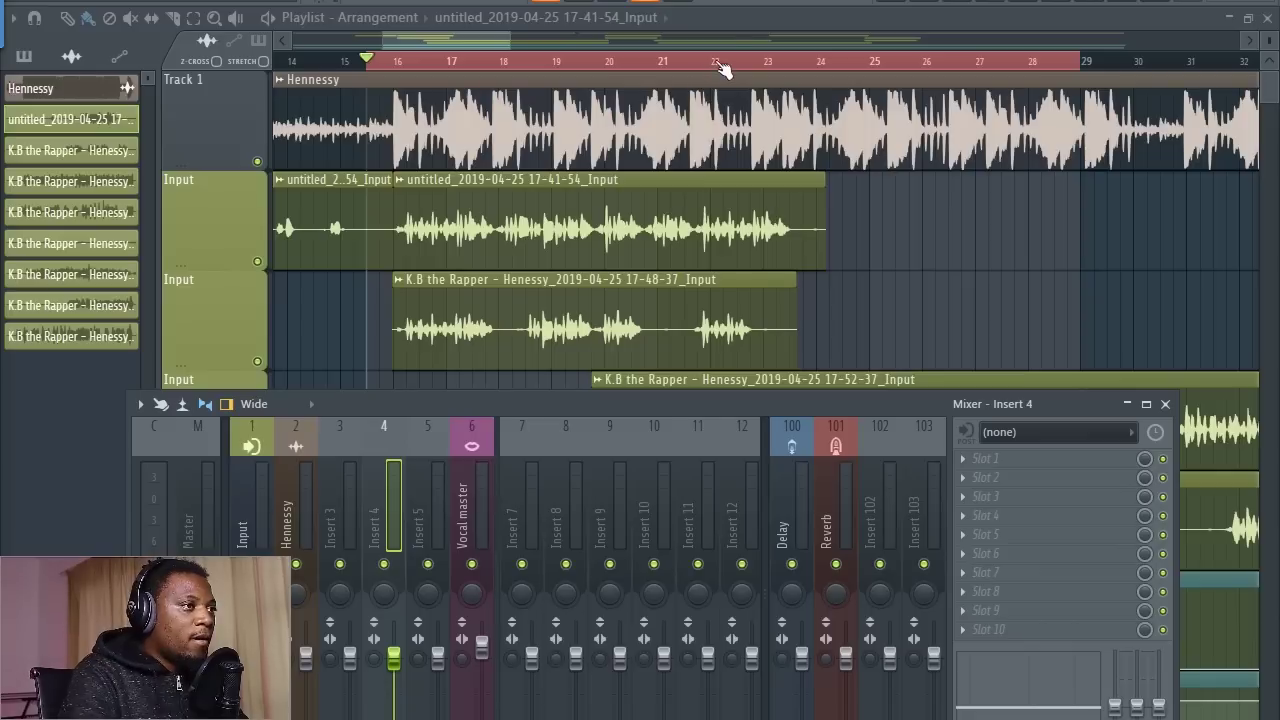
- Hide the mixer and play the selected section of the arrangement, stopping playback around bar 26
left_click(764, 20)
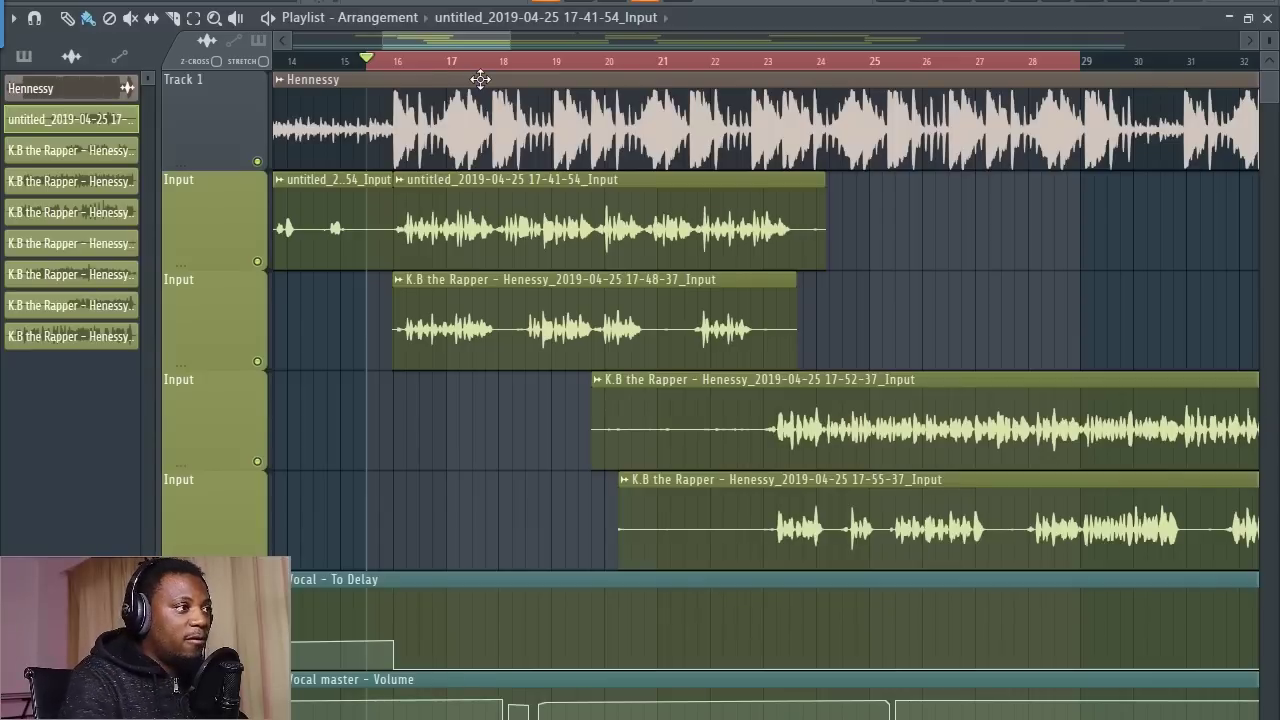
scroll(440, 95, "down", 2)
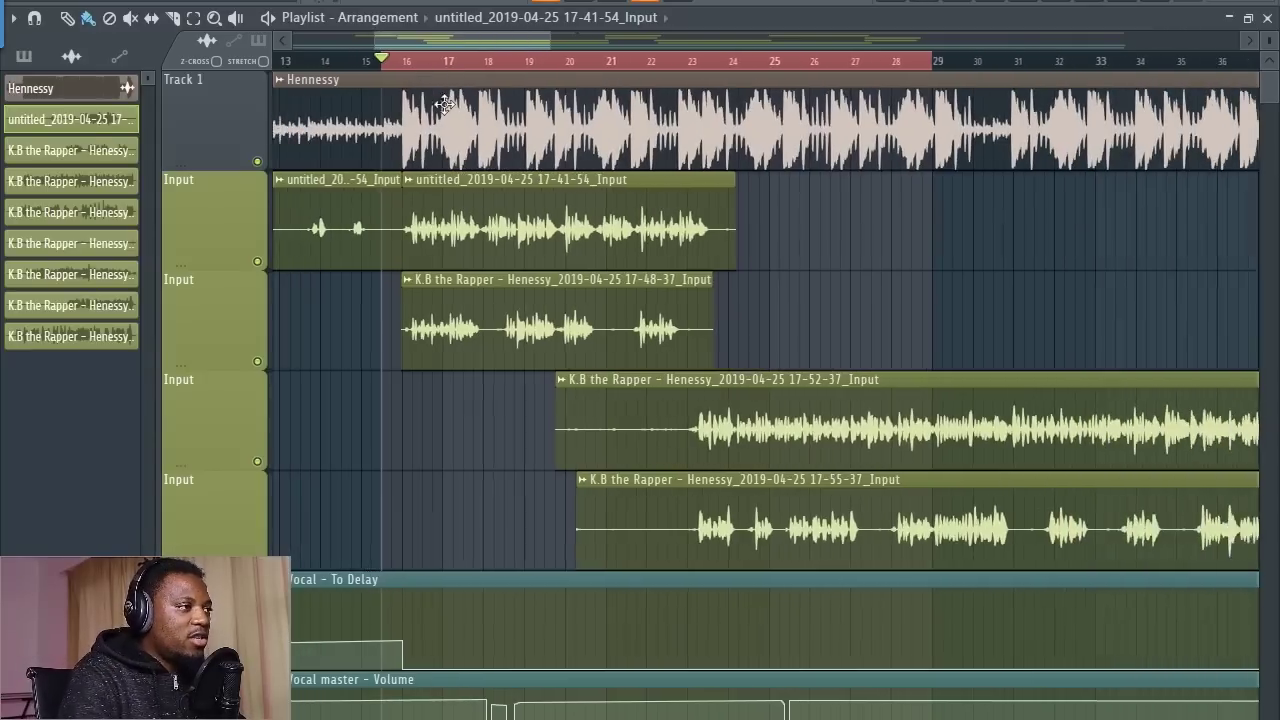
scroll(444, 104, "down", 1)
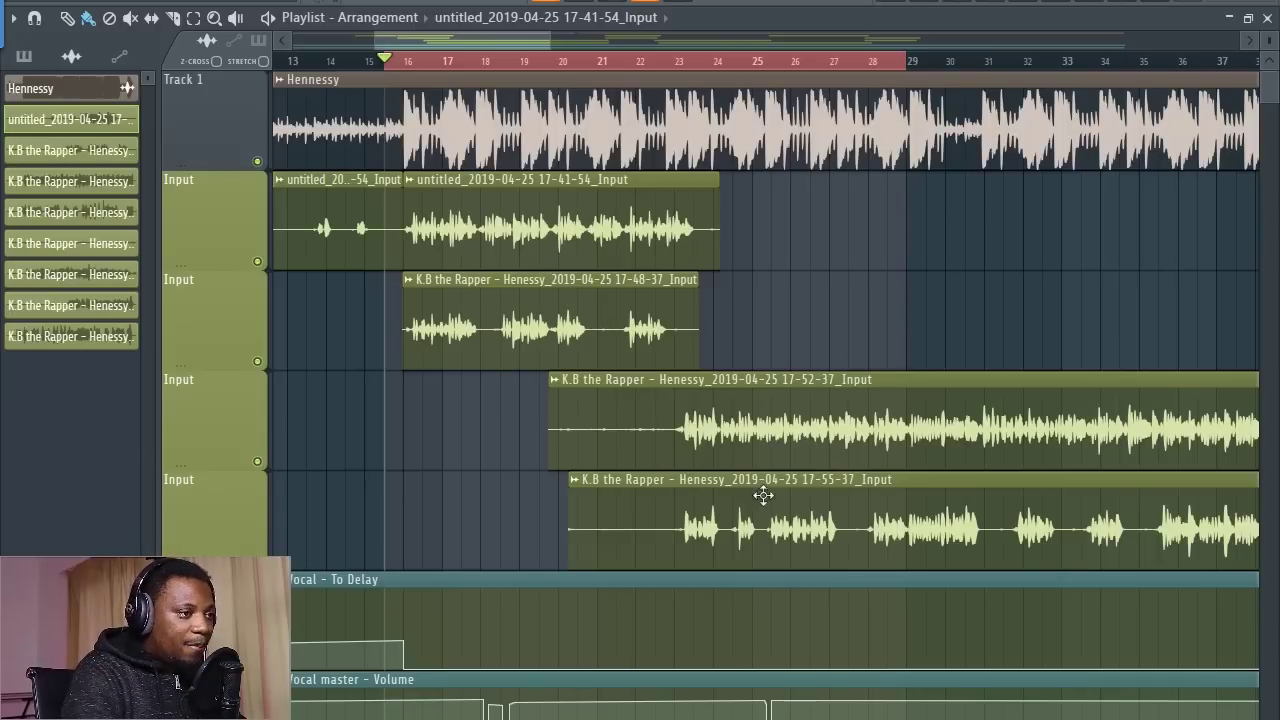
left_click_drag(513, 40, 509, 40)
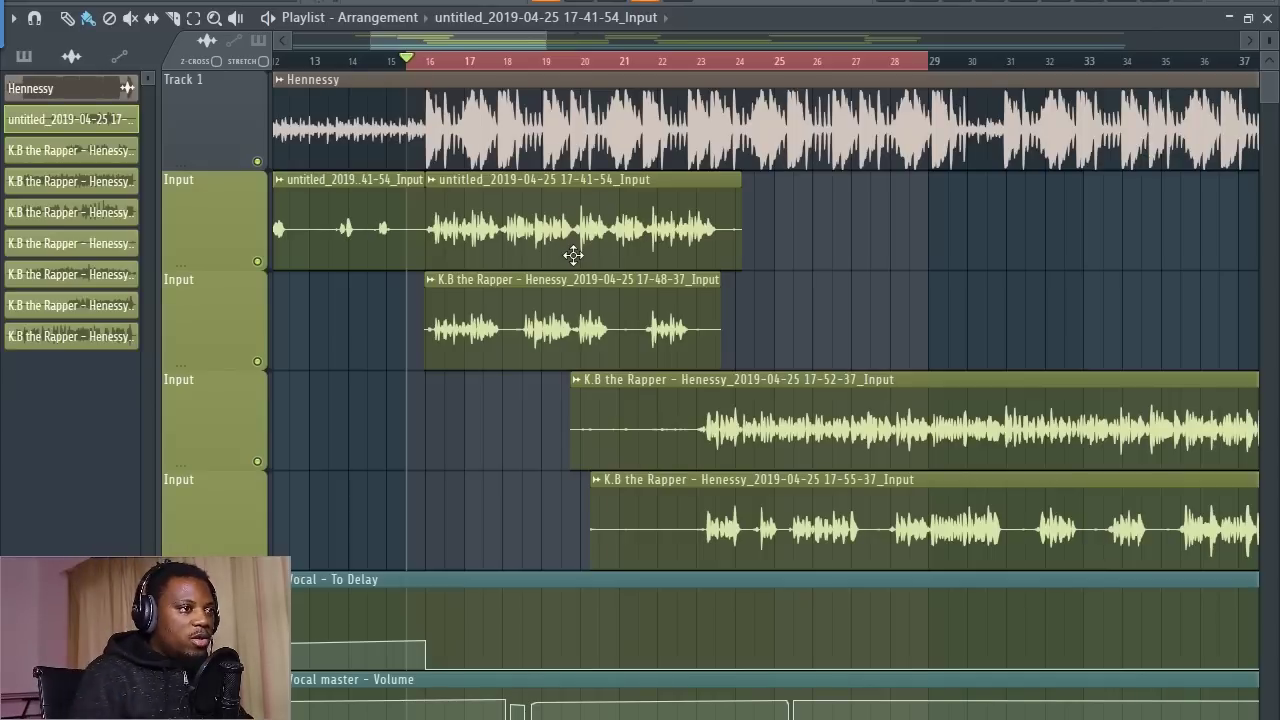
scroll(429, 63, "up", 3)
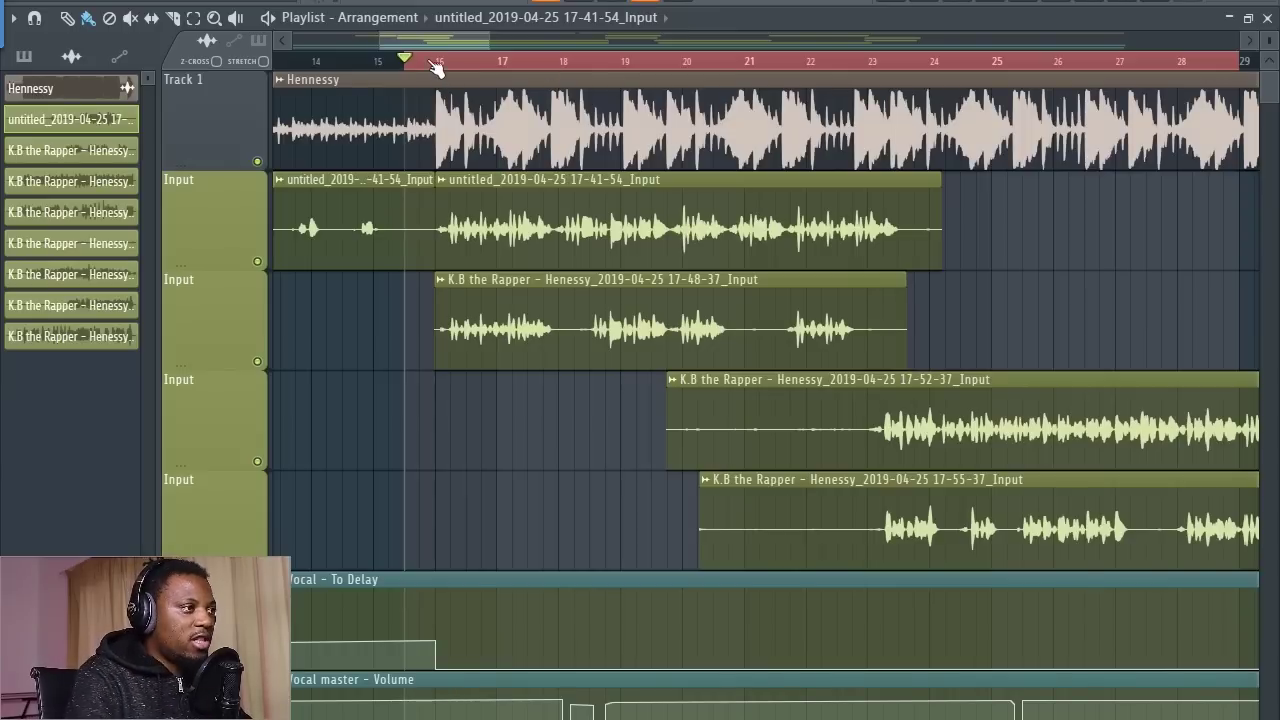
key("space")
left_click_drag(433, 38, 437, 38)
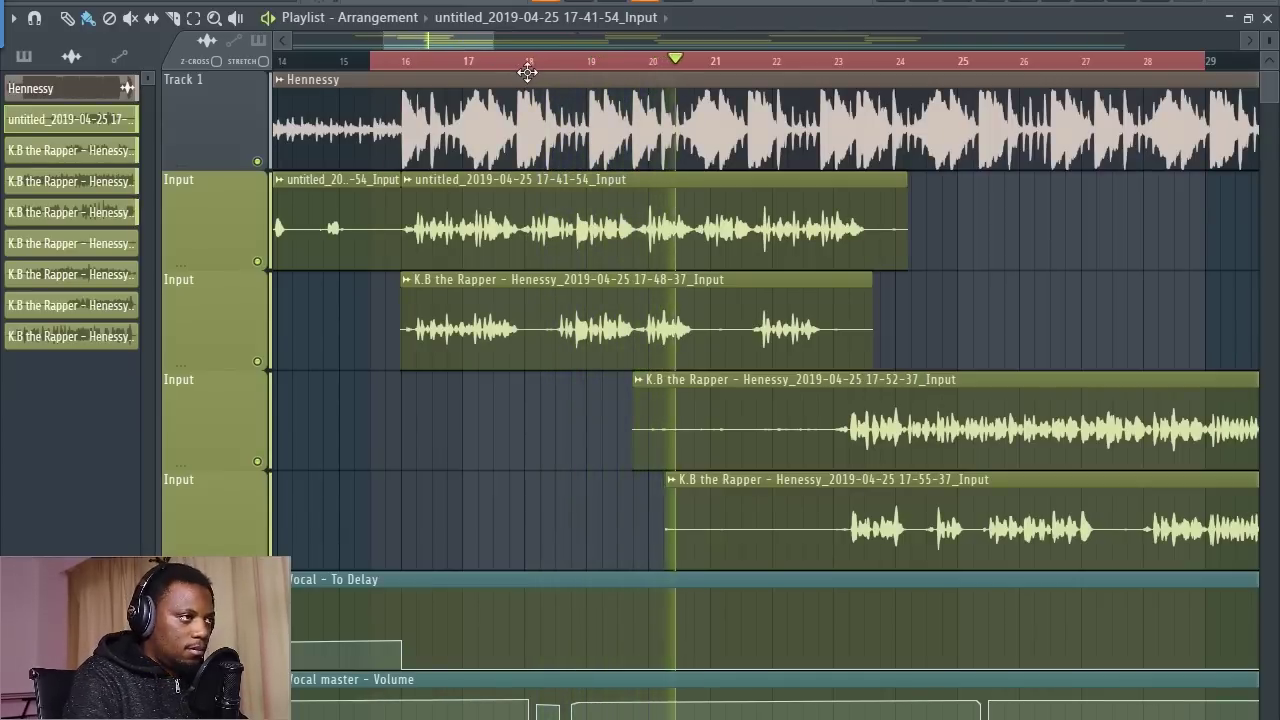
scroll(535, 73, "down", 3)
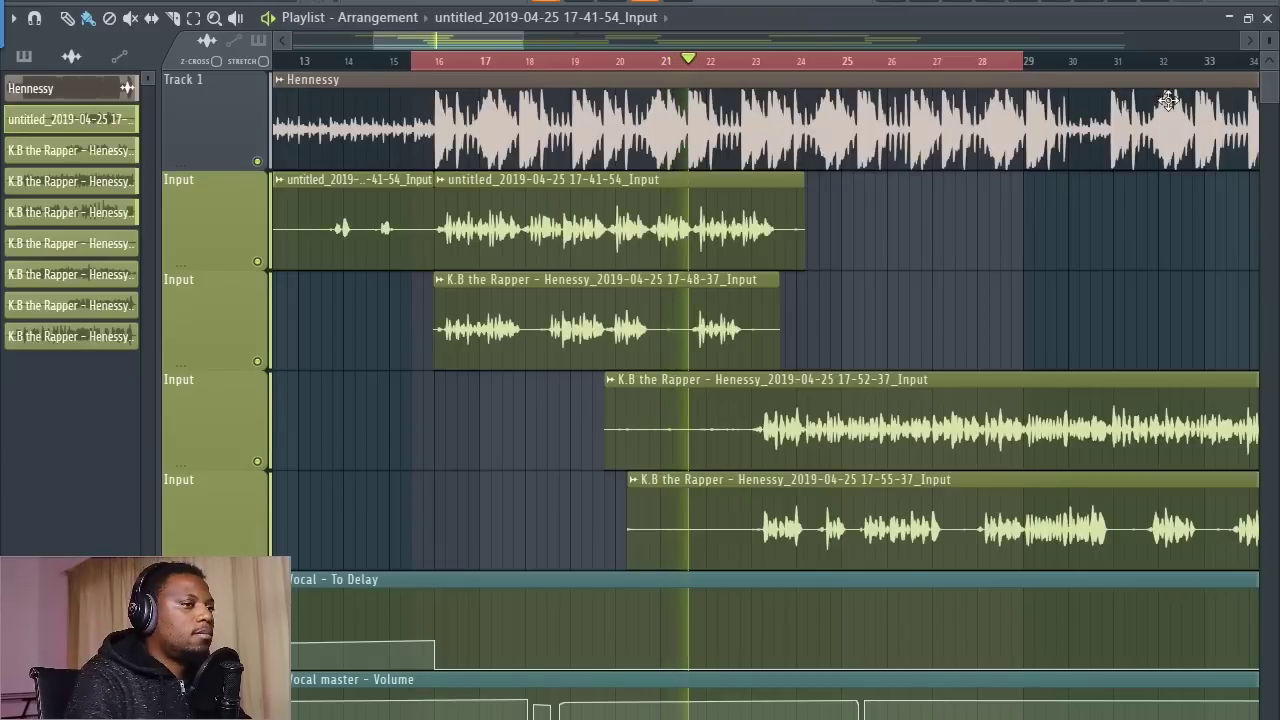
left_click_drag(1268, 45, 1269, 41)
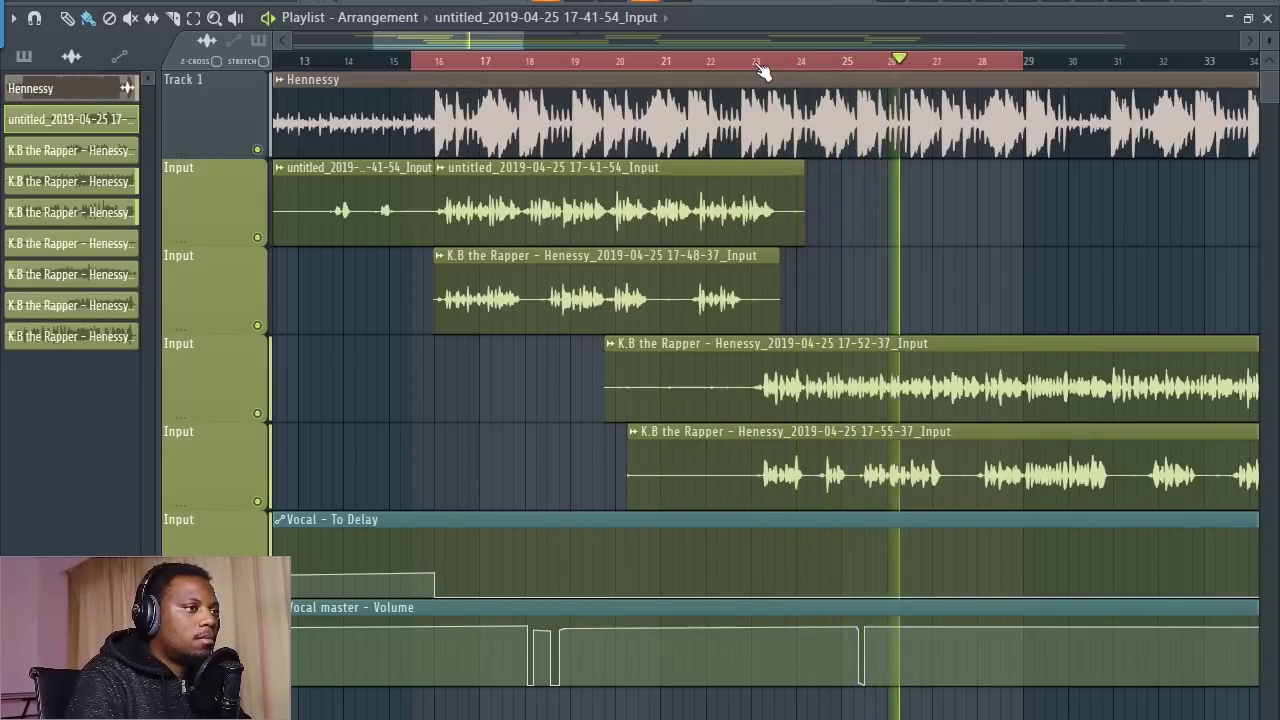
key("space")
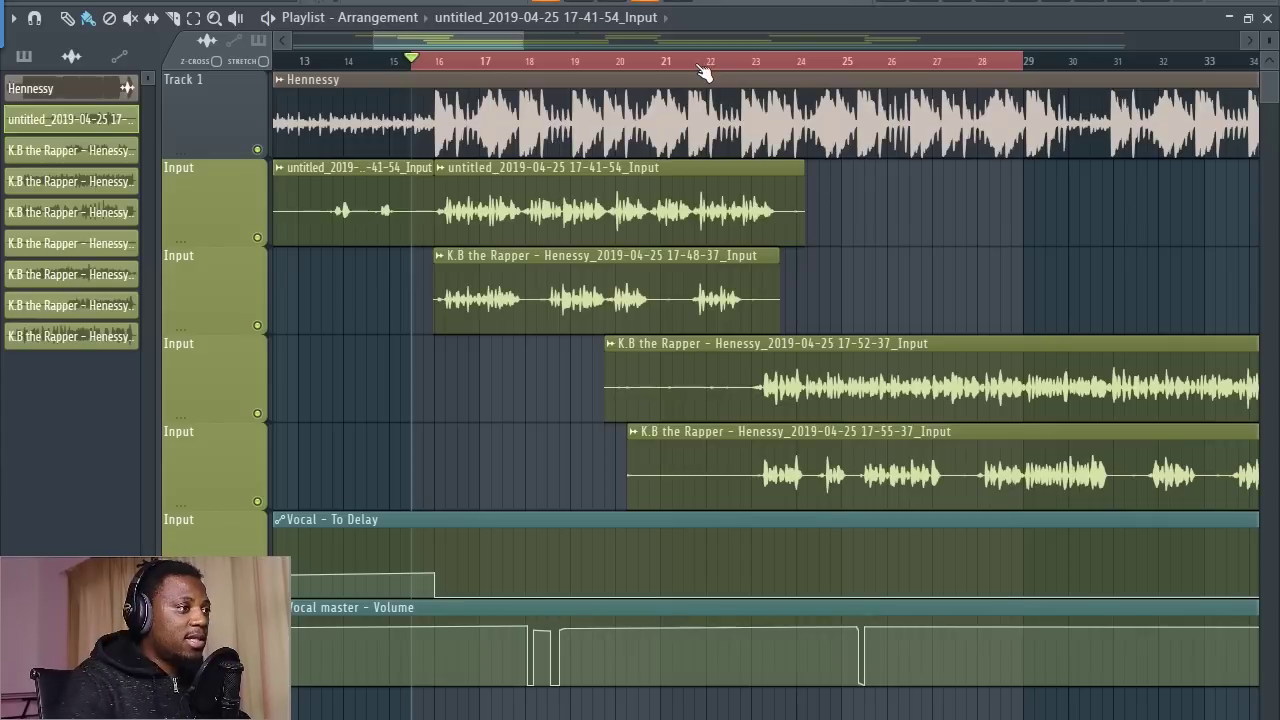
- Examine the vocal clips and the delay and volume automation clips along the selected section of the playlist
scroll(561, 66, "up", 1)
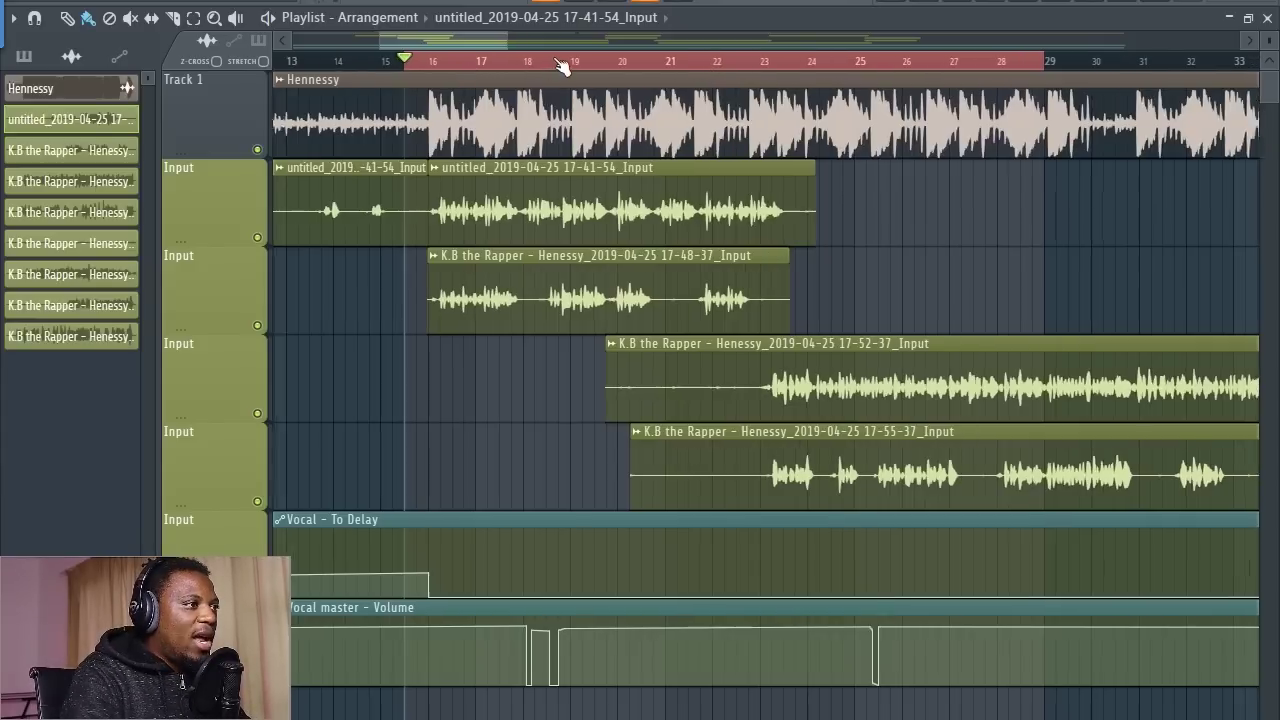
scroll(561, 66, "up", 1)
scroll(560, 66, "up", 1)
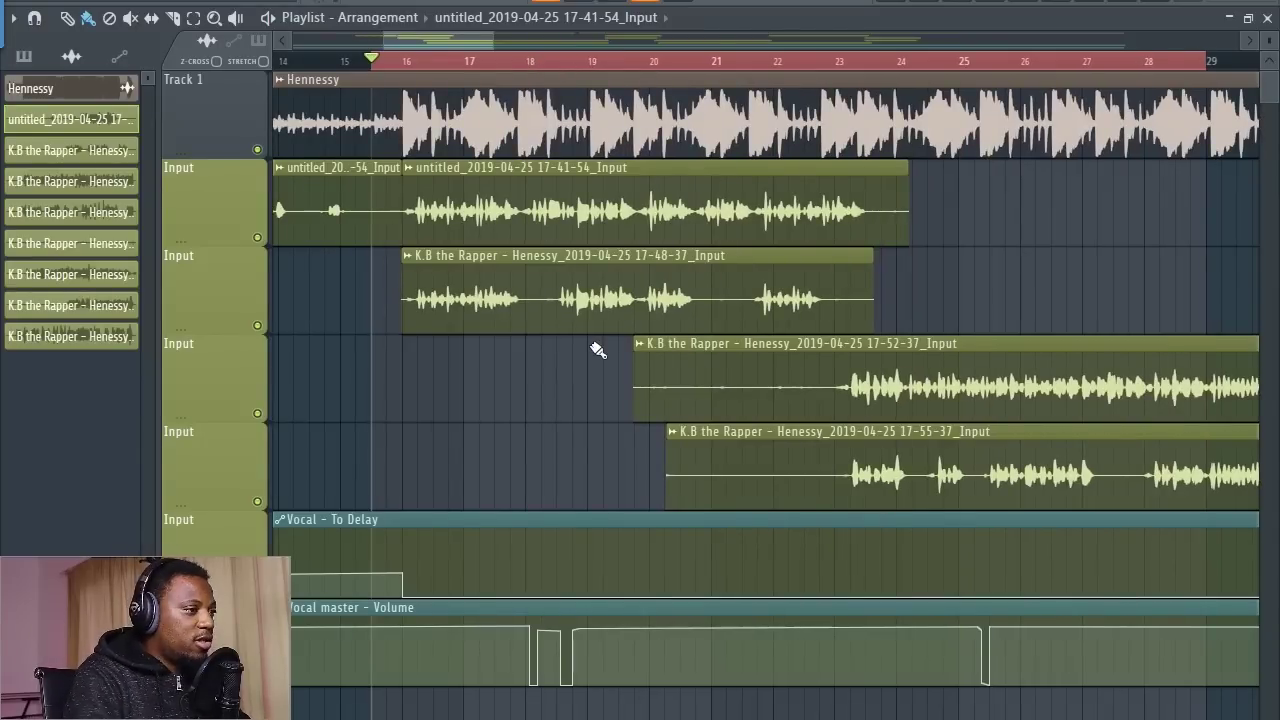
scroll(597, 349, "down", 3)
scroll(531, 66, "up", 3)
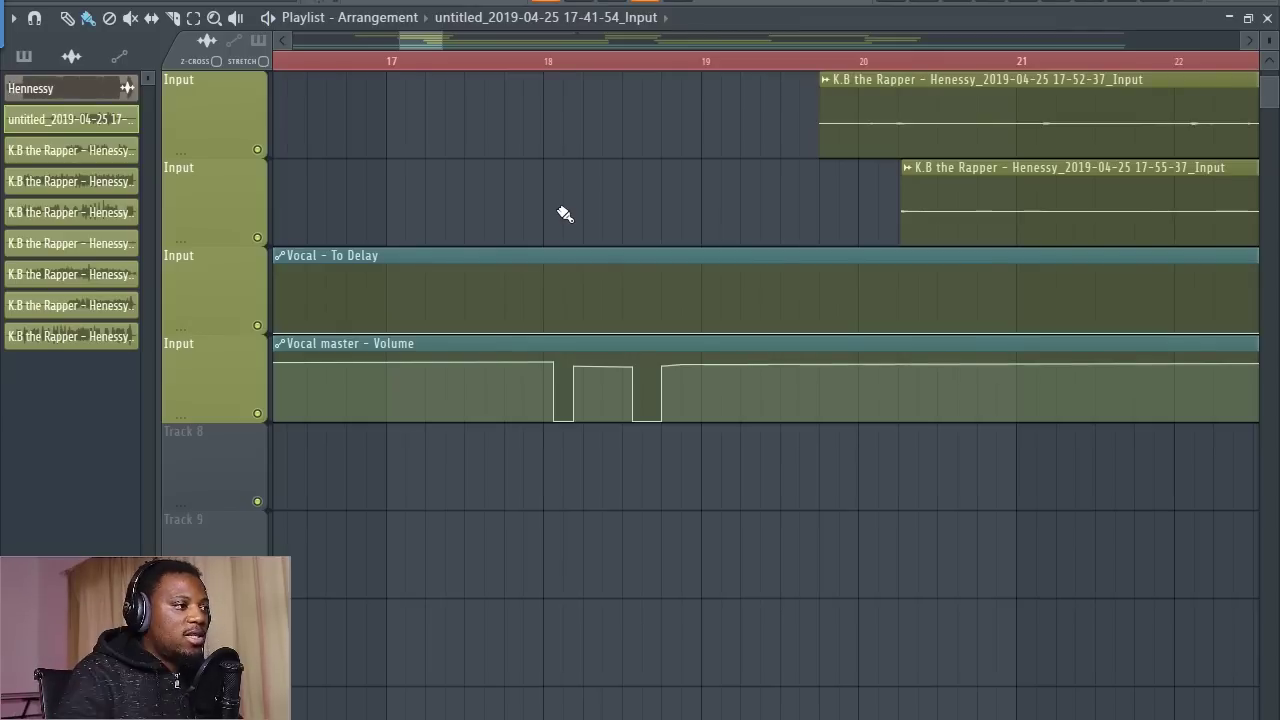
scroll(551, 211, "up", 3)
scroll(533, 184, "down", 1, "ctrl")
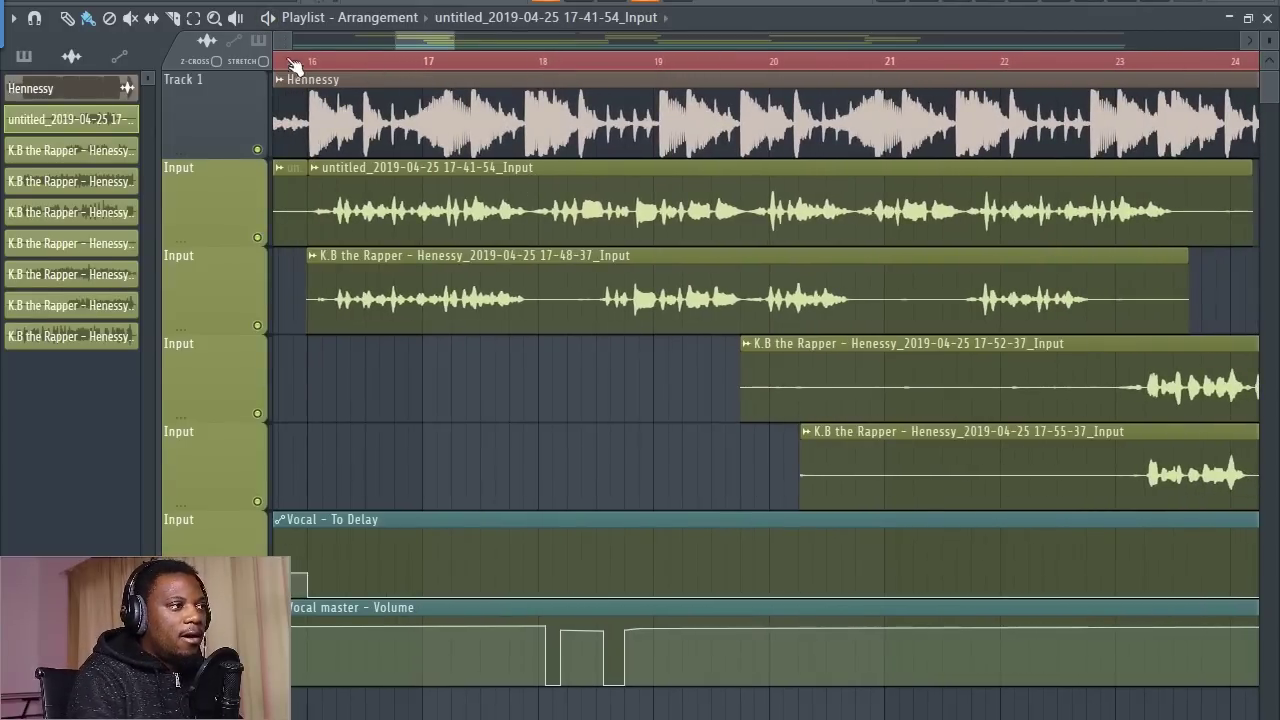
scroll(295, 70, "up", 2)
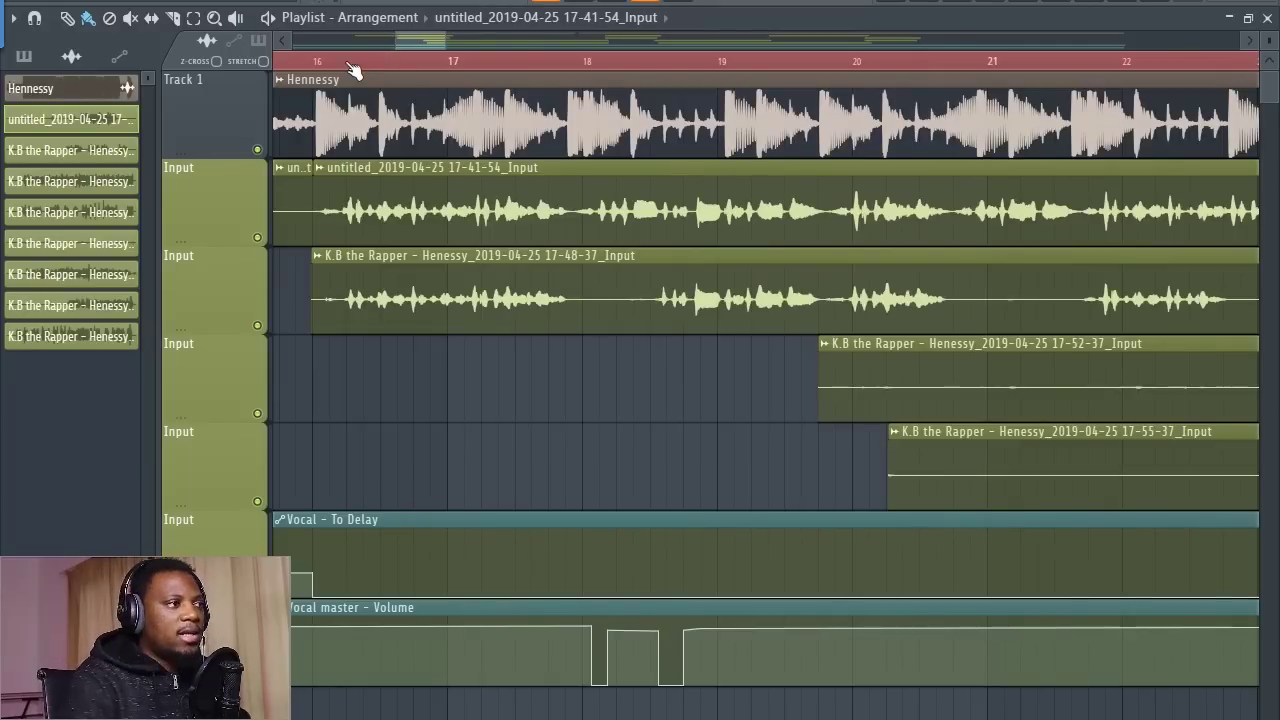
scroll(348, 68, "down", 1)
scroll(441, 70, "down", 2)
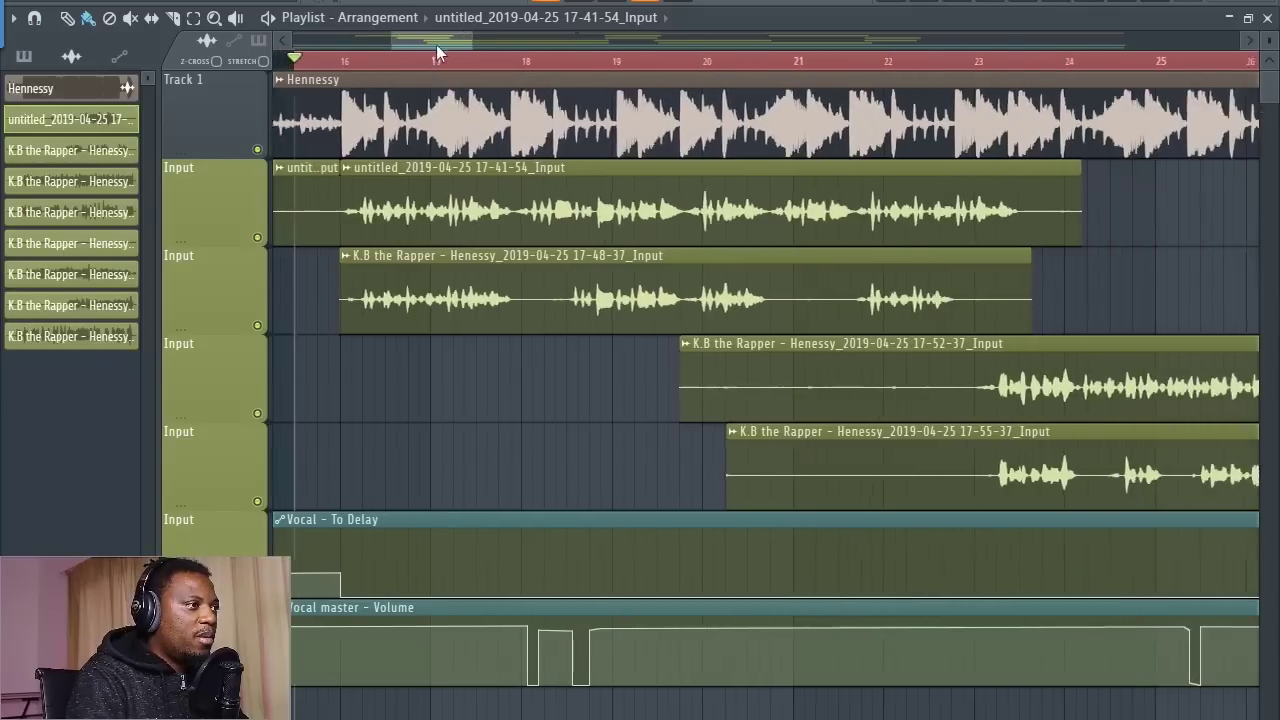
left_click_drag(436, 41, 431, 41)
scroll(418, 60, "up", 2)
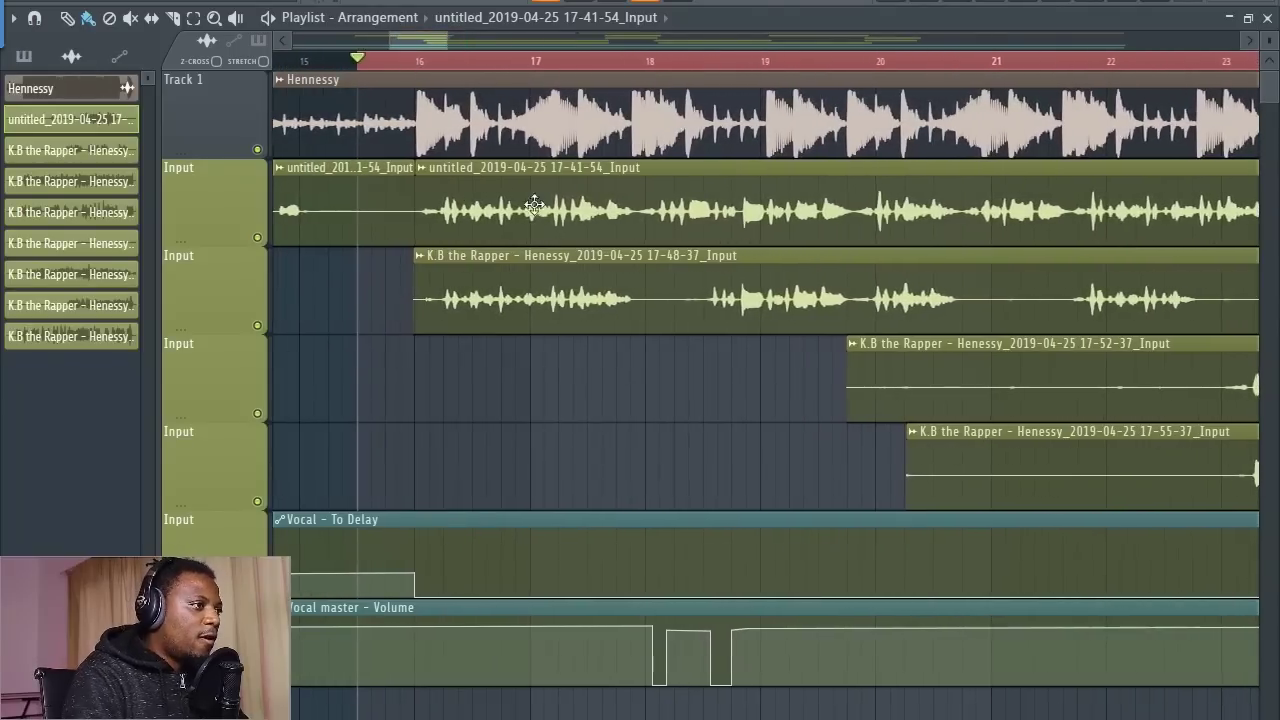
- Open the first vocal clip's channel settings and the mixer to check which insert the clip is routed to
scroll(433, 62, "down", 3)
double_click(580, 209)
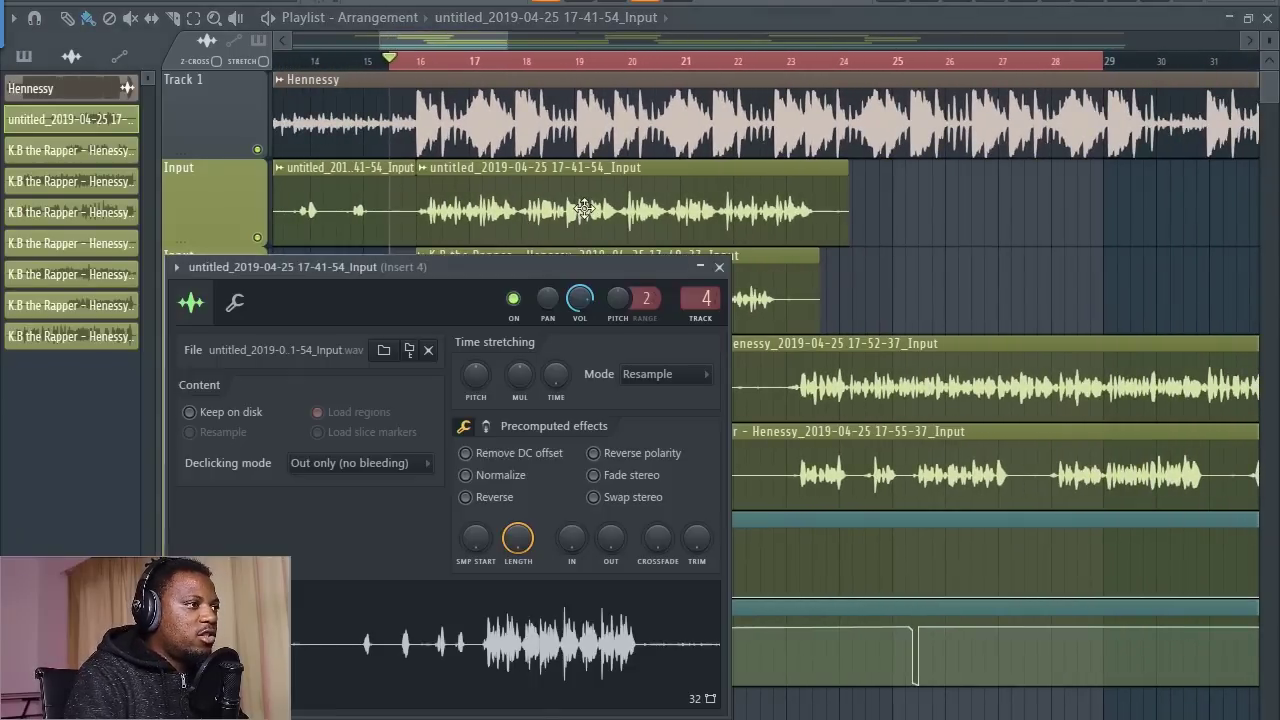
left_click(968, 8)
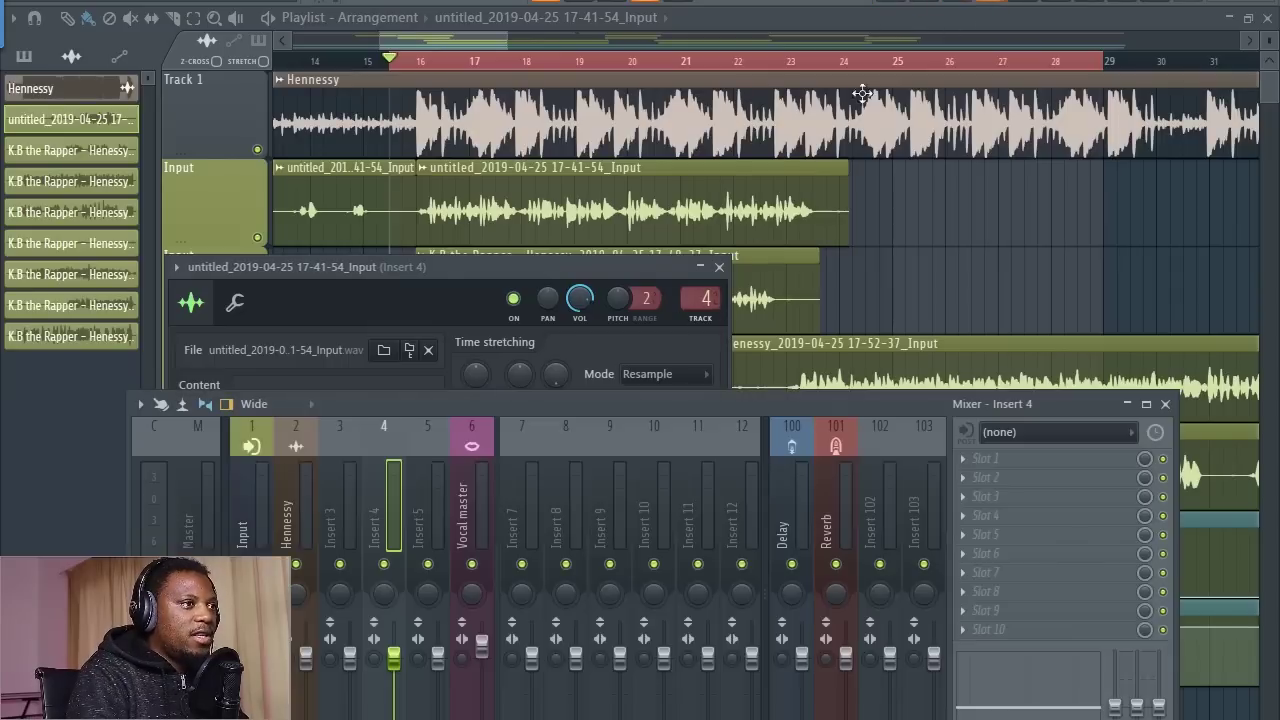
left_click_drag(620, 405, 710, 121)
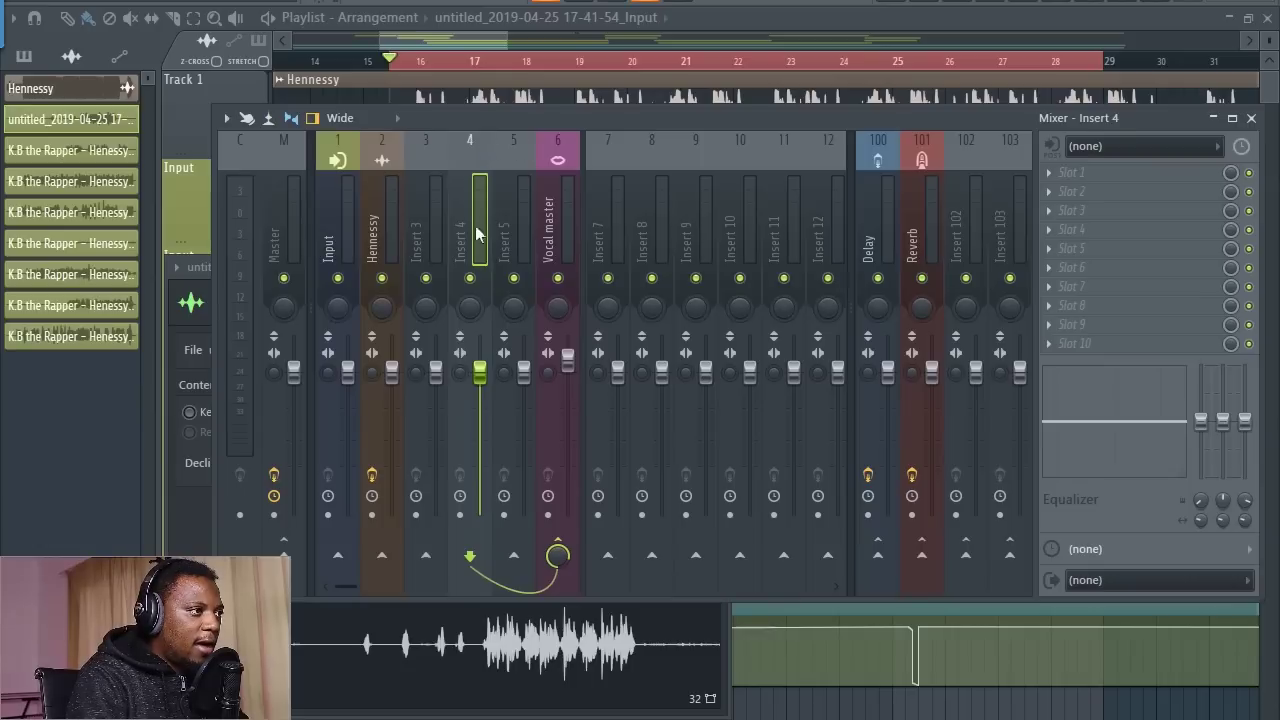
left_click_drag(524, 121, 550, 251)
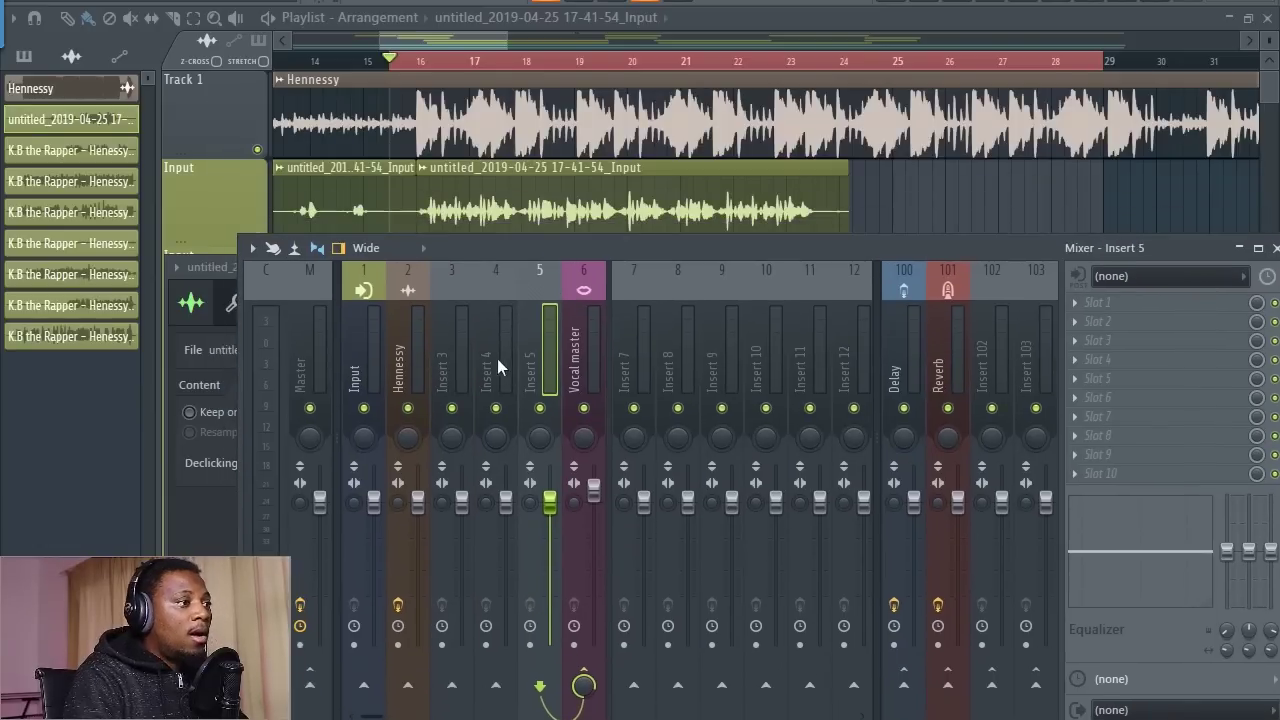
double_click(536, 181)
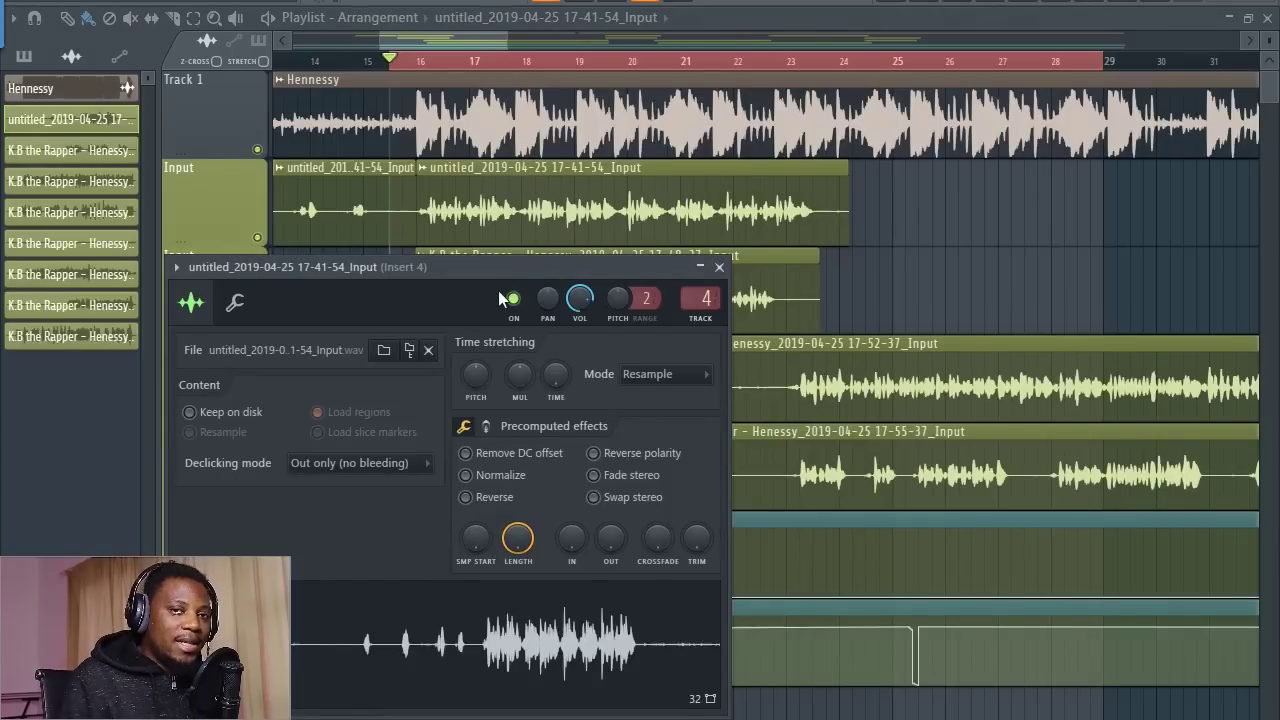
left_click(706, 298)
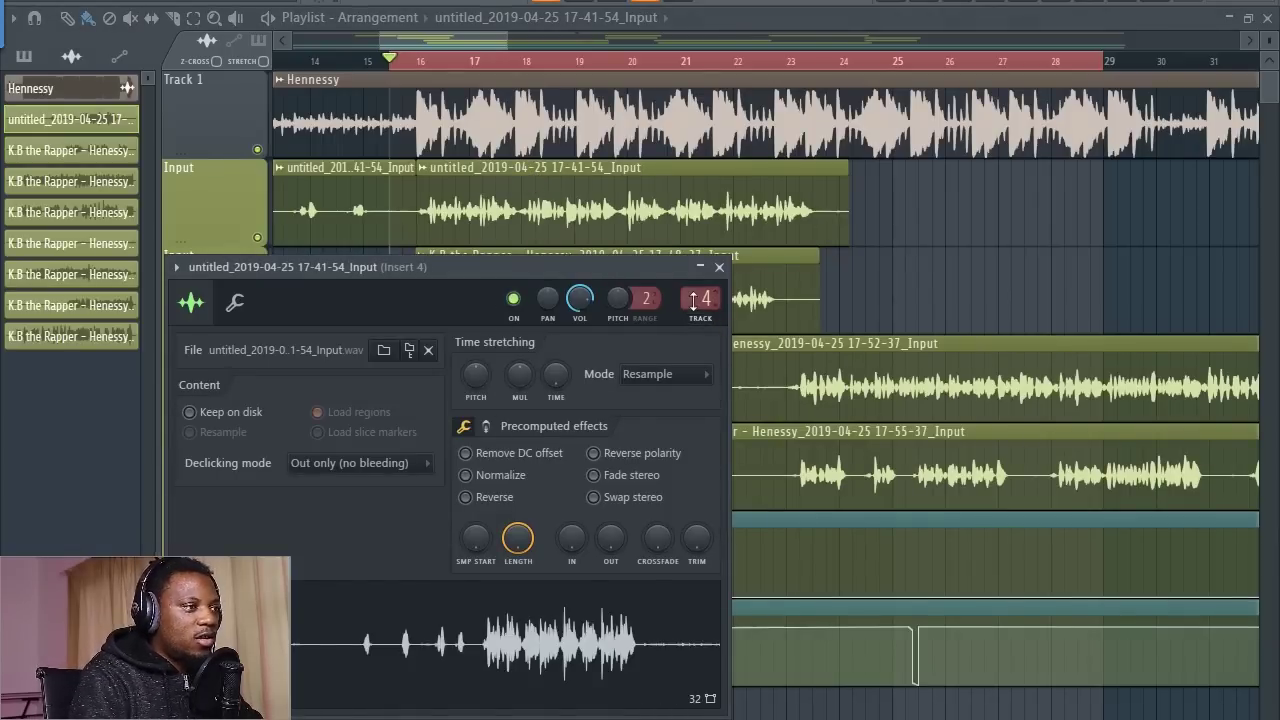
- Rename mixer insert 4, which carries the first vocal clip, as "lead rap"
right_click(508, 349)
left_click(546, 283)
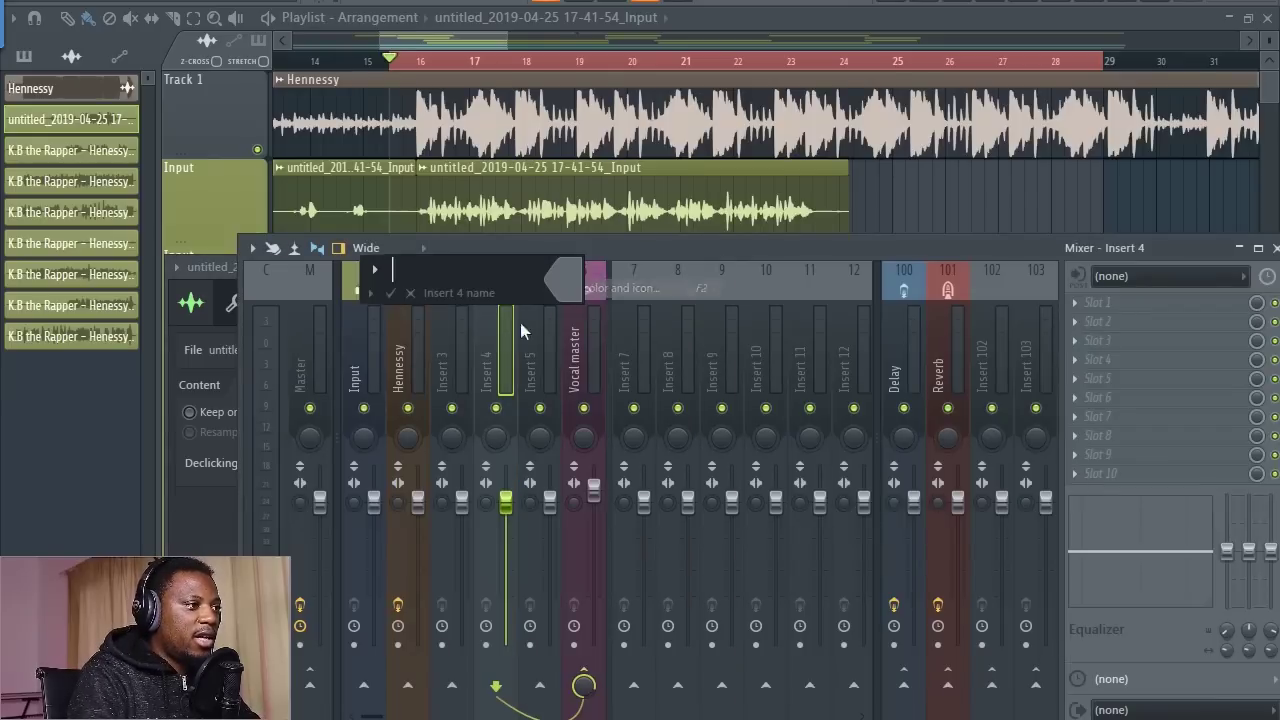
type("lead ")
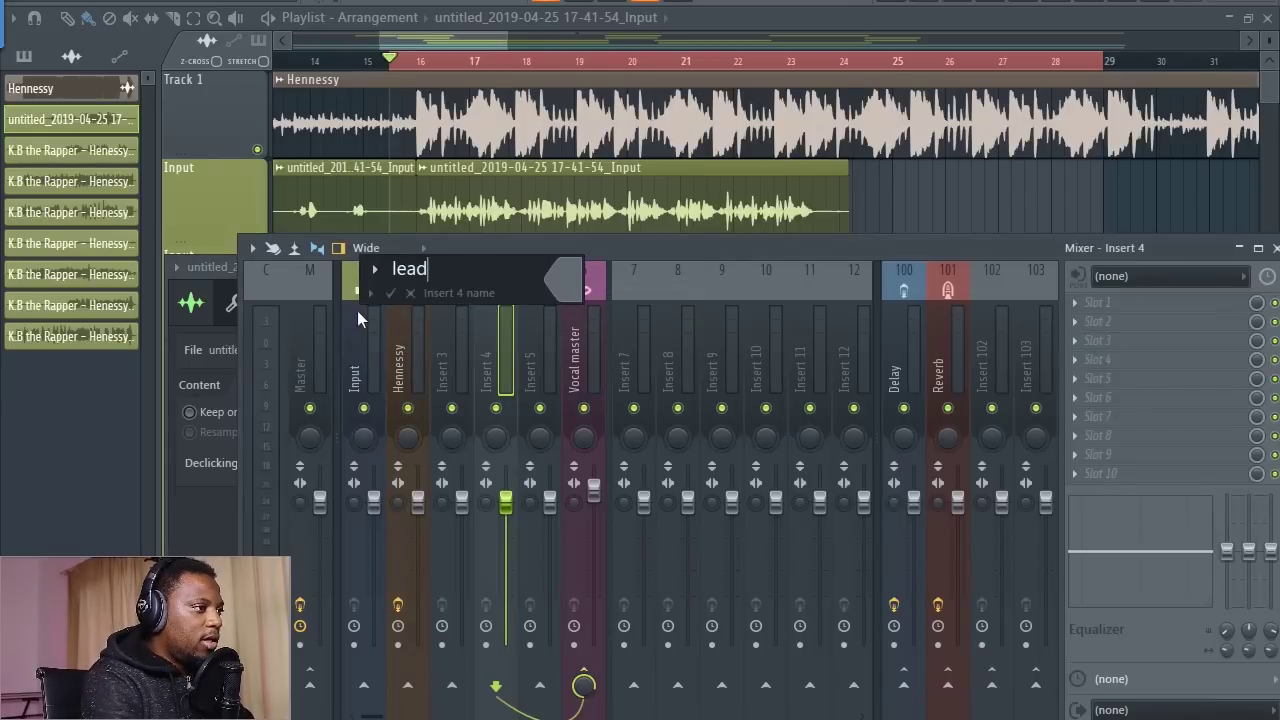
type("rap")
key("Return")
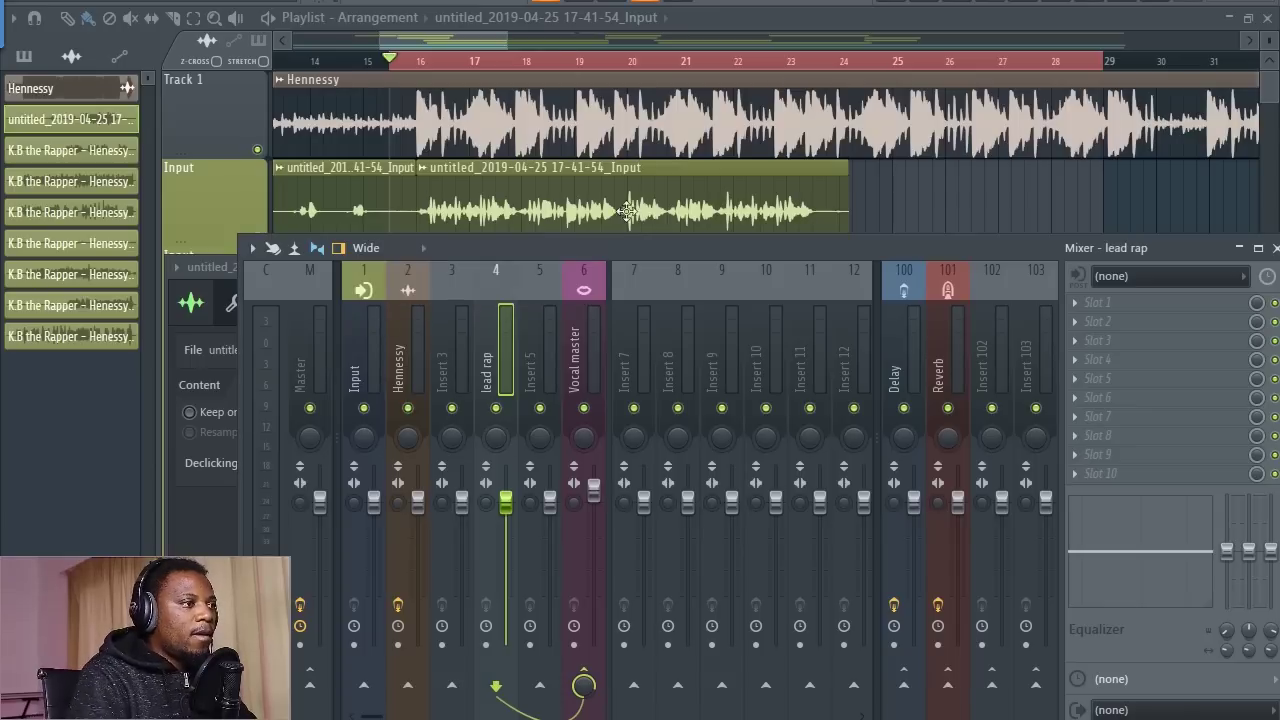
- Locate the mixer insert of the 17-48-37 vocal clip, rename it as "backup" and close the clip's channel settings
left_click_drag(616, 256, 589, 391)
double_click(783, 297)
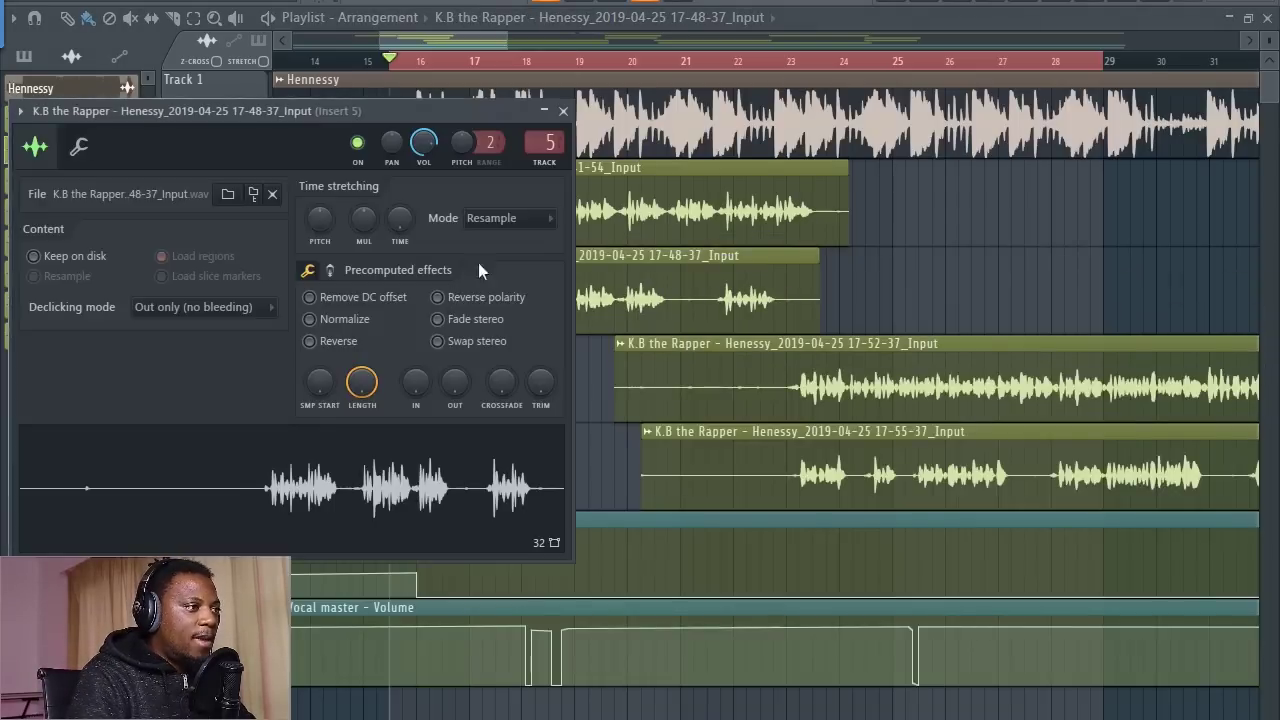
left_click(550, 141)
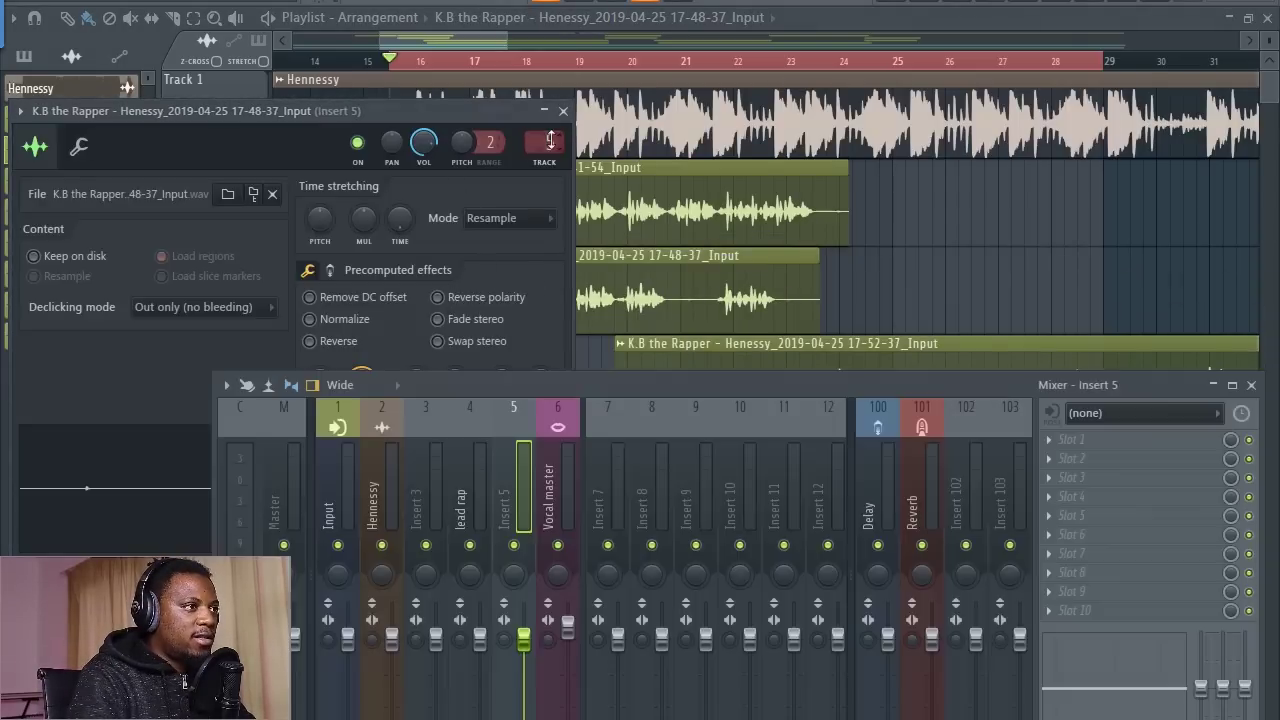
double_click(518, 492)
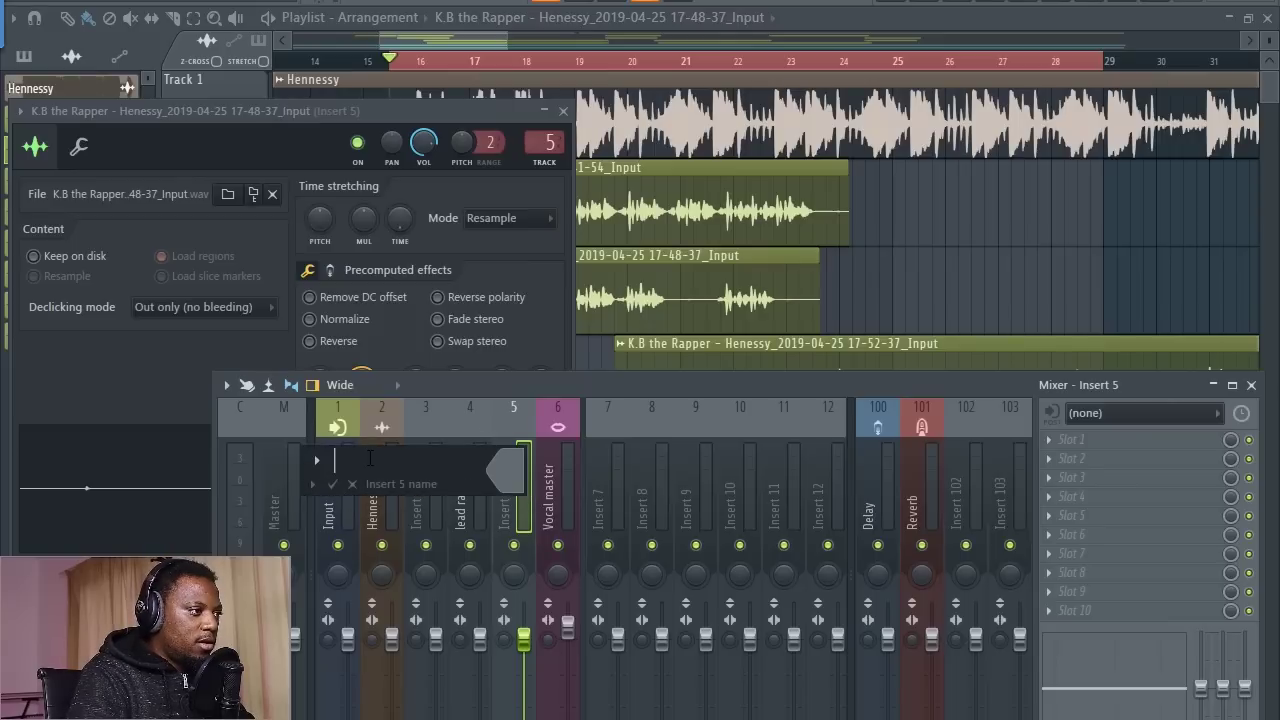
type("backup")
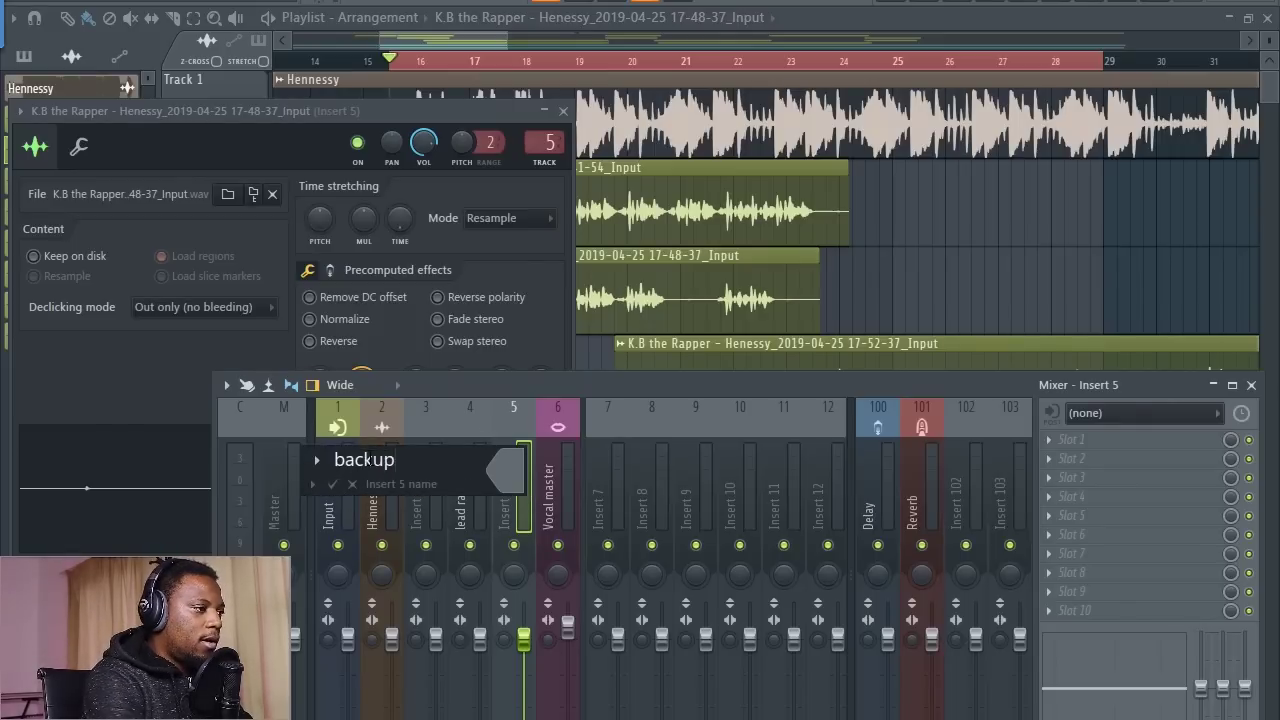
key("Return")
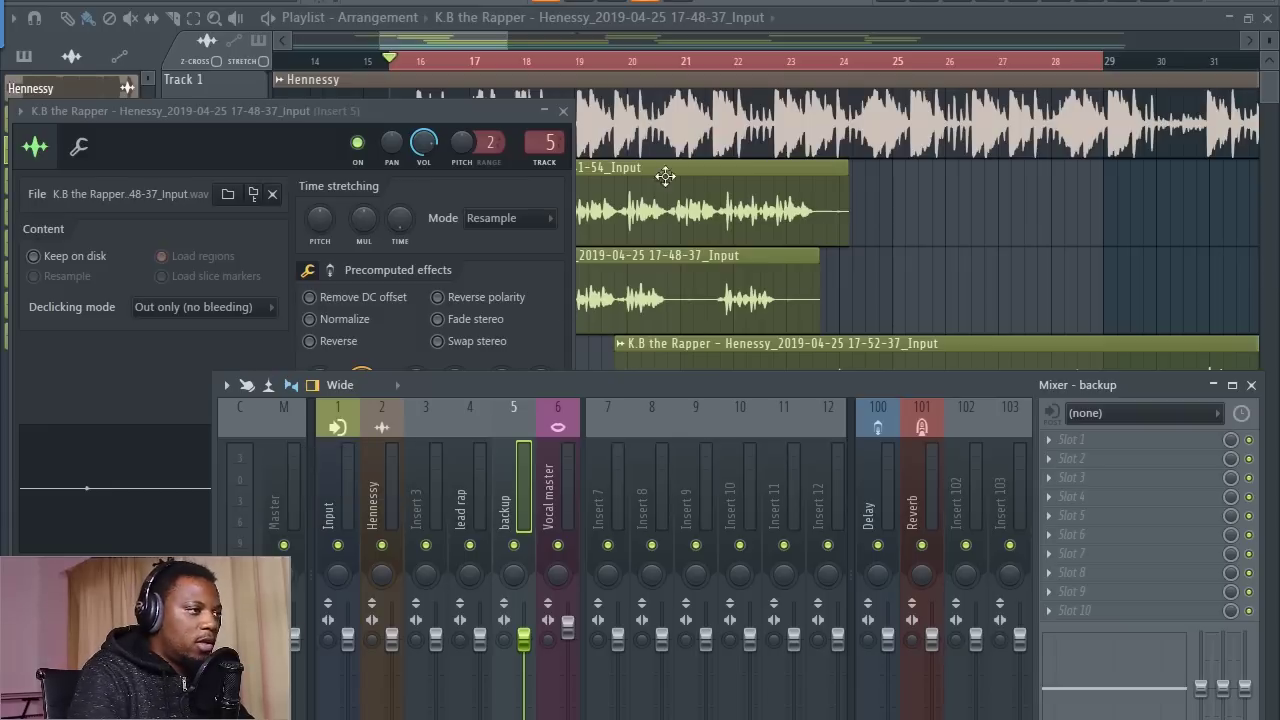
left_click(566, 120)
left_click(564, 112)
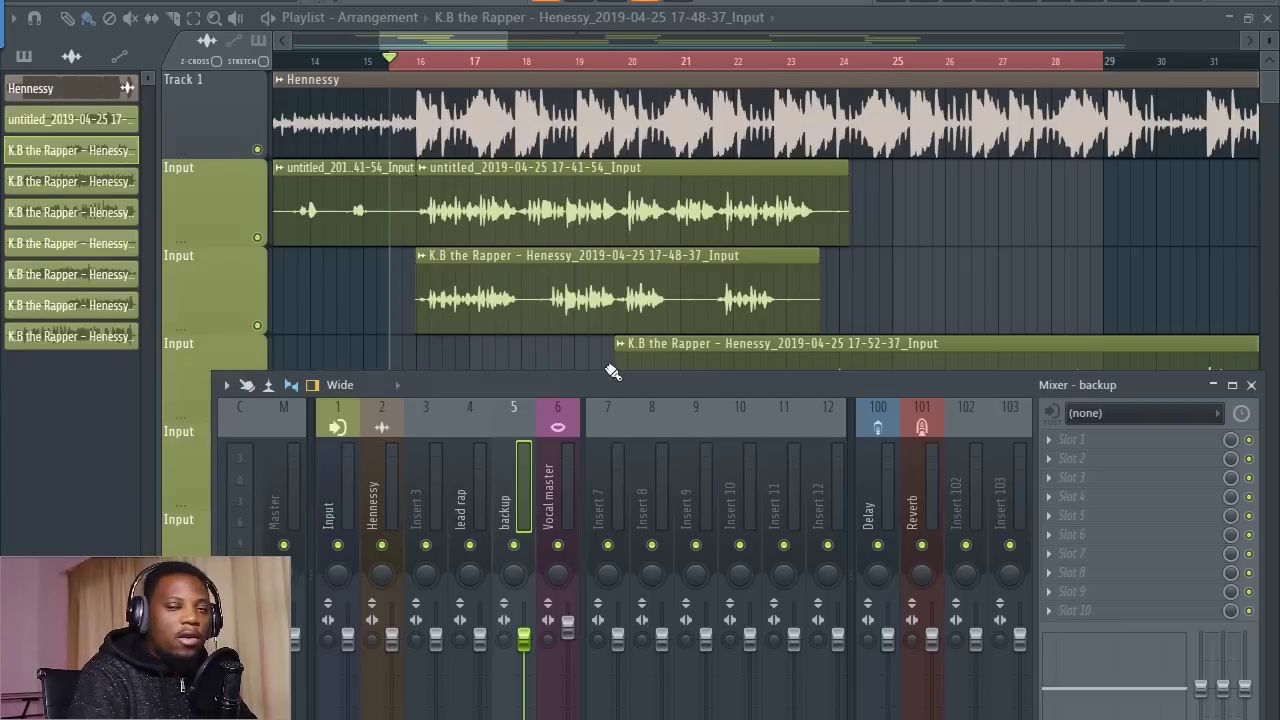
- Hide the mixer and check the insert routing of the 17-52-37 and 17-55-37 vocal clips in their channel settings
left_click_drag(667, 398, 680, 431)
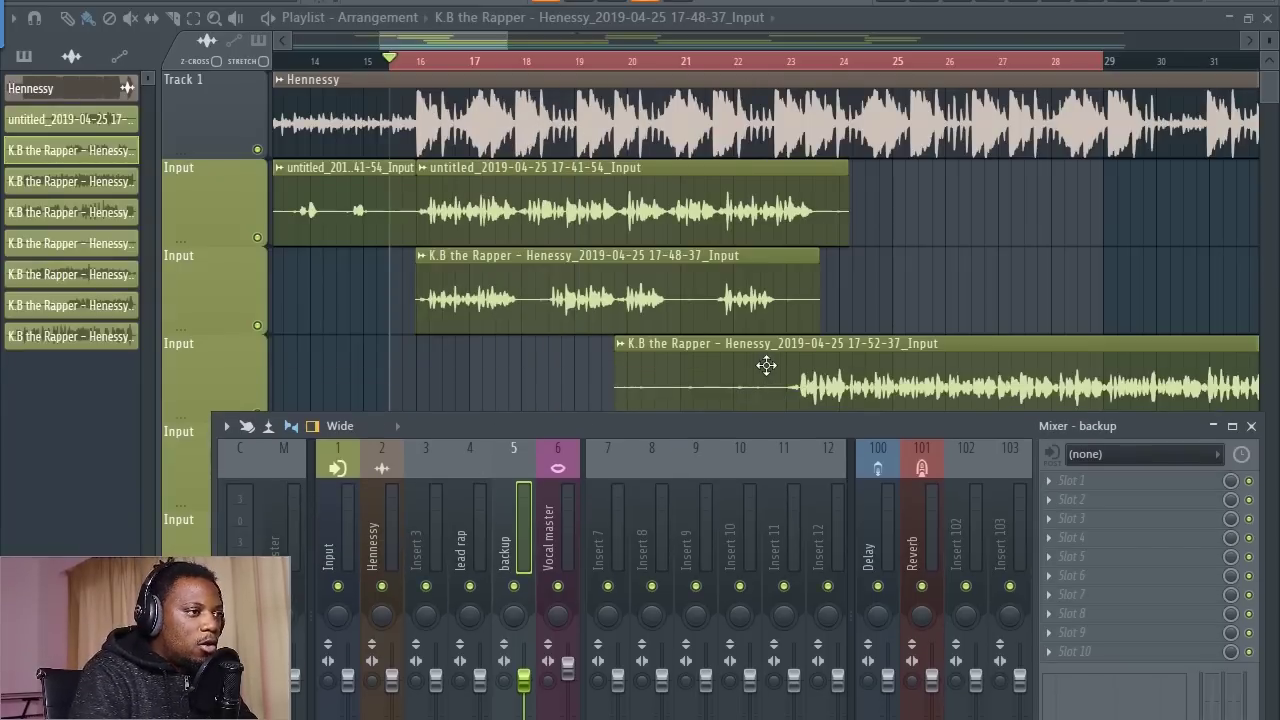
key("F9")
double_click(765, 366)
left_click_drag(514, 189, 540, 252)
double_click(843, 470)
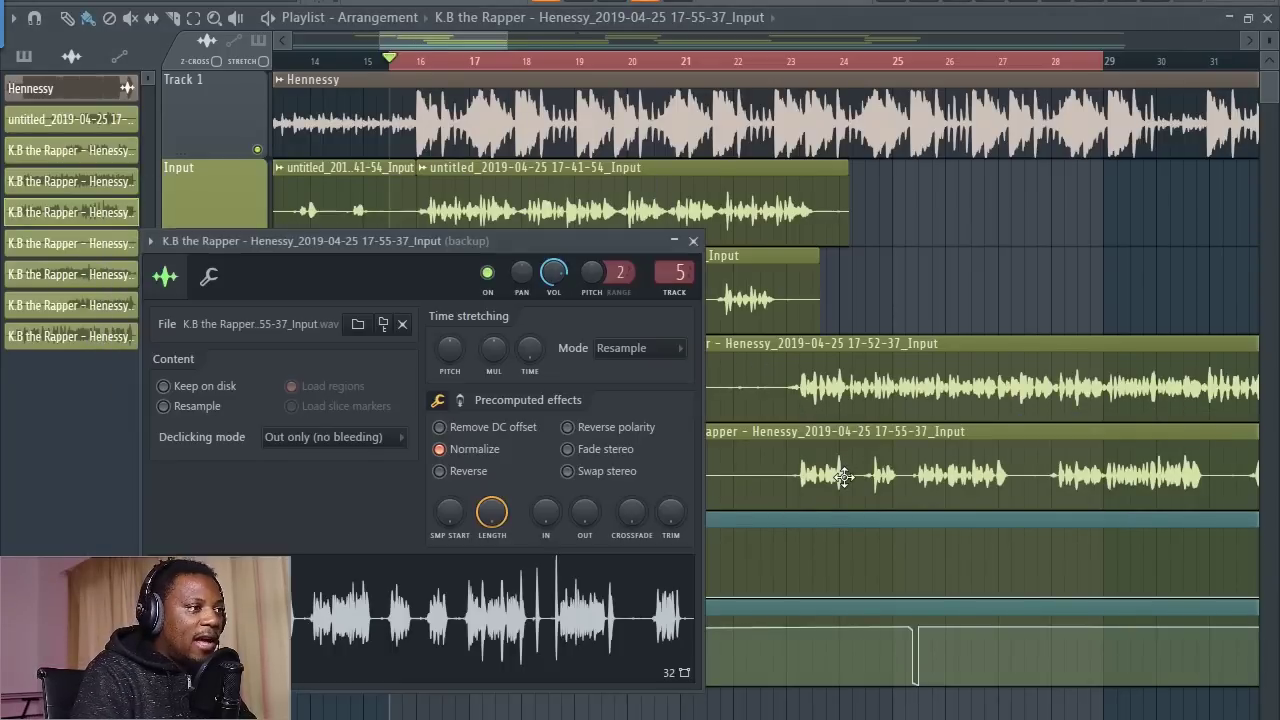
left_click(696, 243)
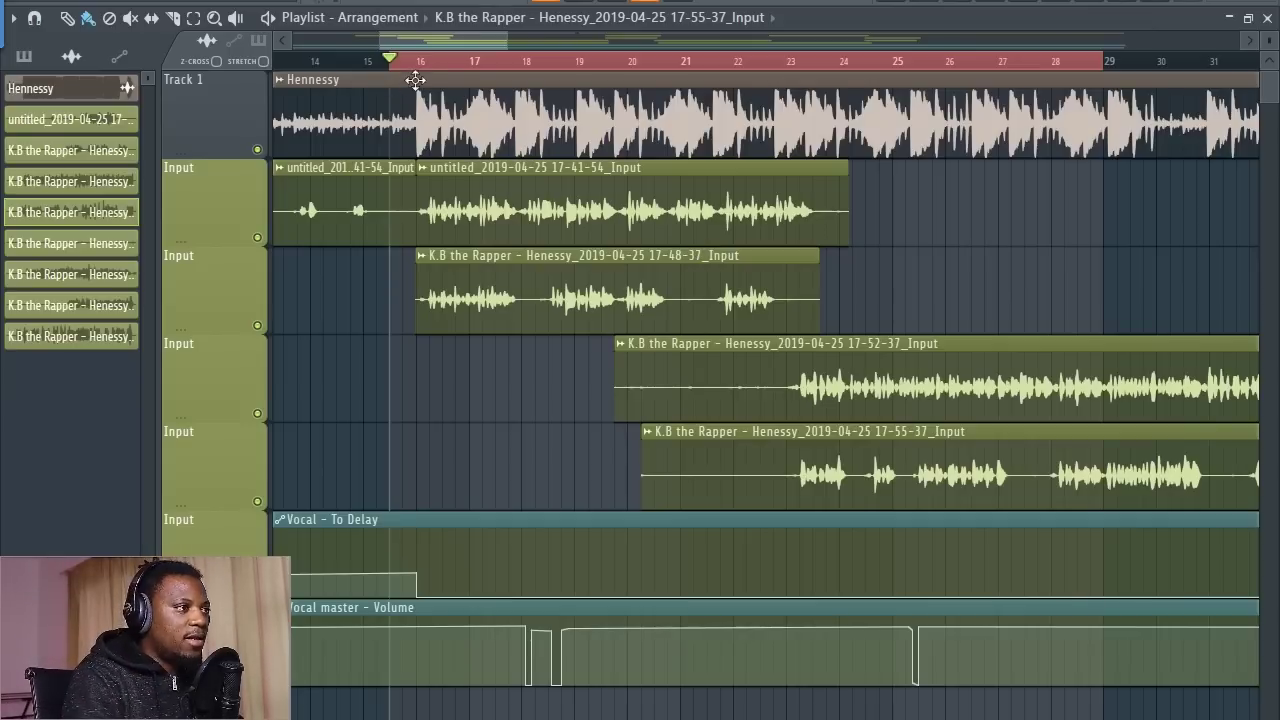
- Solo the playlist track that holds the first lead vocal clip
right_click(258, 238)
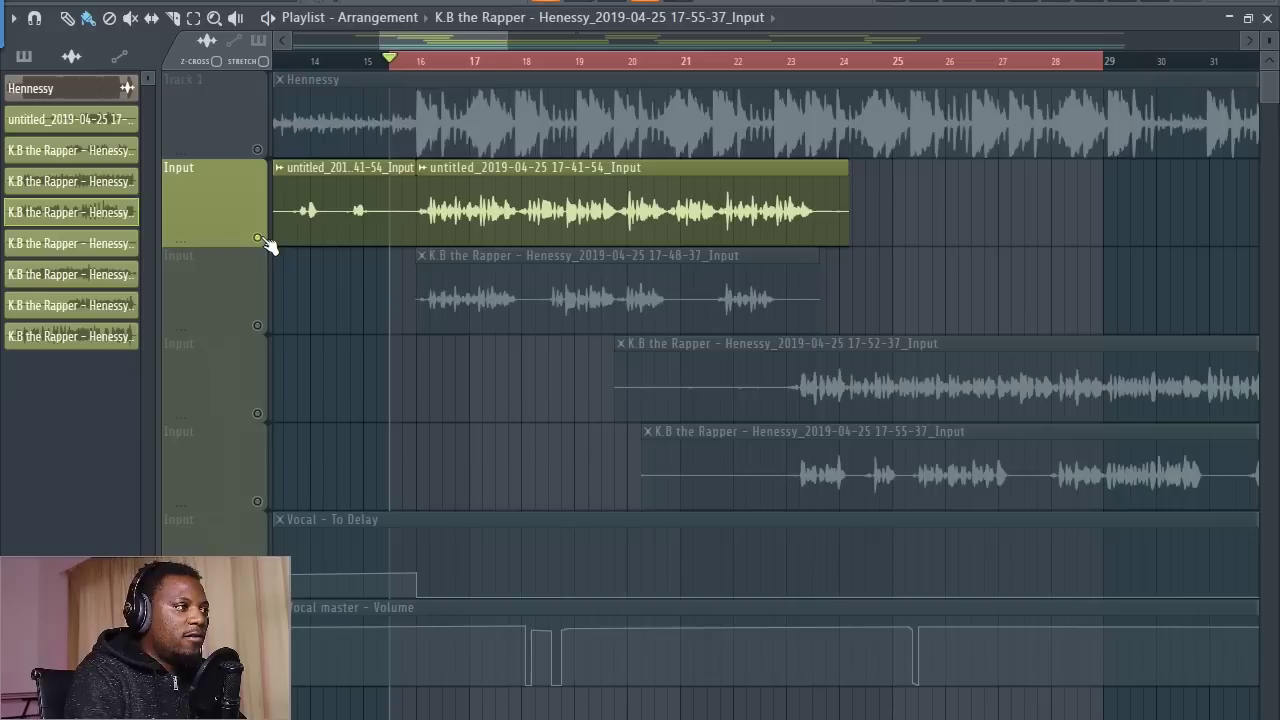
- Play the soloed 17-41-54 lead vocal from bar 16 and check its signal on the lead rap mixer insert
scroll(436, 64, "up", 2)
left_click(422, 63)
scroll(423, 63, "up", 4)
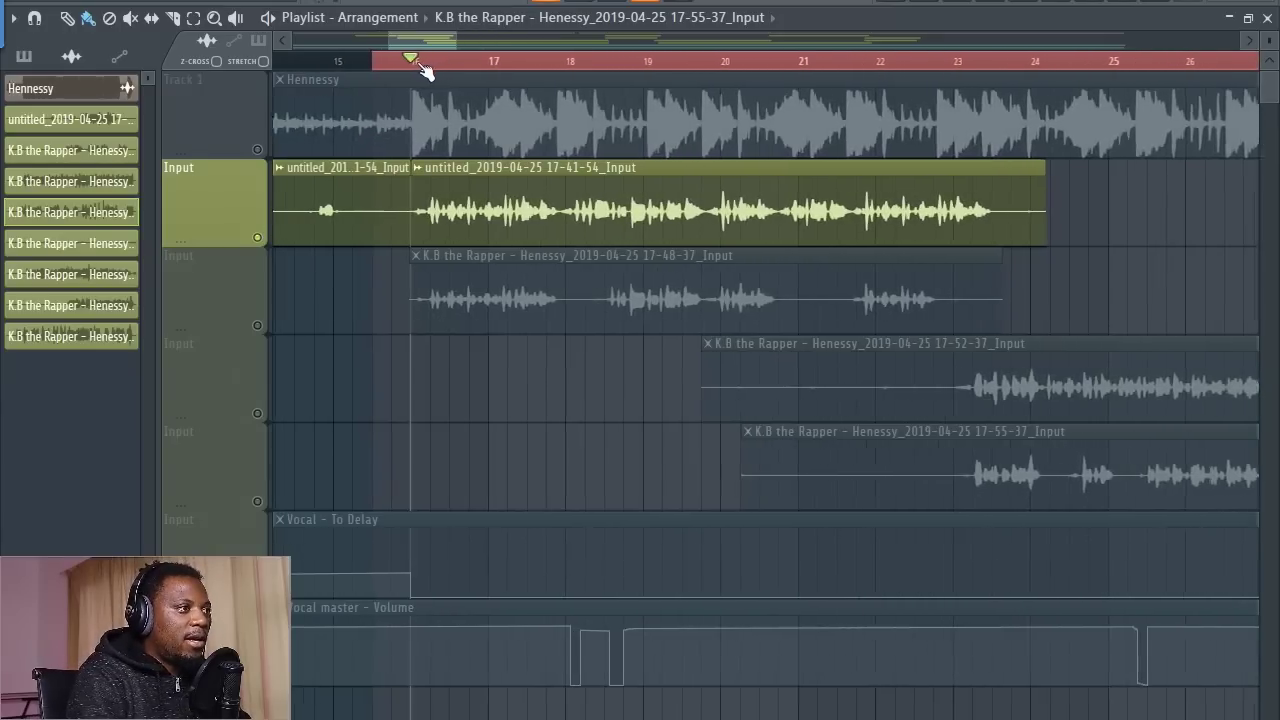
key("space")
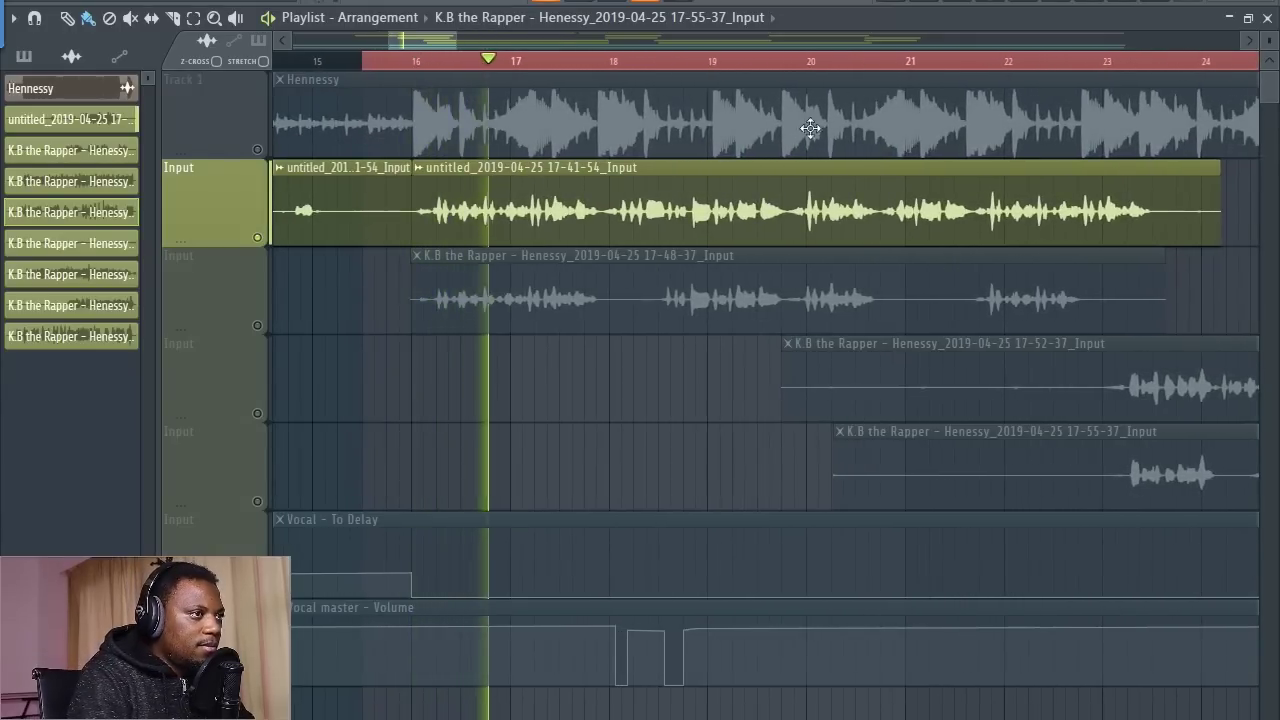
key("F9")
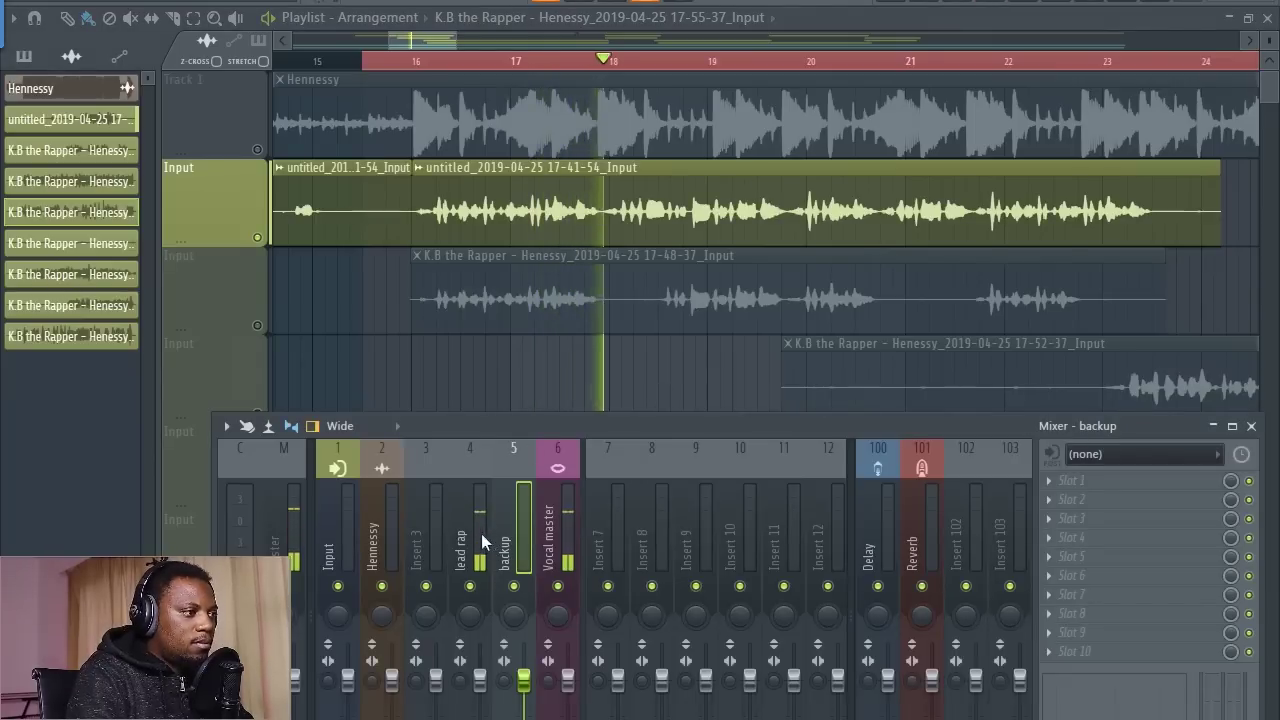
key("space")
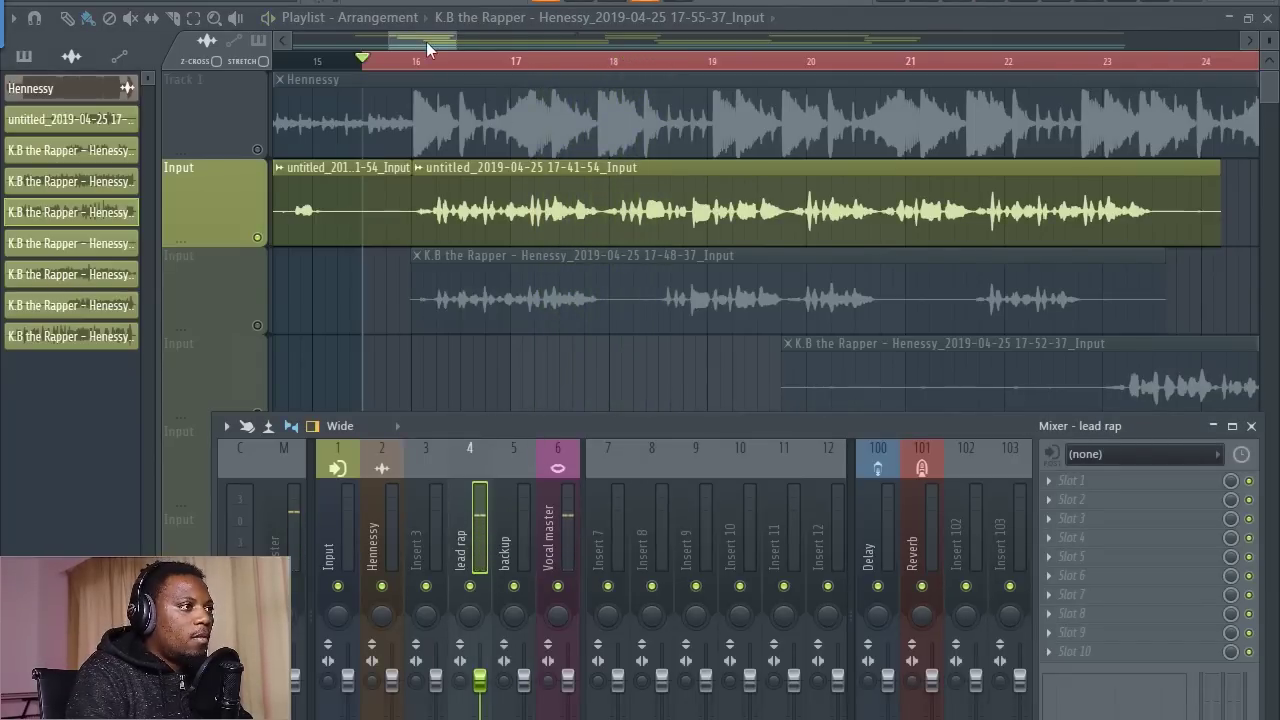
key("F9")
left_click(315, 651)
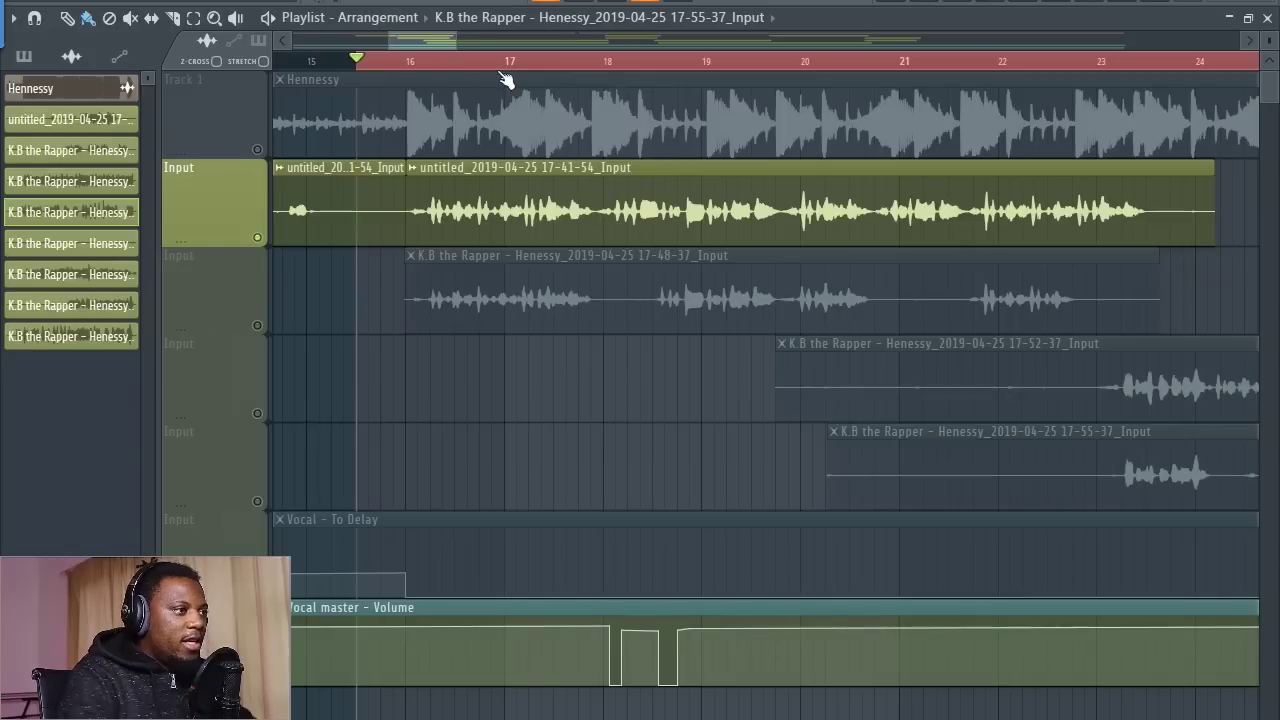
- Audition the soloed lead vocal from about bar 19 and inspect its waveform up to bar 23 for background noise
left_click(708, 62)
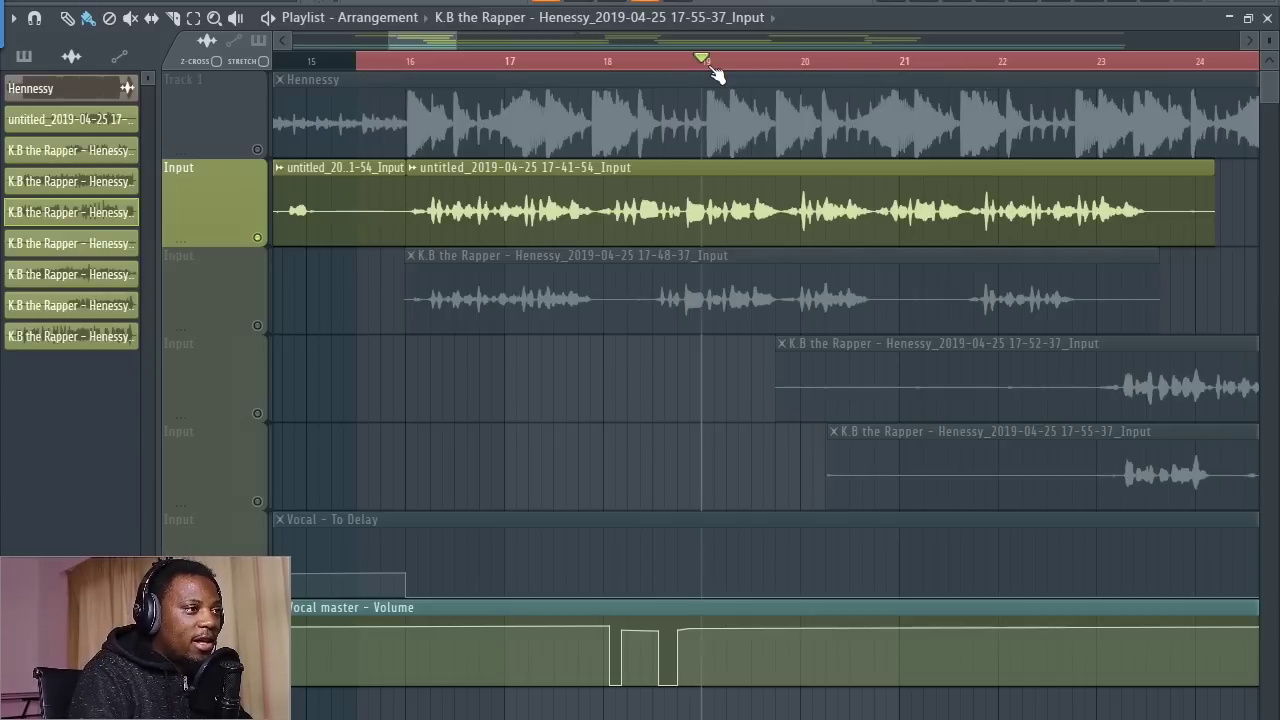
scroll(720, 72, "down", 3)
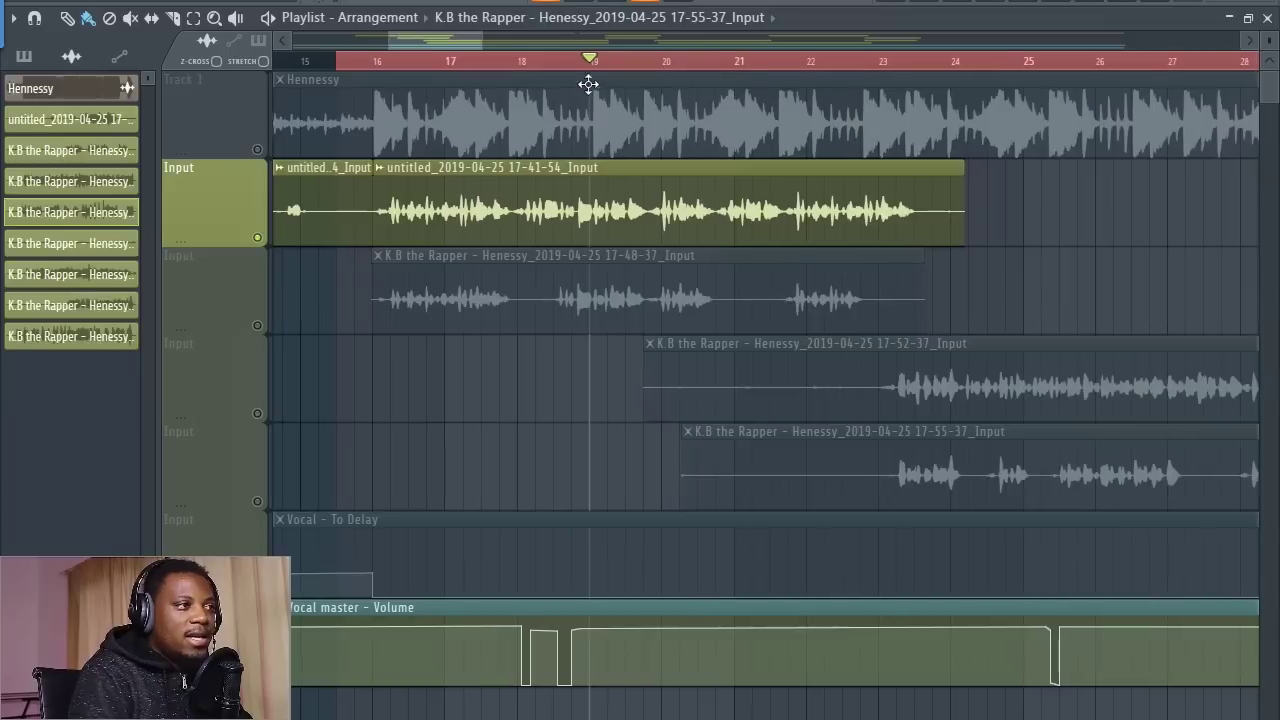
scroll(590, 72, "up", 2)
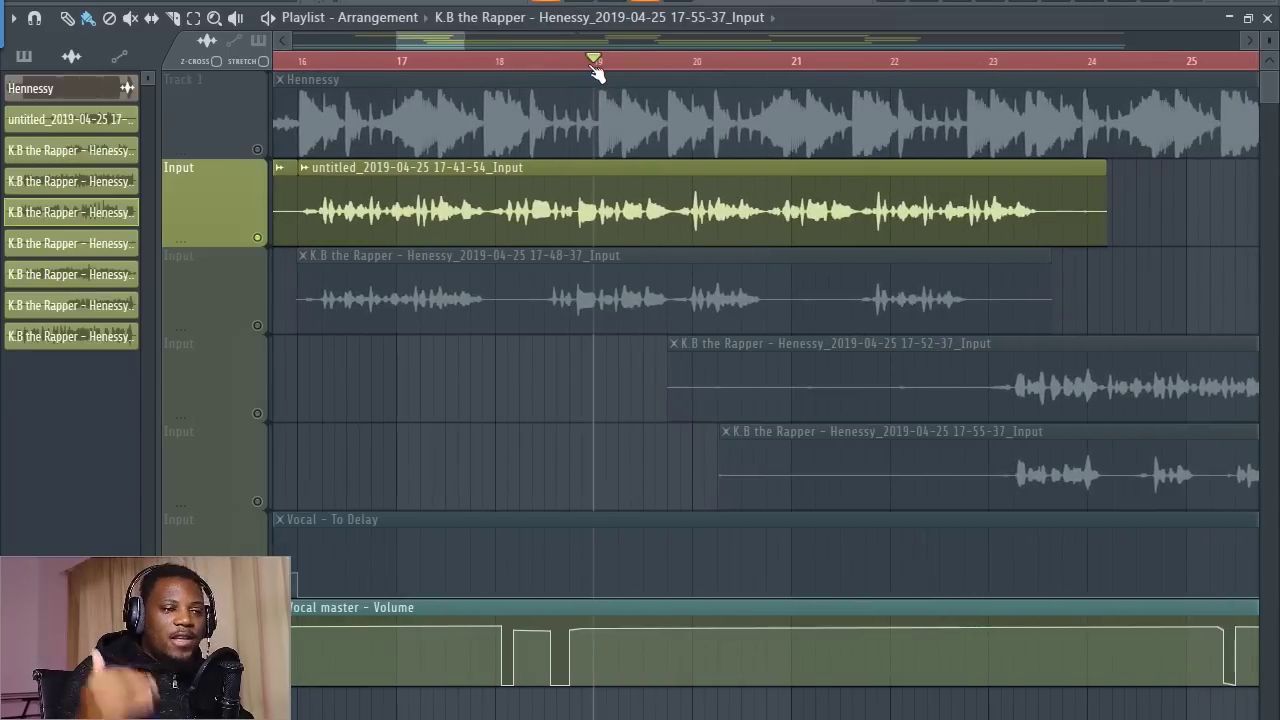
key("space")
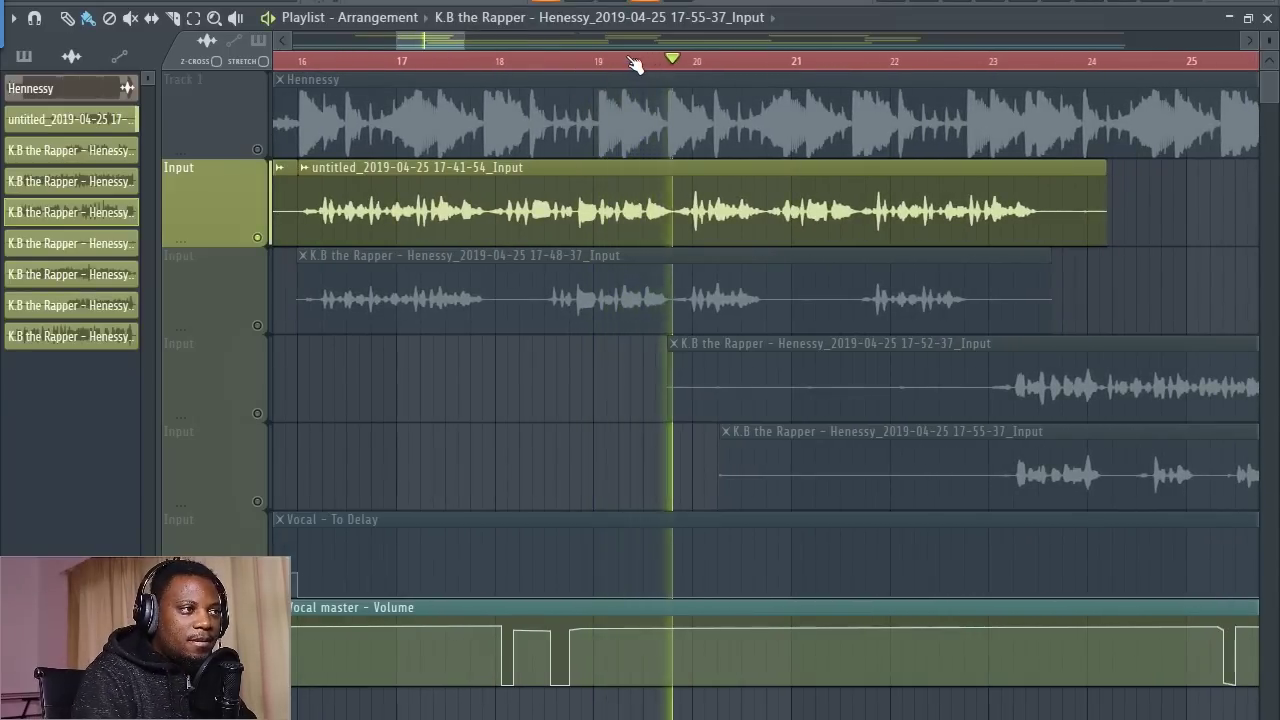
key("space")
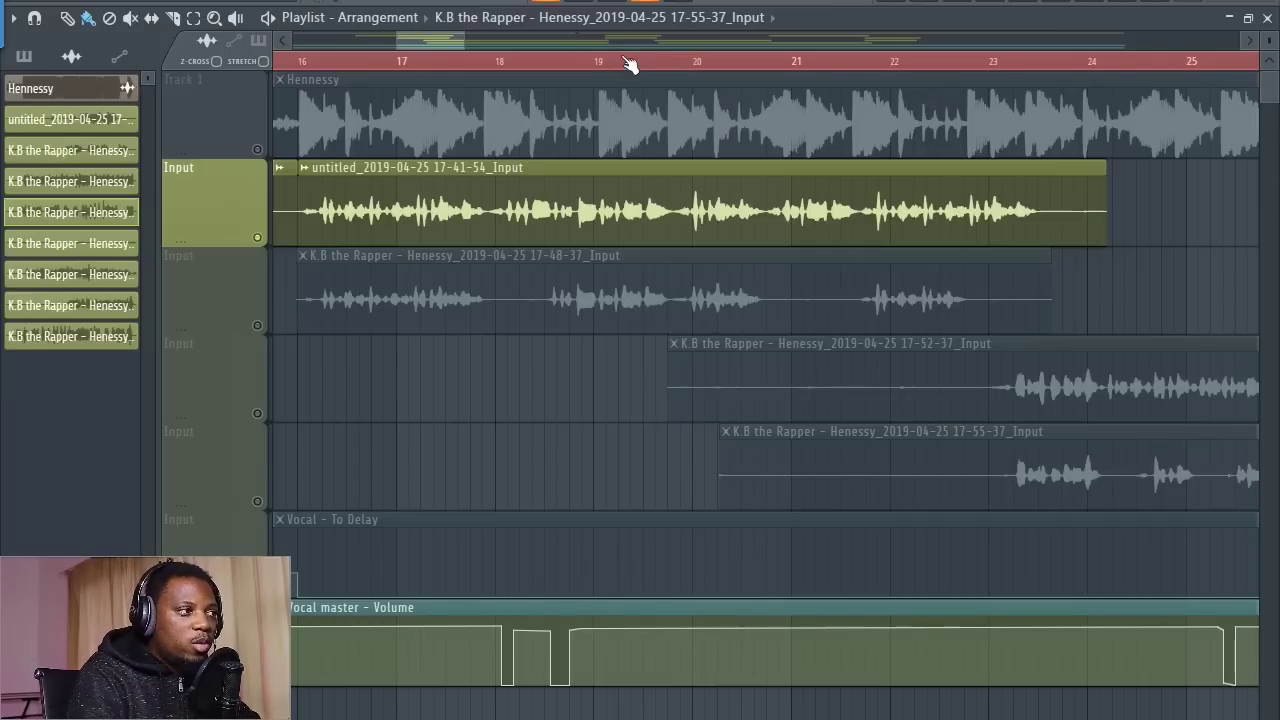
scroll(630, 63, "down", 2)
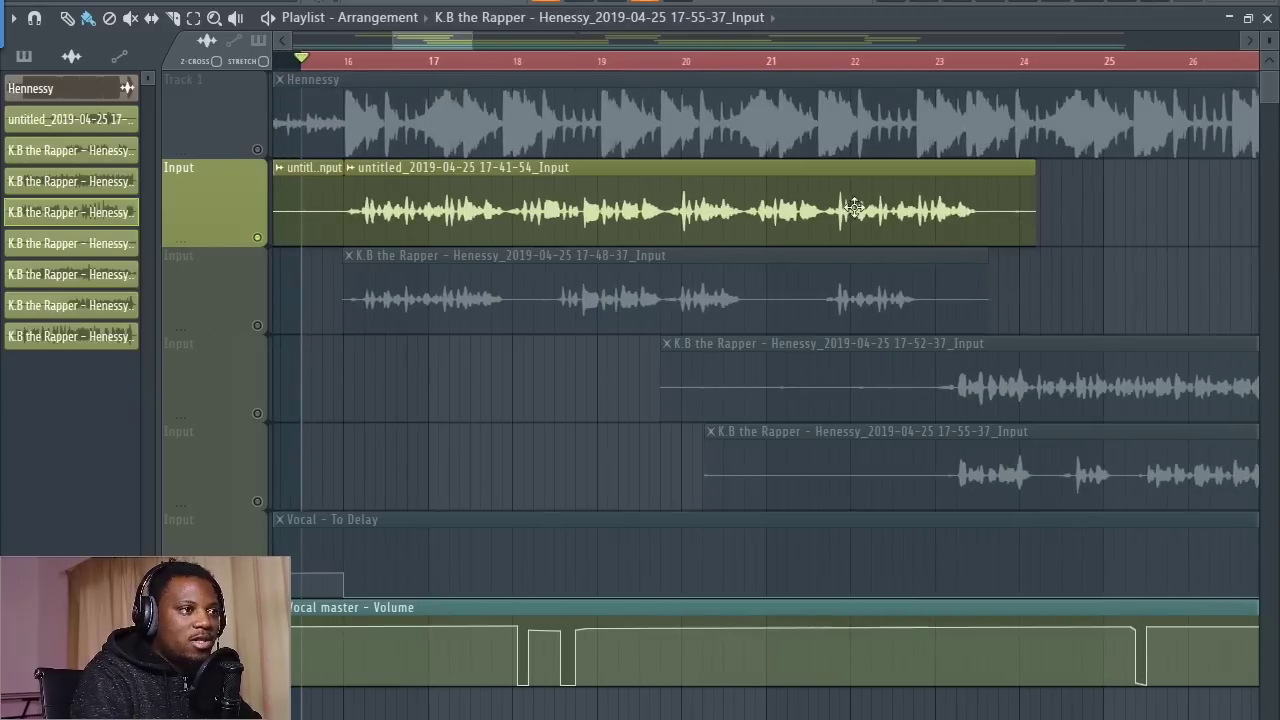
left_click(940, 68)
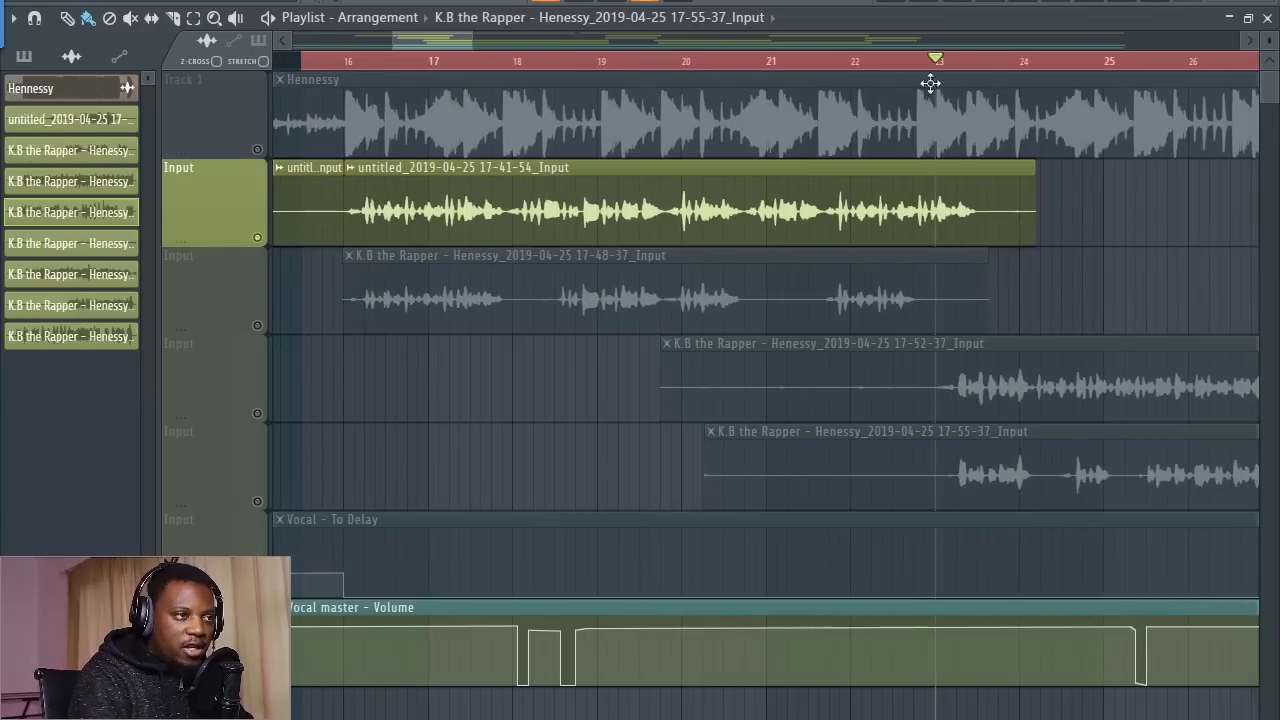
scroll(842, 70, "up", 4)
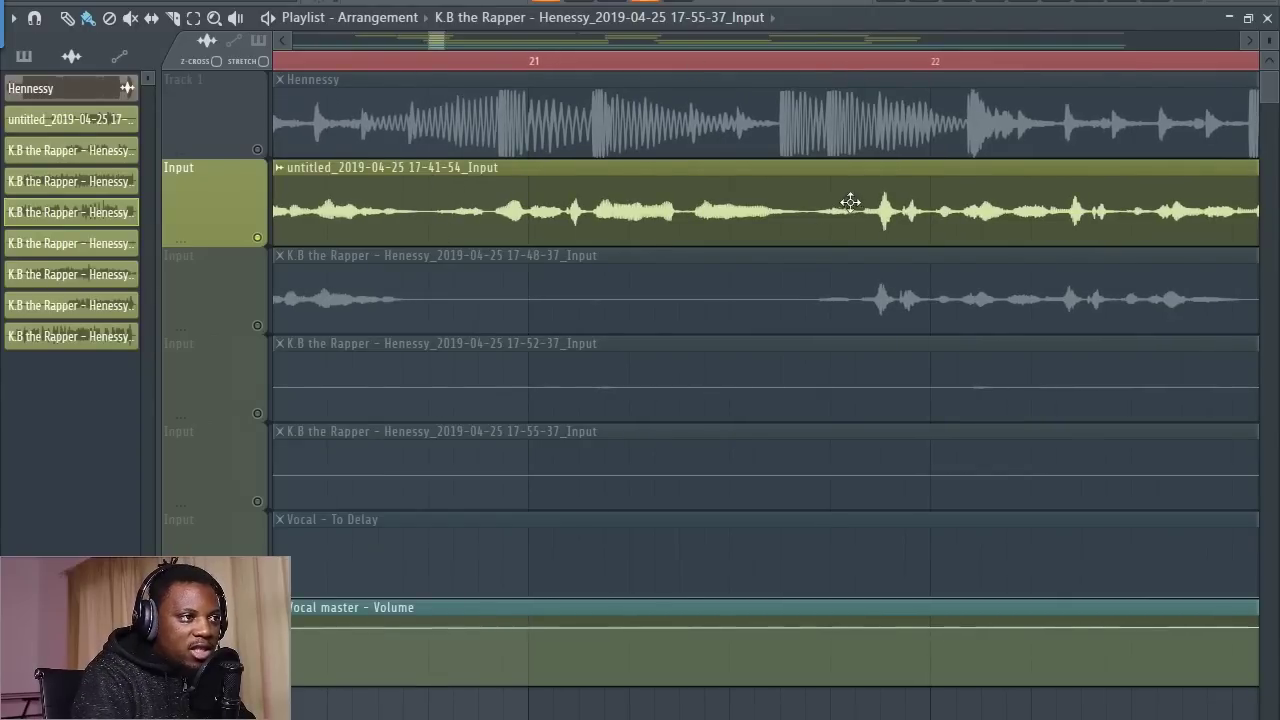
scroll(815, 65, "down", 4)
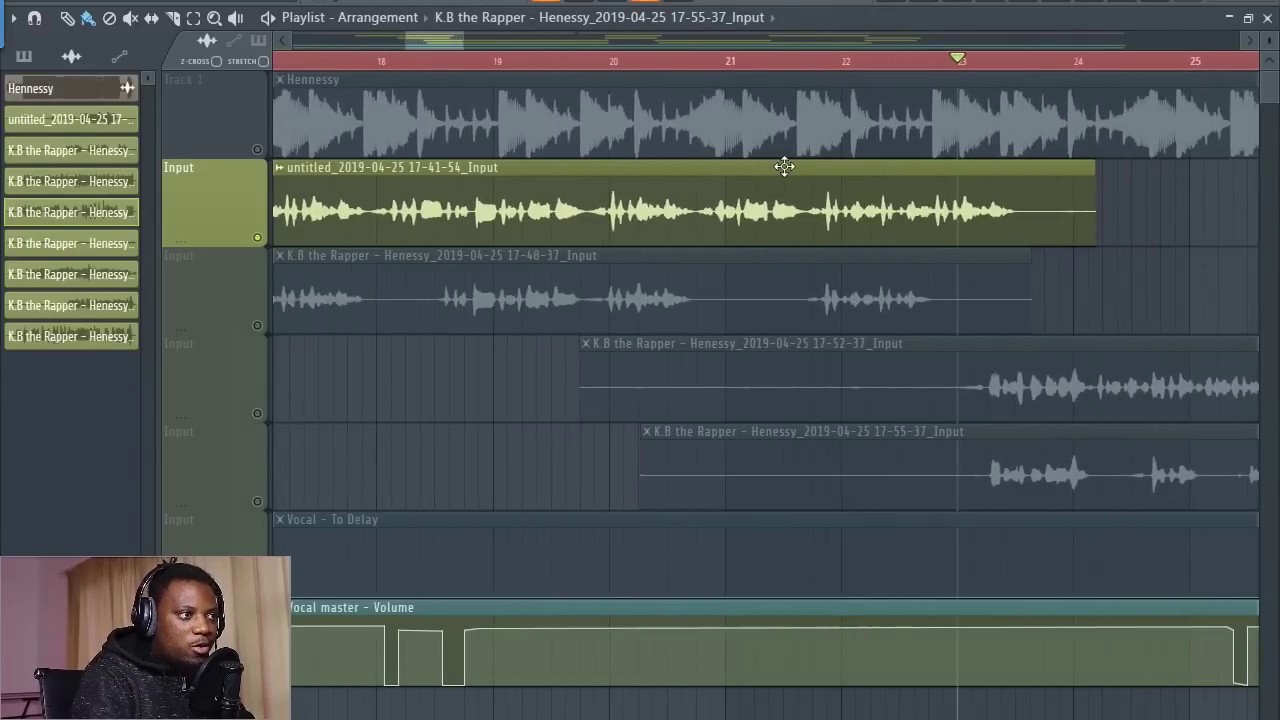
- Open the 17-41-54 vocal clip's channel settings and bring up the mixer, moving its window higher to expose the inserts
double_click(786, 166)
left_click(708, 297)
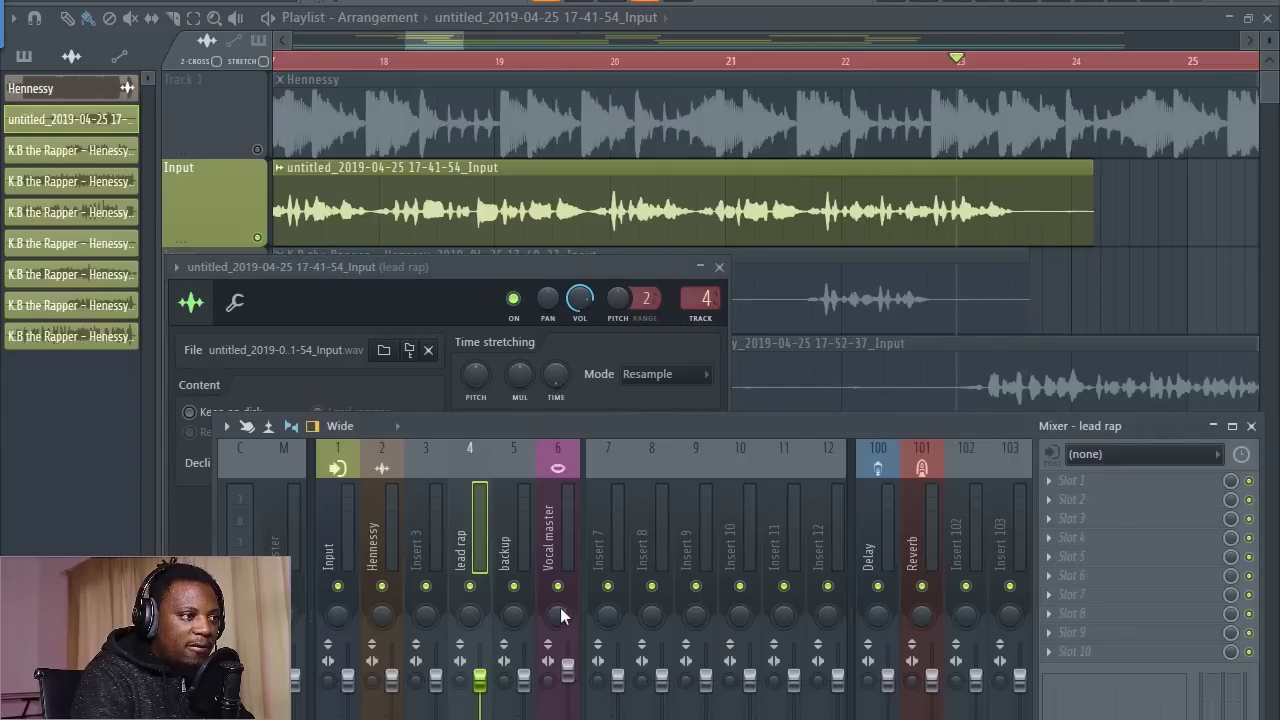
left_click_drag(670, 433, 671, 299)
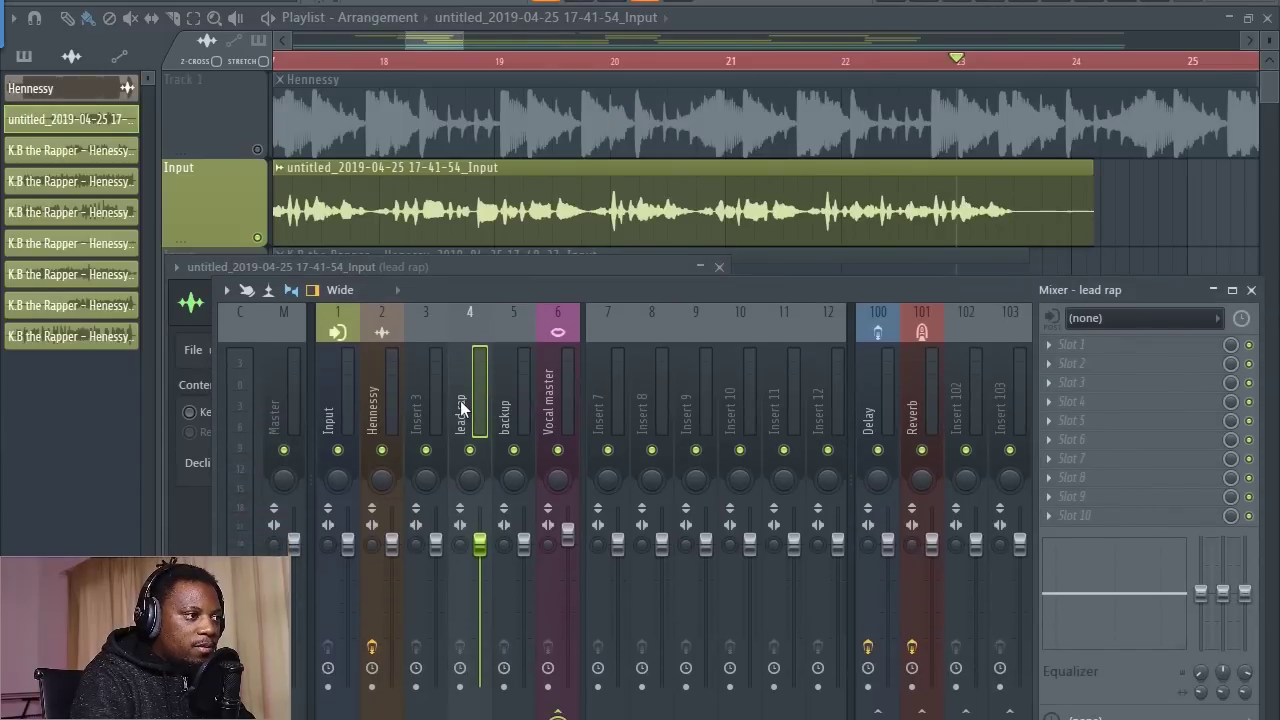
- Load Fruity Limiter into slot 3 of the lead rap insert and move its window below the lead vocal clip
left_click(1143, 388)
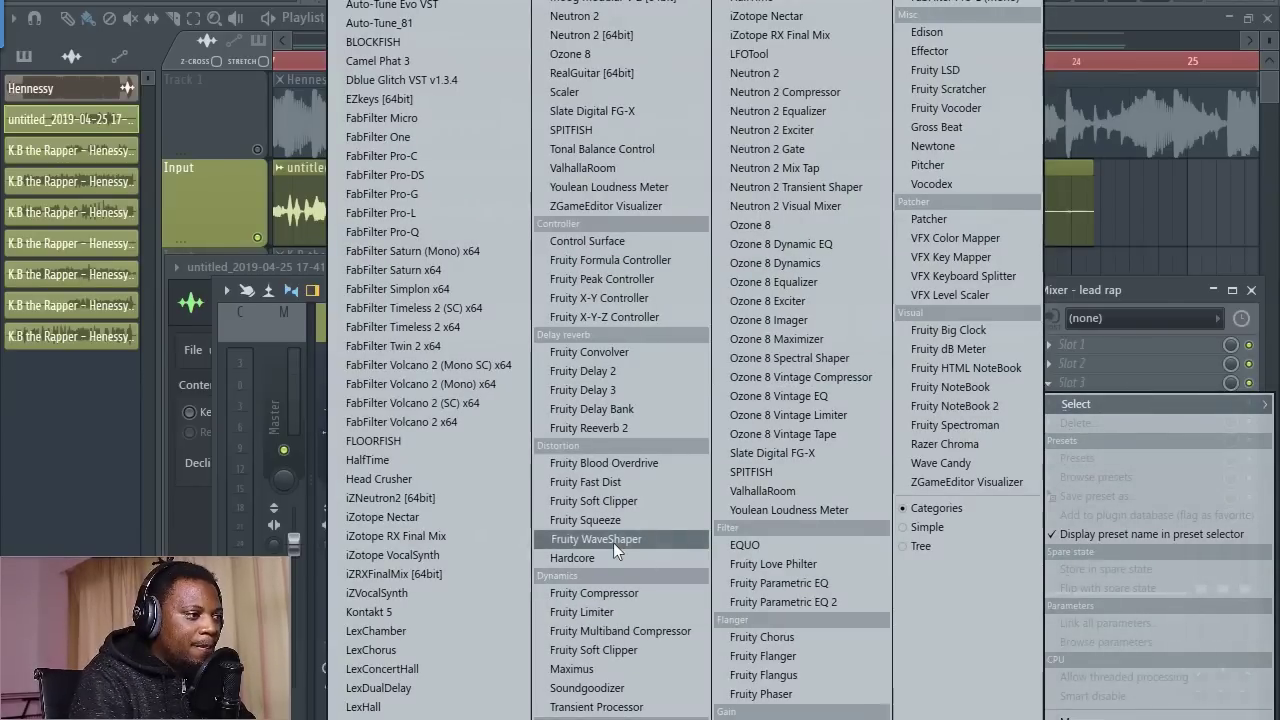
left_click(598, 612)
left_click_drag(400, 228, 850, 115)
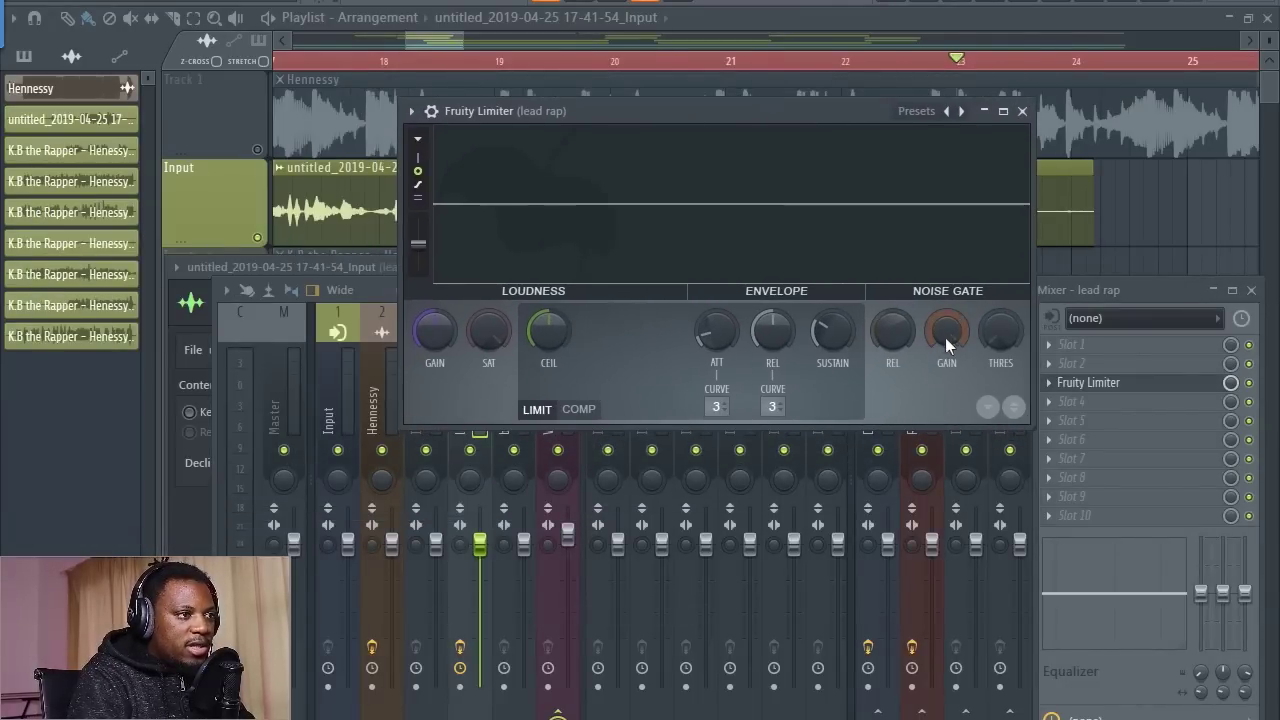
left_click_drag(602, 115, 630, 281)
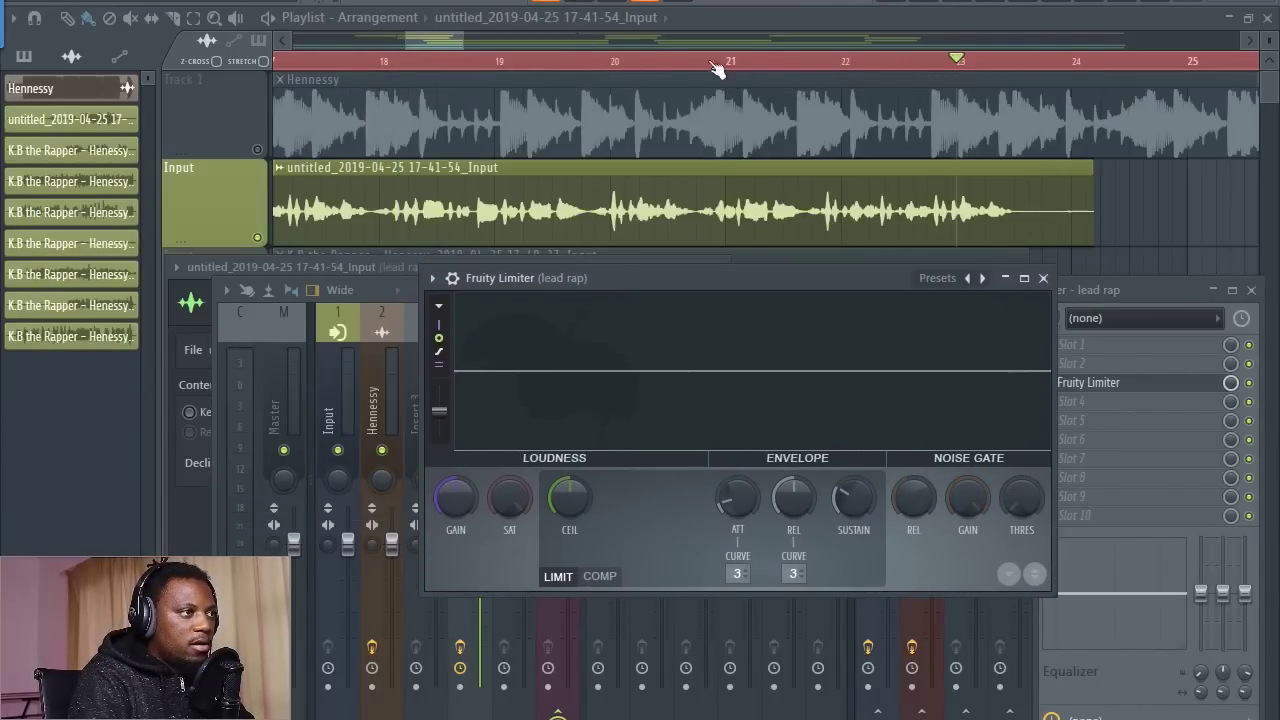
- Set the playlist's loop selection from about bar 19.5 to bar 24 and start playback
scroll(792, 17, "right", 2)
left_click(792, 17)
scroll(589, 63, "down", 3)
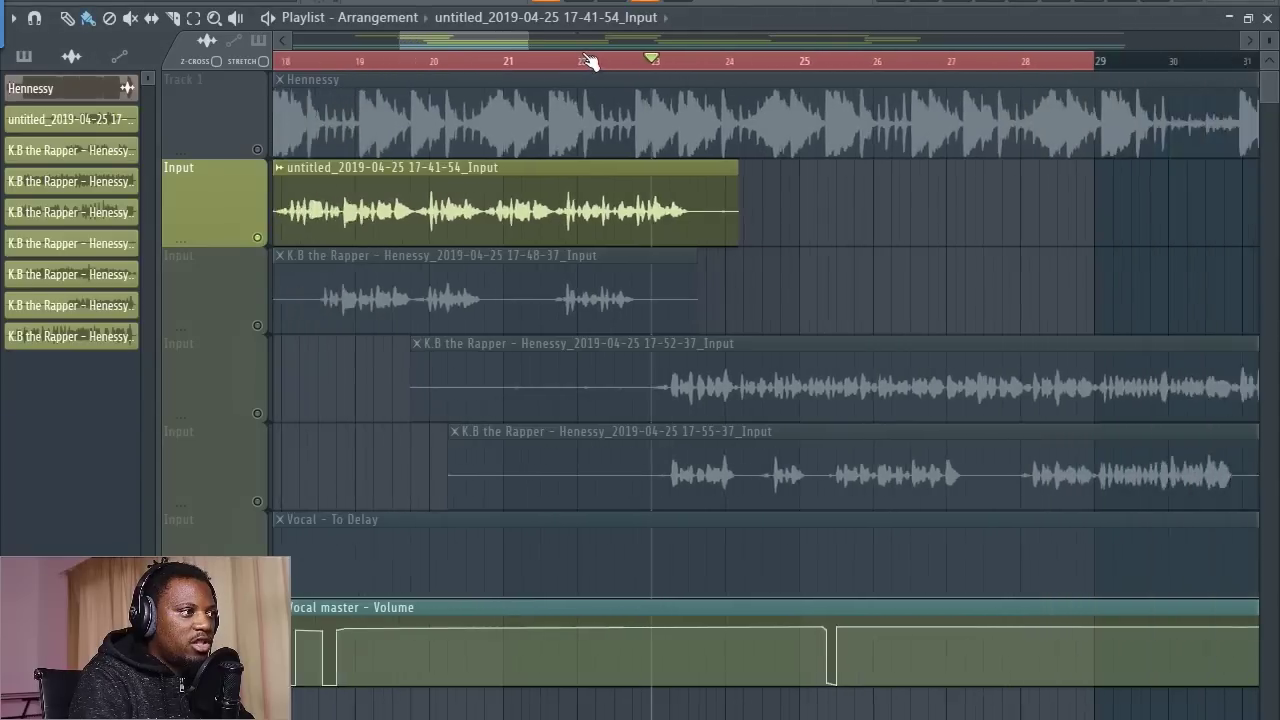
left_click_drag(606, 66, 645, 75)
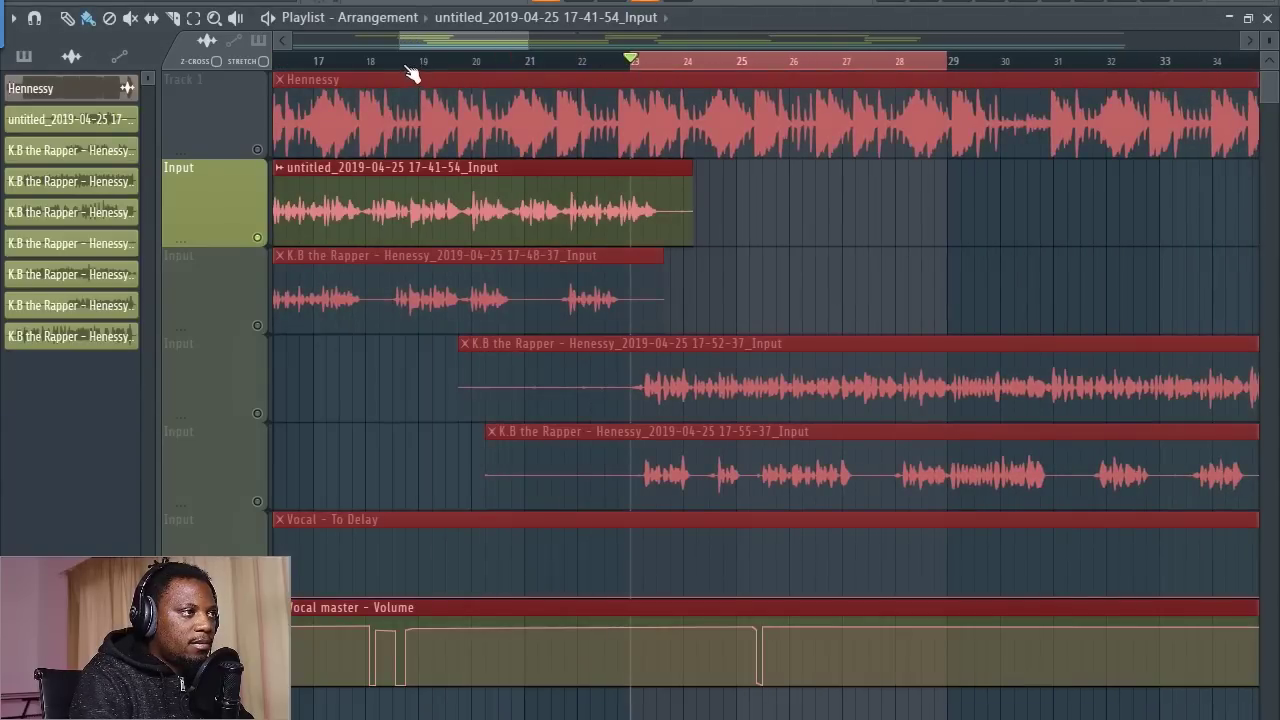
mouse_move(410, 72)
left_mouse_down()
mouse_move(680, 78)
mouse_move(432, 72)
left_mouse_up()
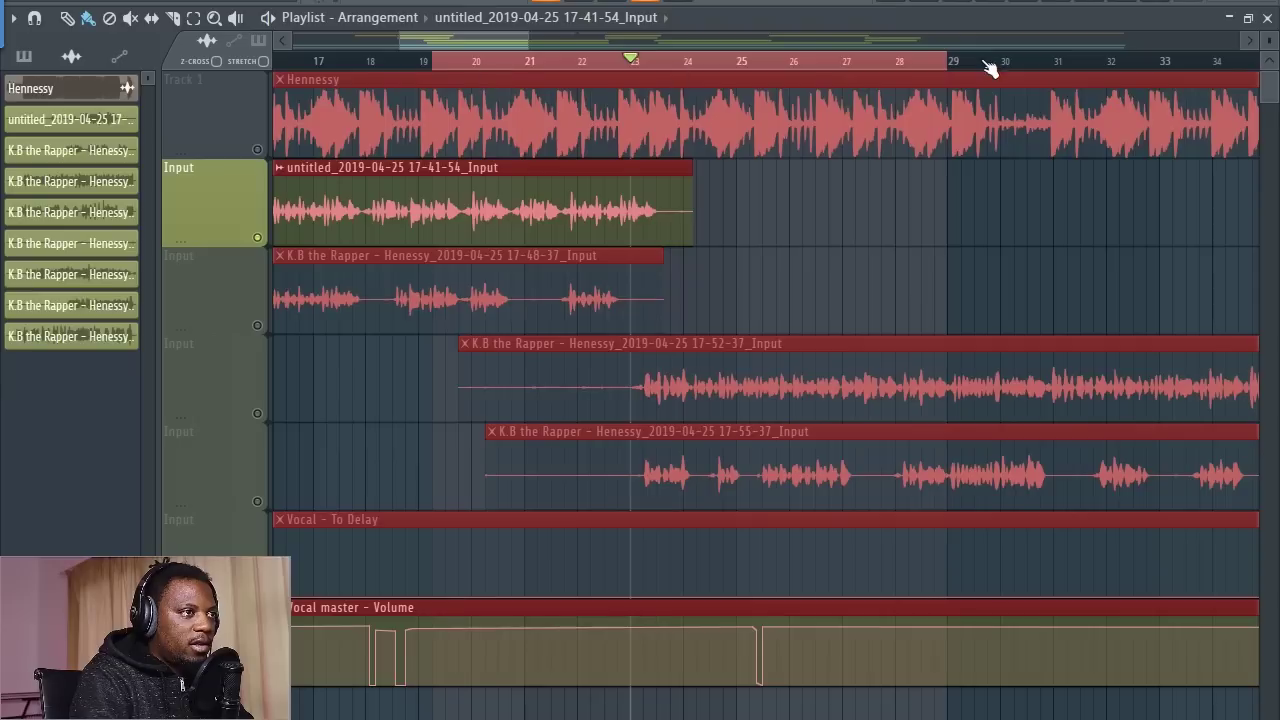
left_click_drag(988, 66, 690, 77)
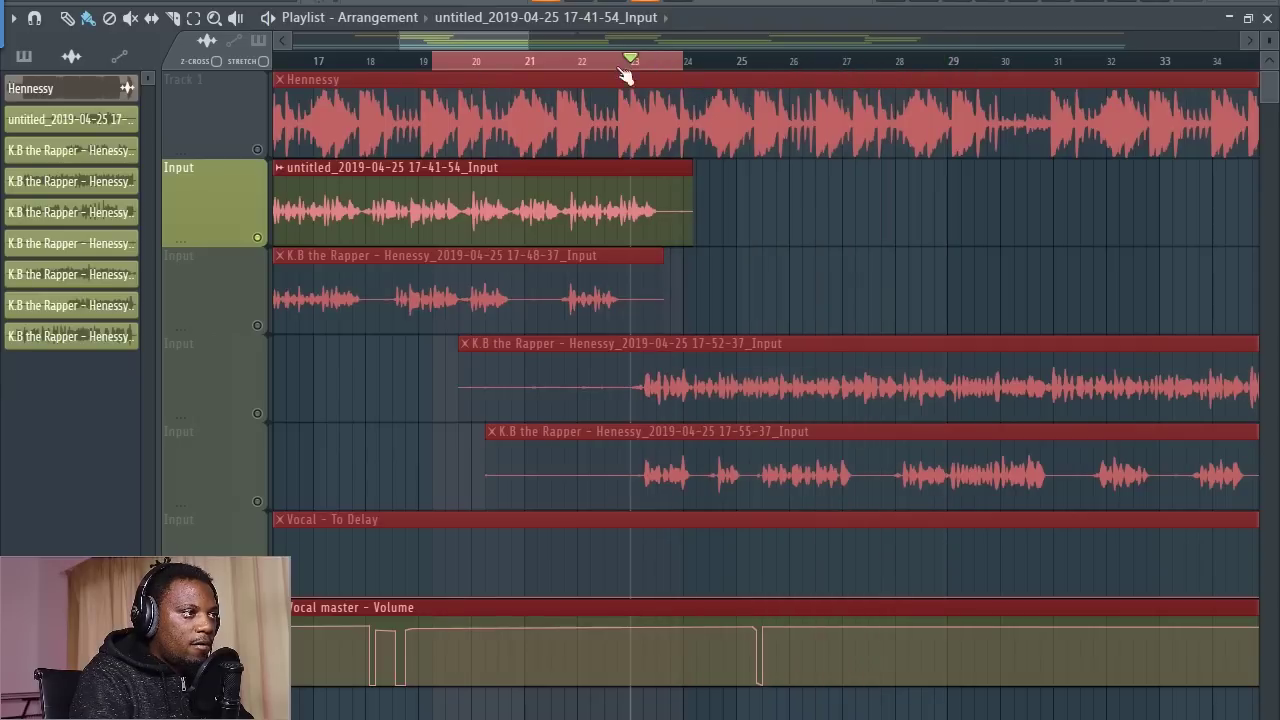
mouse_move(432, 70)
left_mouse_down()
mouse_move(468, 70)
mouse_move(456, 66)
left_mouse_up()
key("space")
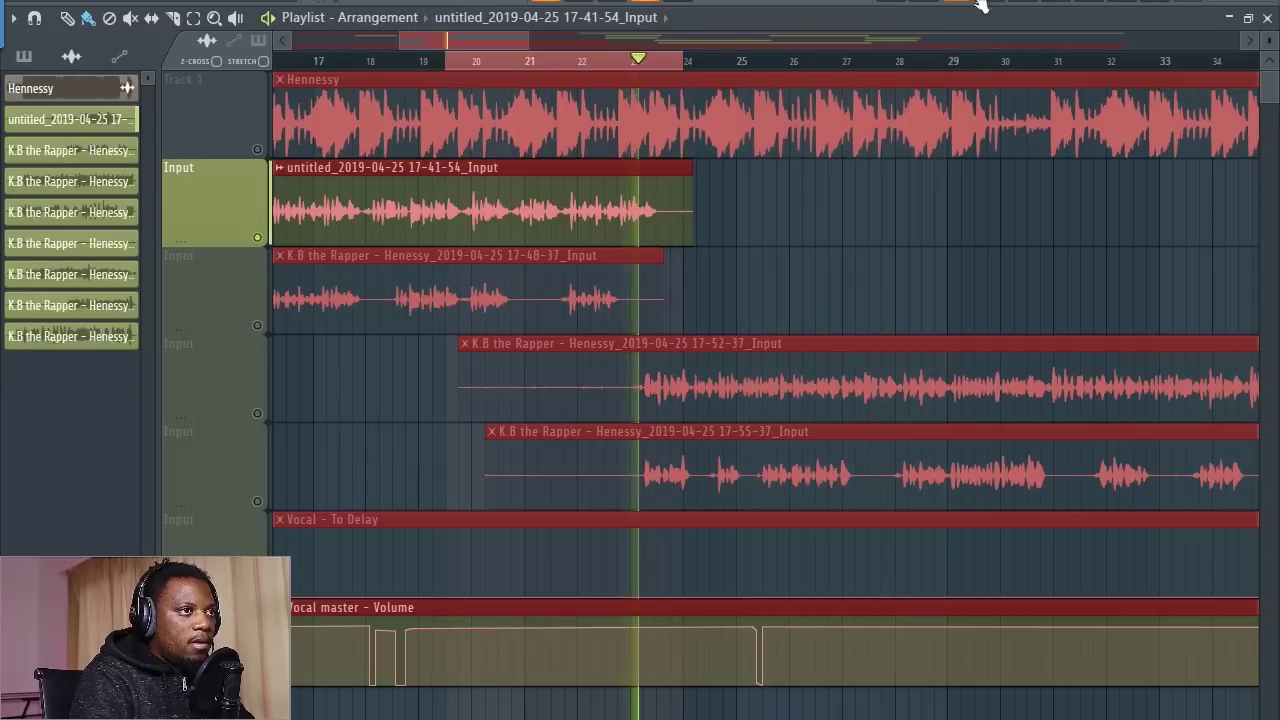
- Reopen the lead rap insert's Fruity Limiter and adjust its noise gate threshold and gain, leaving the gain around halfway, during playback
left_click(995, 4)
left_click(1152, 386)
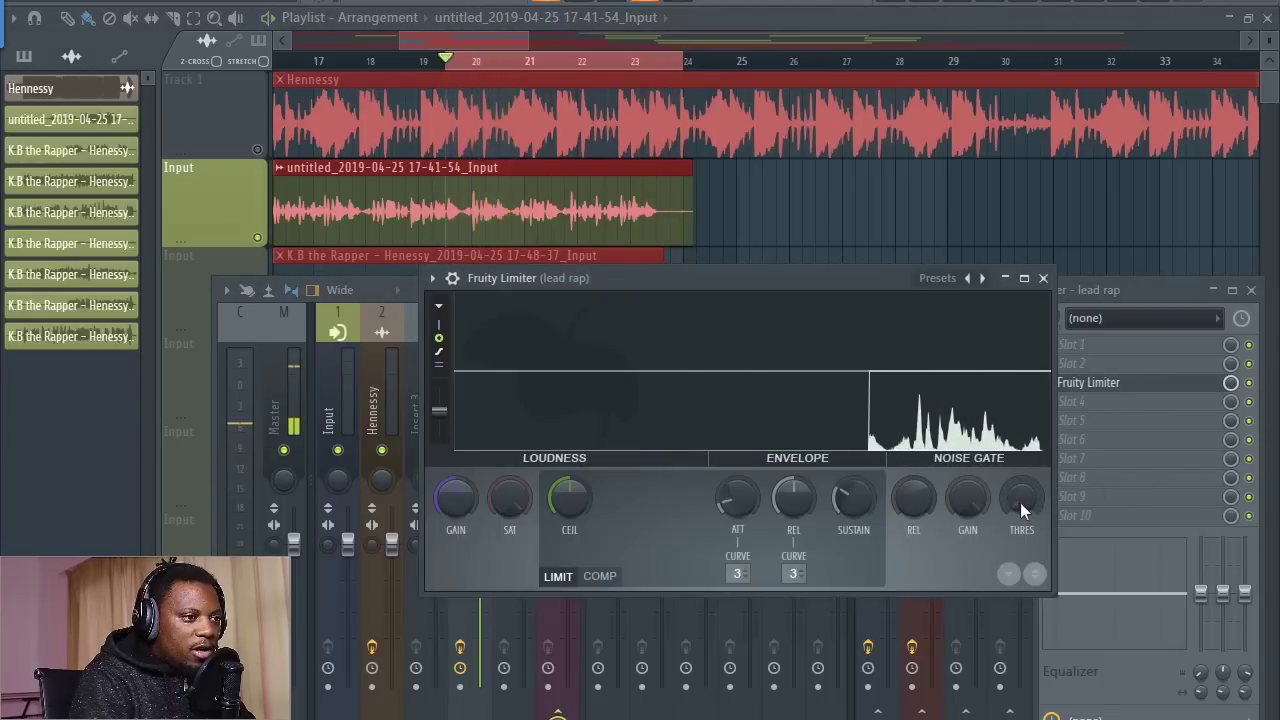
left_click_drag(1020, 502, 1020, 462)
left_click_drag(968, 502, 968, 546)
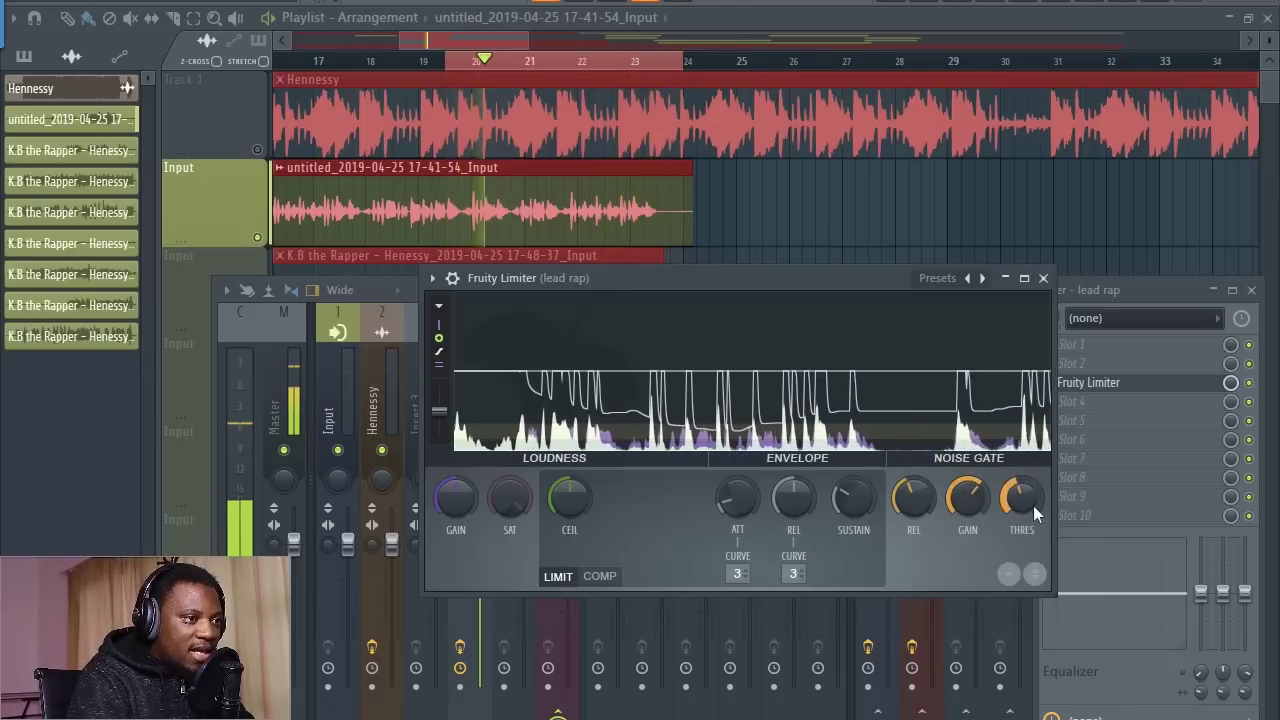
left_click_drag(1032, 510, 1032, 542)
left_click_drag(972, 496, 972, 518)
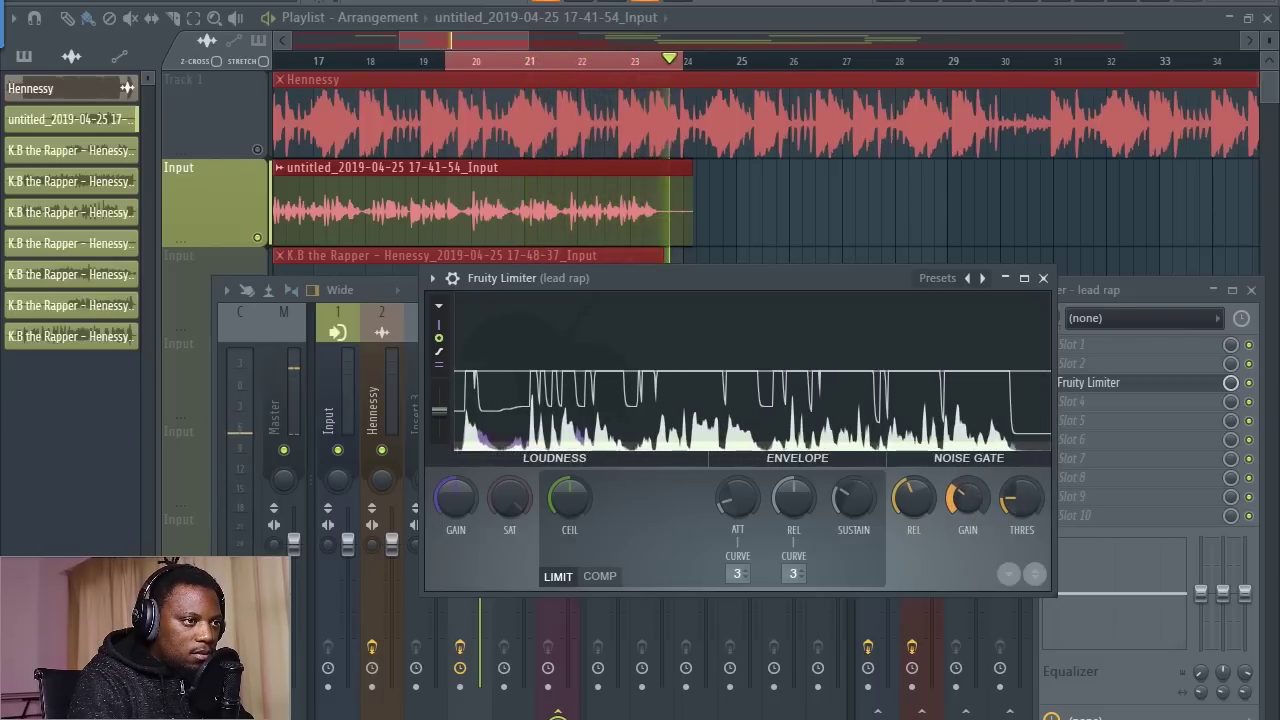
mouse_move(972, 516)
left_mouse_down()
mouse_move(972, 494)
mouse_move(1008, 514)
mouse_move(1008, 499)
mouse_move(966, 485)
mouse_move(966, 507)
mouse_move(970, 492)
left_mouse_up()
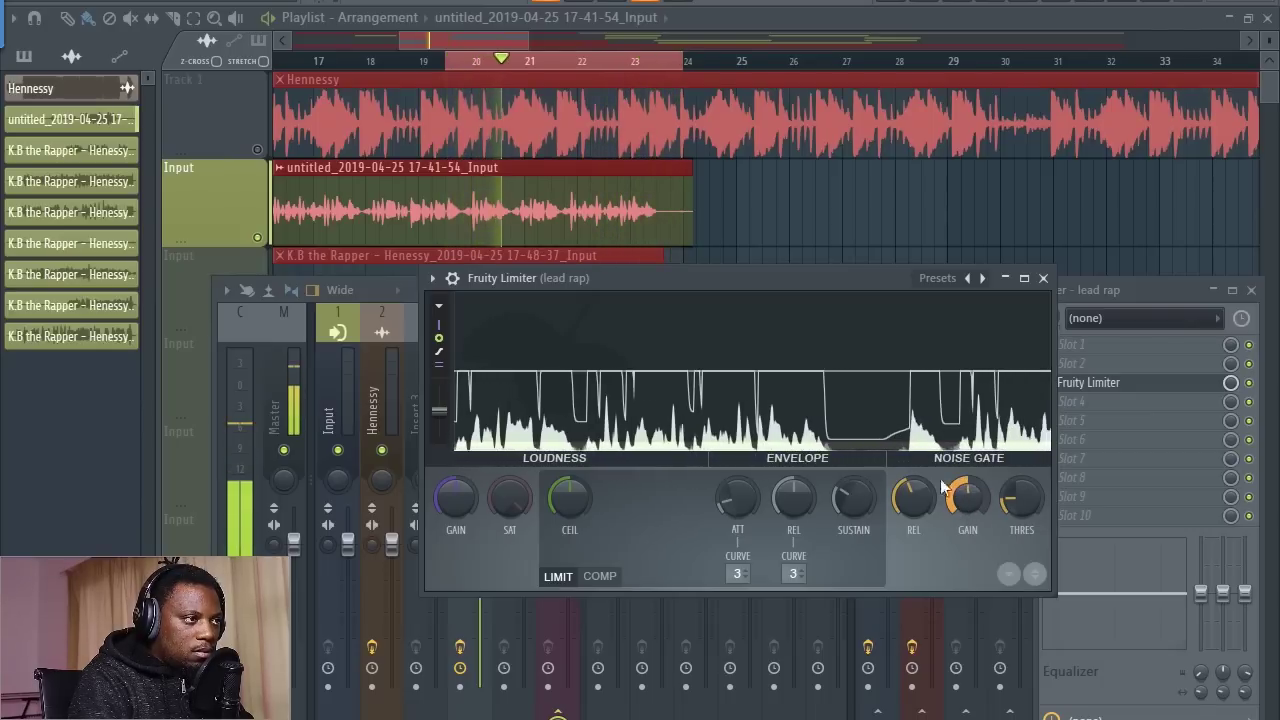
- Extend the loop to about bar 24.5, fine-tune the lead rap limiter's noise gate threshold during playback, then stop and close the limiter
left_click_drag(687, 60, 709, 60)
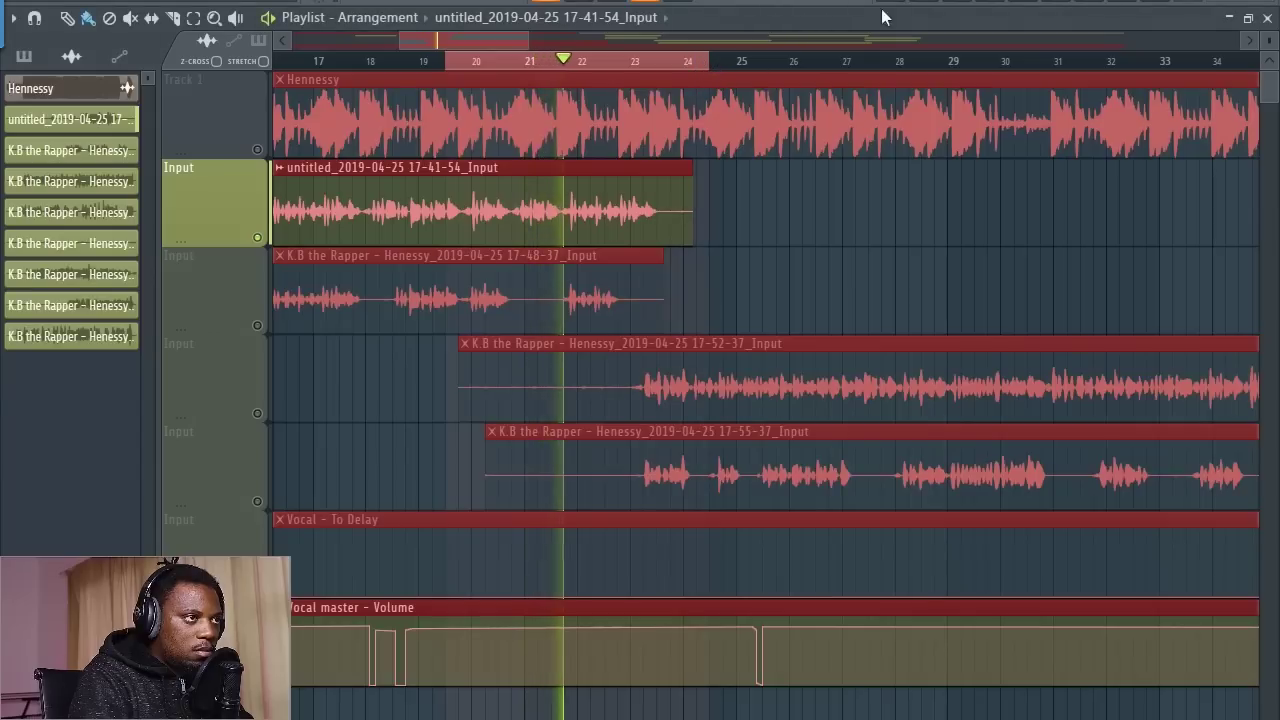
left_click(990, 3)
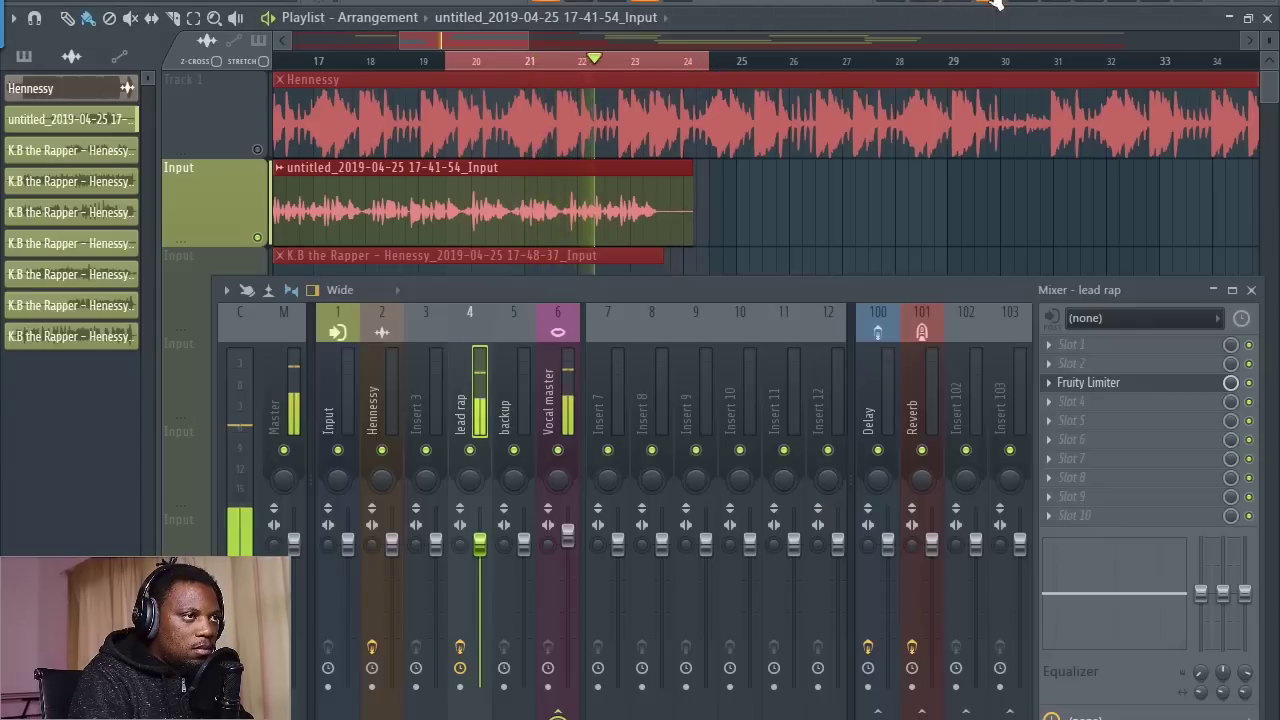
left_click(1115, 383)
mouse_move(1030, 518)
left_mouse_down()
mouse_move(1030, 492)
mouse_move(1030, 516)
left_mouse_up()
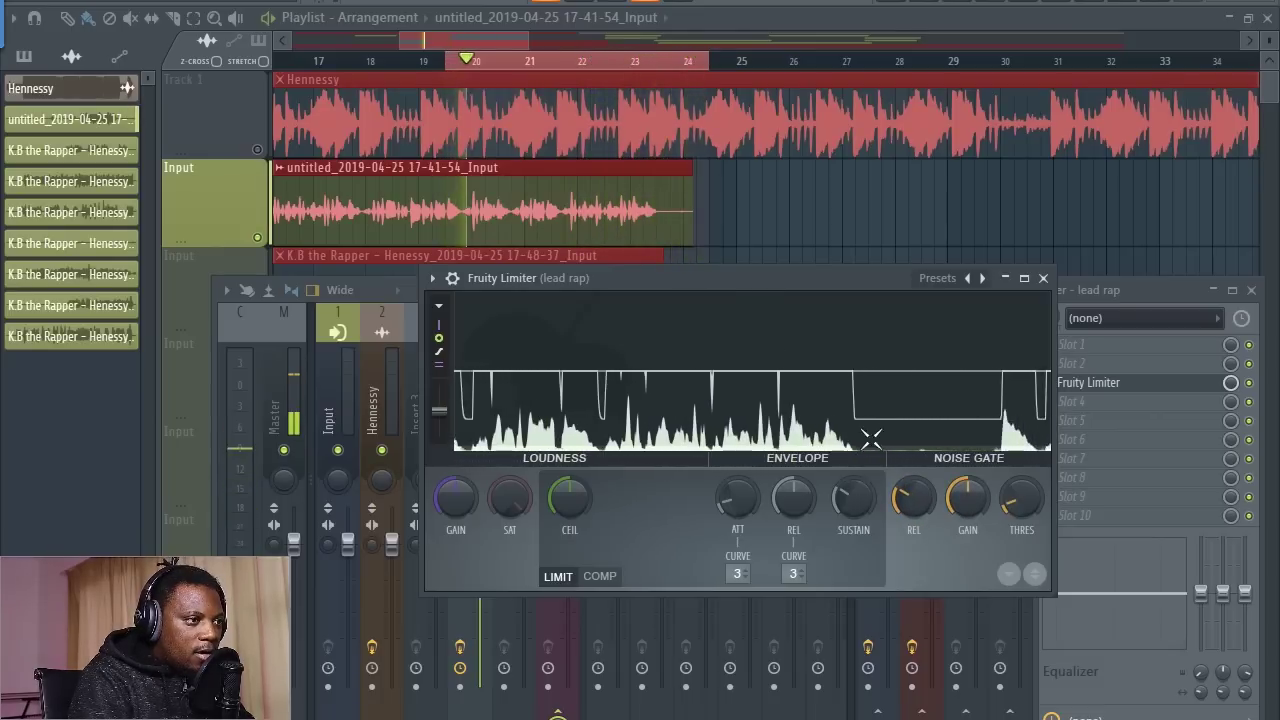
key("space")
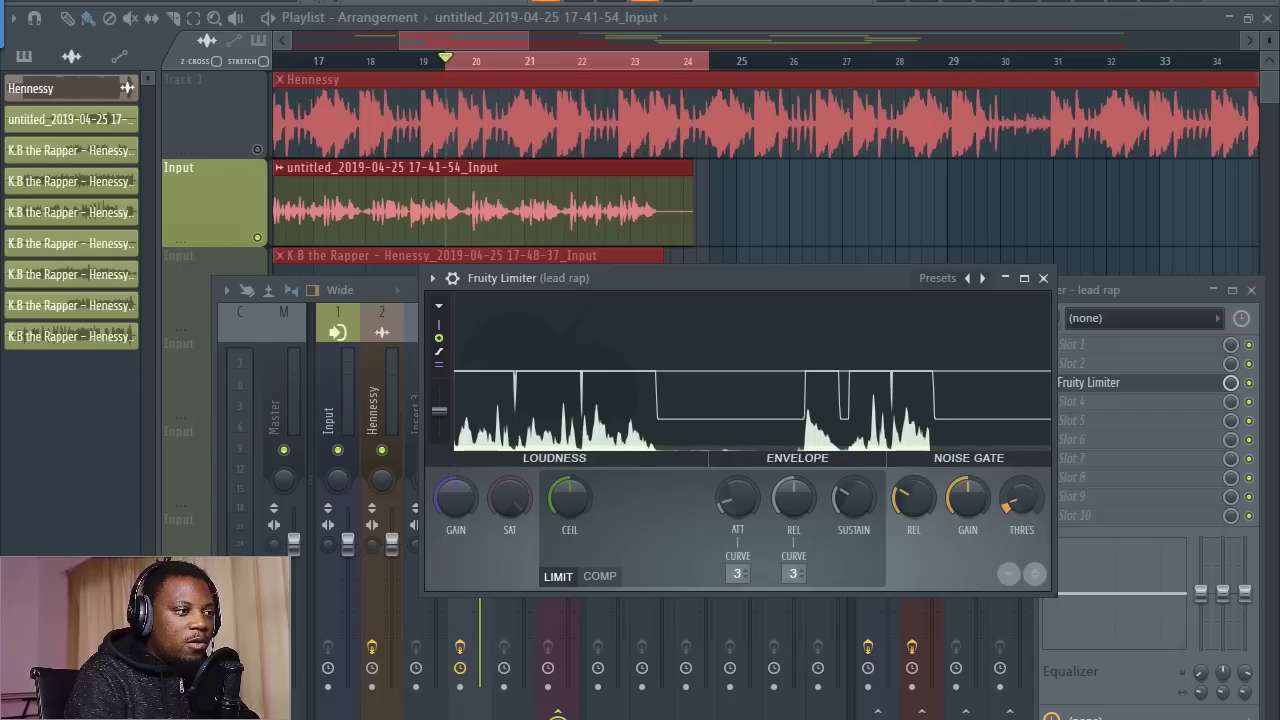
left_click(1044, 279)
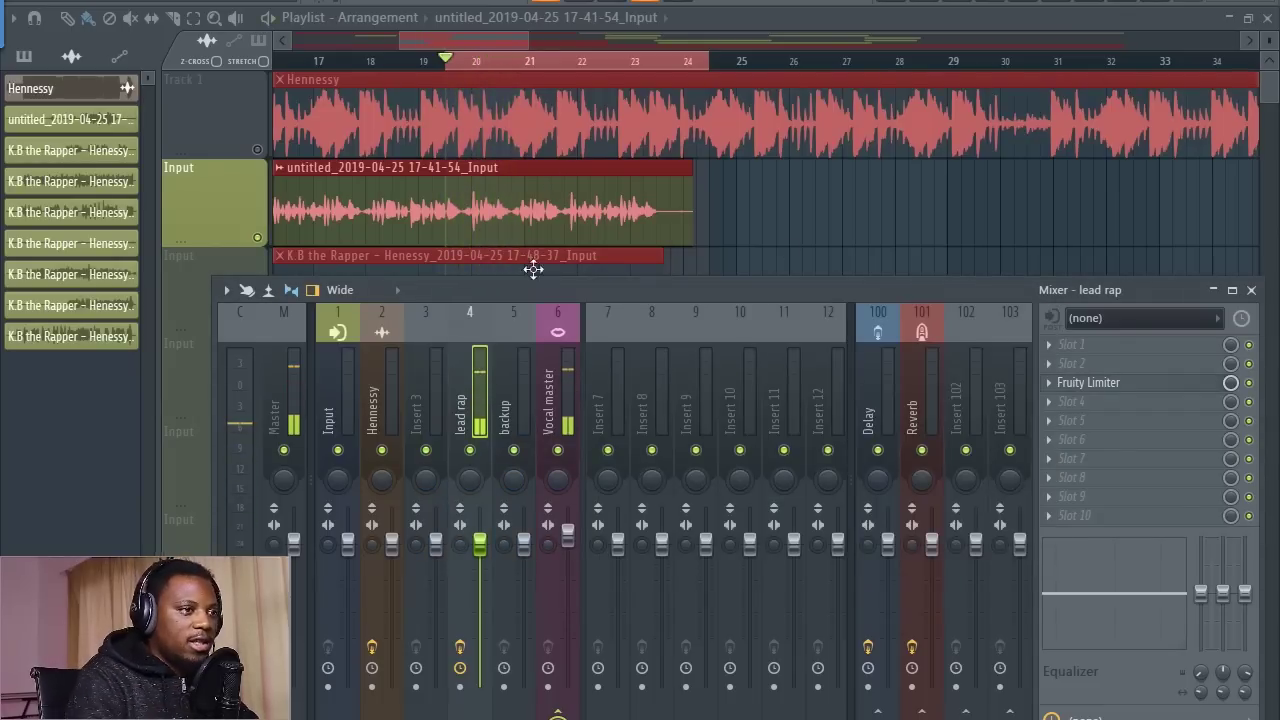
- Load Fruity Parametric EQ 2 into slot 4 of the lead rap insert
left_click(1100, 401)
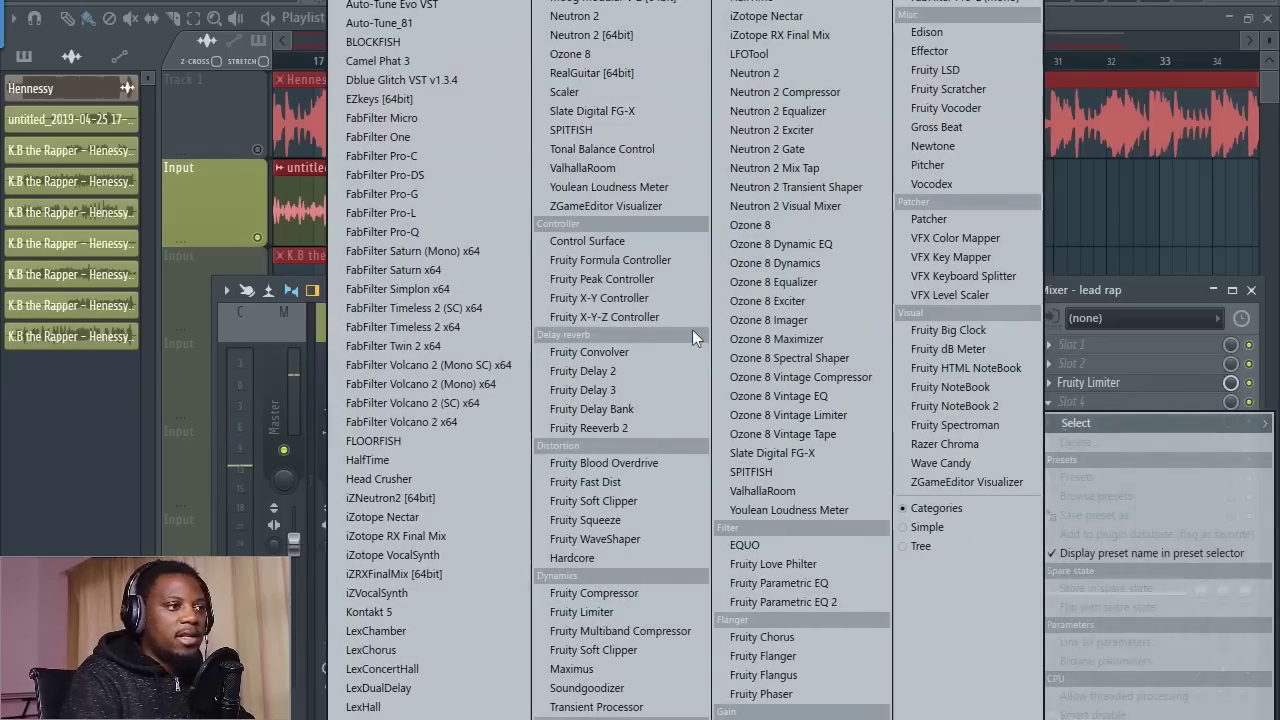
left_click(860, 601)
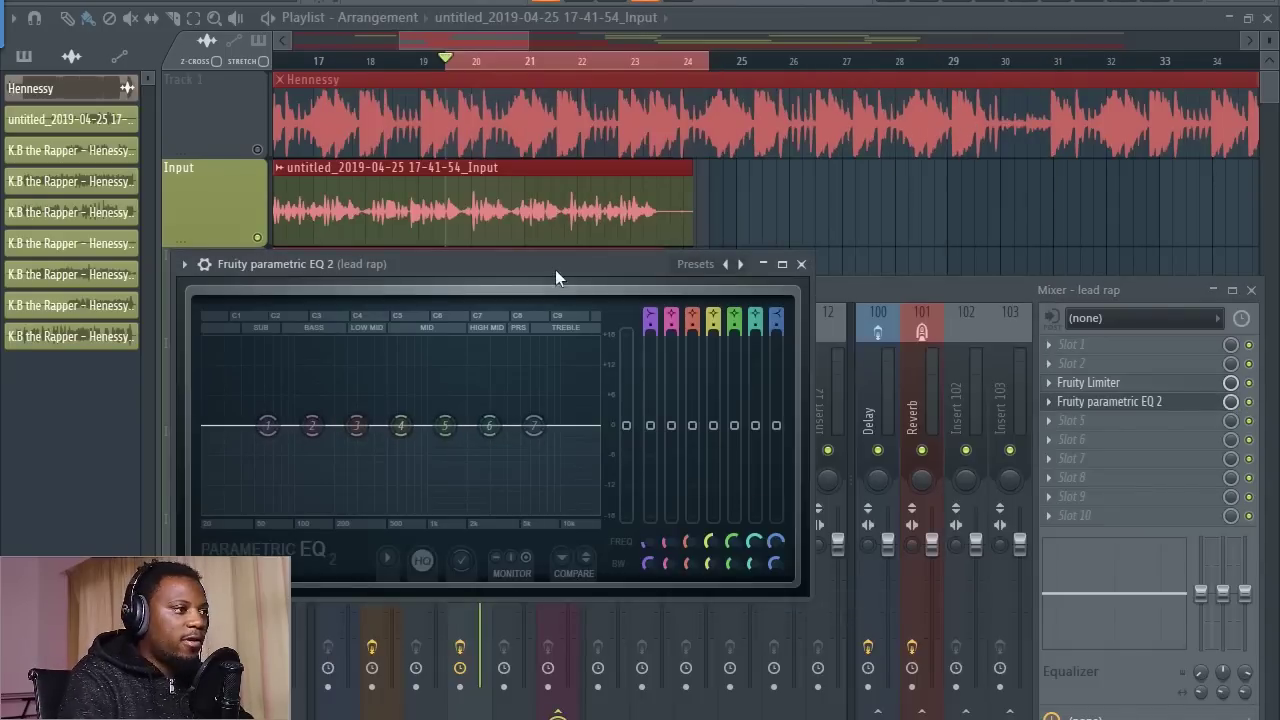
- Move the EQ window clear of the mixer's effect slots and briefly audition the looped lead rap
left_click_drag(556, 272, 620, 153)
key("space")
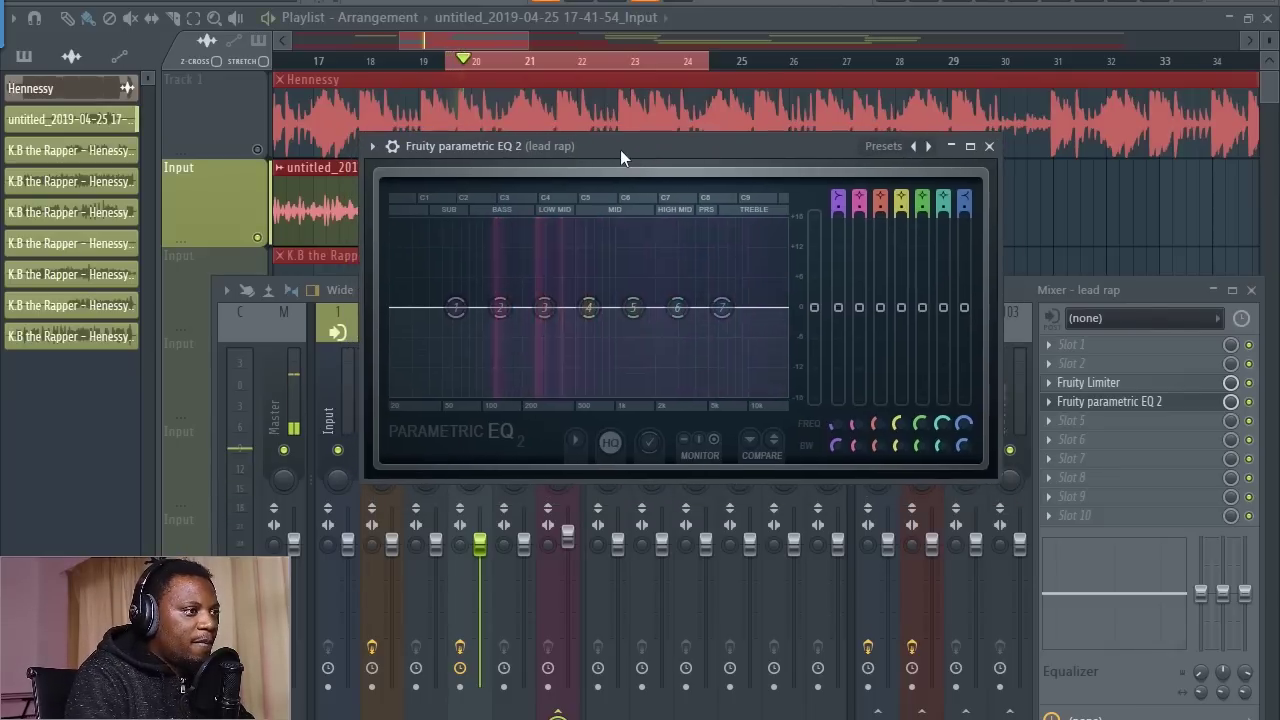
key("space")
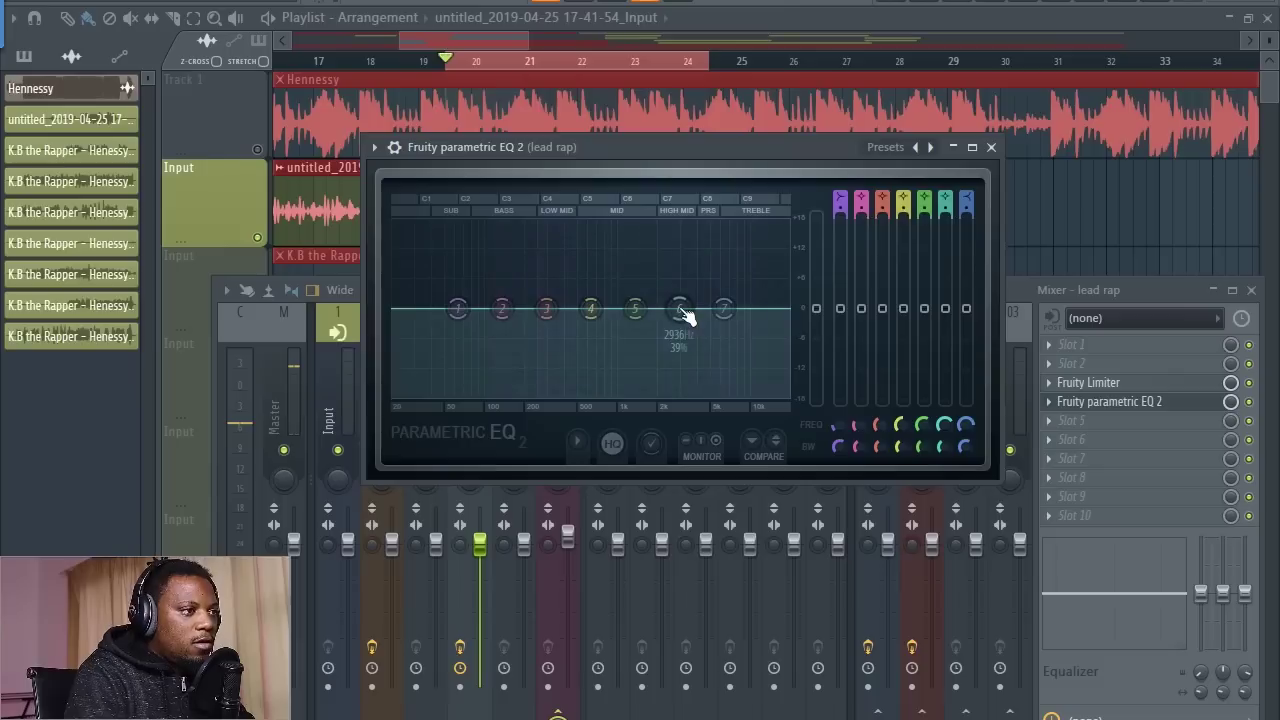
left_click_drag(679, 308, 679, 308)
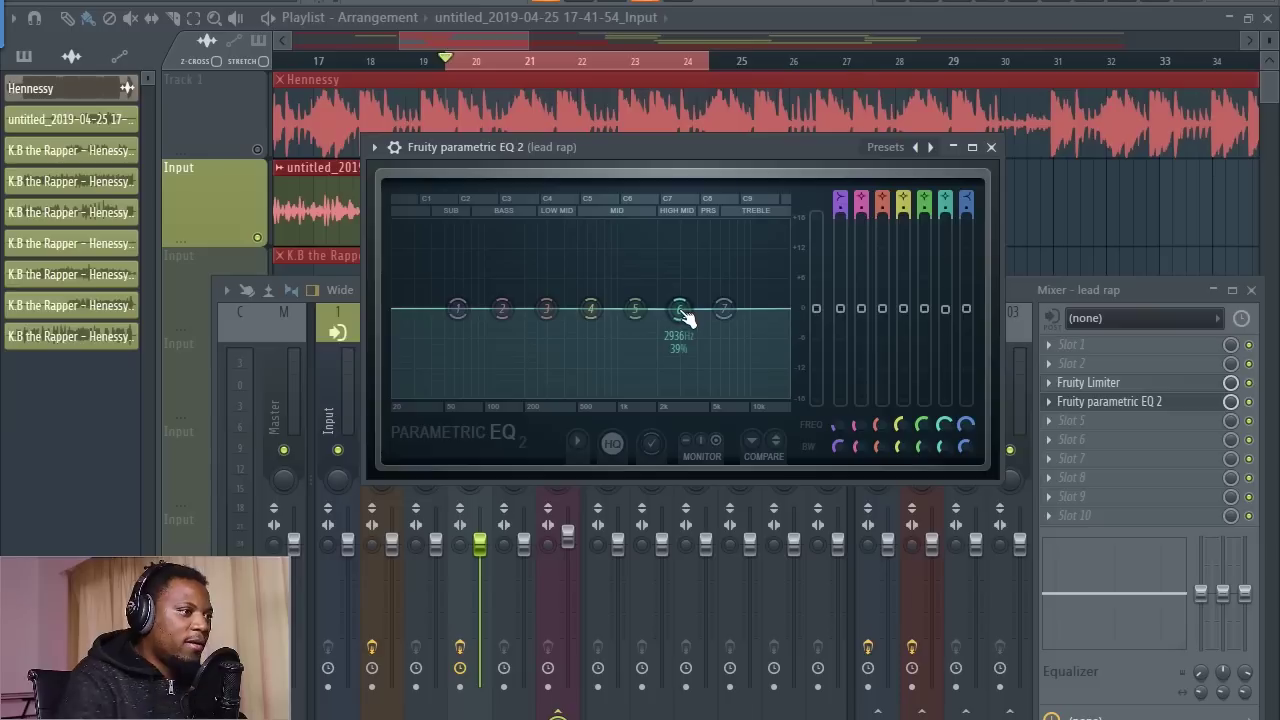
left_click_drag(679, 308, 680, 222)
scroll(680, 222, "down", 10)
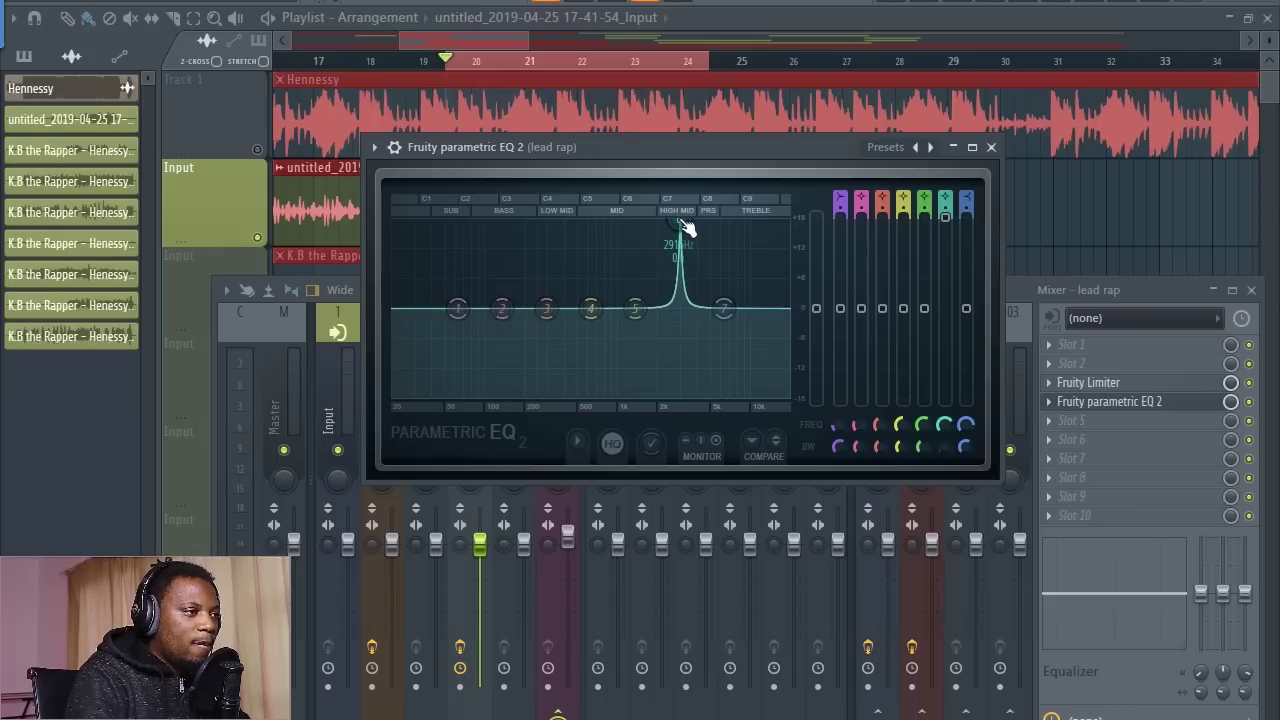
left_click_drag(681, 221, 671, 291)
right_click(672, 294)
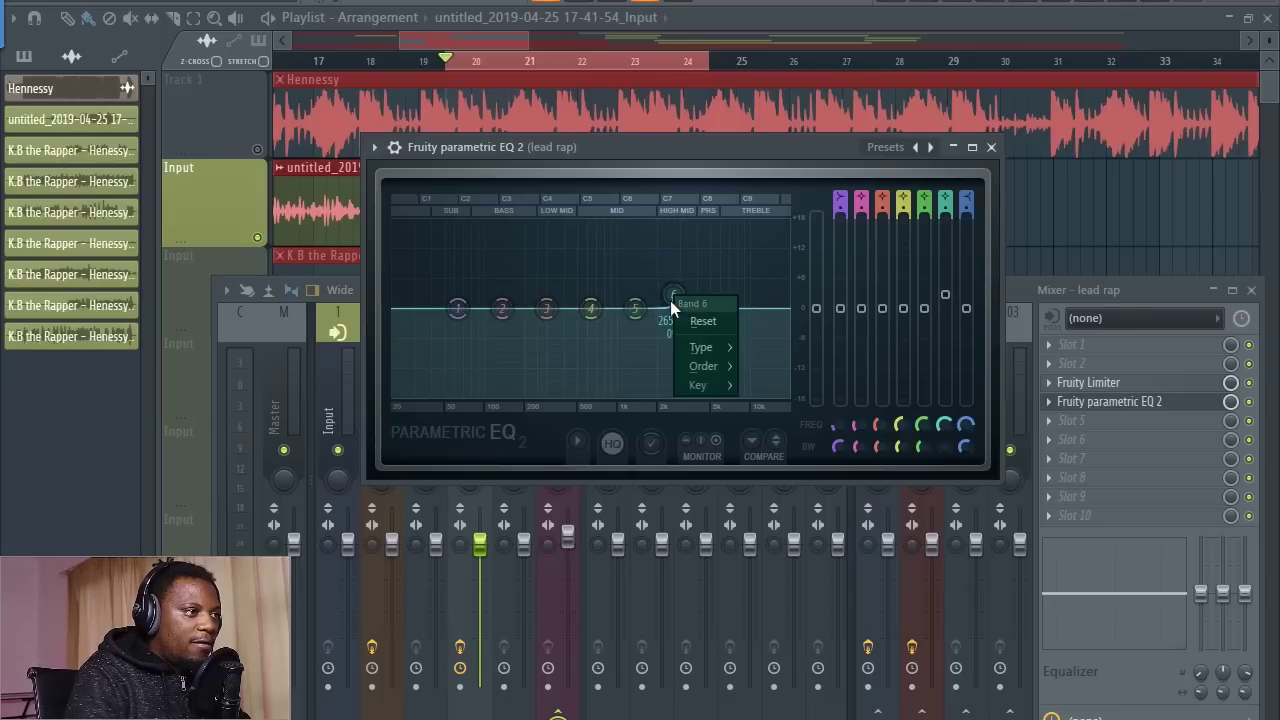
left_click(703, 319)
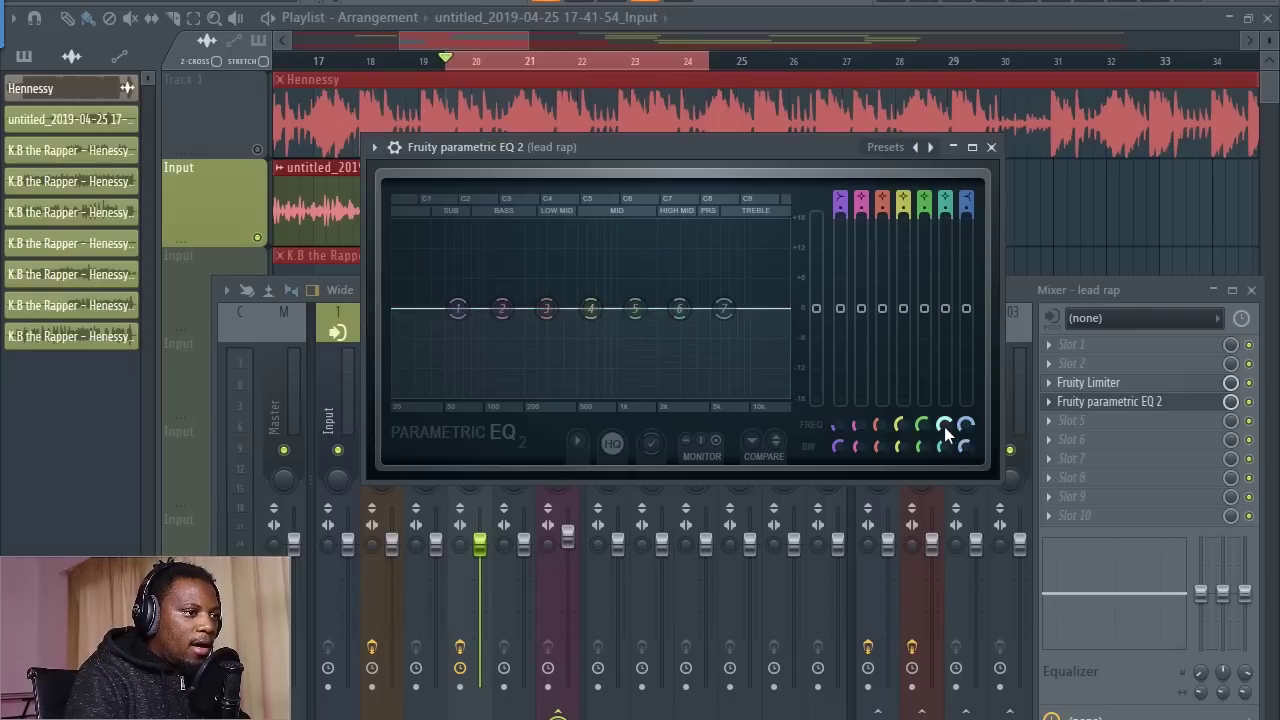
- Narrow EQ band 6 to 0% bandwidth, raise it to full boost, and move its frequency down near 500 Hz
left_click_drag(949, 422, 945, 428)
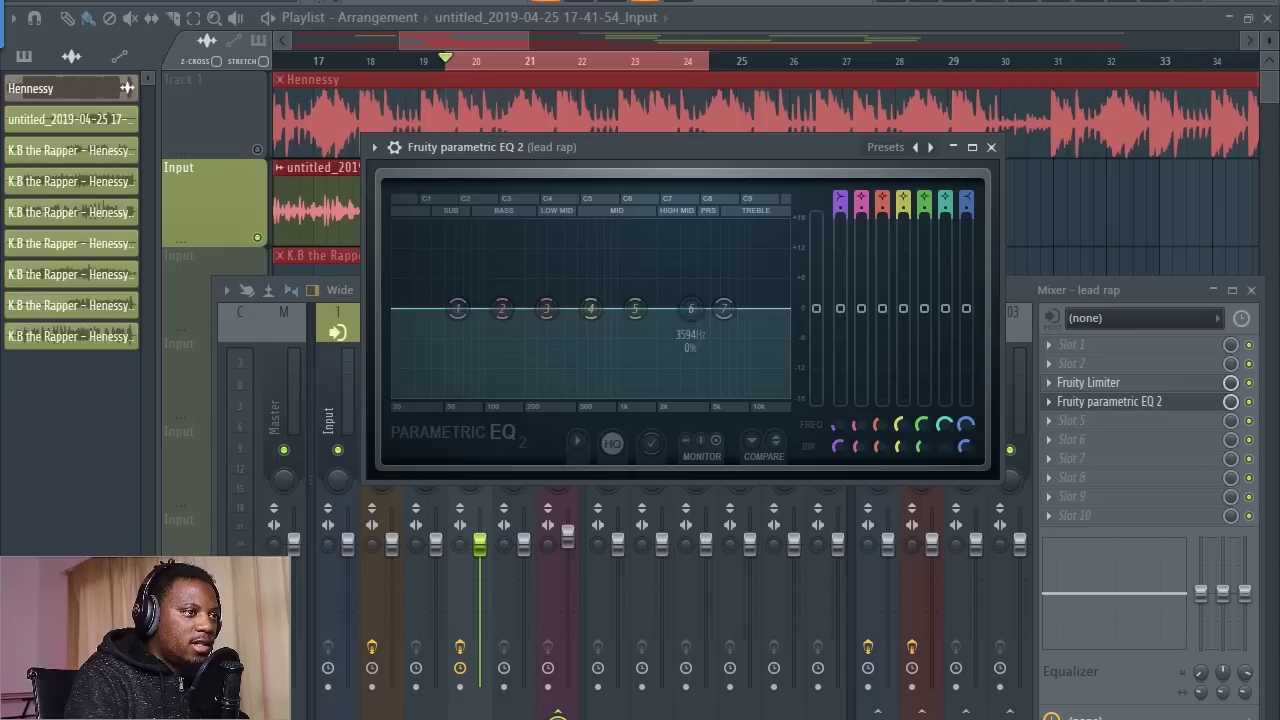
left_click_drag(945, 308, 945, 215)
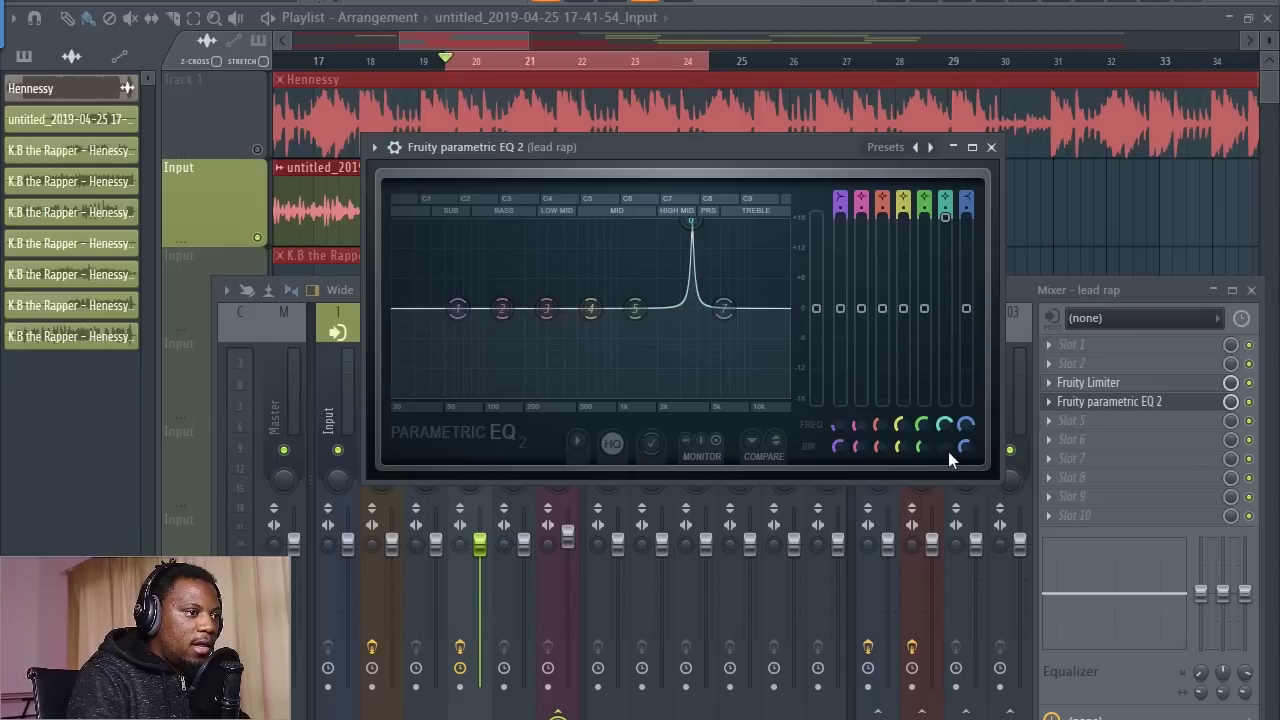
left_click_drag(948, 451, 936, 414)
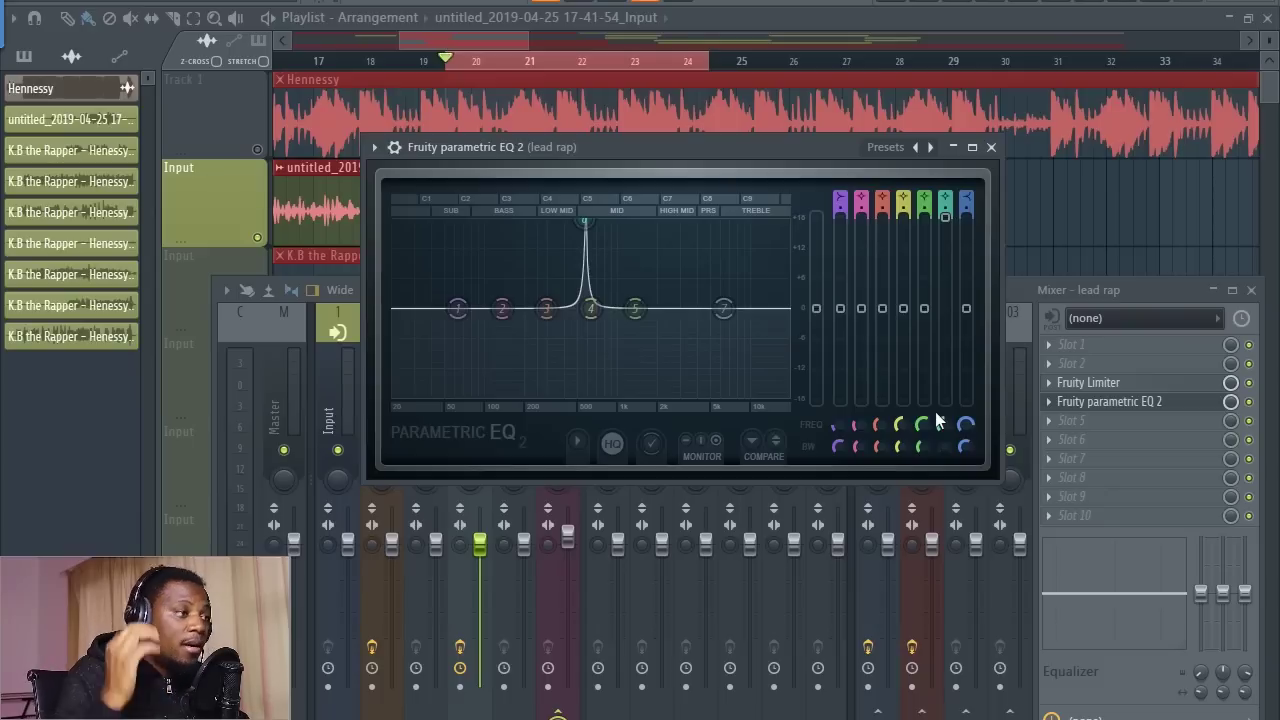
- Sweep EQ band 6 during playback to about 453 Hz, stop, and cut its level to about -5 dB
key("space")
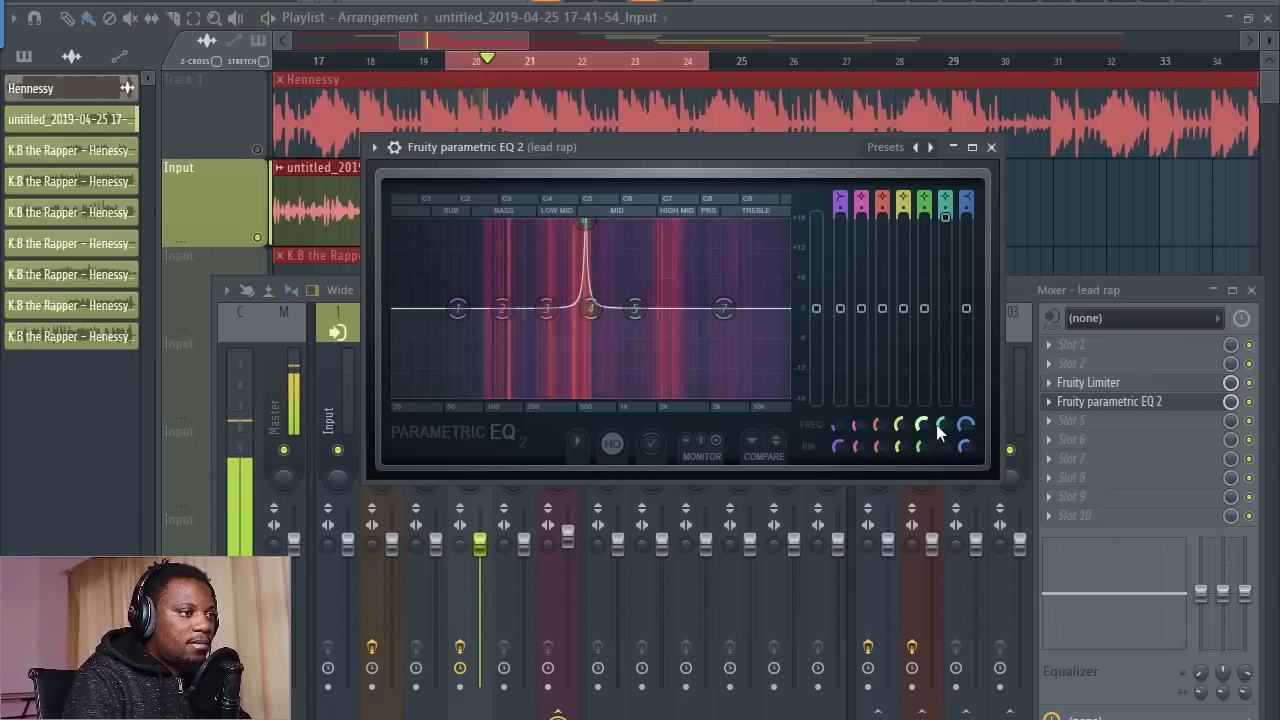
mouse_move(941, 424)
left_mouse_down()
mouse_move(936, 436)
mouse_move(946, 424)
left_mouse_up()
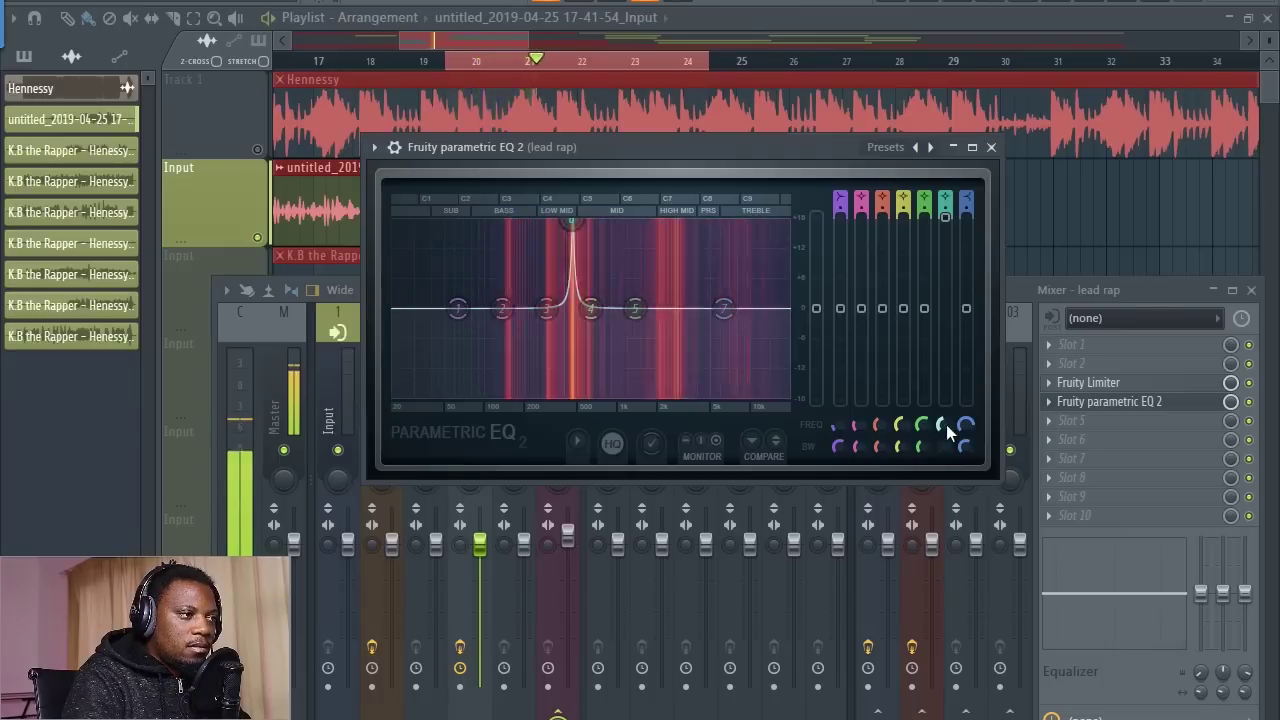
key("space")
left_click_drag(945, 218, 945, 229)
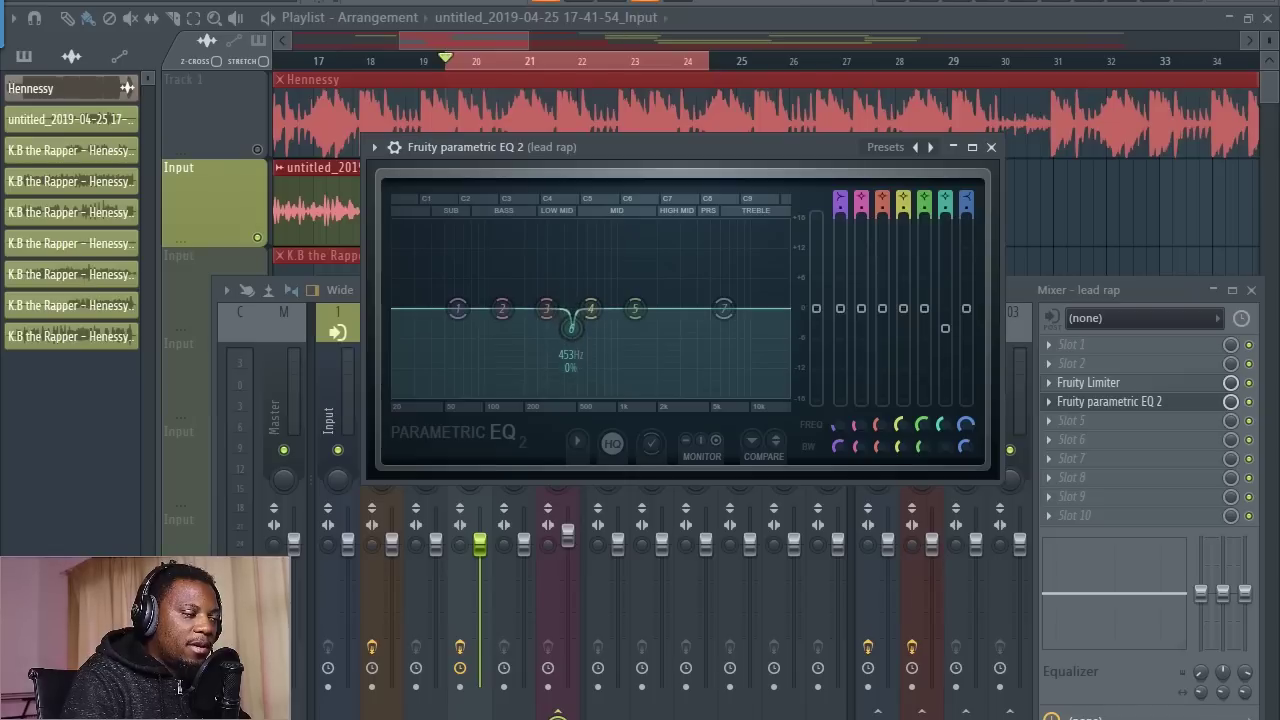
left_click_drag(945, 333, 945, 330)
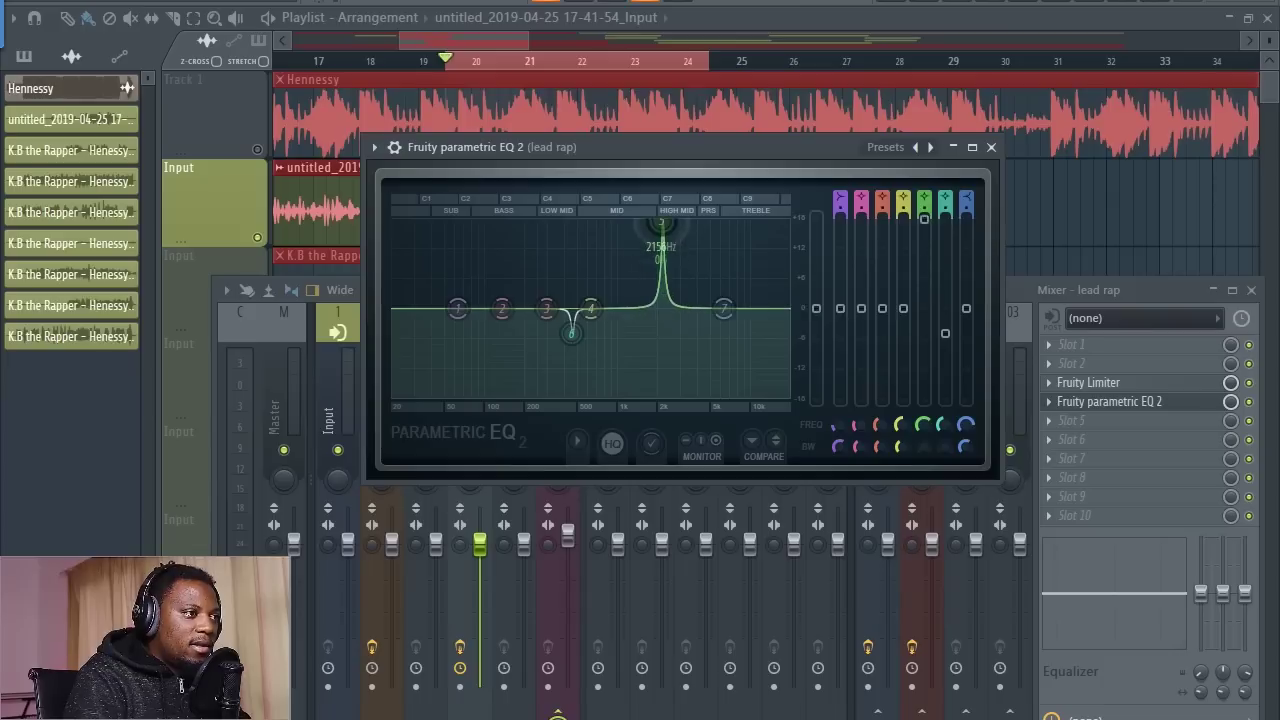
- Sweep a narrow, fully boosted EQ band 5 to about 6.2 kHz during playback, then cut it to about -5 dB
key("space")
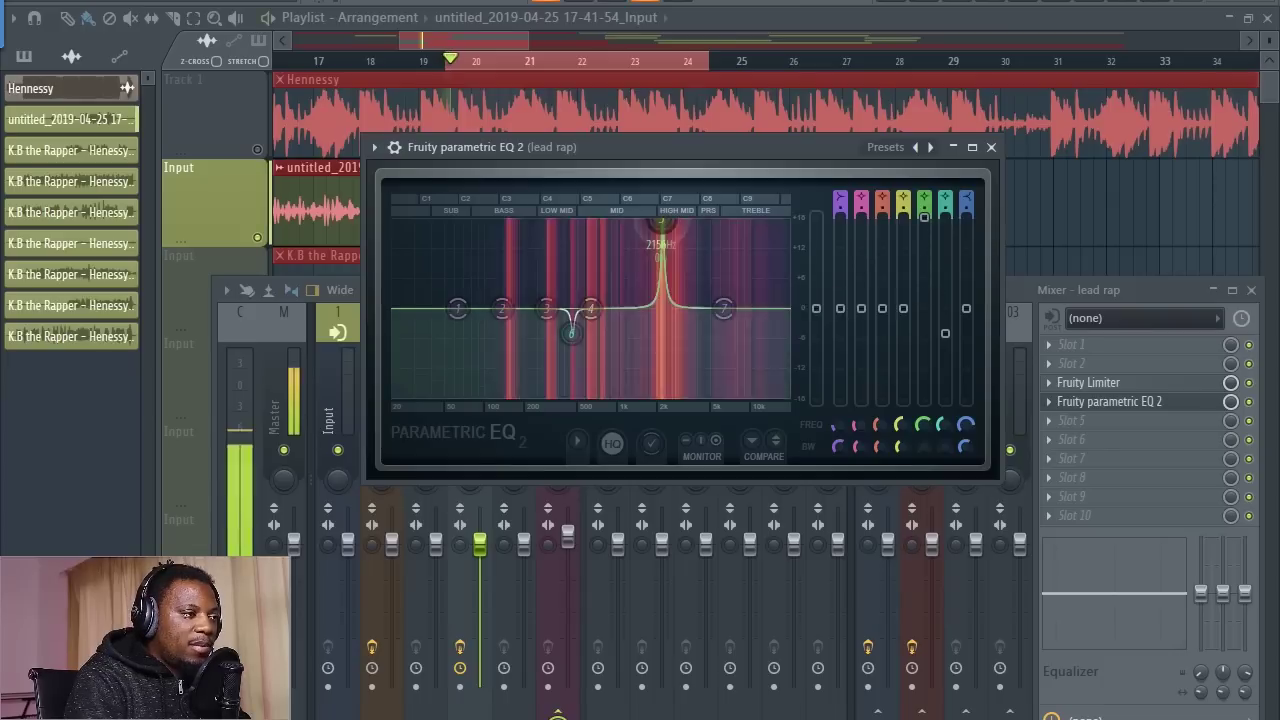
left_click_drag(663, 222, 715, 222)
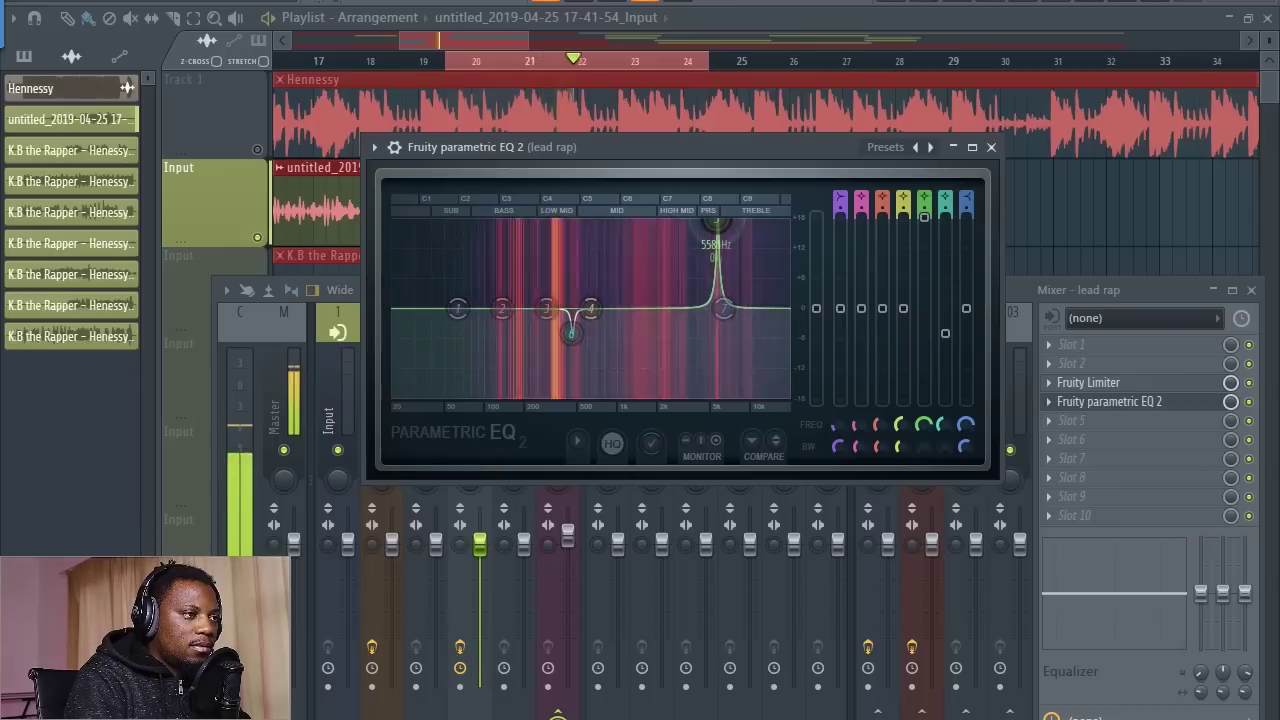
left_click_drag(714, 222, 722, 222)
key("space")
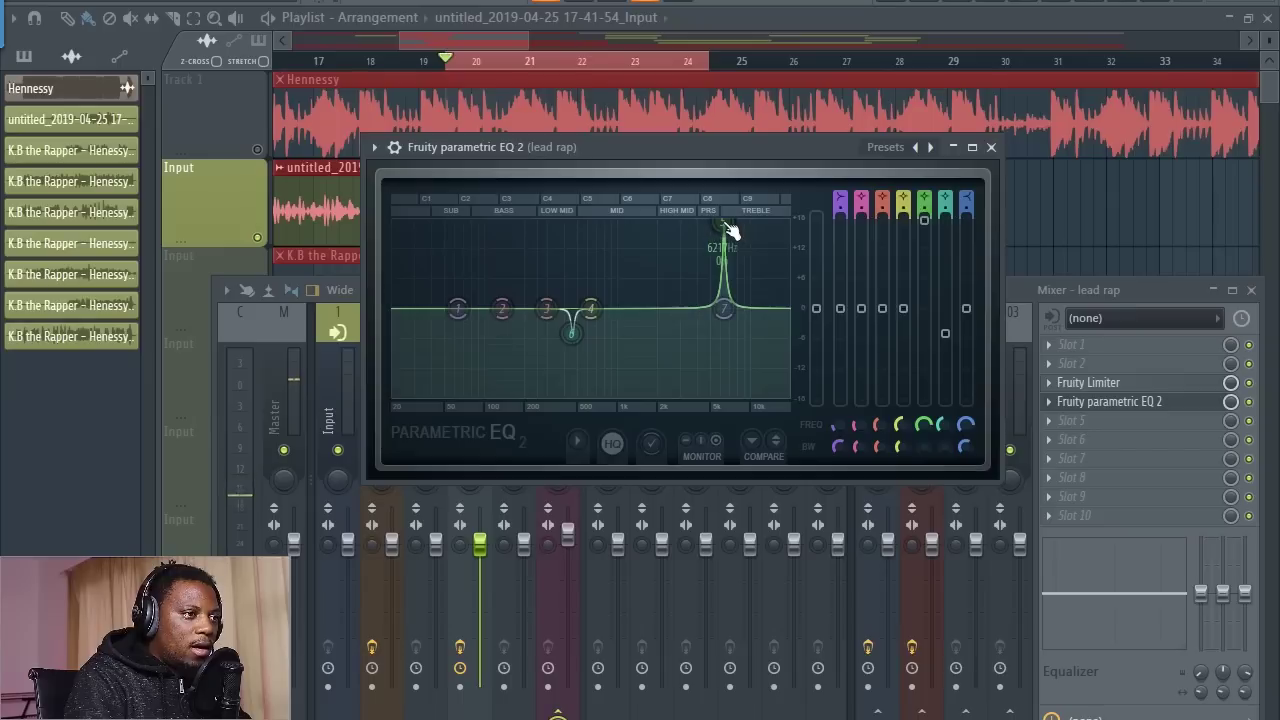
left_click_drag(925, 238, 925, 332)
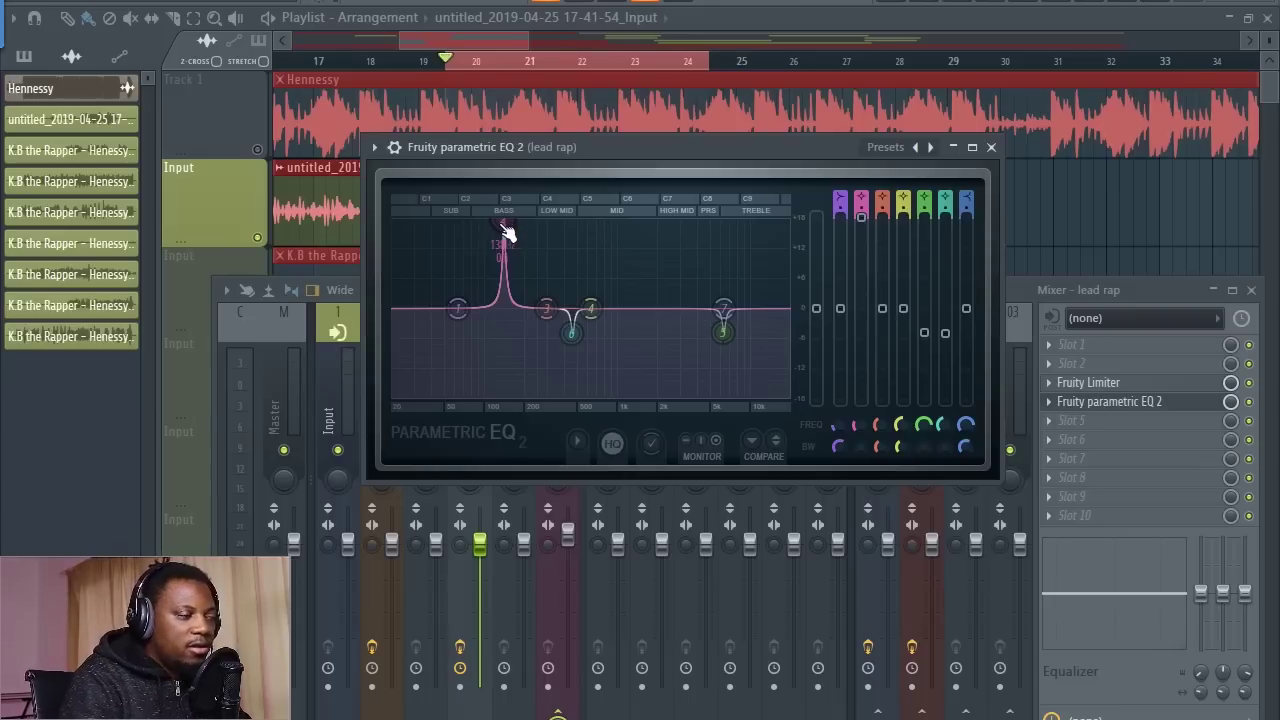
- Sweep a narrow, fully boosted EQ band 2 to about 4456 Hz during playback, then cut it to about -6 dB
key("space")
left_click_drag(503, 226, 705, 221)
left_click_drag(861, 217, 861, 222)
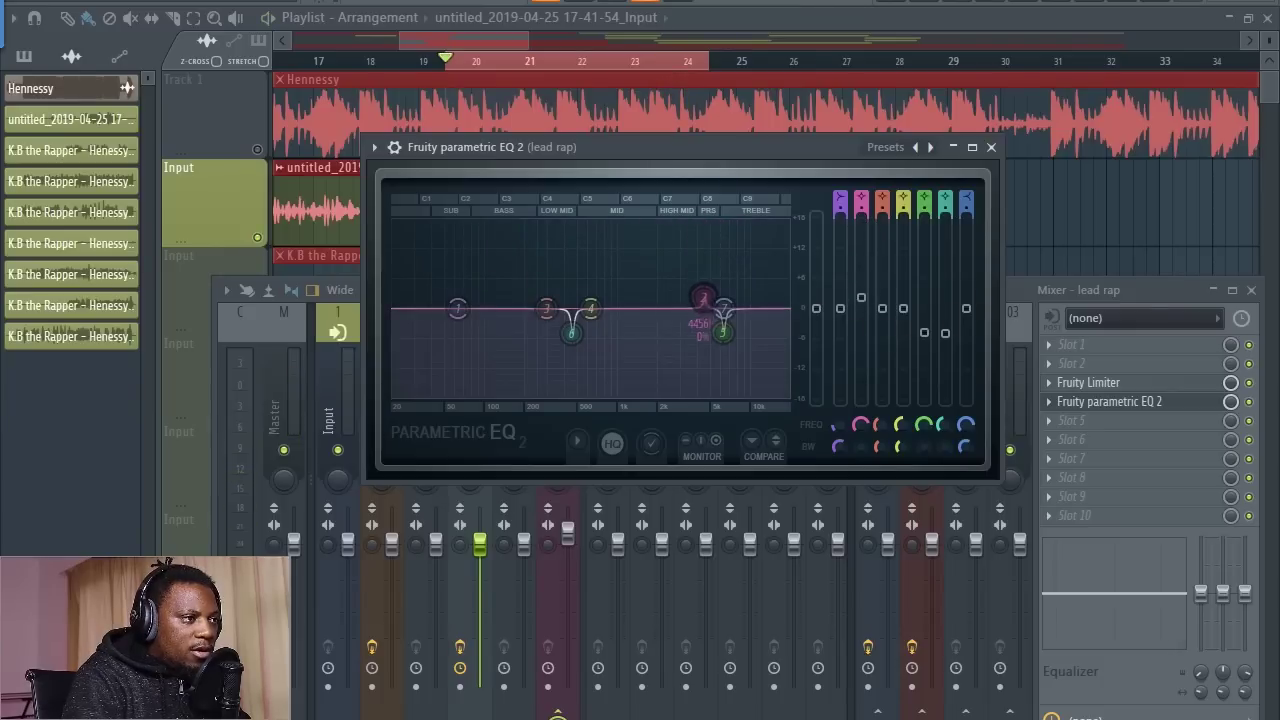
left_click_drag(861, 335, 857, 329)
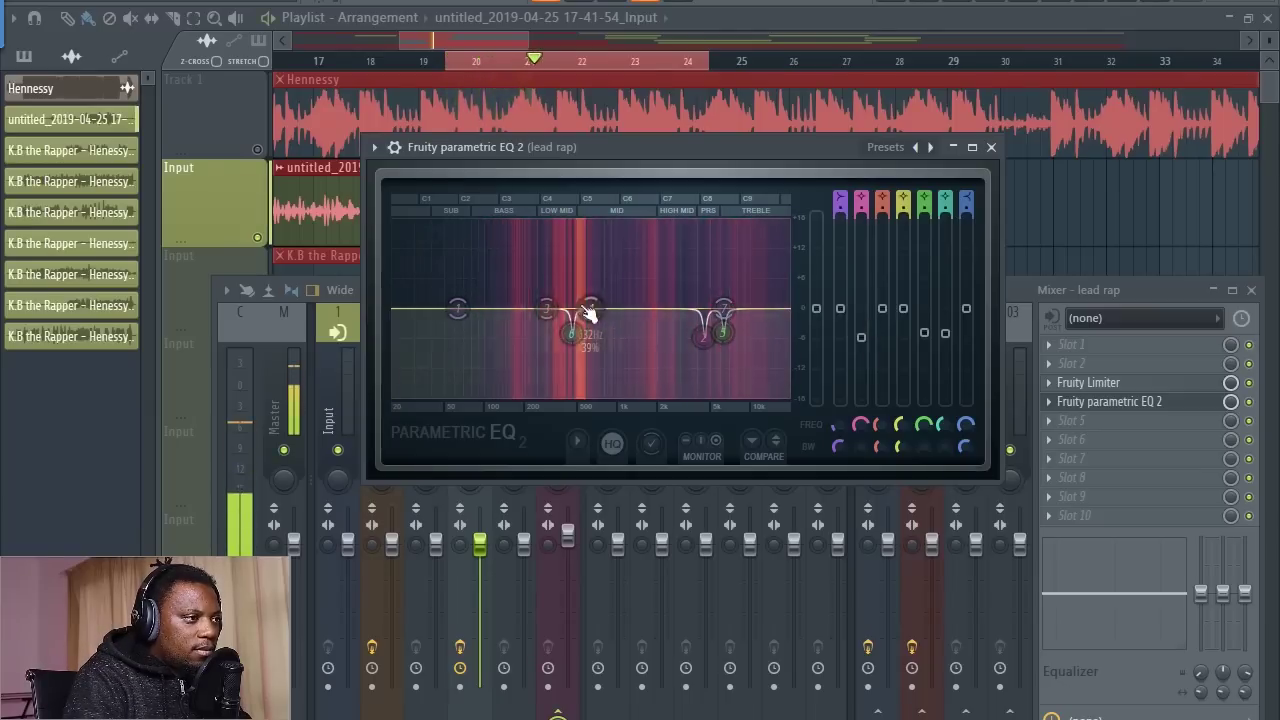
- Shift EQ band 1 slightly higher, audition a narrow full boost of band 4 around 1 kHz, return it to nearly 0 dB, and close the EQ
mouse_move(465, 316)
left_mouse_down()
mouse_move(507, 255)
mouse_move(481, 306)
left_mouse_up()
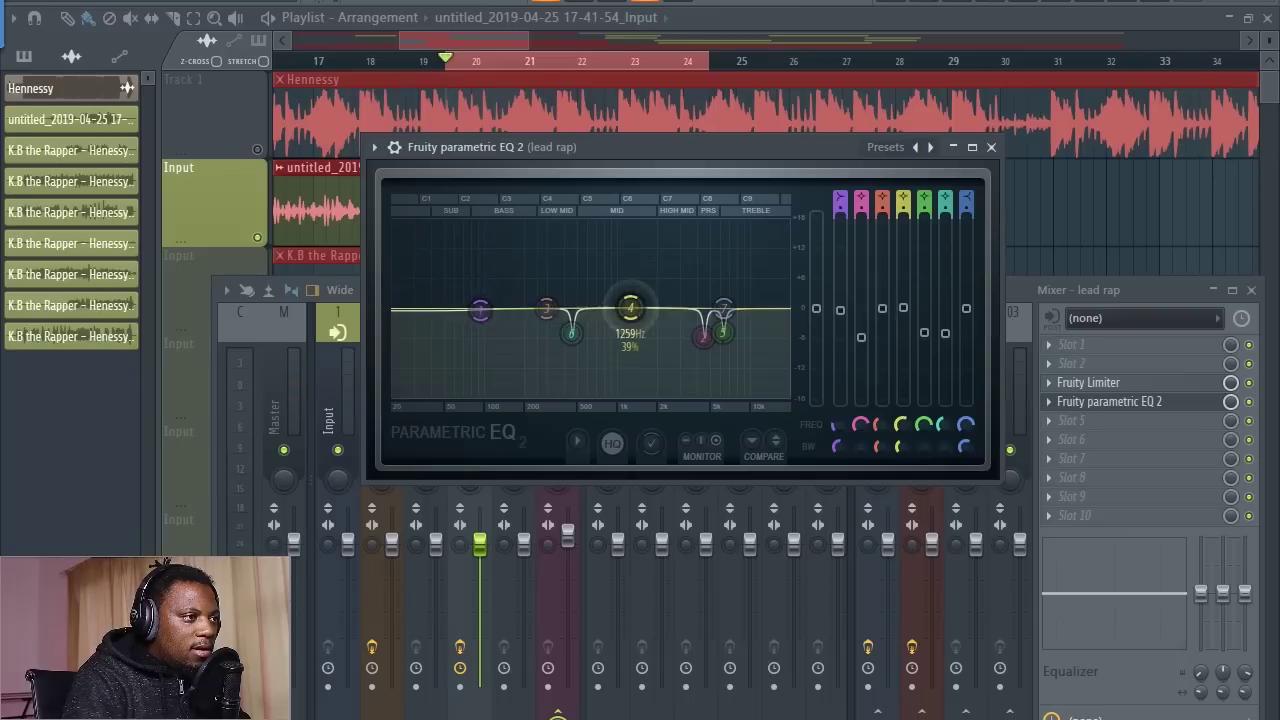
mouse_move(630, 308)
left_mouse_down()
mouse_move(636, 248)
mouse_move(592, 224)
mouse_move(766, 222)
mouse_move(490, 222)
mouse_move(631, 222)
mouse_move(594, 222)
mouse_move(614, 222)
left_mouse_up()
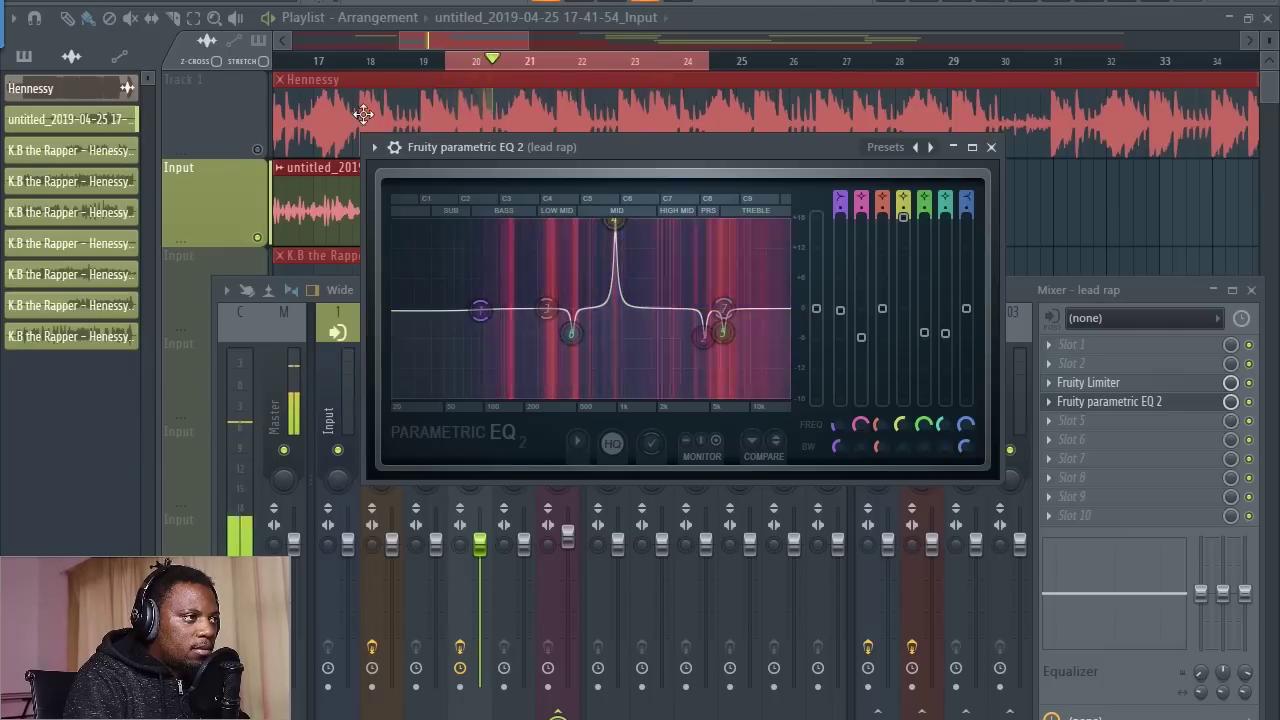
scroll(487, 46, "down", 4)
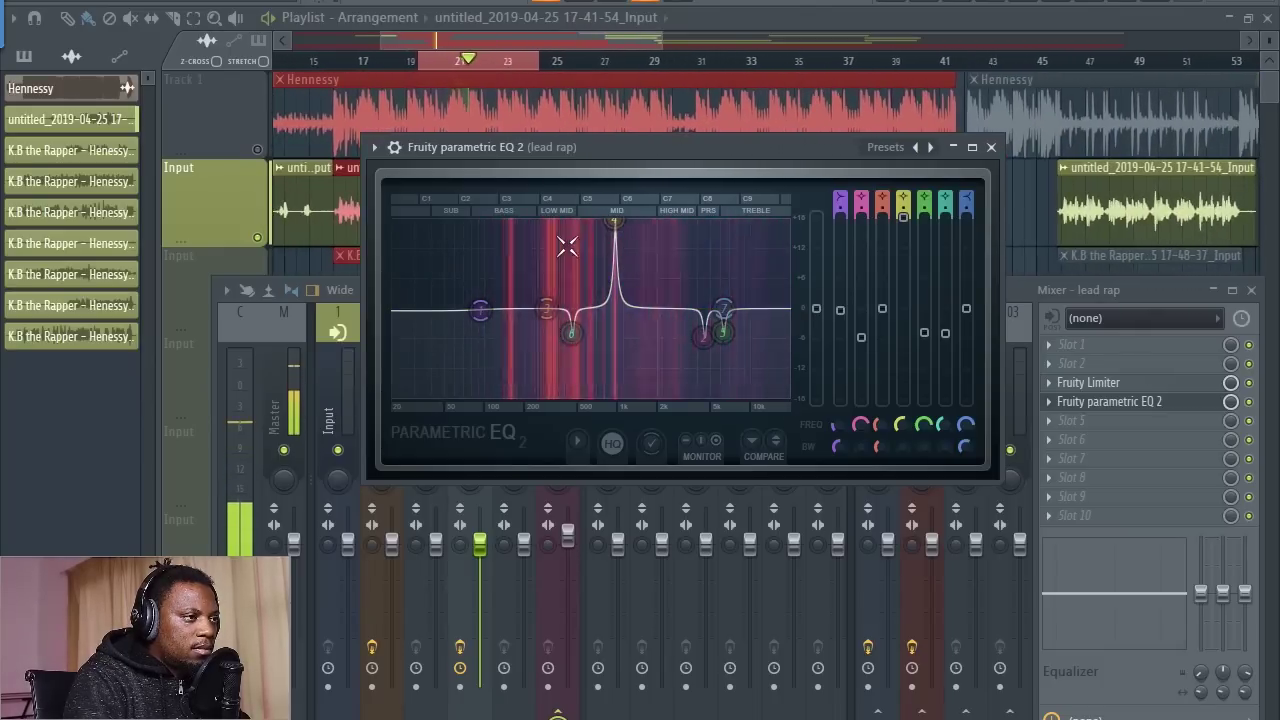
left_click_drag(614, 222, 614, 304)
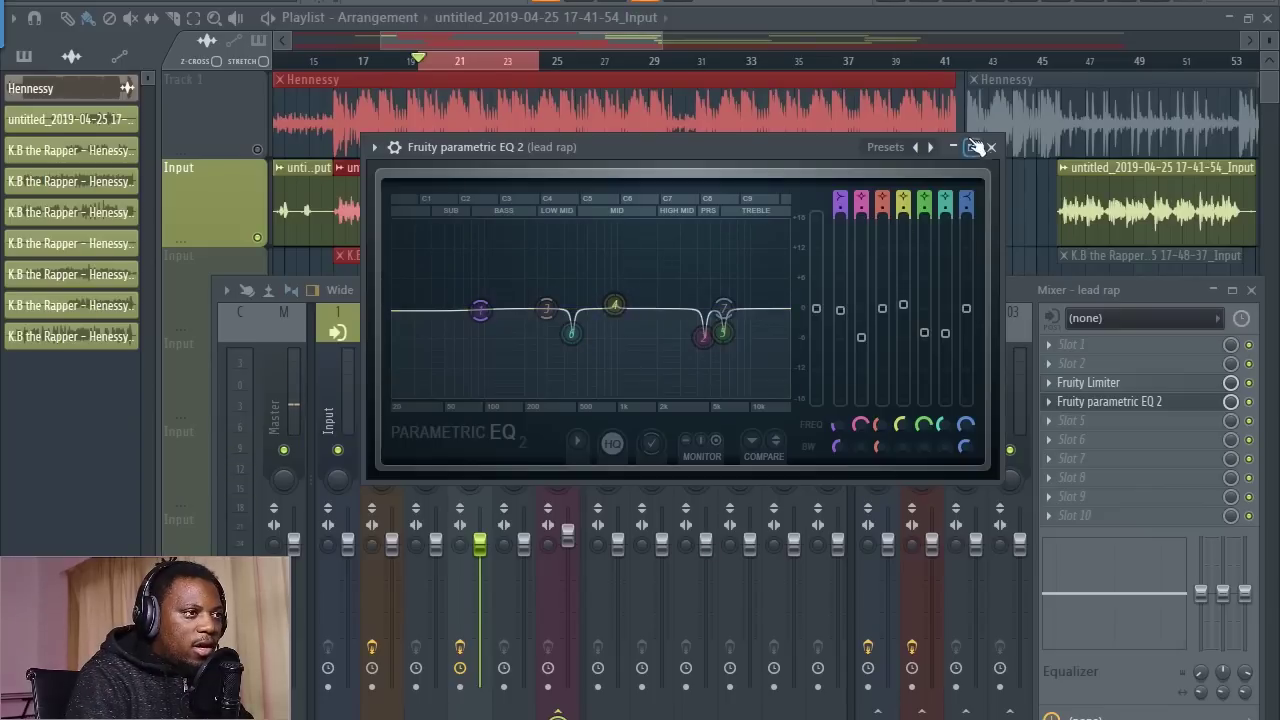
left_click(990, 147)
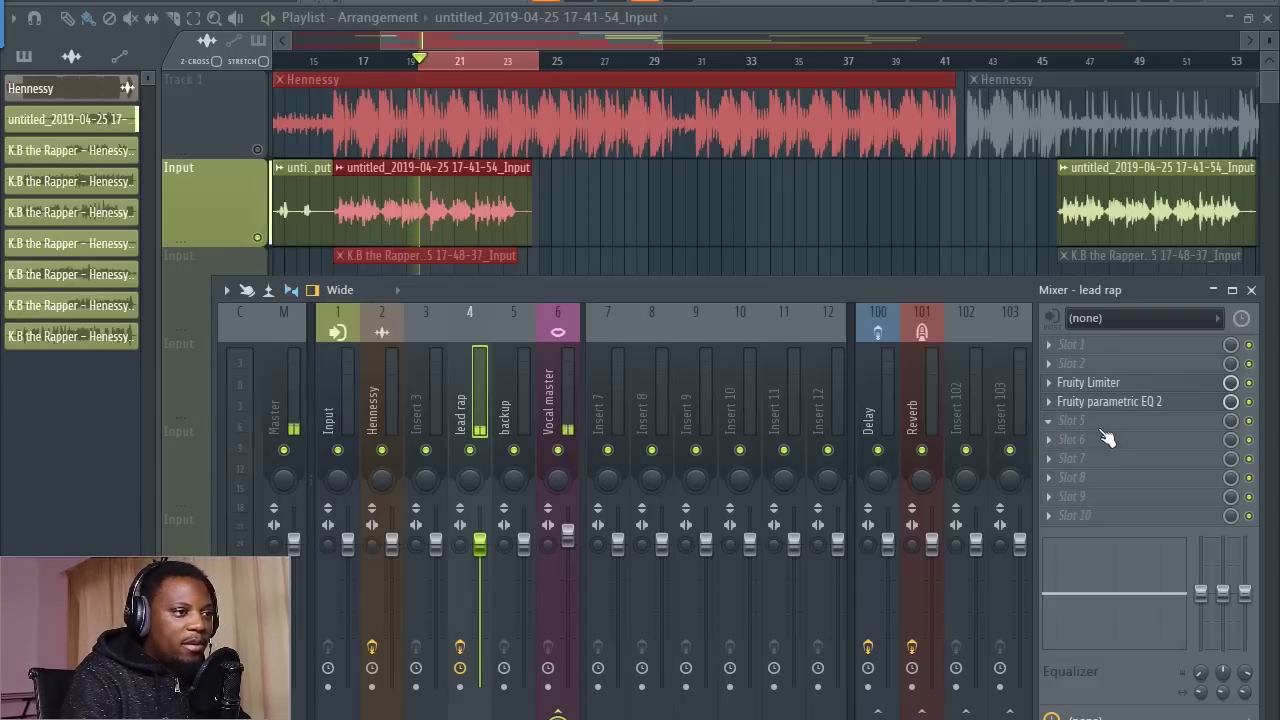
- Load Fruity Compressor into slot 5 of the lead rap insert and play the loop to watch the insert's level
left_click(1062, 437)
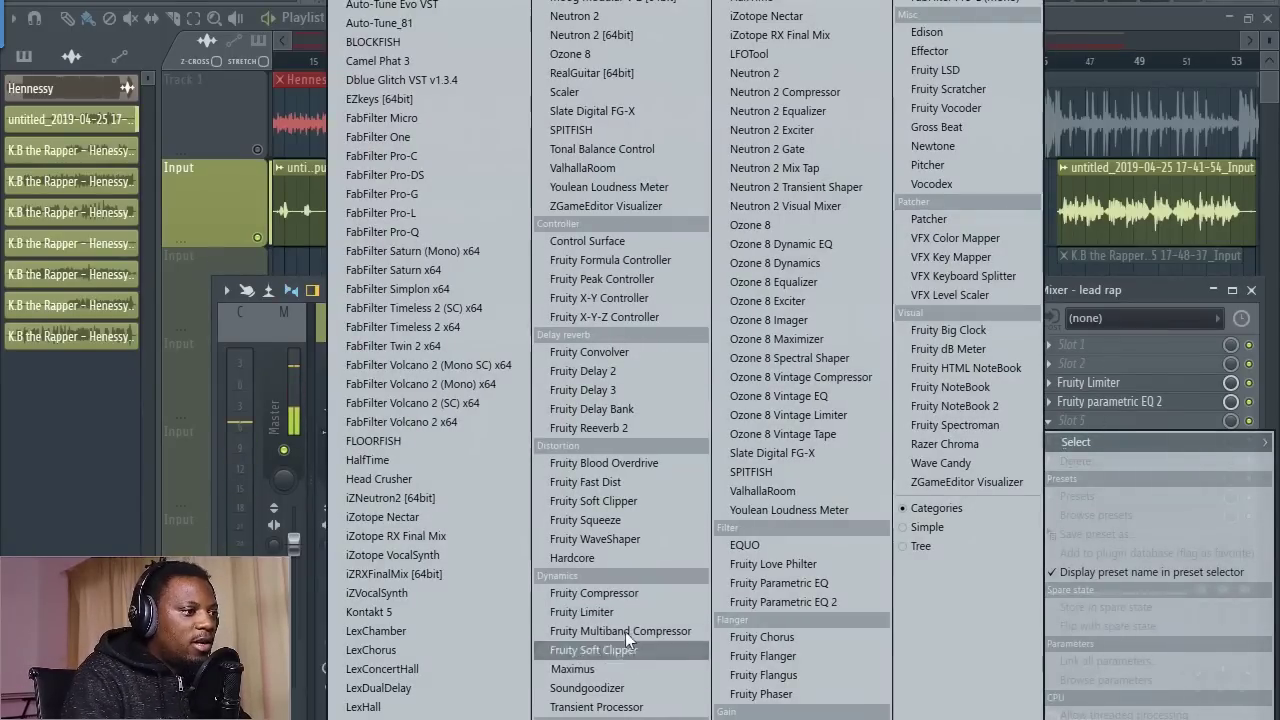
left_click(631, 592)
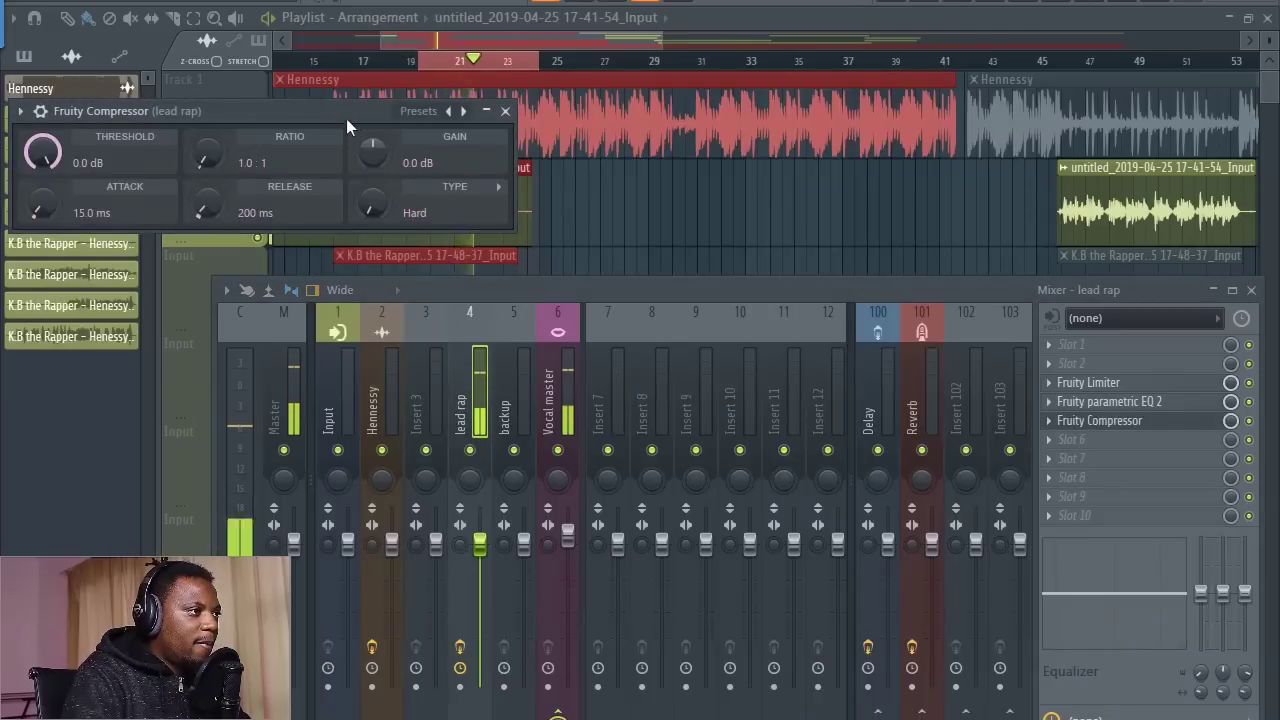
left_click_drag(346, 118, 829, 211)
left_click(476, 405)
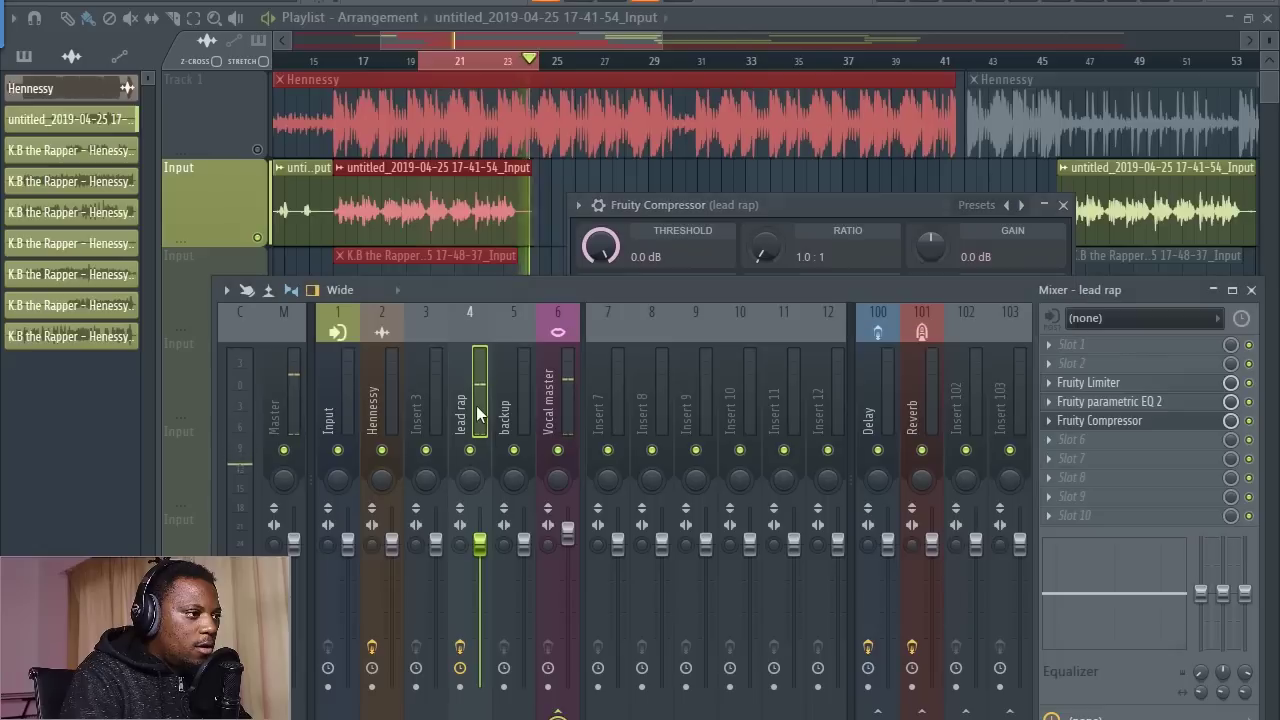
key("space")
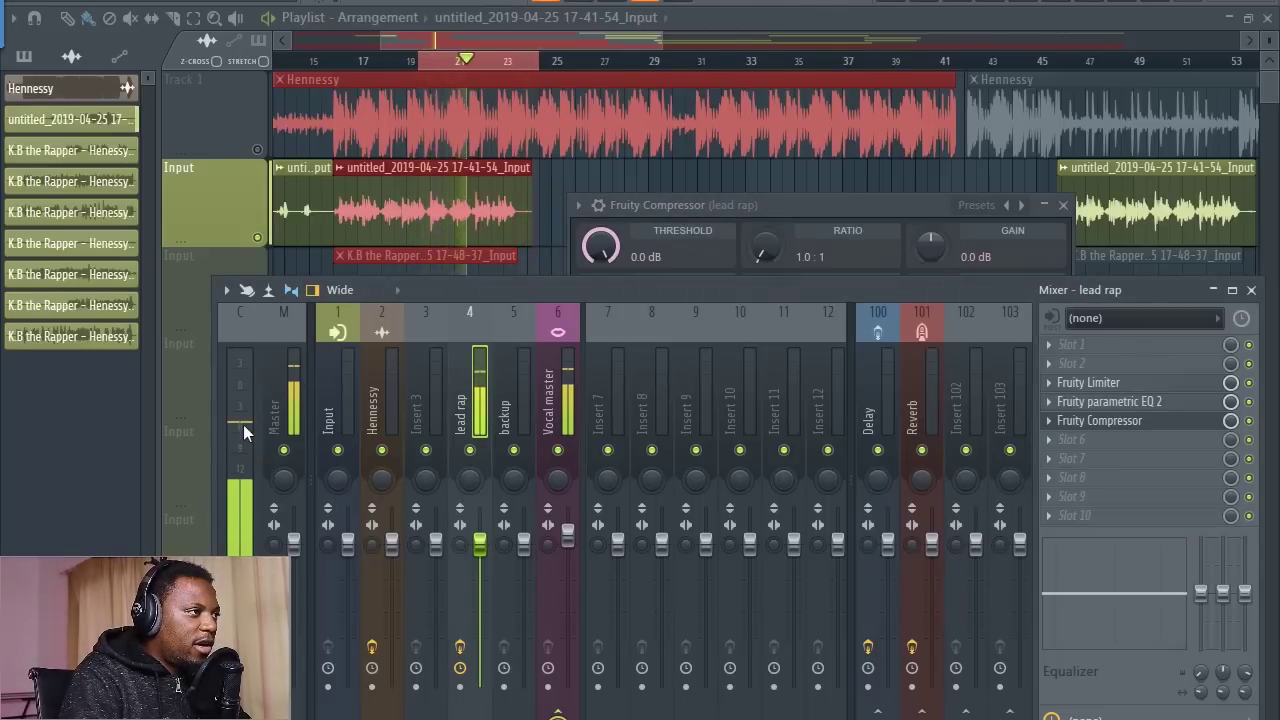
- Set the lead rap compressor's threshold to -22.5 dB and ratio to 4.2:1 during playback, then stop
left_click_drag(600, 245, 600, 278)
left_click_drag(778, 248, 778, 222)
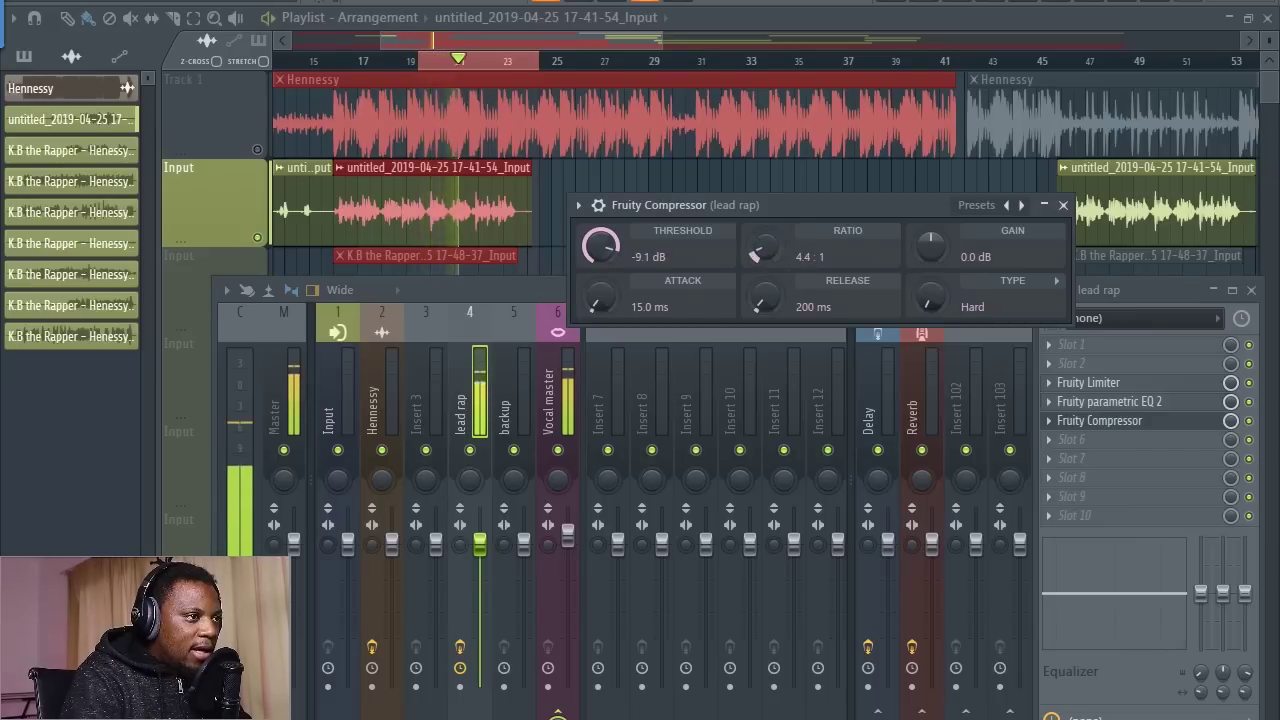
left_click_drag(760, 250, 760, 256)
left_click_drag(628, 268, 628, 300)
left_click_drag(607, 254, 607, 262)
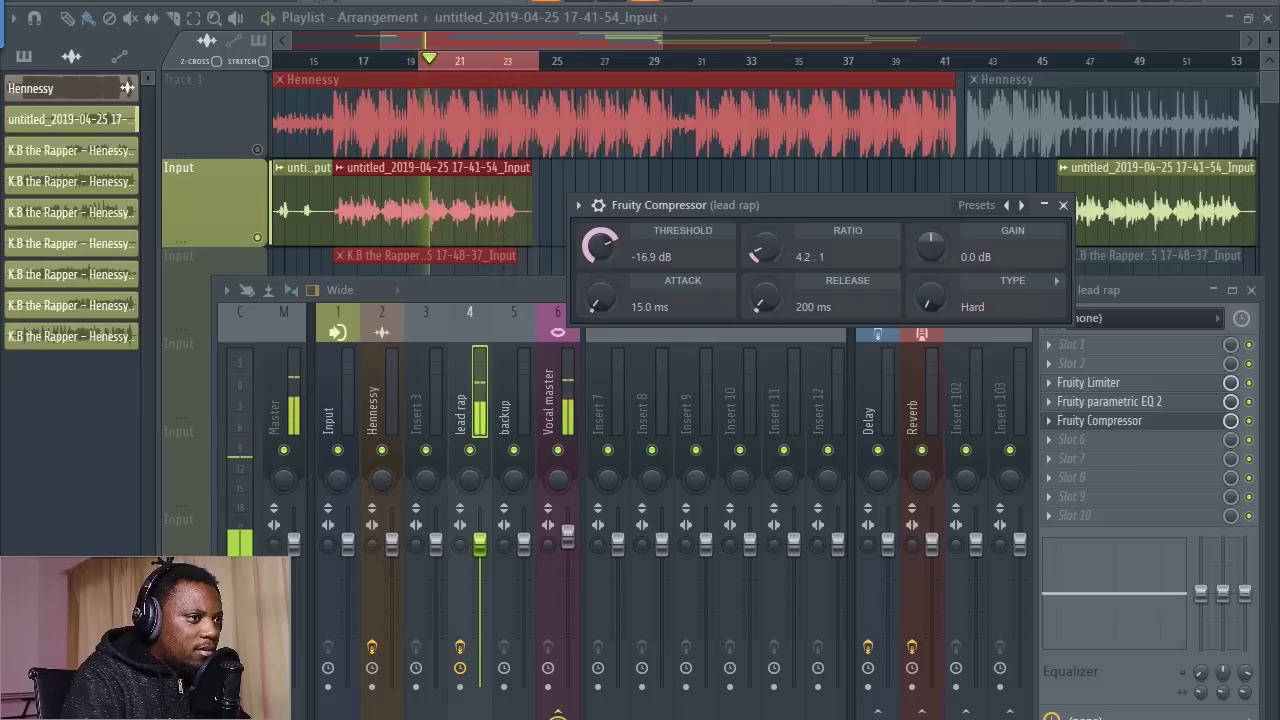
mouse_move(605, 257)
left_mouse_down()
mouse_move(605, 400)
mouse_move(612, 276)
left_mouse_up()
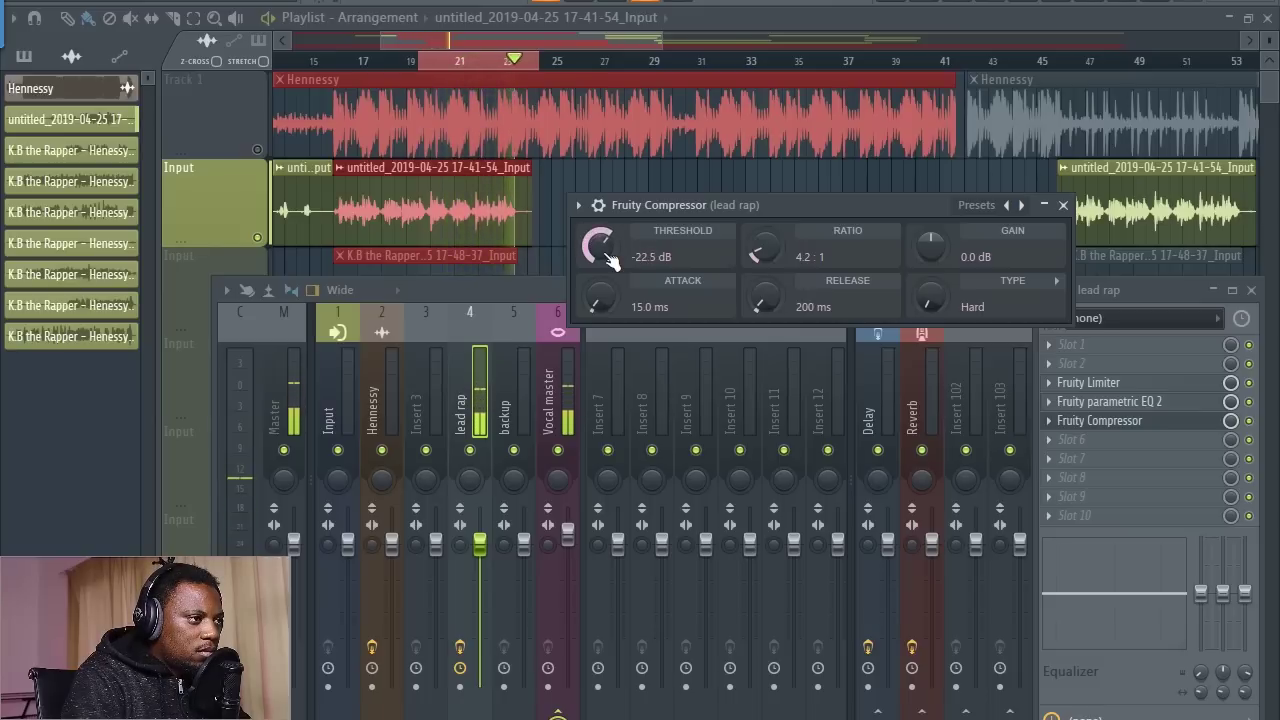
key("space")
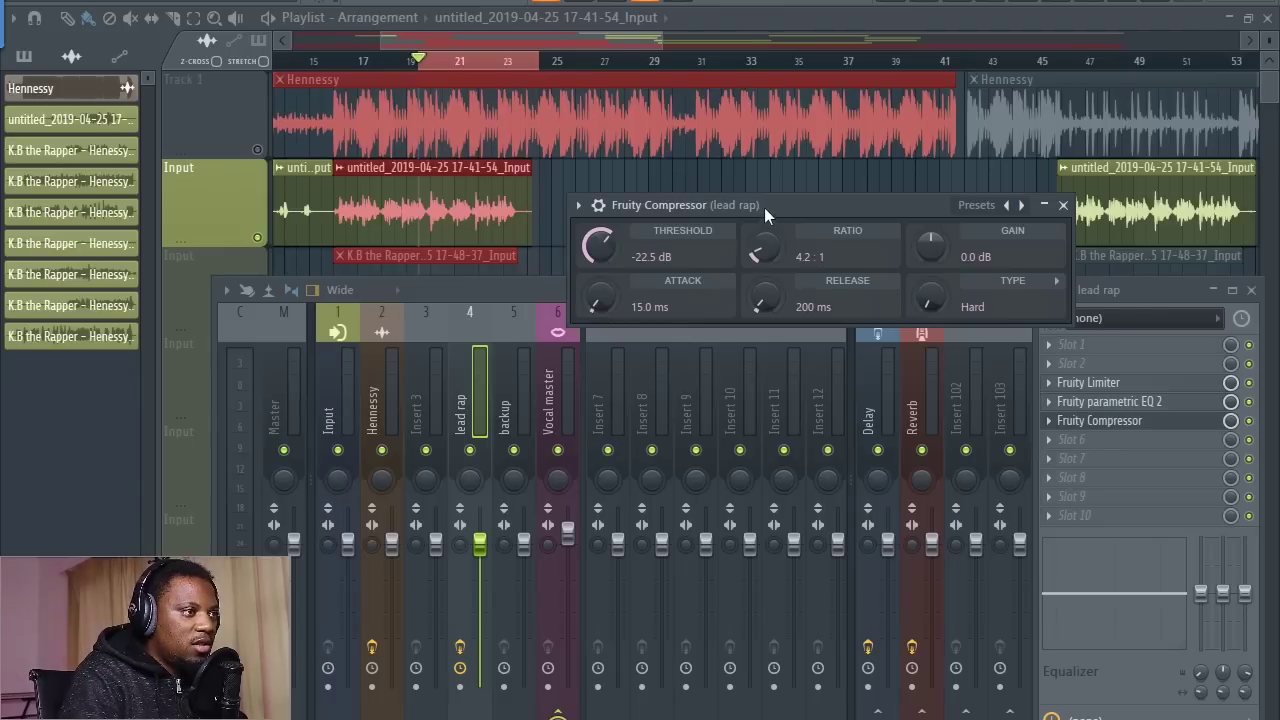
- Move the compressor window over the mixer and, during playback, set its threshold to -25.6 dB and gain to 4.0 dB
left_click_drag(764, 207, 740, 285)
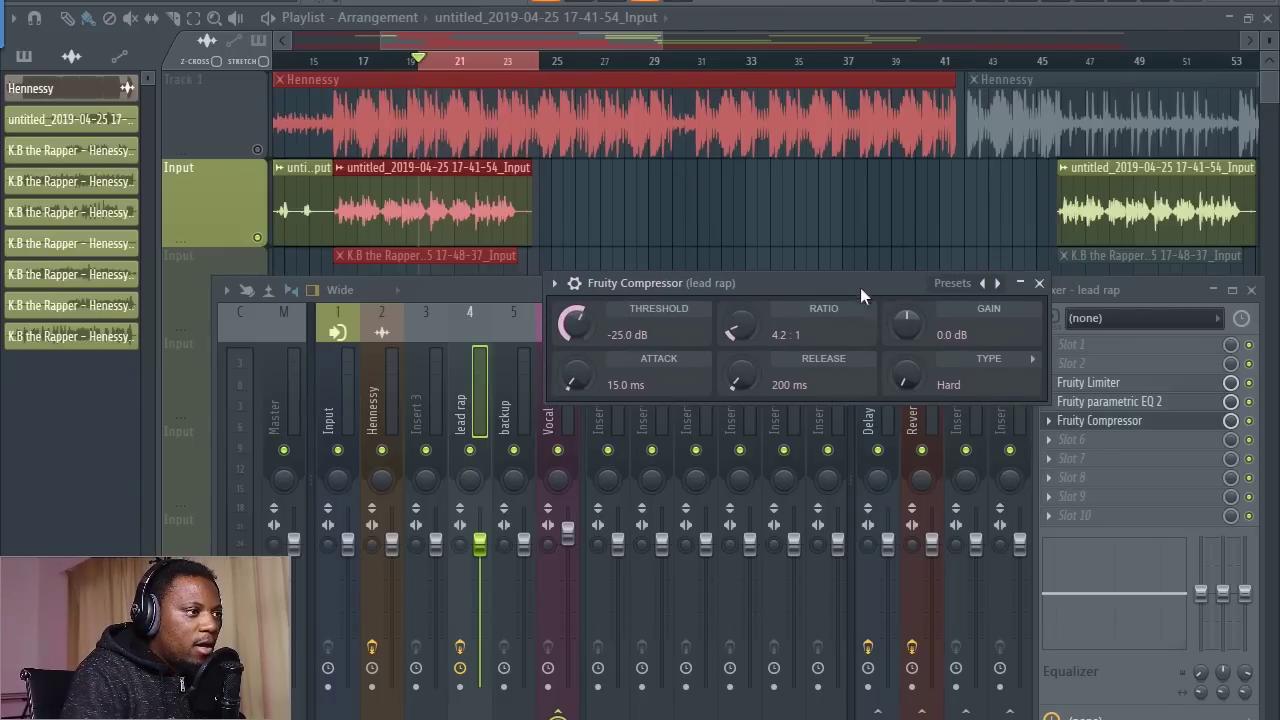
left_click_drag(860, 287, 862, 330)
key("space")
left_click_drag(588, 370, 575, 345)
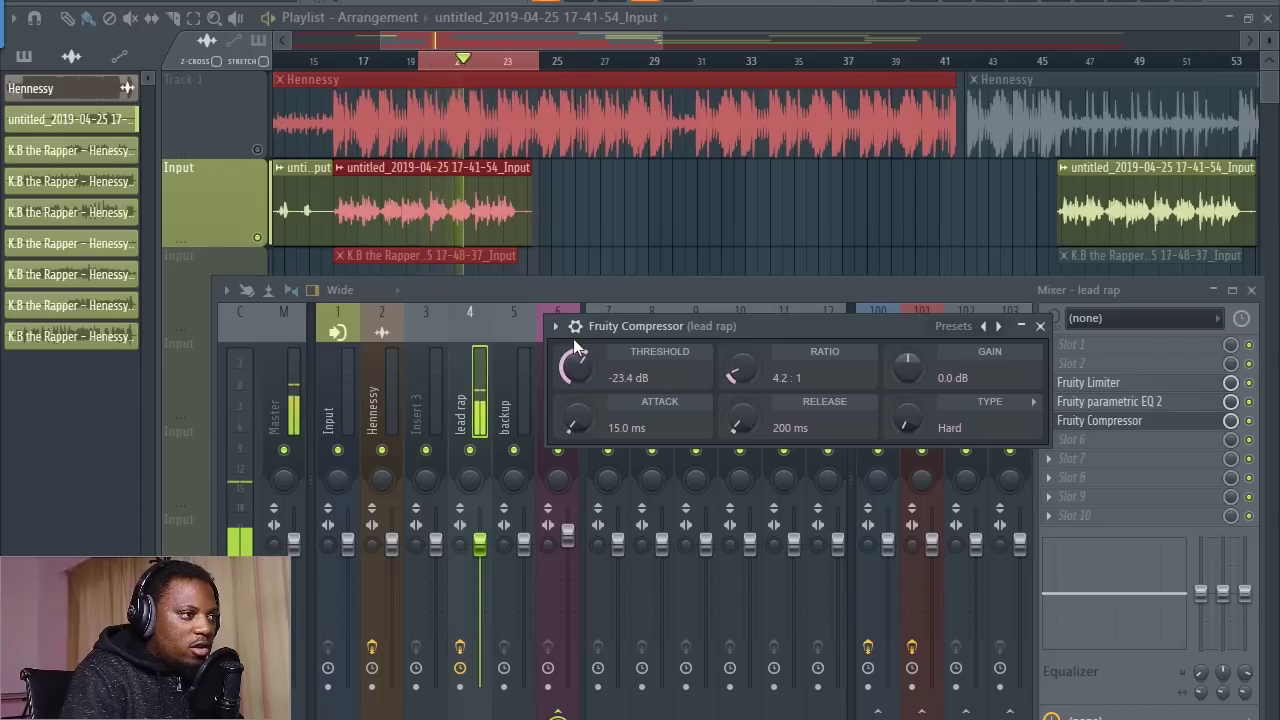
left_click_drag(583, 374, 583, 386)
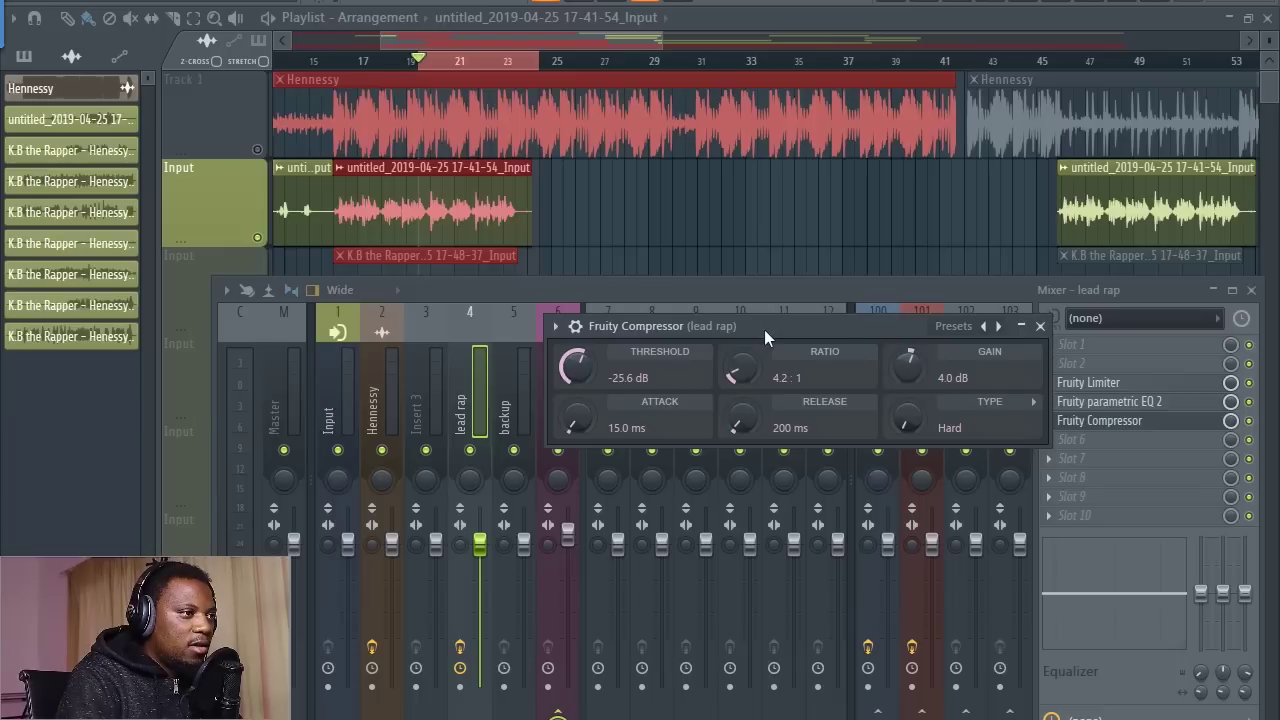
- Raise the lead rap compressor's gain to 5.0 dB and threshold to -20.3 dB, auditioning the loop before closing the compressor
mouse_move(764, 329)
left_mouse_down()
mouse_move(789, 361)
mouse_move(776, 330)
left_mouse_up()
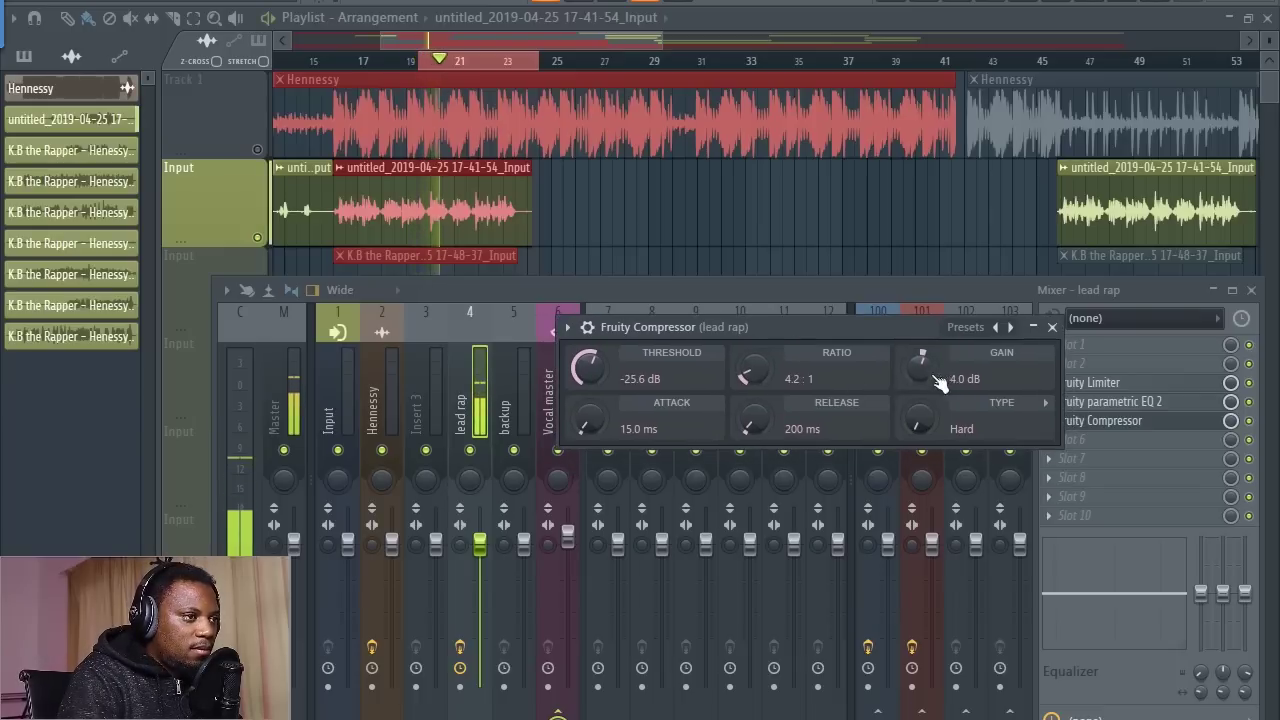
left_click_drag(940, 383, 940, 376)
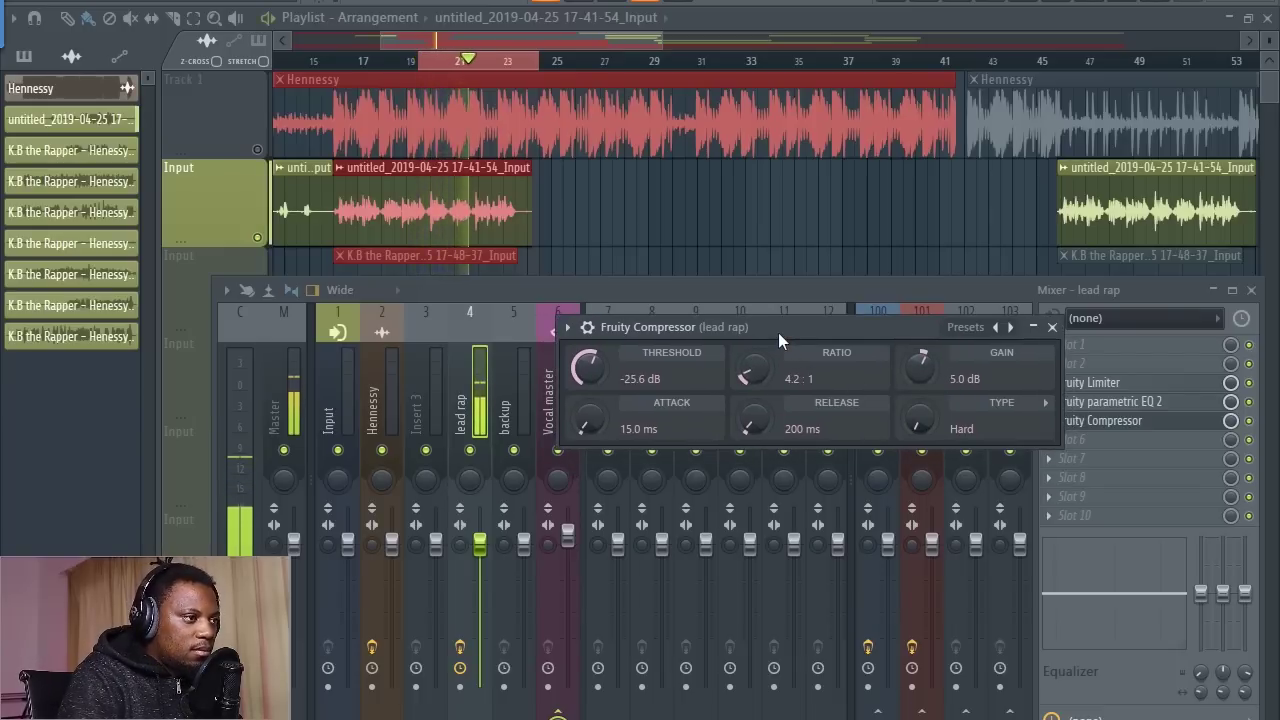
left_click_drag(788, 331, 799, 331)
left_click_drag(676, 368, 676, 360)
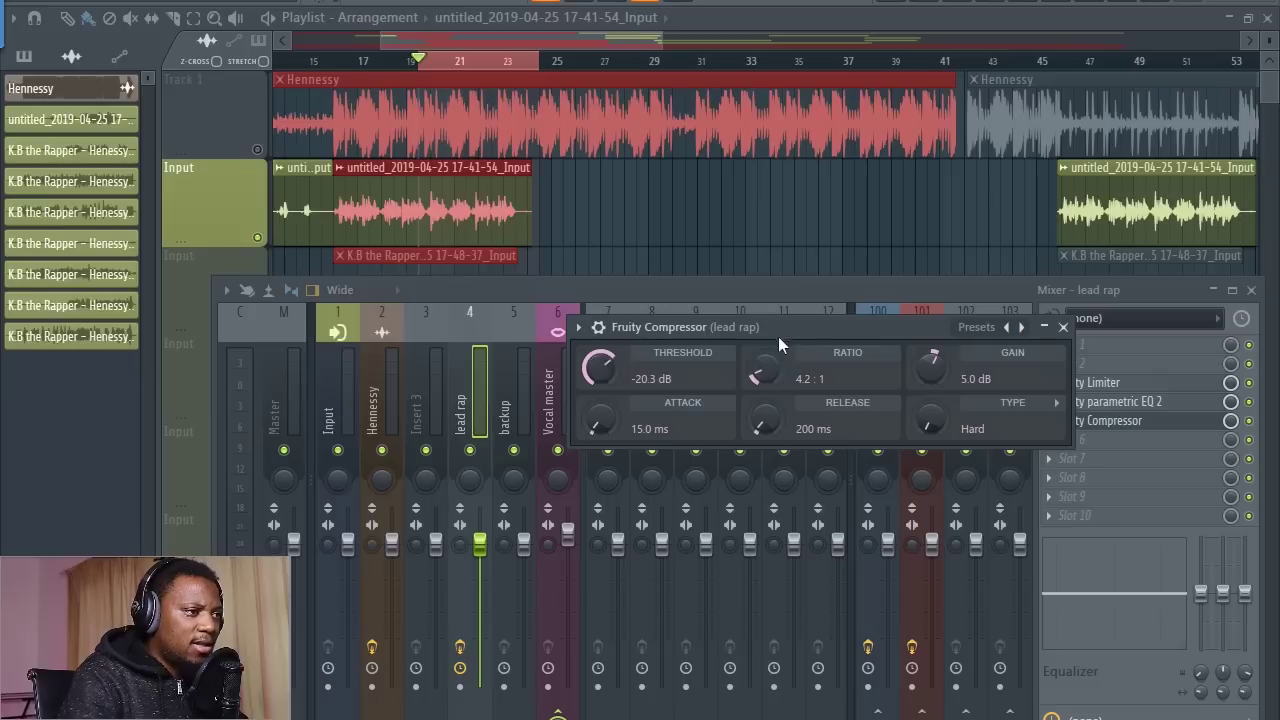
key("space")
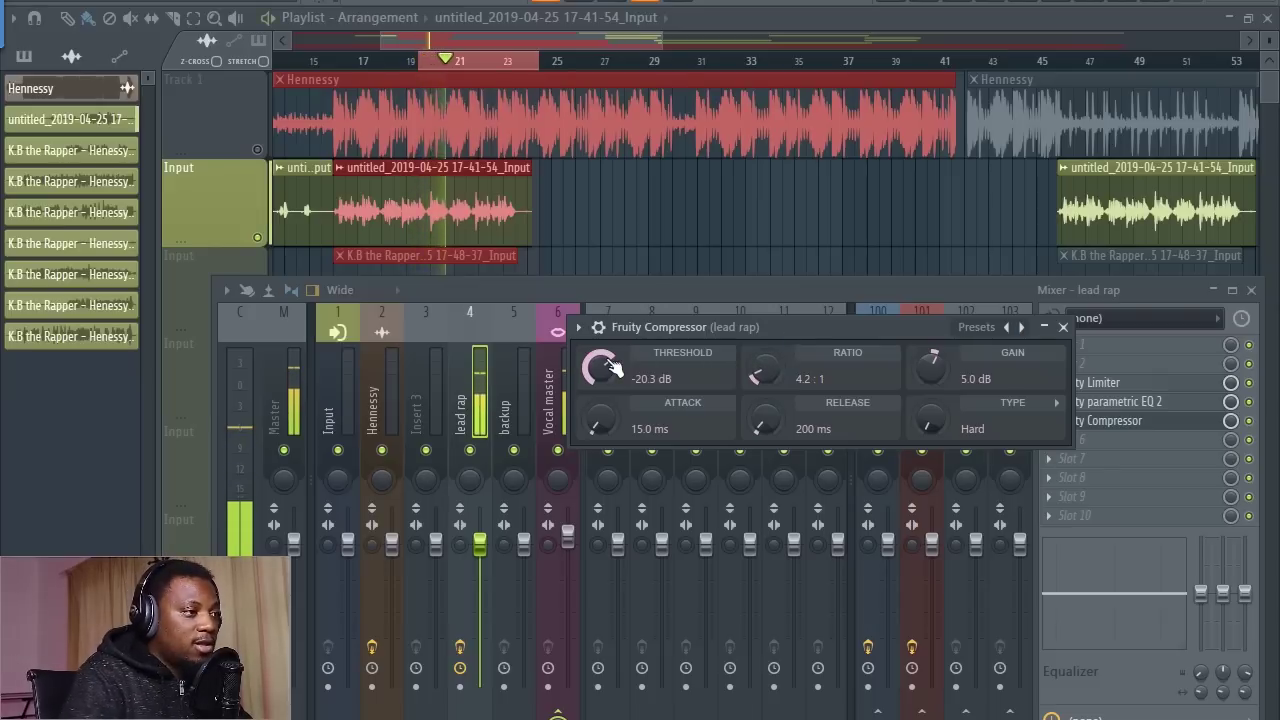
left_click(1063, 327)
key("space")
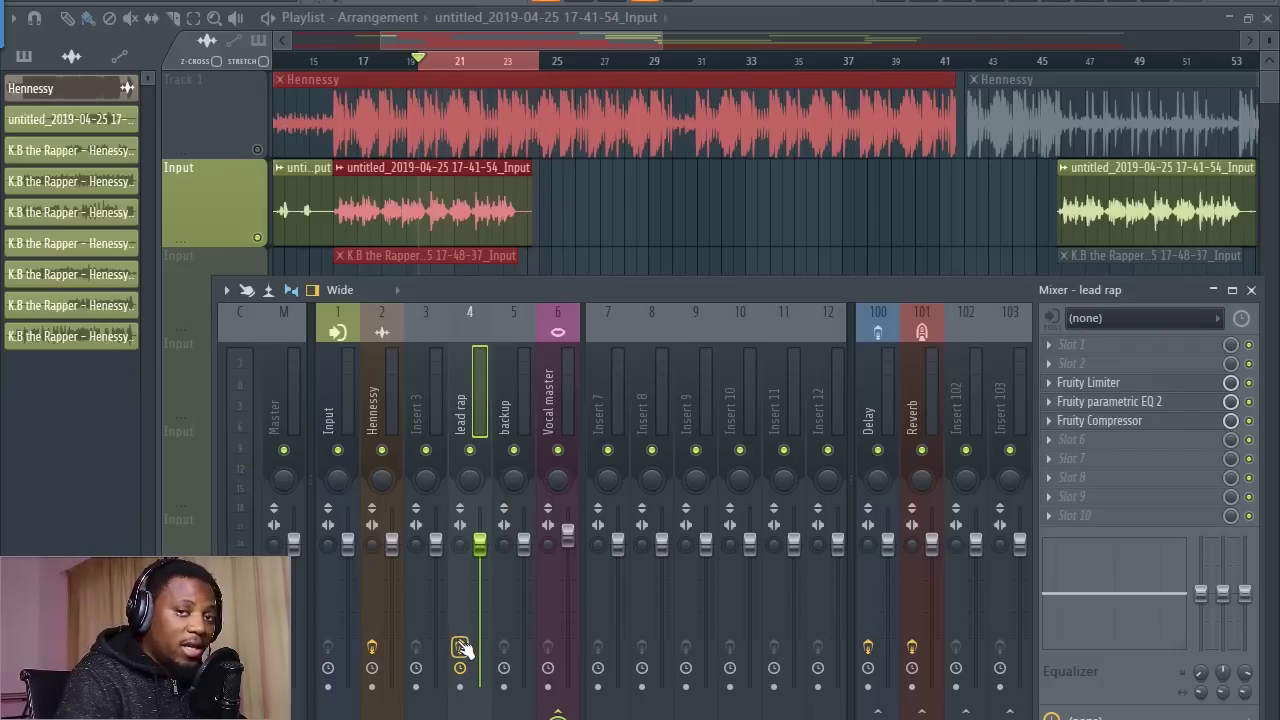
- Play the loop with the lead rap insert's effects bypassed and enabled to compare the processed and unprocessed vocal
key("space")
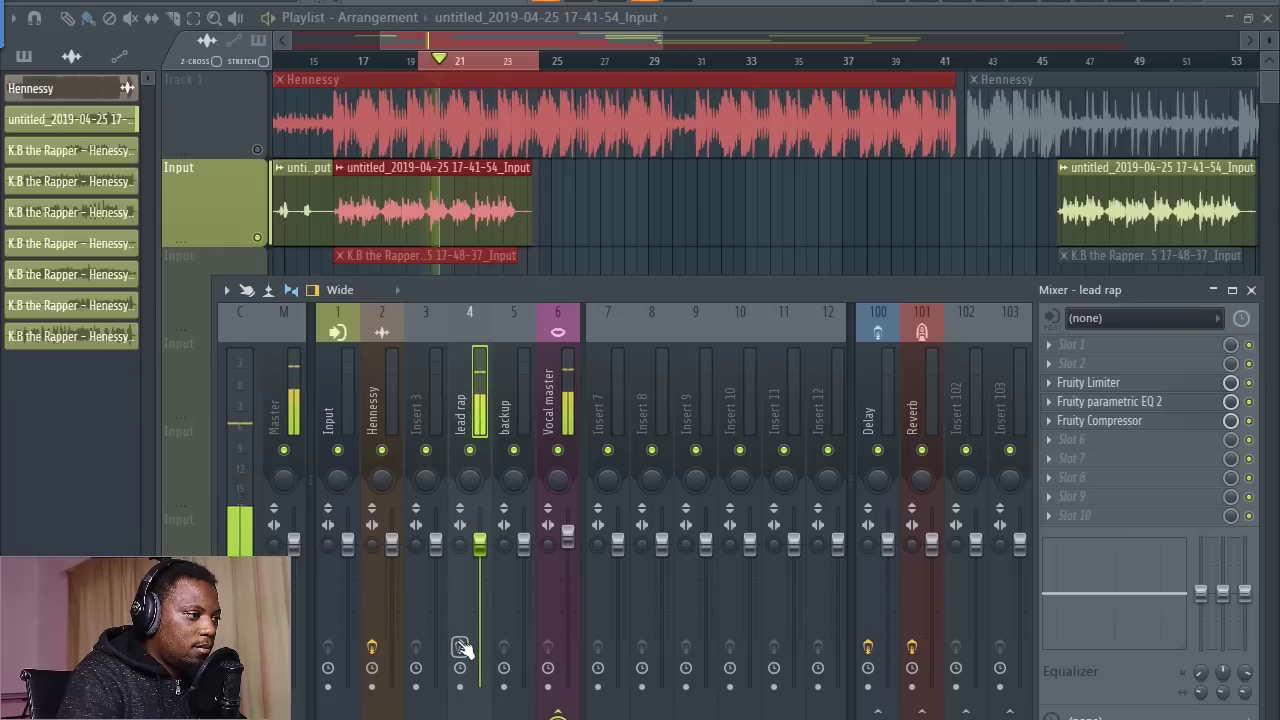
key("space")
key("space")
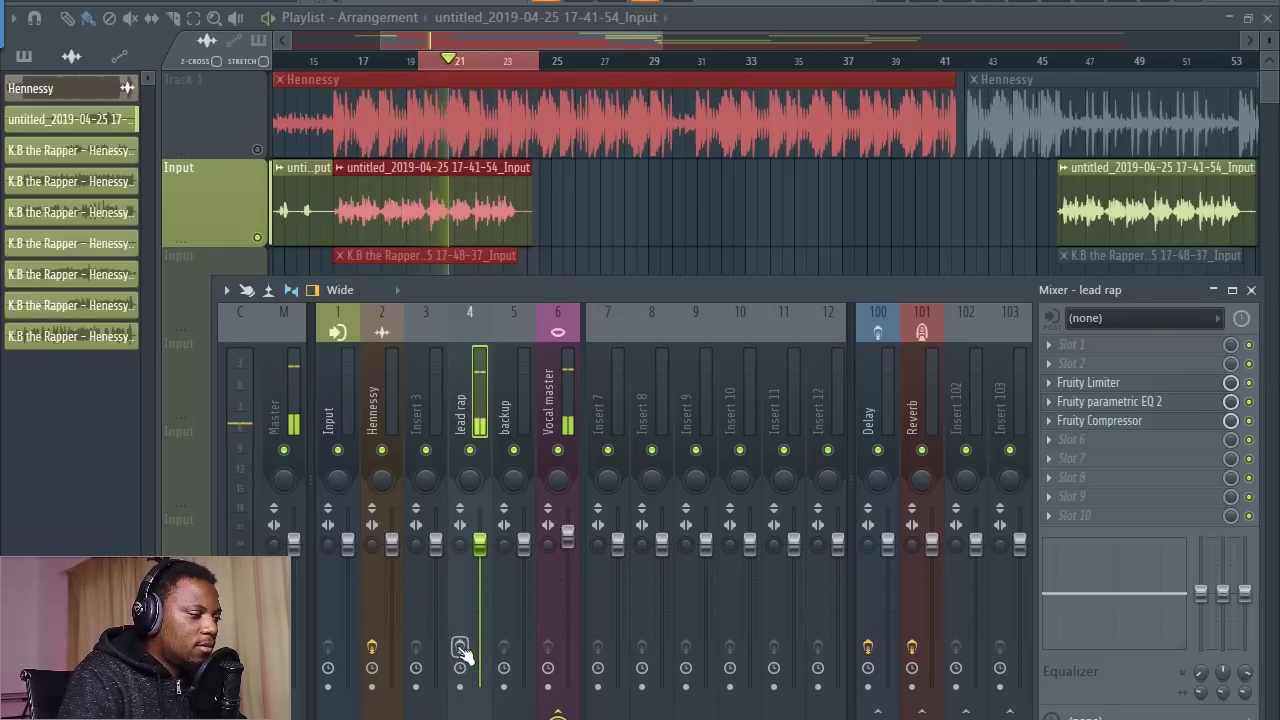
left_click(460, 648)
key("space")
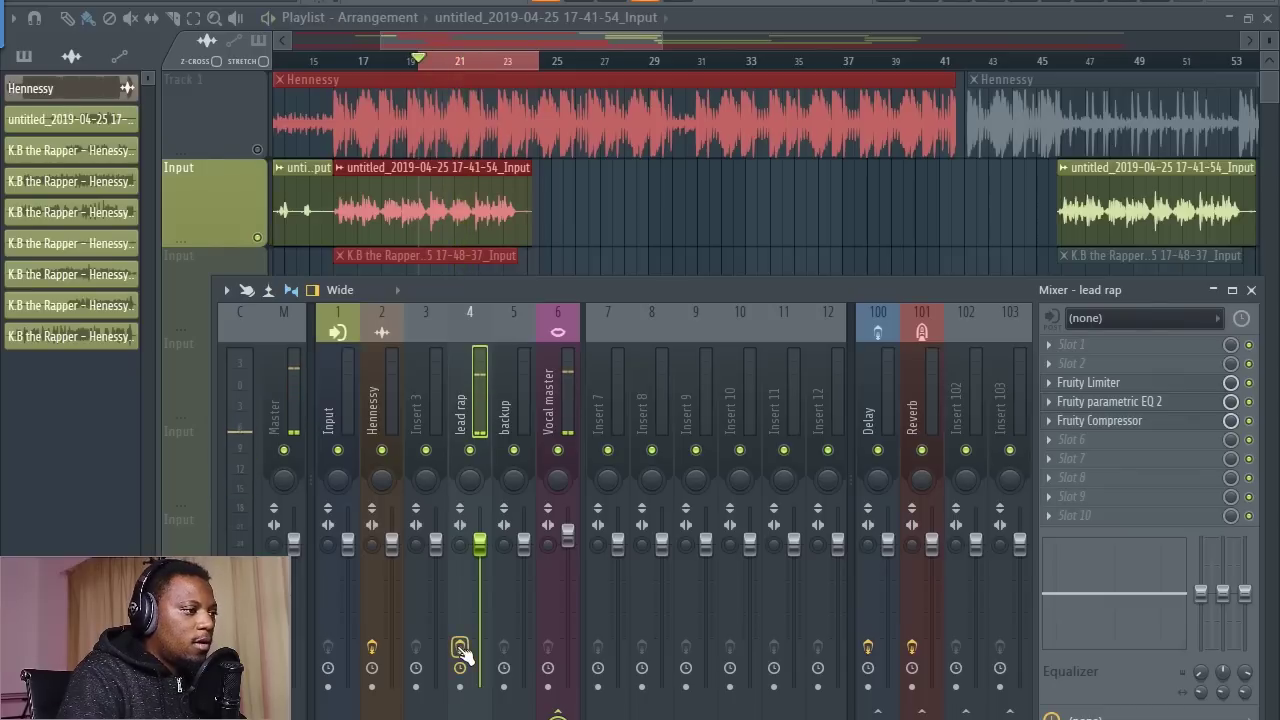
key("space")
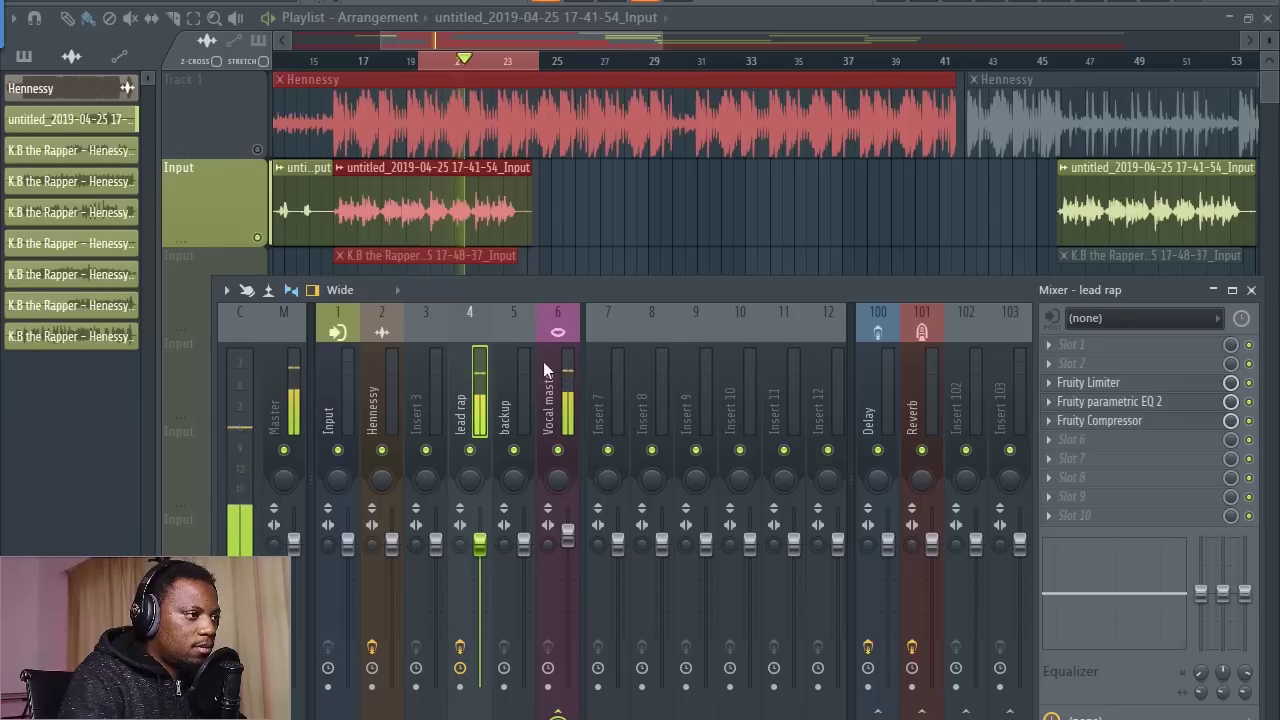
key("space")
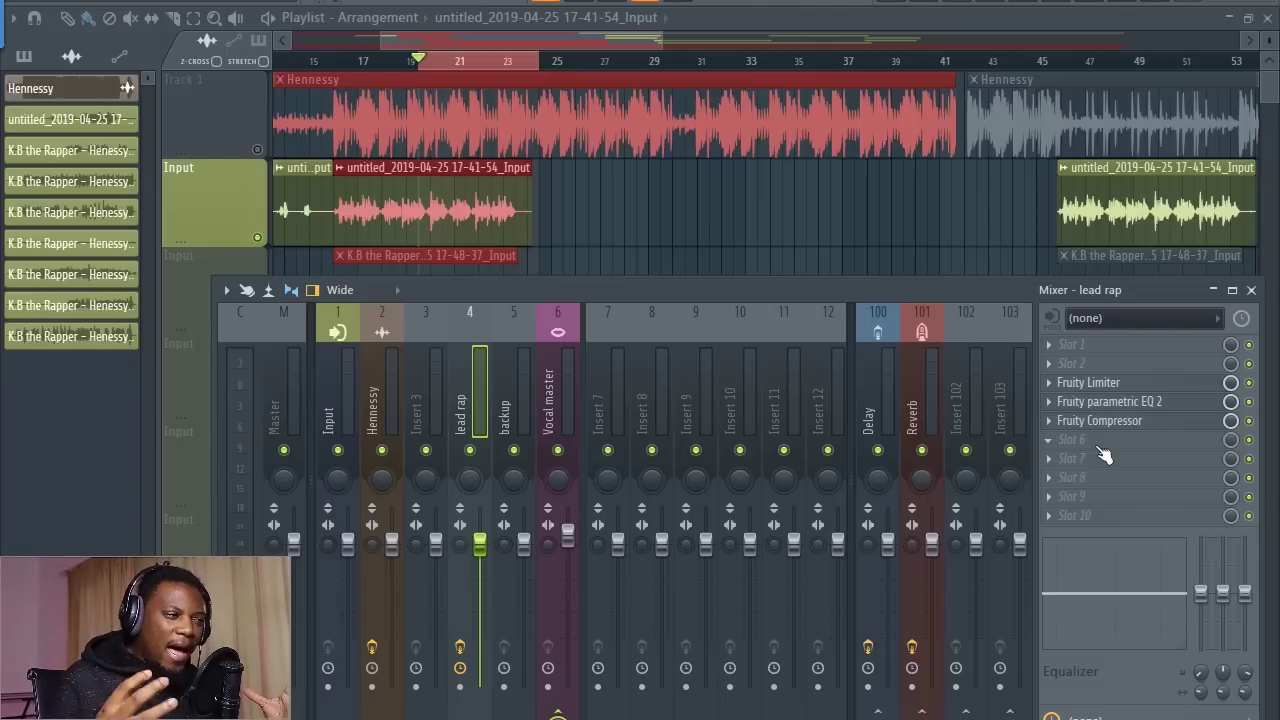
- Load a second Fruity Parametric EQ 2 into slot 6 of the lead rap insert and lower band 1 to about -12 dB near 100 Hz
left_click(1103, 455)
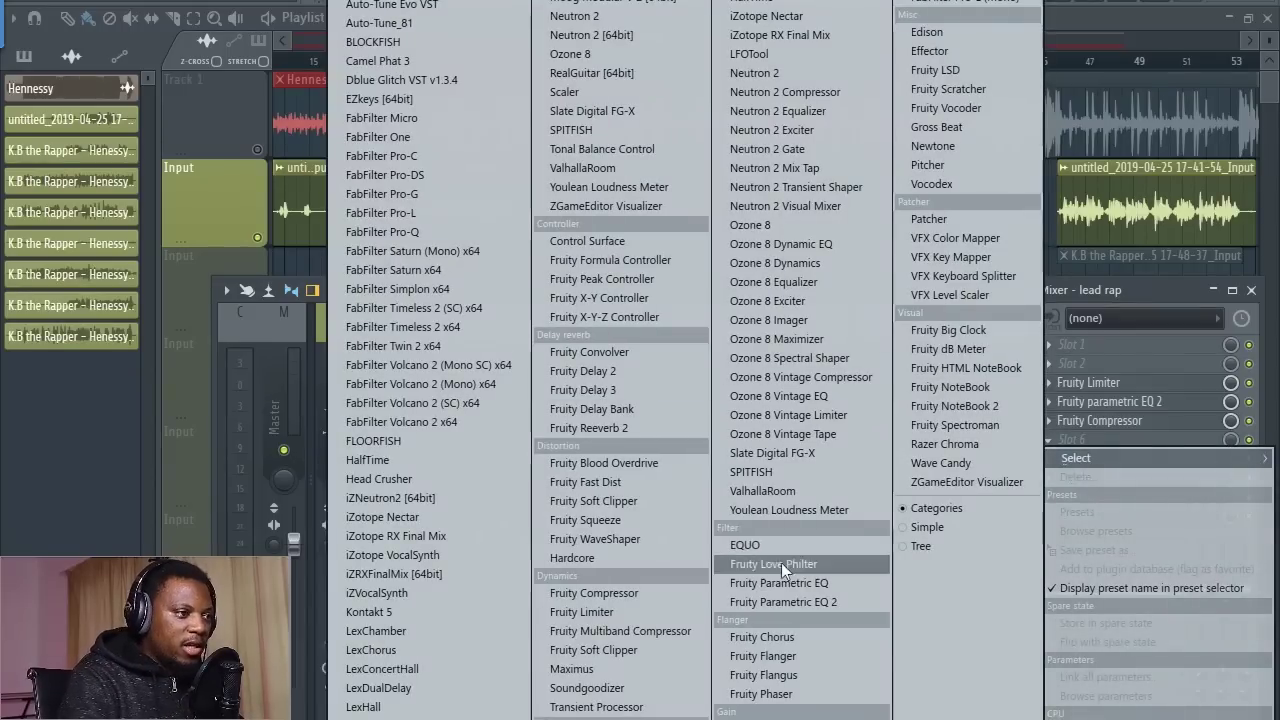
left_click(809, 601)
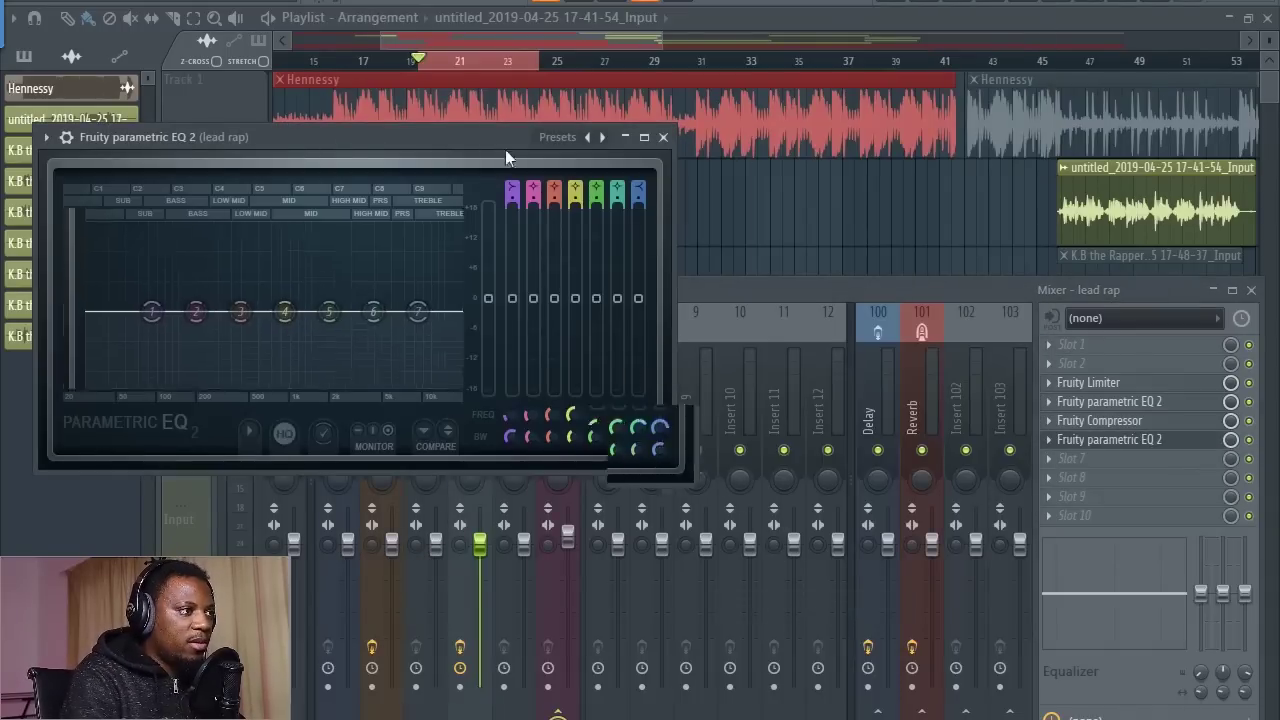
left_click_drag(505, 147, 813, 180)
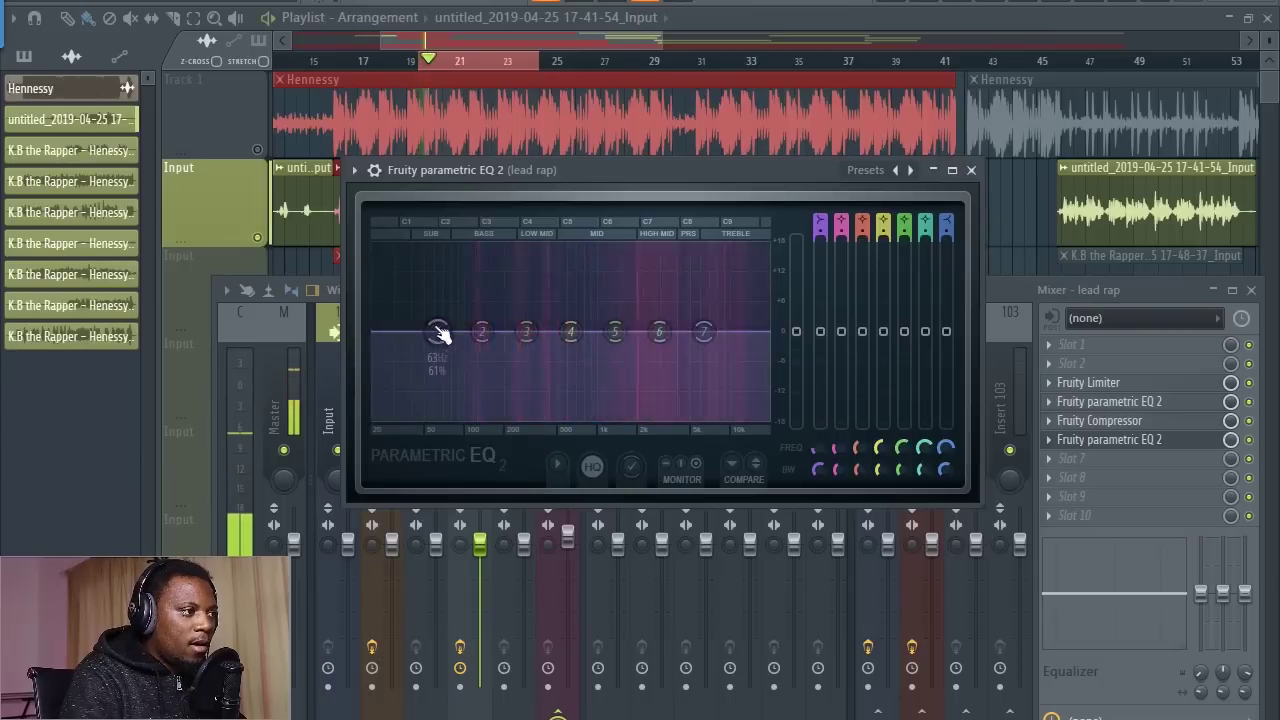
left_click_drag(437, 331, 464, 392)
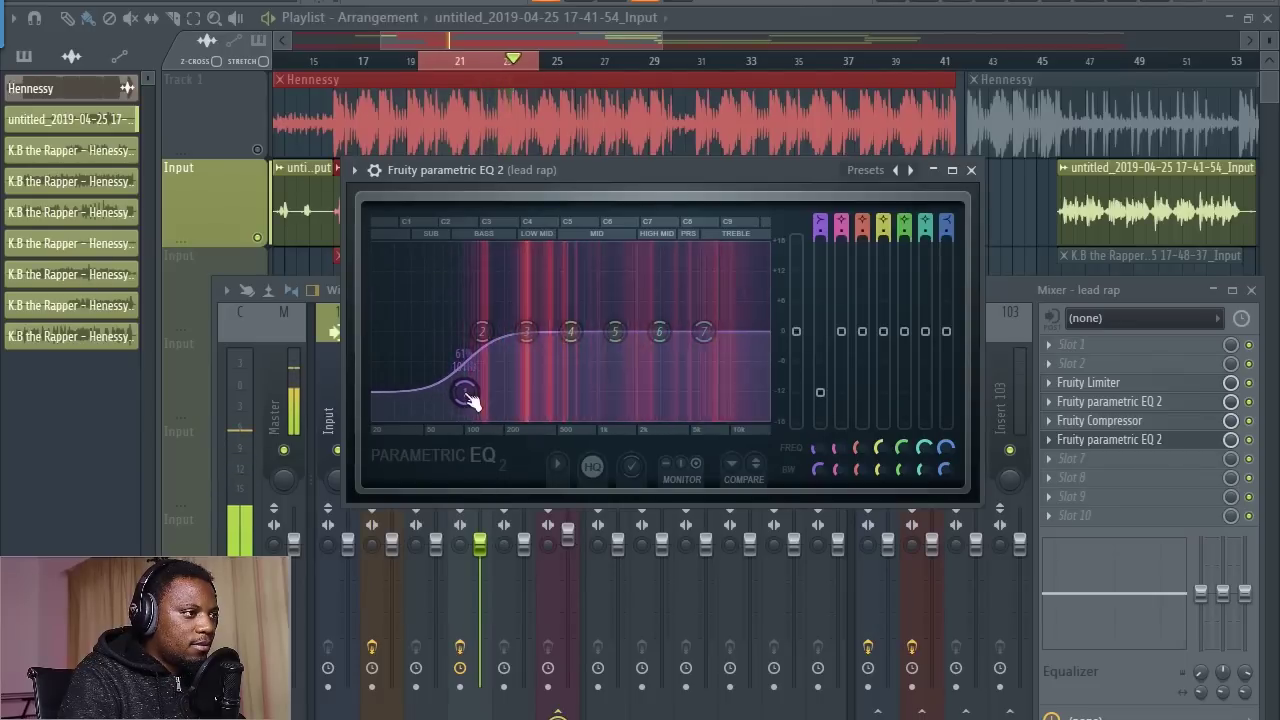
key("space")
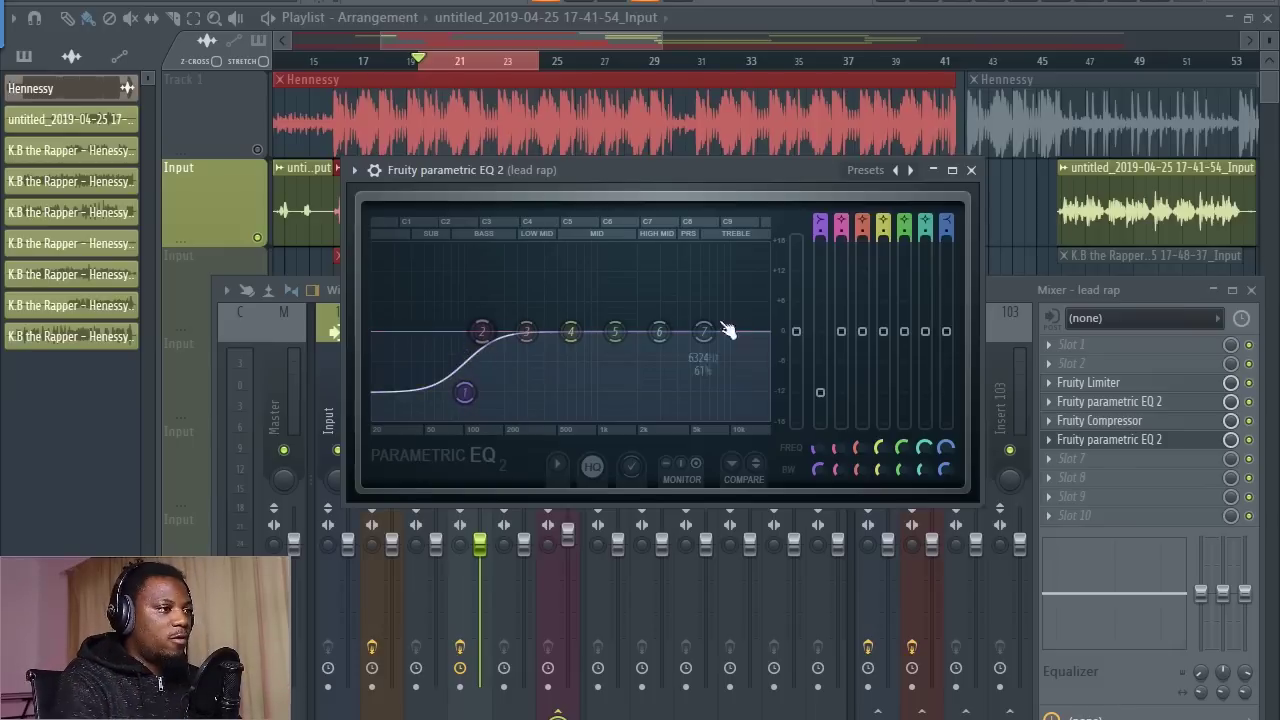
- Slightly boost bands 6 and 7 and cut band 3 of the second EQ during playback, narrowing band 6, and close the EQ
key("space")
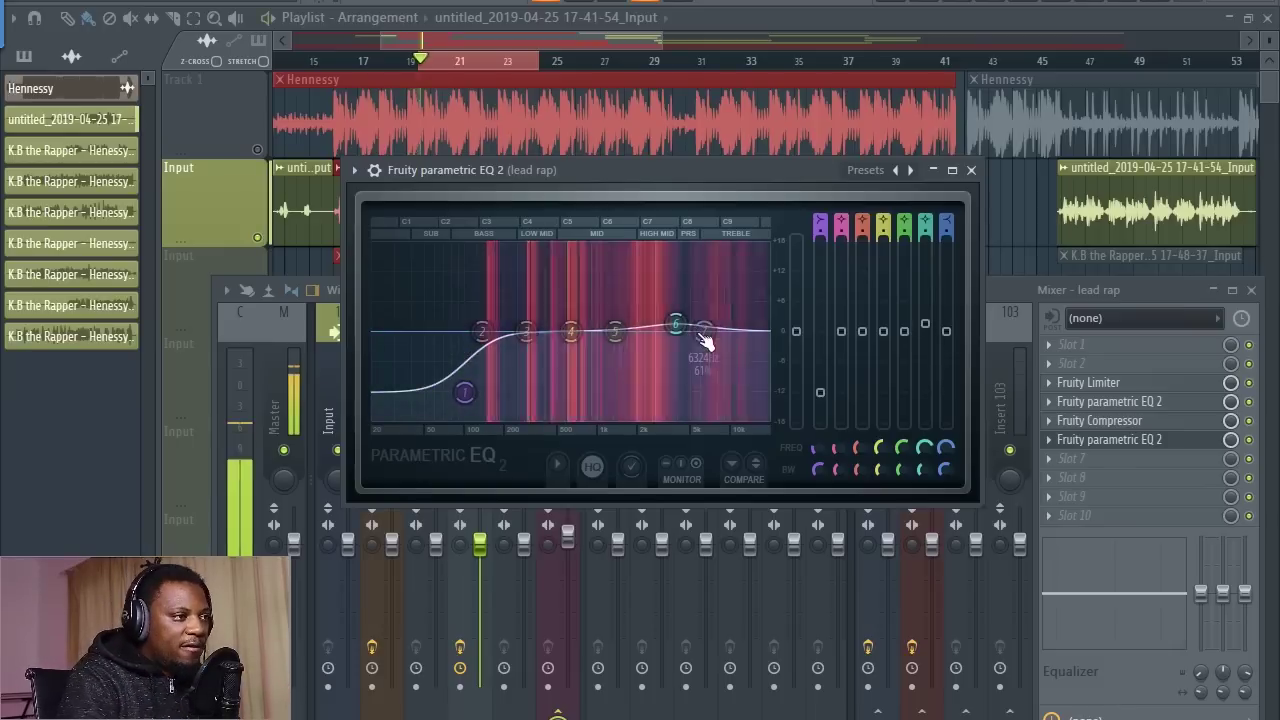
mouse_move(704, 331)
left_mouse_down()
mouse_move(730, 320)
mouse_move(686, 315)
left_mouse_up()
scroll(688, 318, "down", 3)
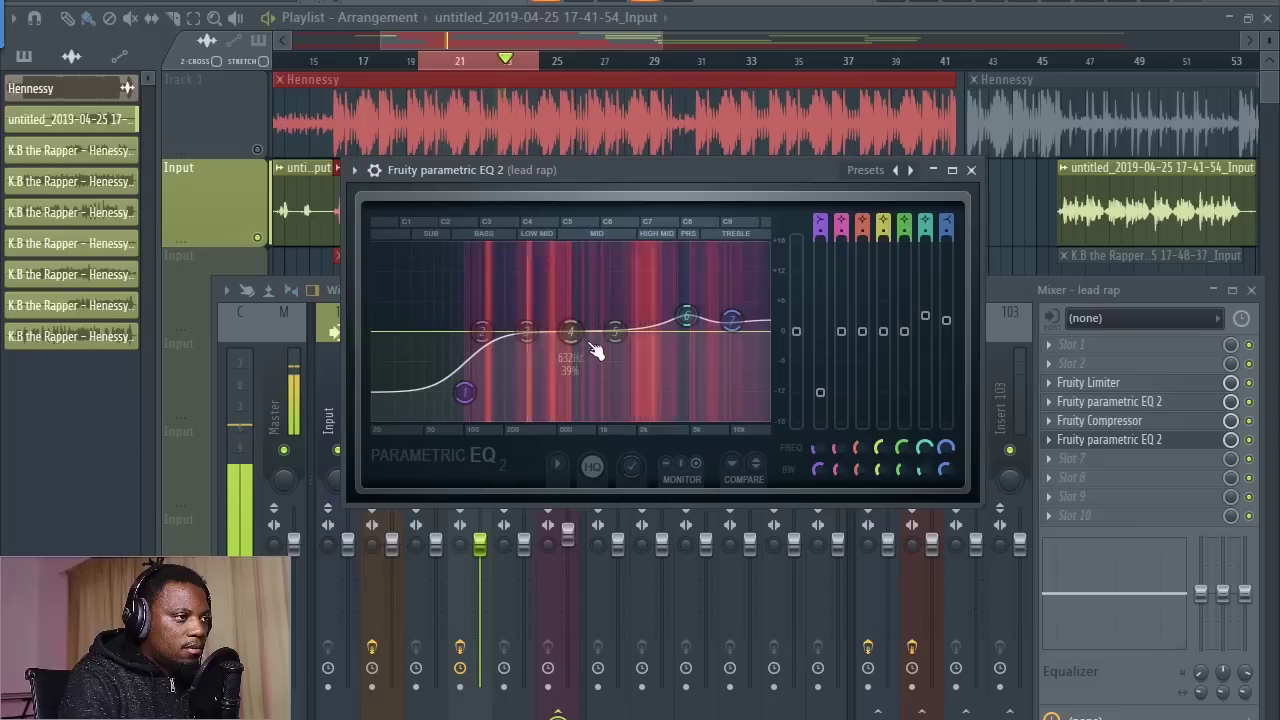
mouse_move(526, 331)
left_mouse_down()
mouse_move(557, 340)
mouse_move(534, 349)
mouse_move(546, 343)
left_mouse_up()
mouse_move(687, 315)
left_mouse_down()
mouse_move(734, 314)
mouse_move(677, 315)
left_mouse_up()
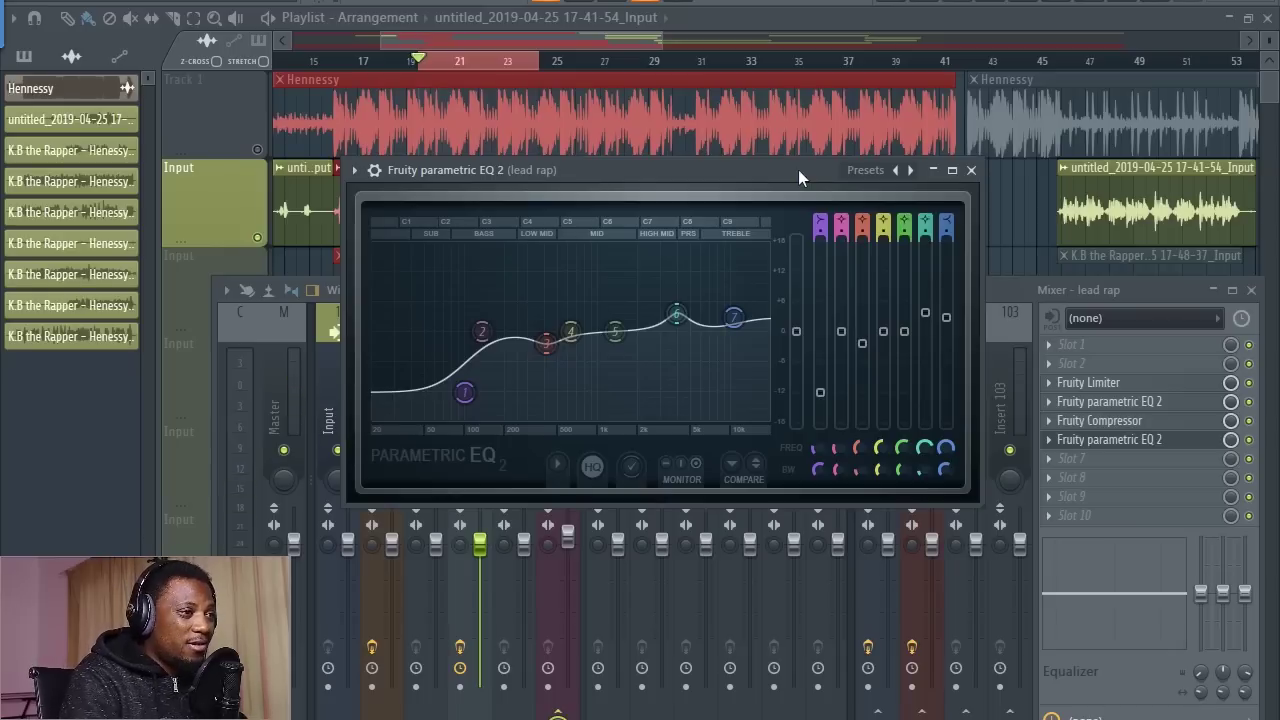
left_click(970, 171)
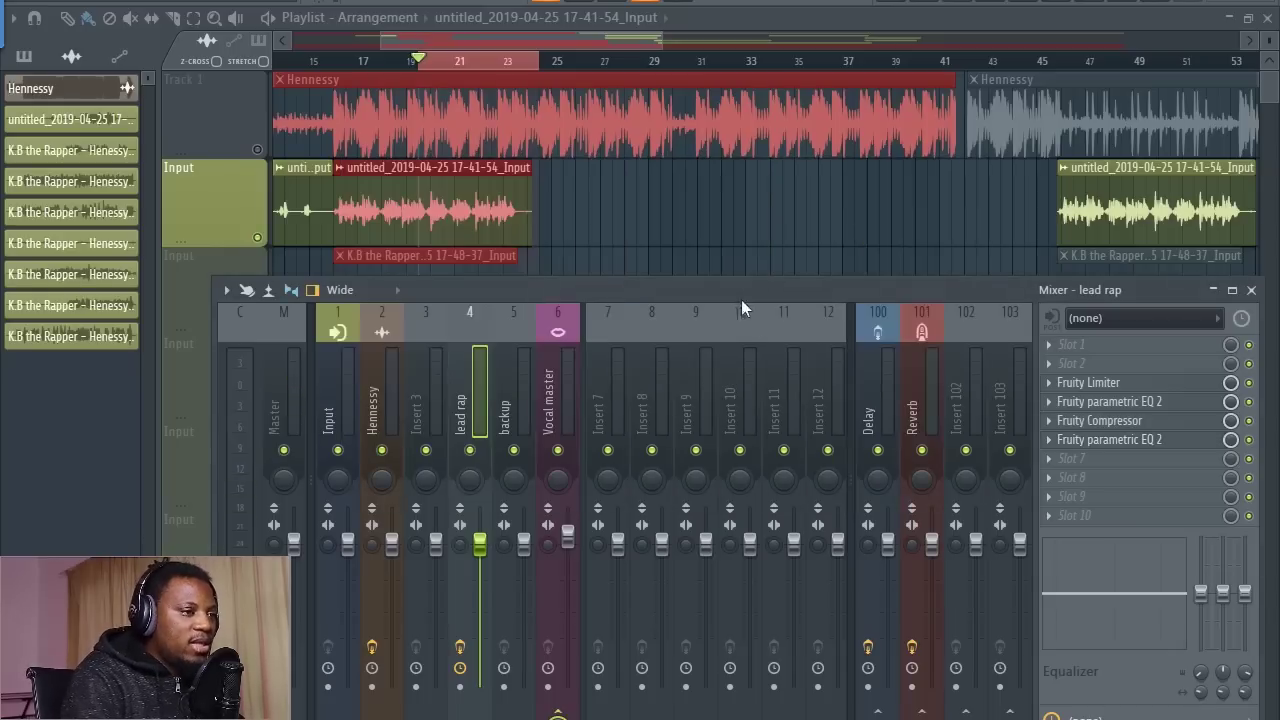
- Unmute the Hennessy beat track, play it with the lead rap, and move the mixer lower over the playlist
left_click(258, 150)
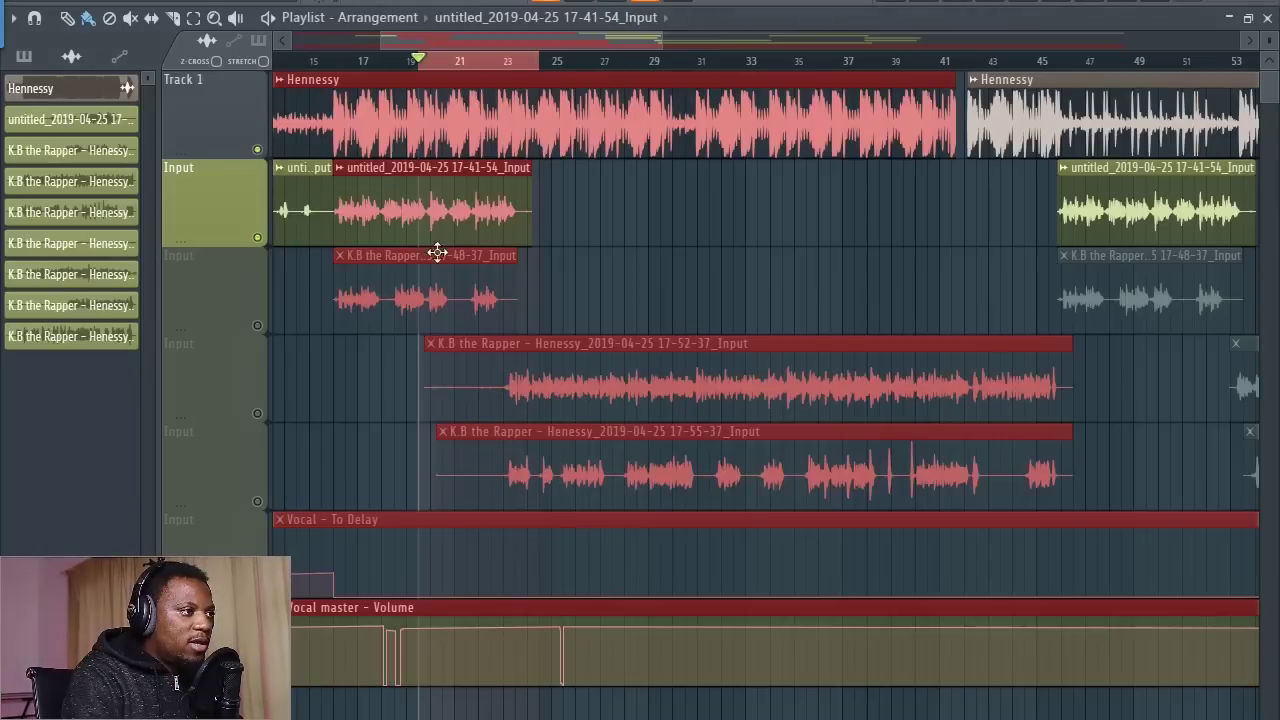
key("space")
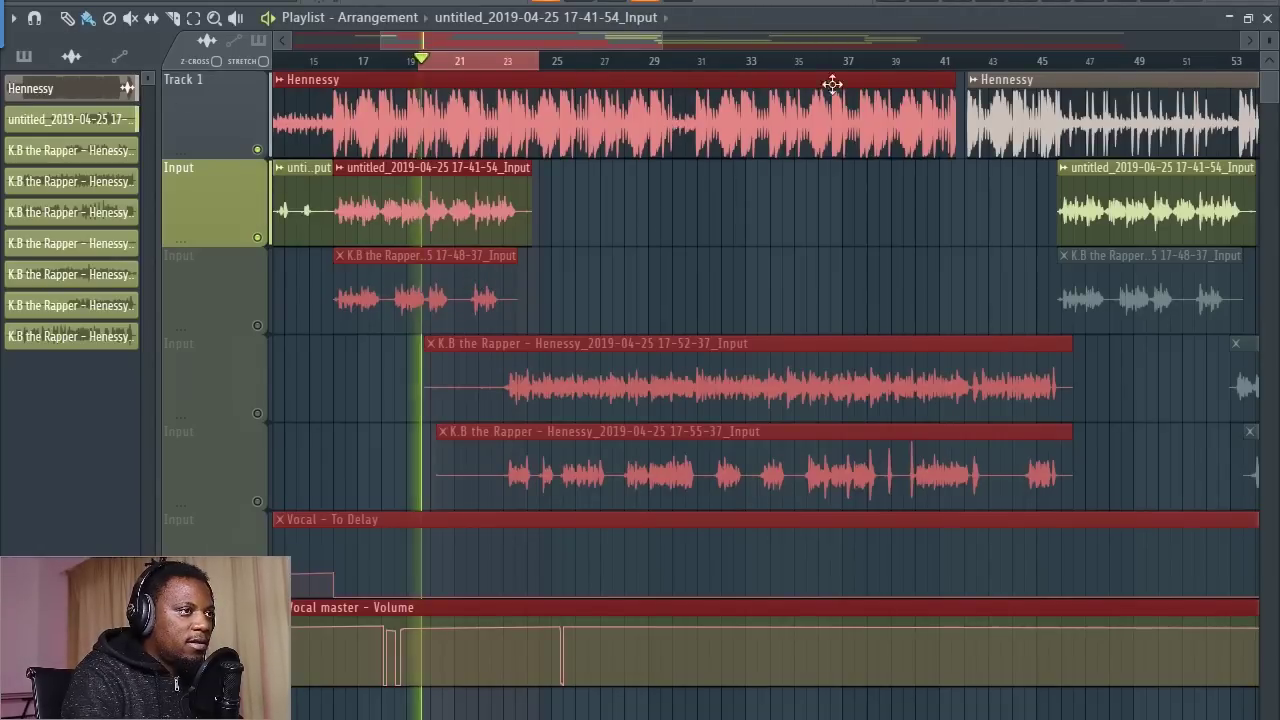
left_click(644, 2)
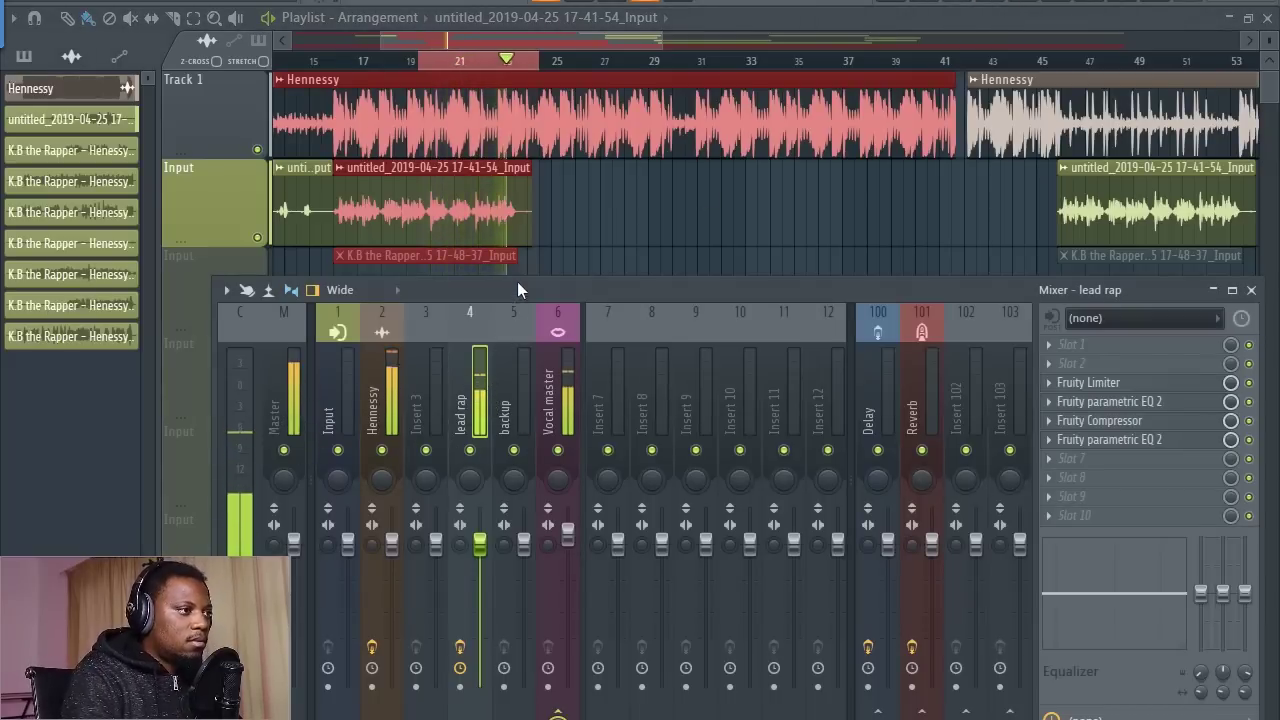
left_click_drag(517, 286, 504, 376)
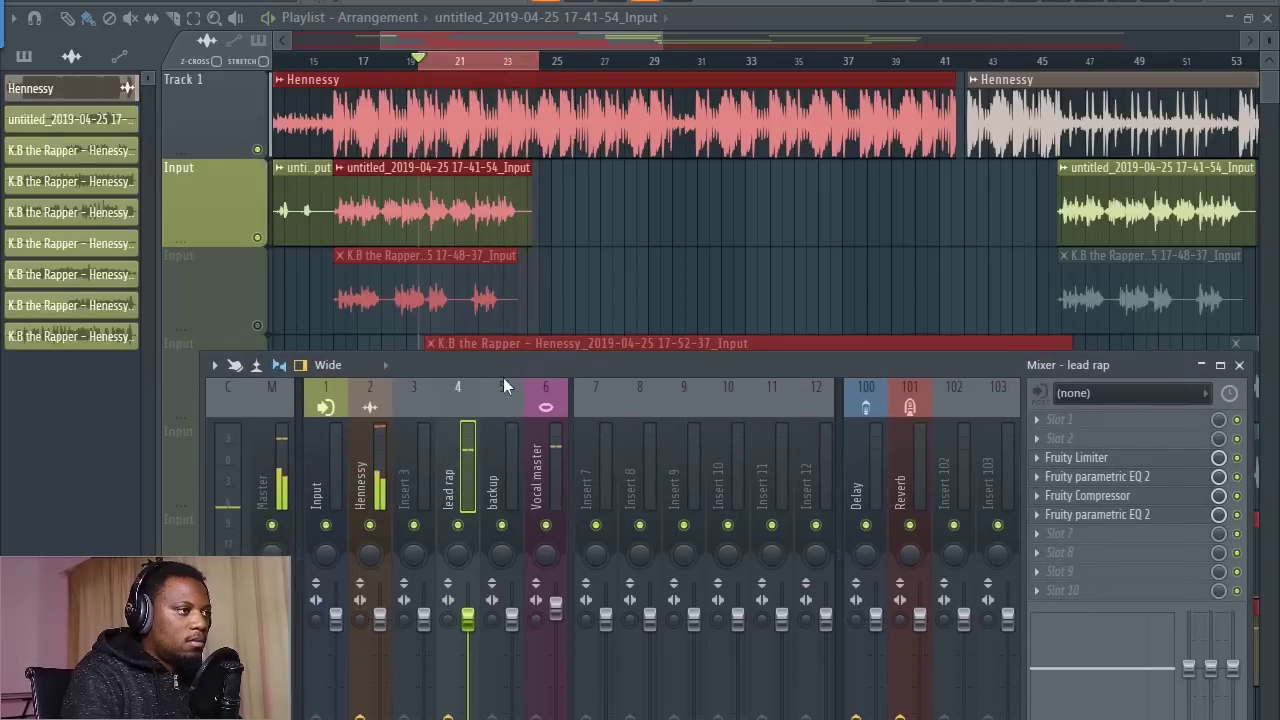
- Extend the loop back to the start of the main lead rap clip and check the second EQ's curve during playback
key("F9")
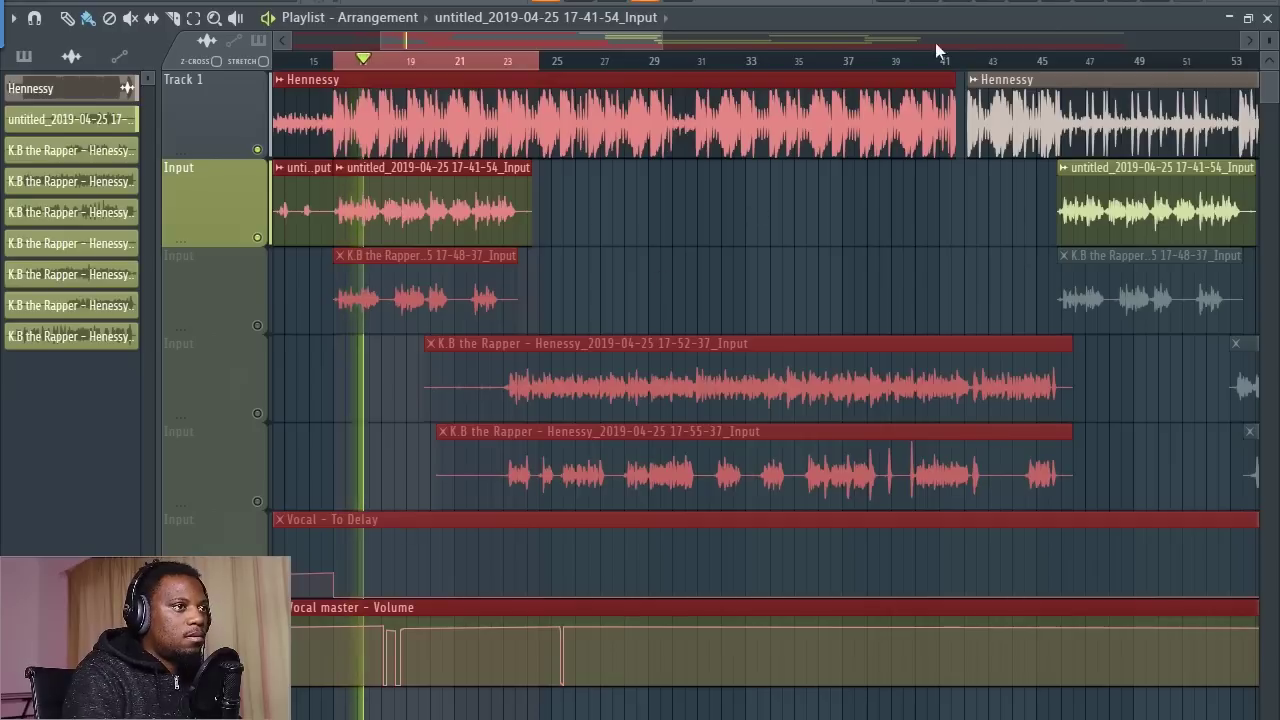
key("F9")
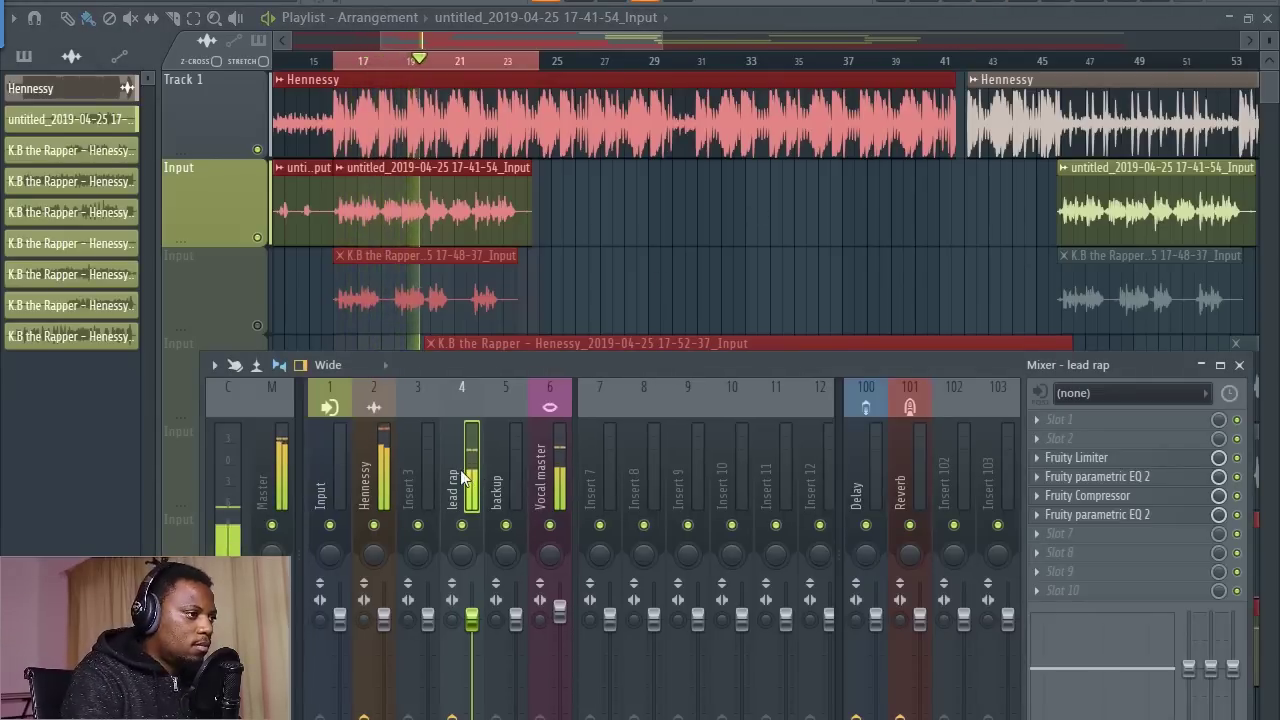
left_click(1113, 514)
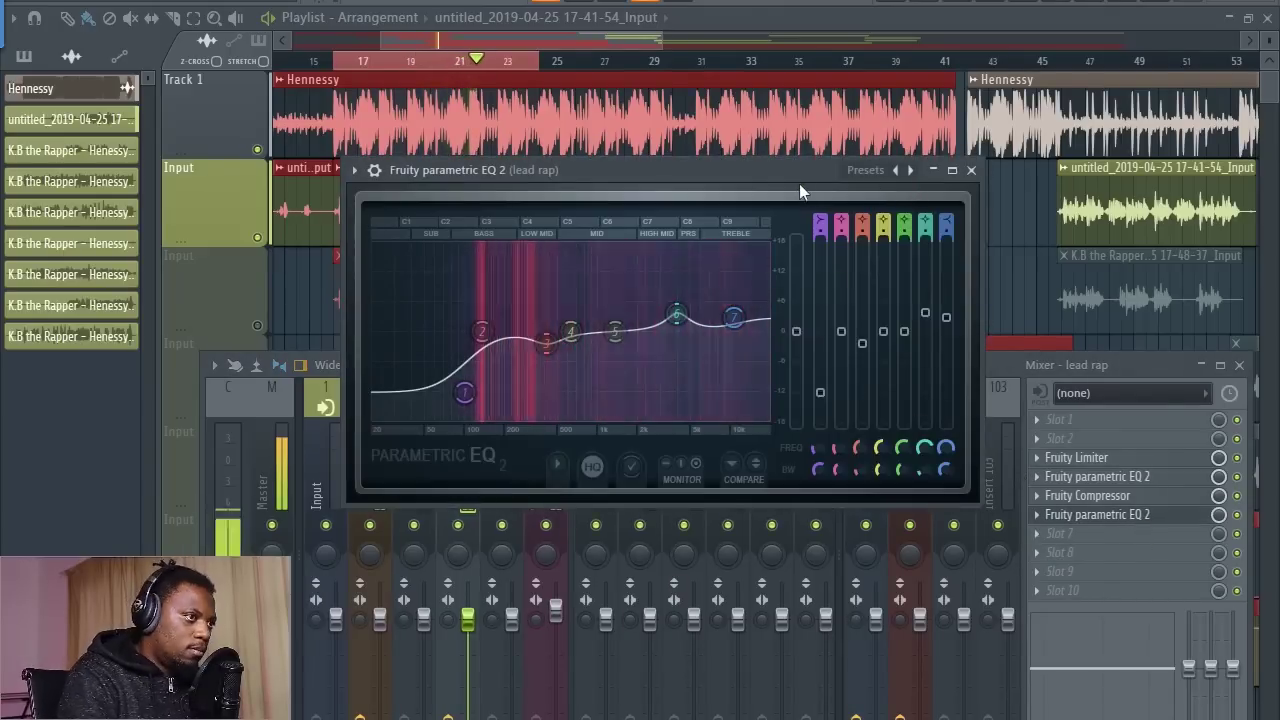
left_click(970, 170)
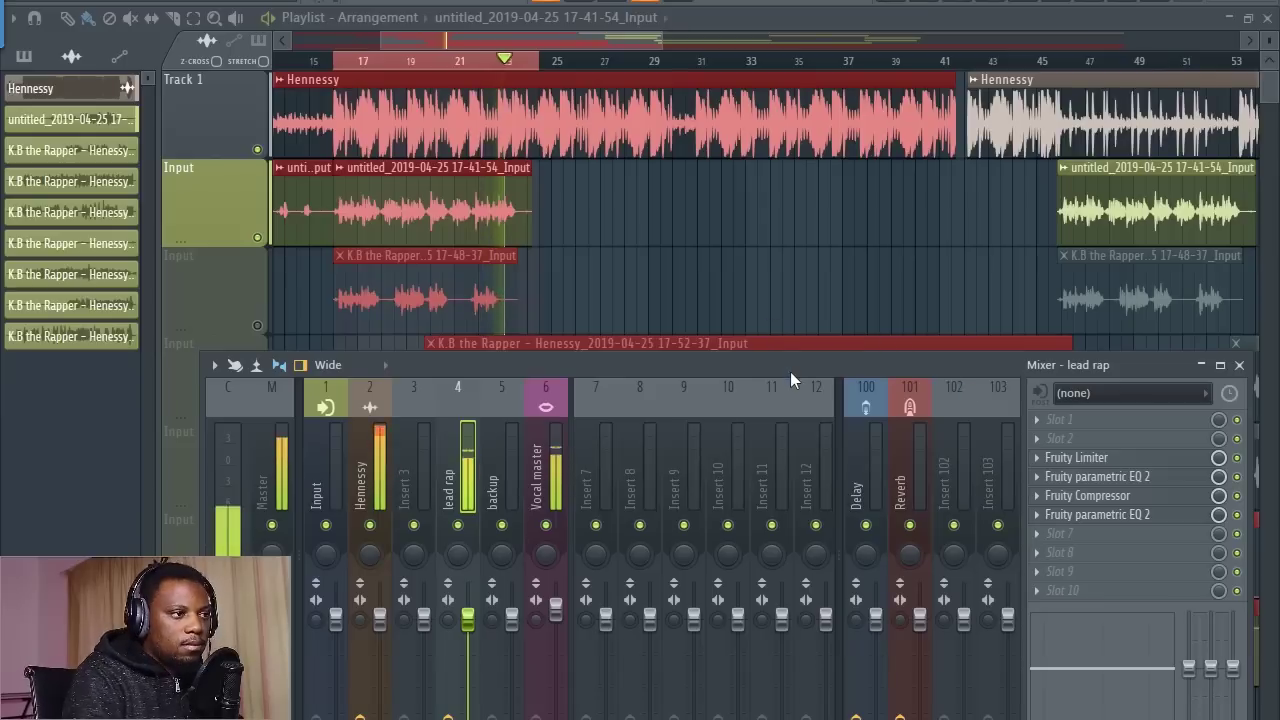
- Load Maximus into slot 7 of the lead rap insert and apply its De-esser split-band preset
left_click(1082, 539)
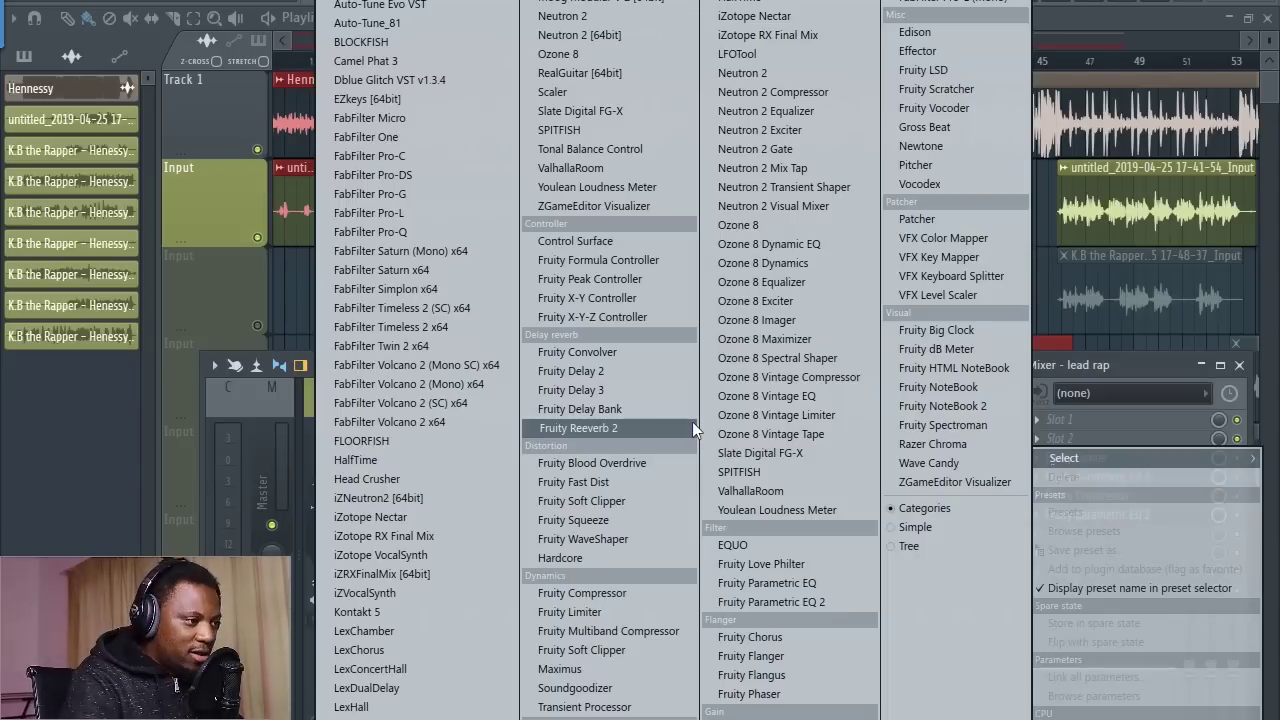
left_click(561, 669)
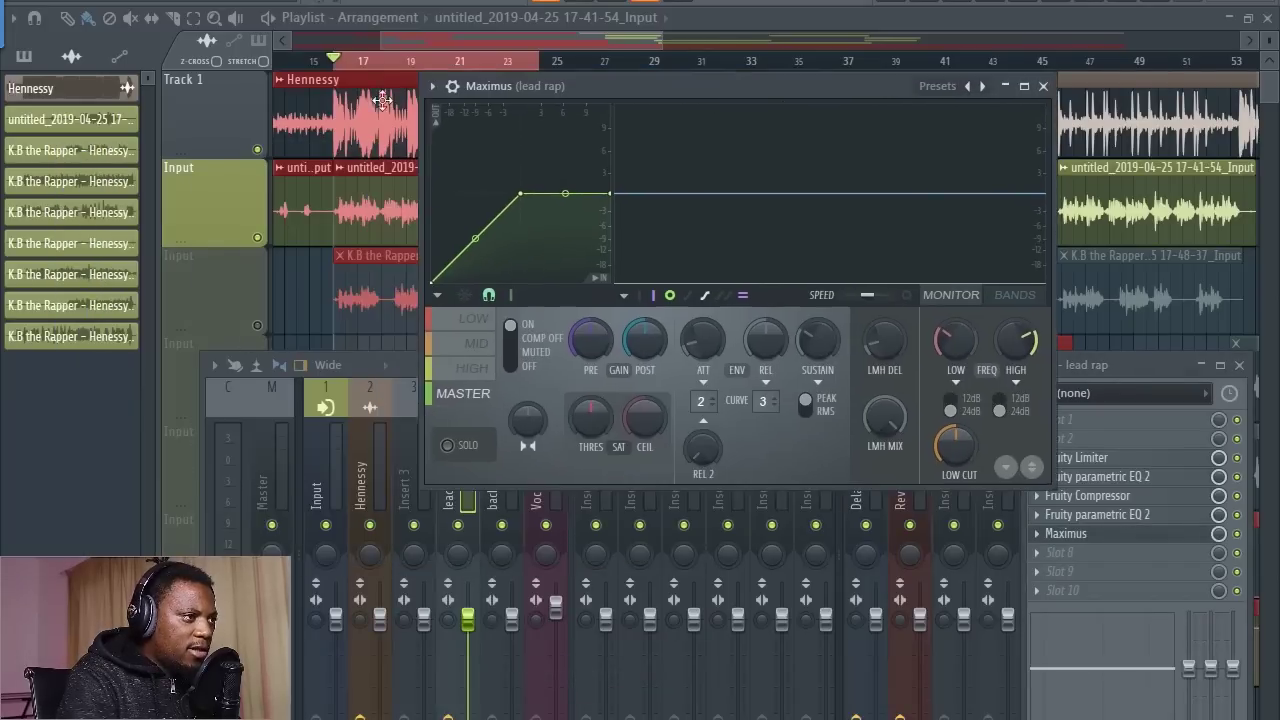
left_click(432, 86)
mouse_move(568, 156)
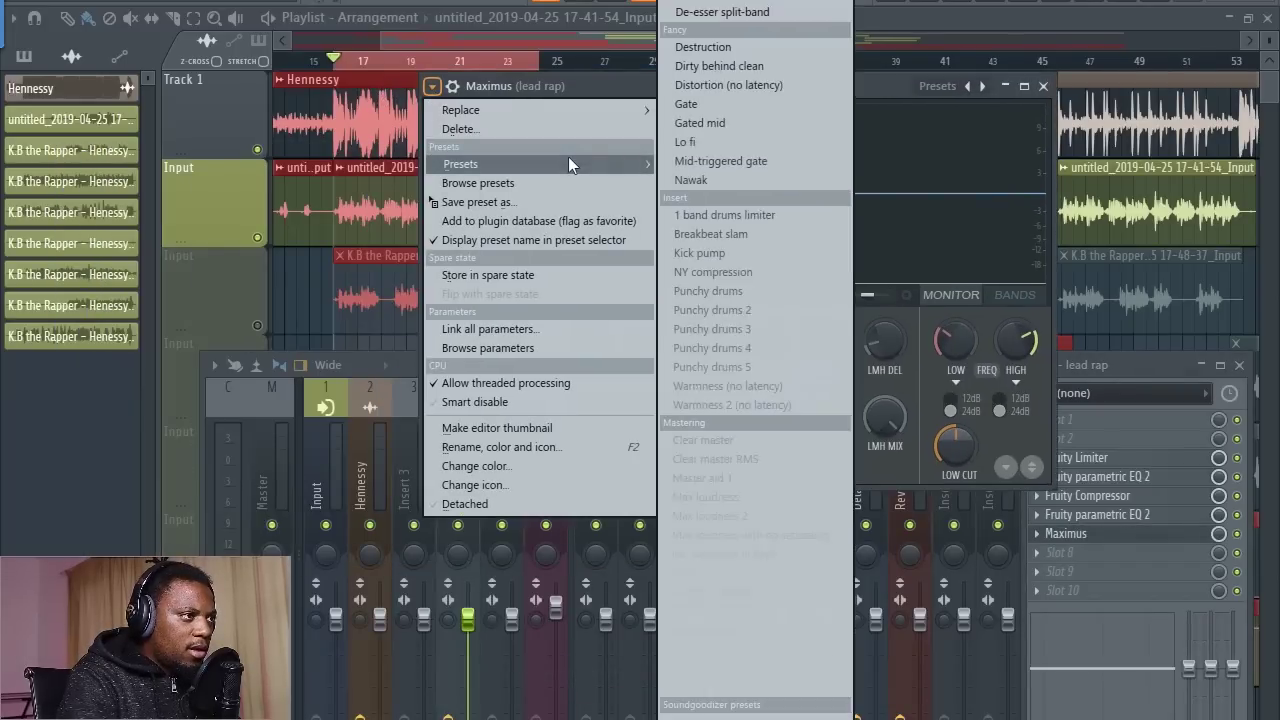
left_click(758, 16)
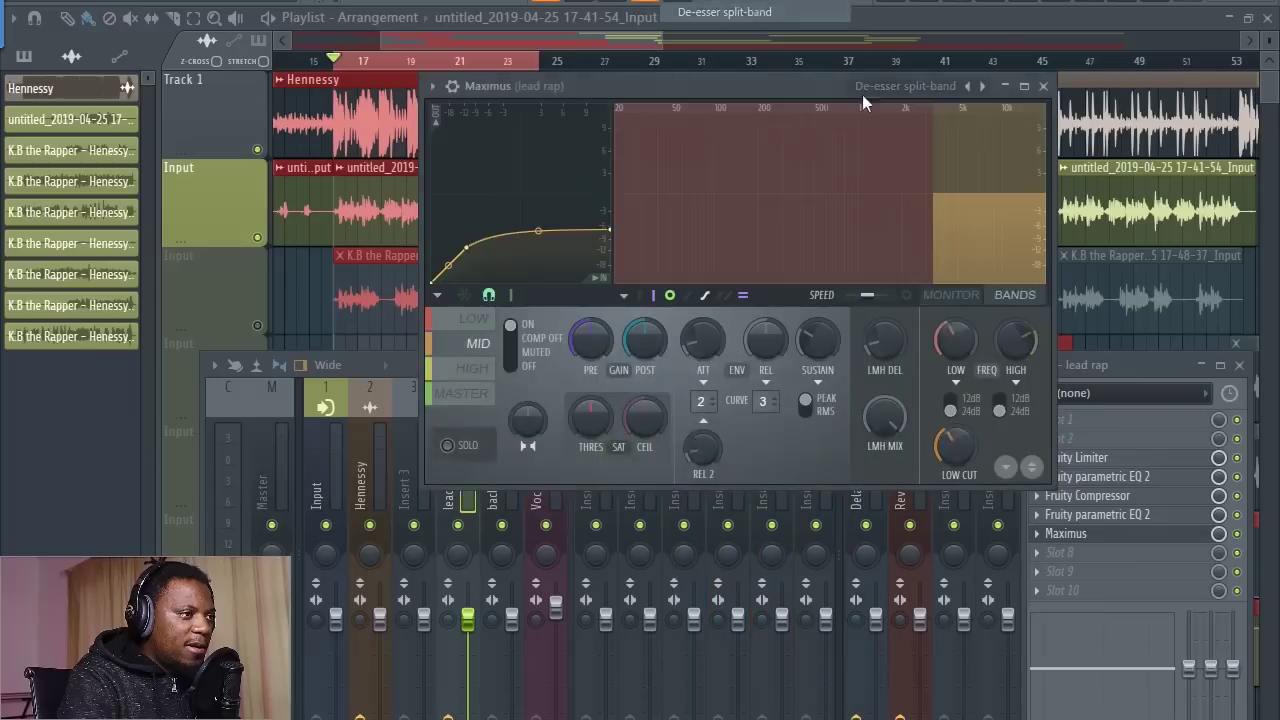
- Play the loop and inspect Maximus's High band, moving the plugin window down to uncover the playlist and effect slots
left_click_drag(808, 86, 798, 237)
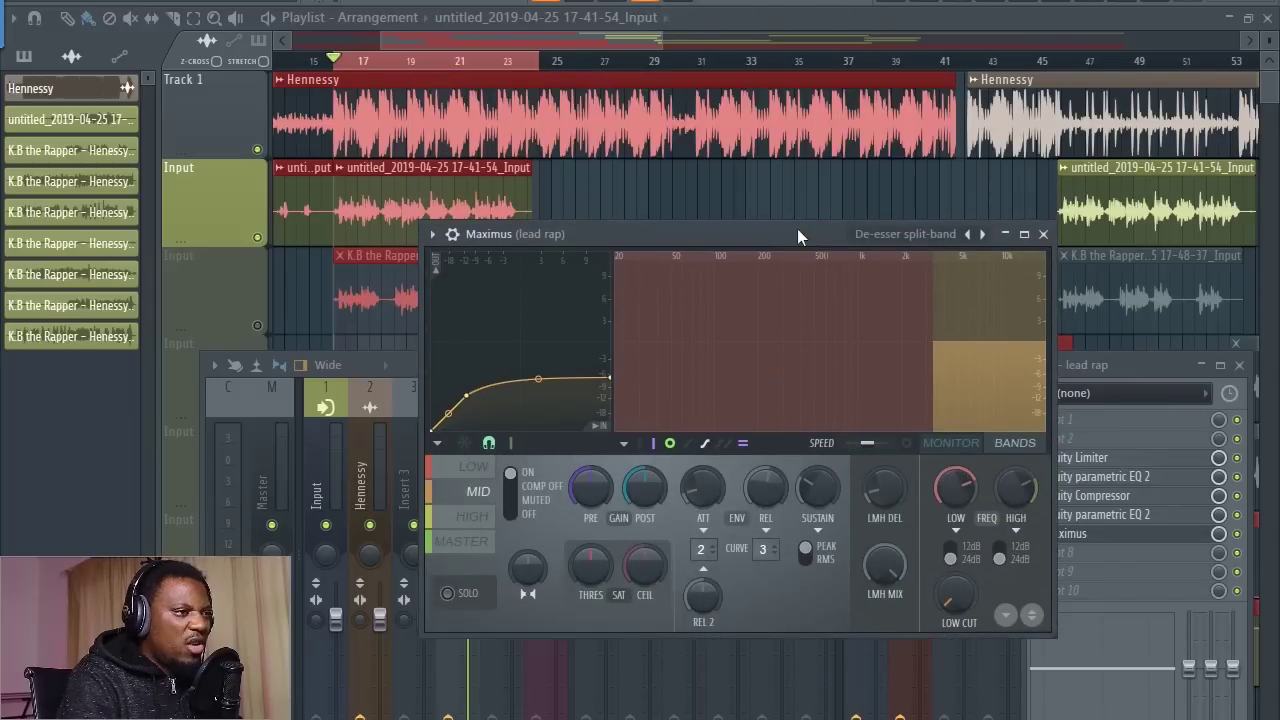
key("space")
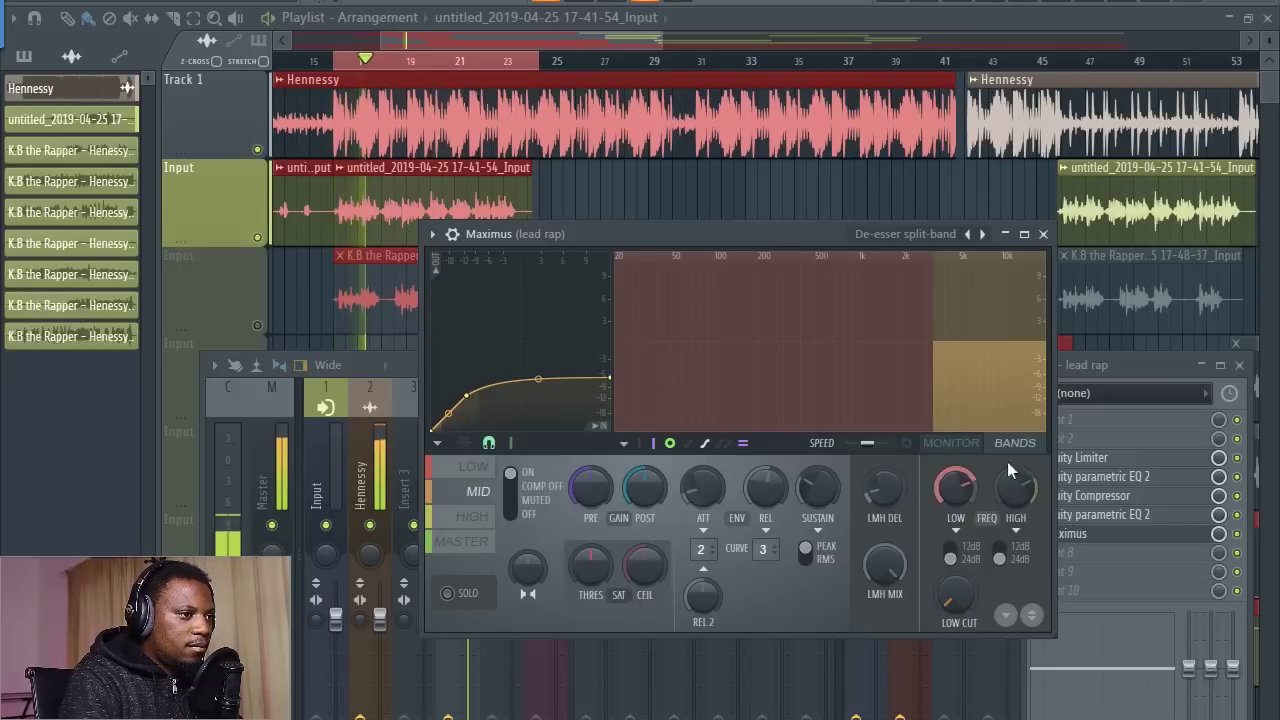
left_click(477, 516)
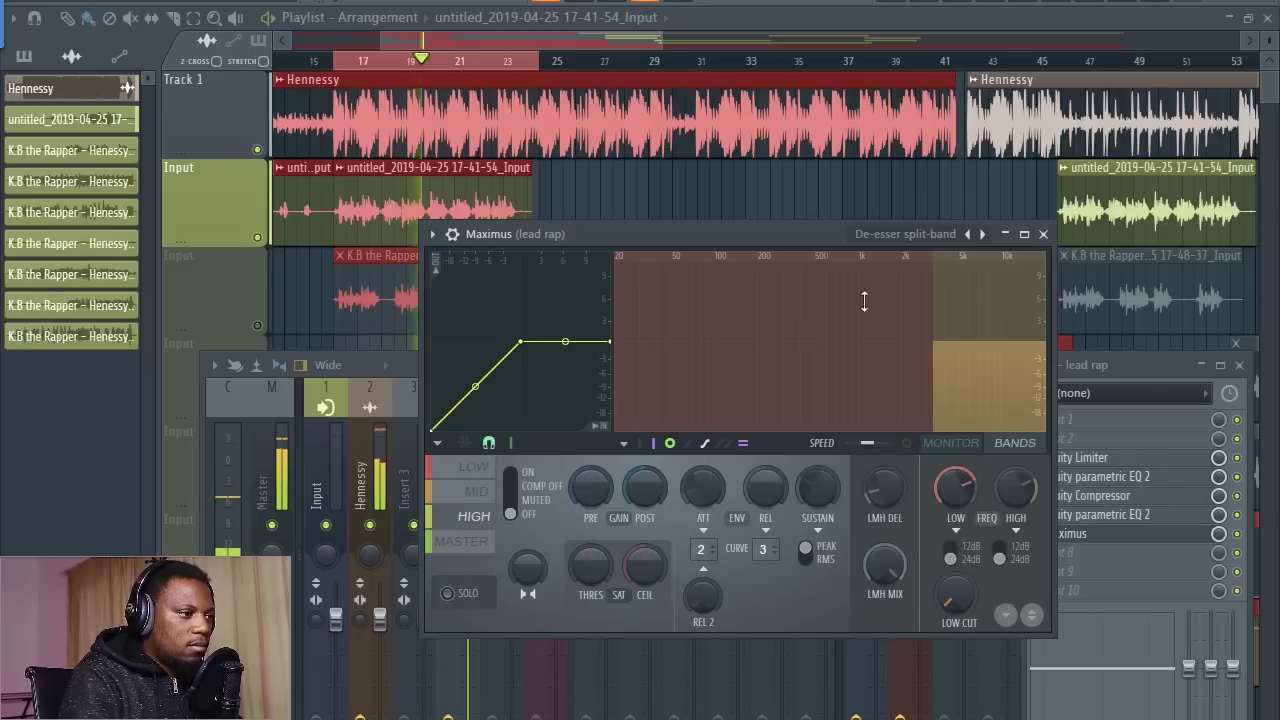
left_click_drag(800, 251, 670, 338)
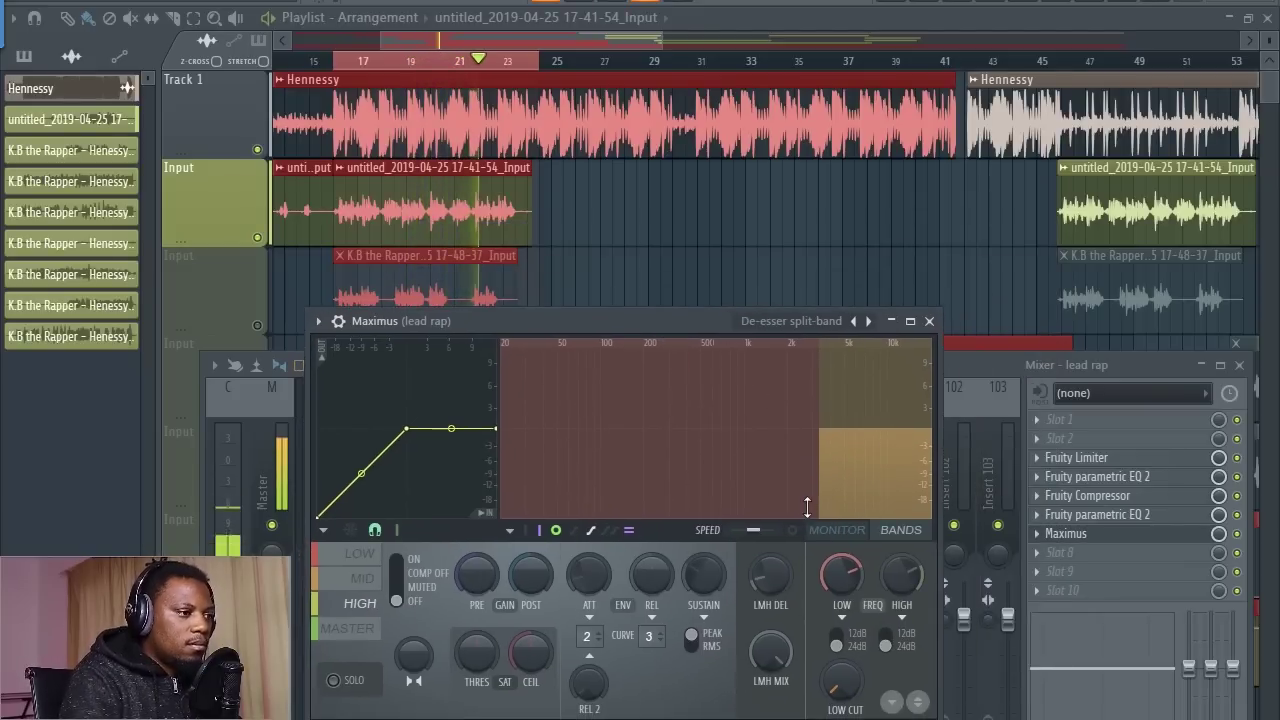
- Switch the lead rap's Maximus to the De-esser narrow-band preset and adjust the Mid band's saturation threshold during playback
left_click(853, 322)
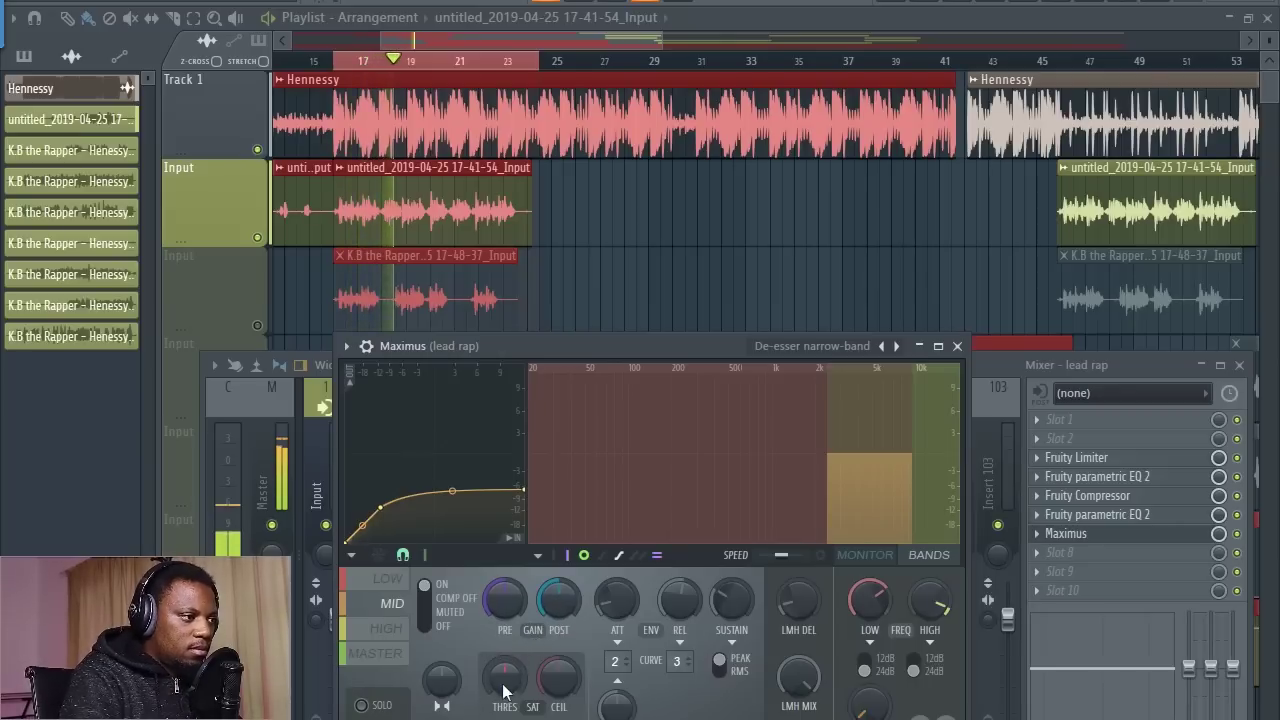
left_click_drag(505, 690, 505, 675)
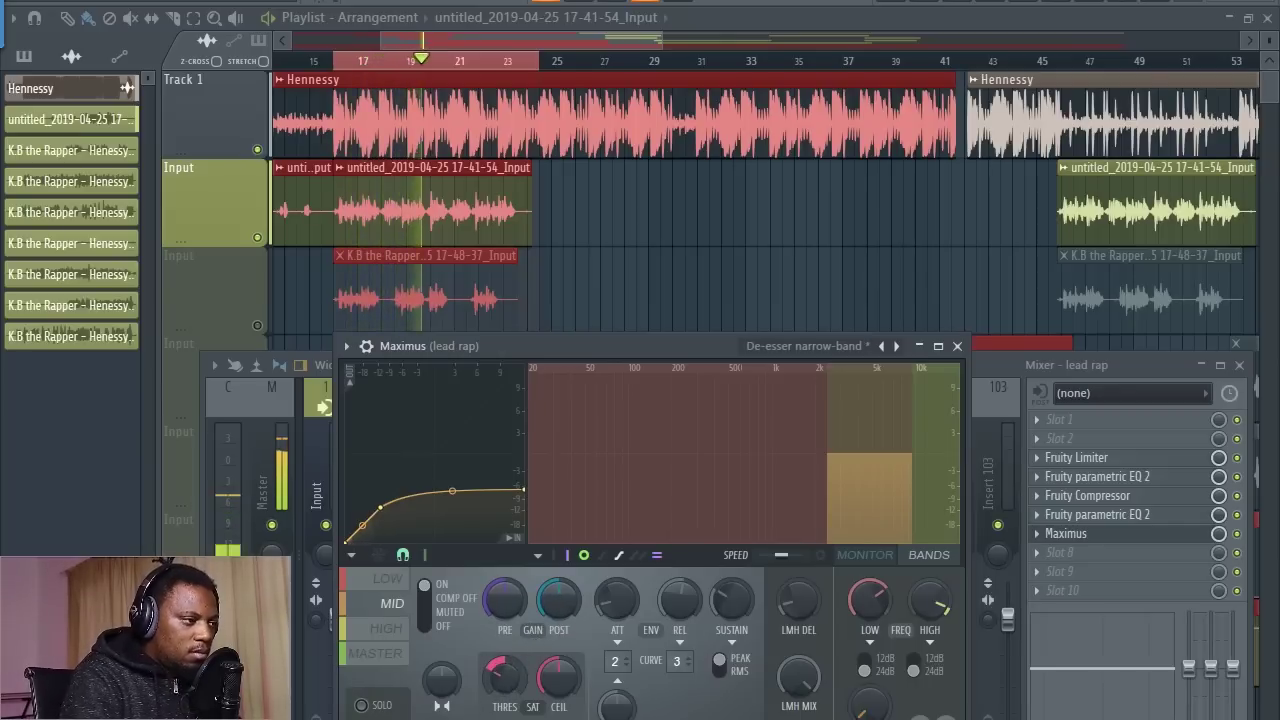
left_click_drag(503, 685, 503, 697)
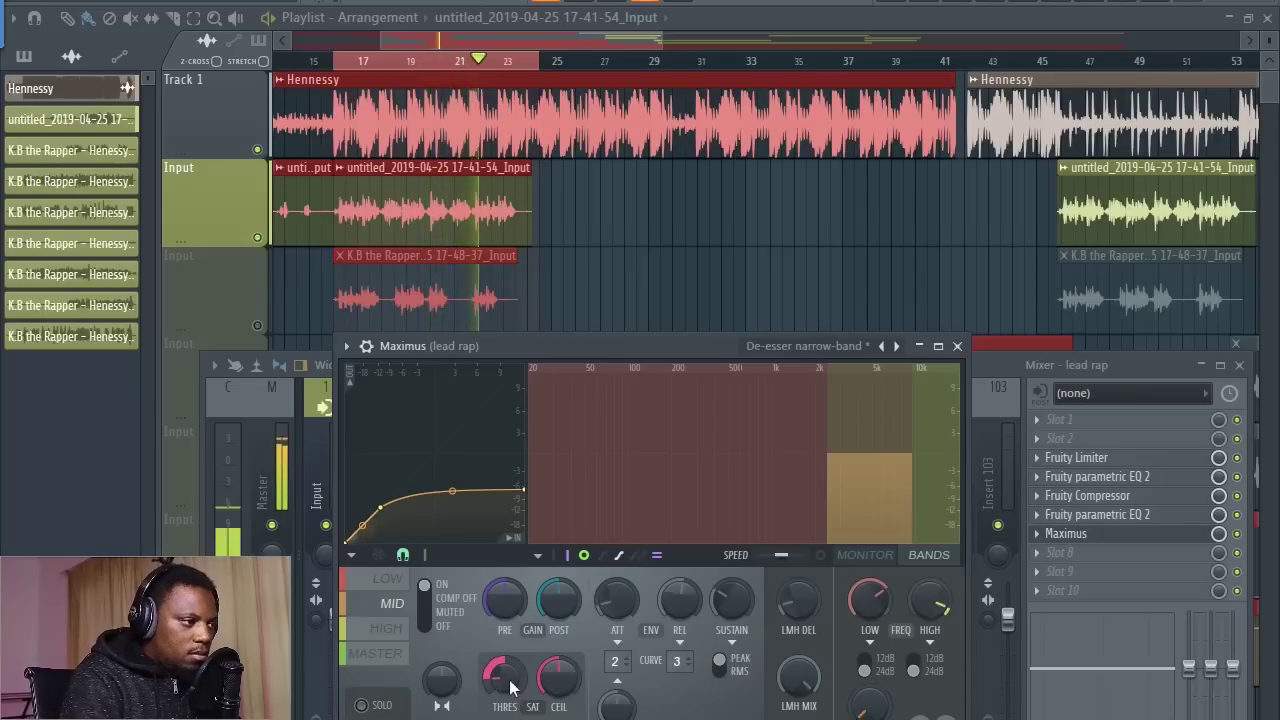
- Compare Maximus's High and Mid band curves while the loop plays, then stop playback
left_click(396, 629)
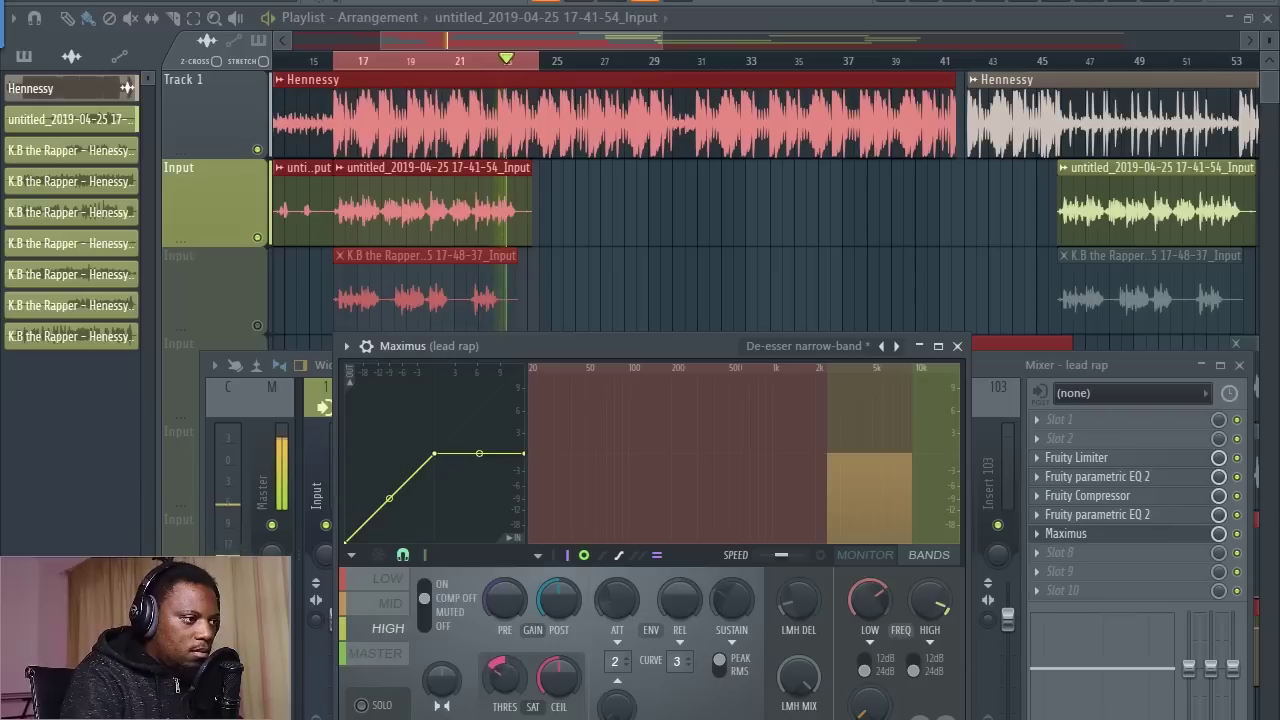
left_click(897, 470)
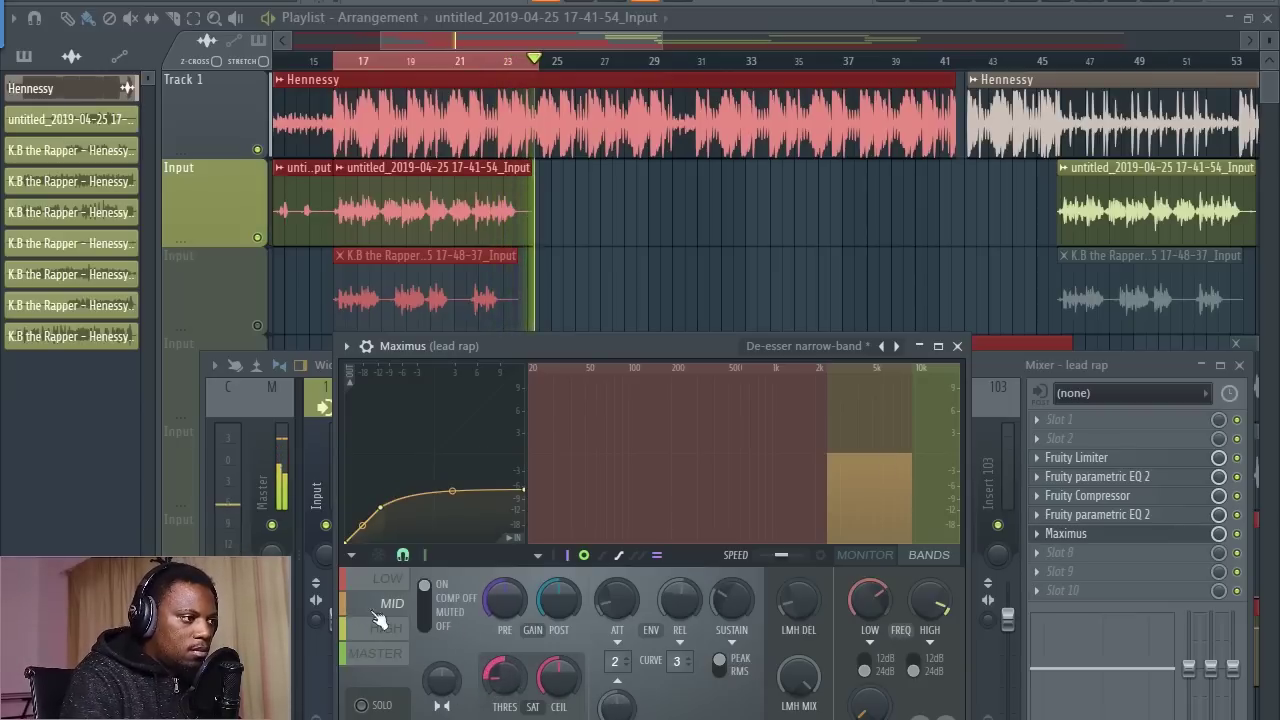
left_click(914, 508)
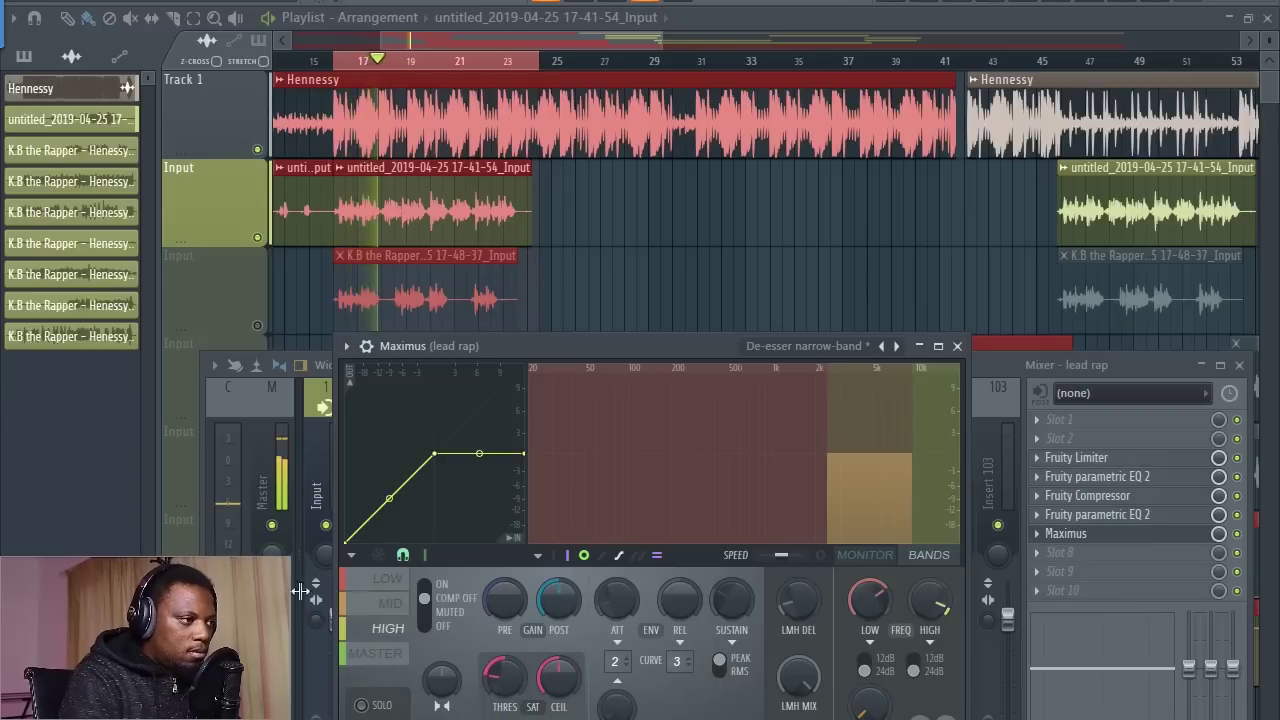
left_click(388, 605)
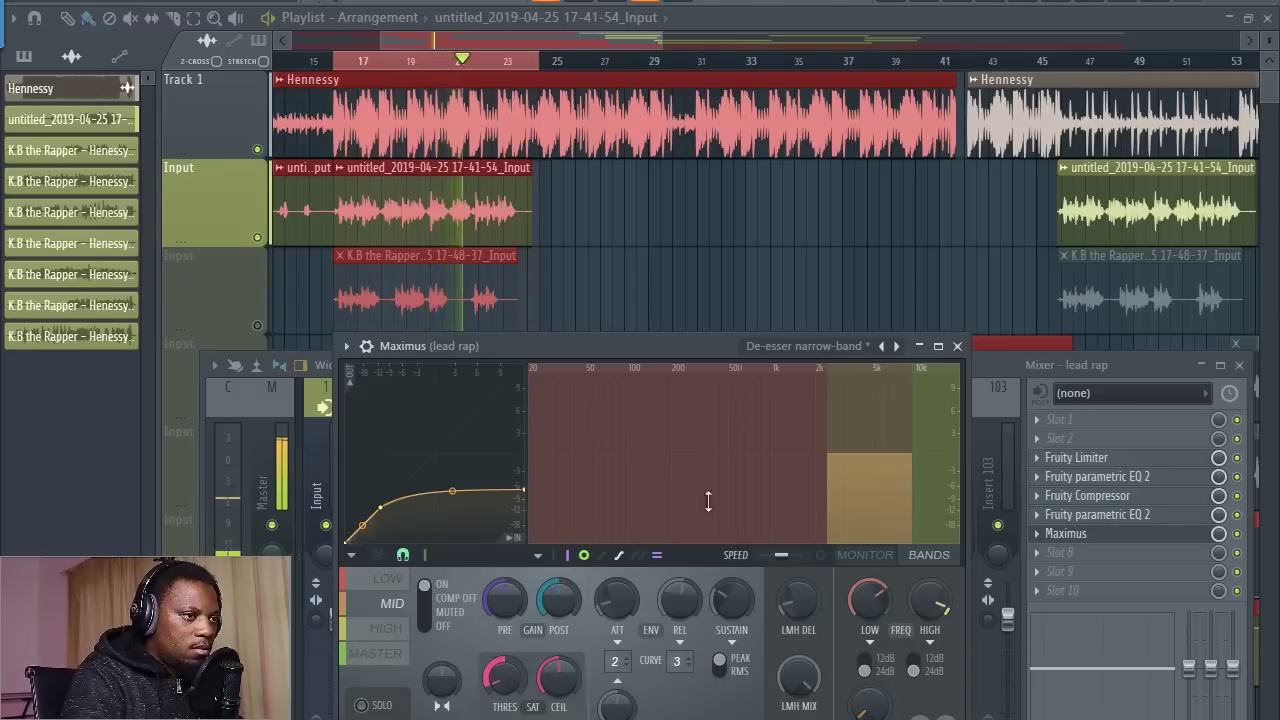
key("space")
- Play the loop repeatedly with Maximus bypassed and enabled on the lead rap to compare the de-essing
left_click(1237, 534)
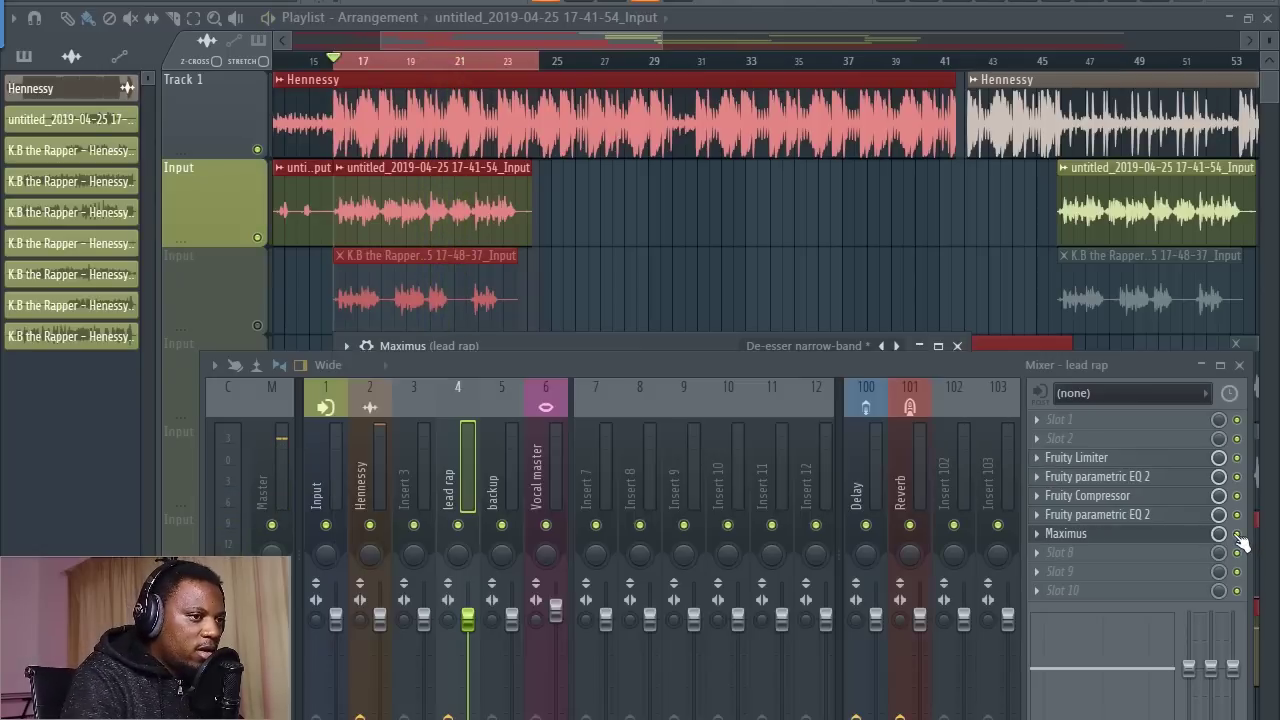
key("space")
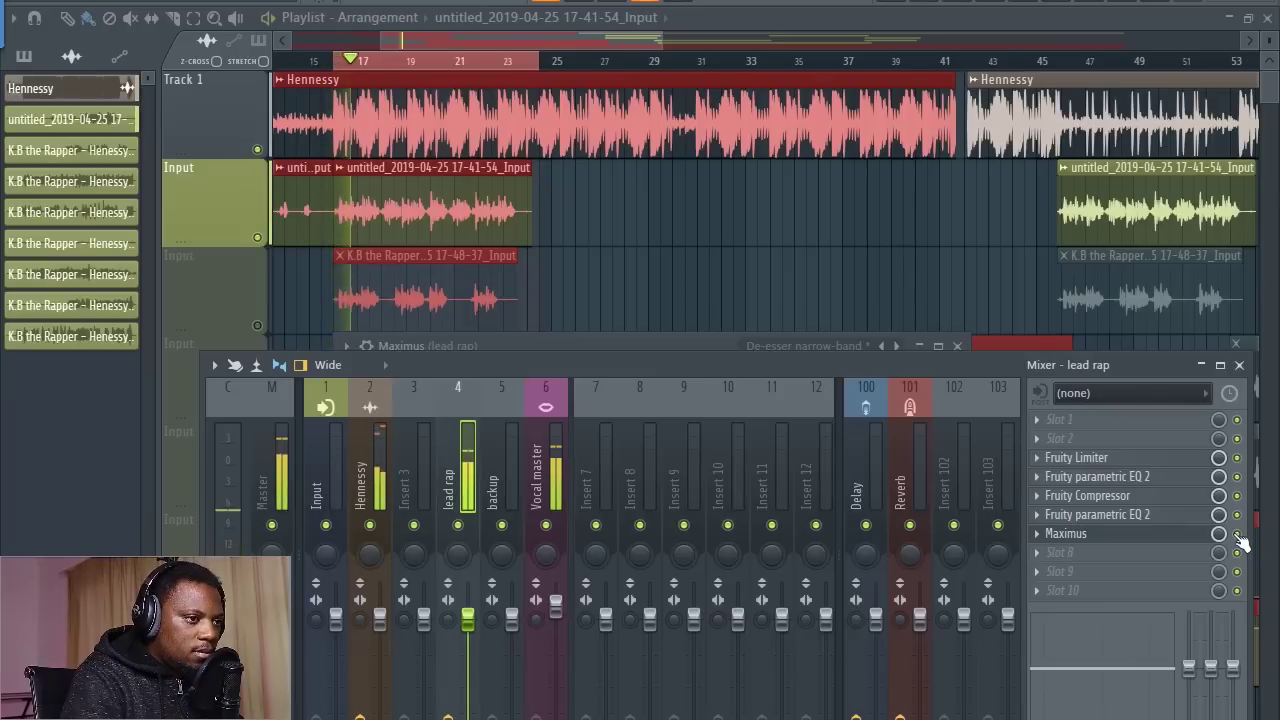
key("space")
key("space")
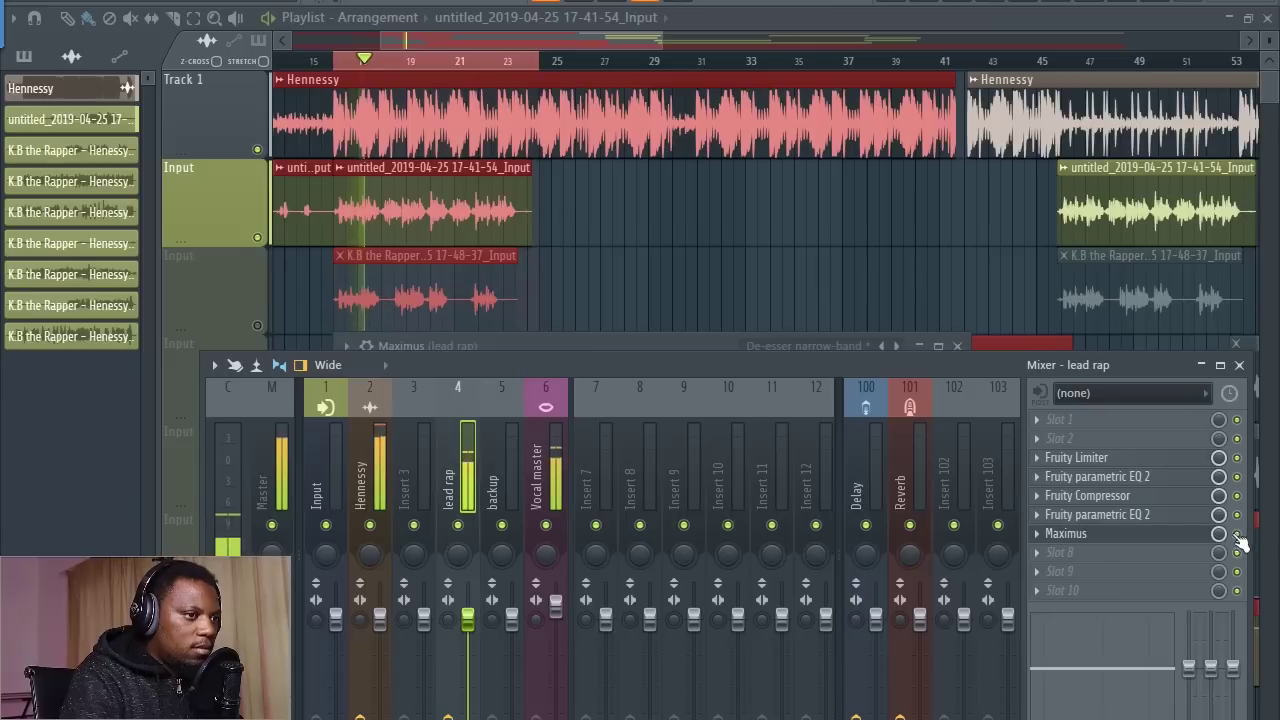
key("space")
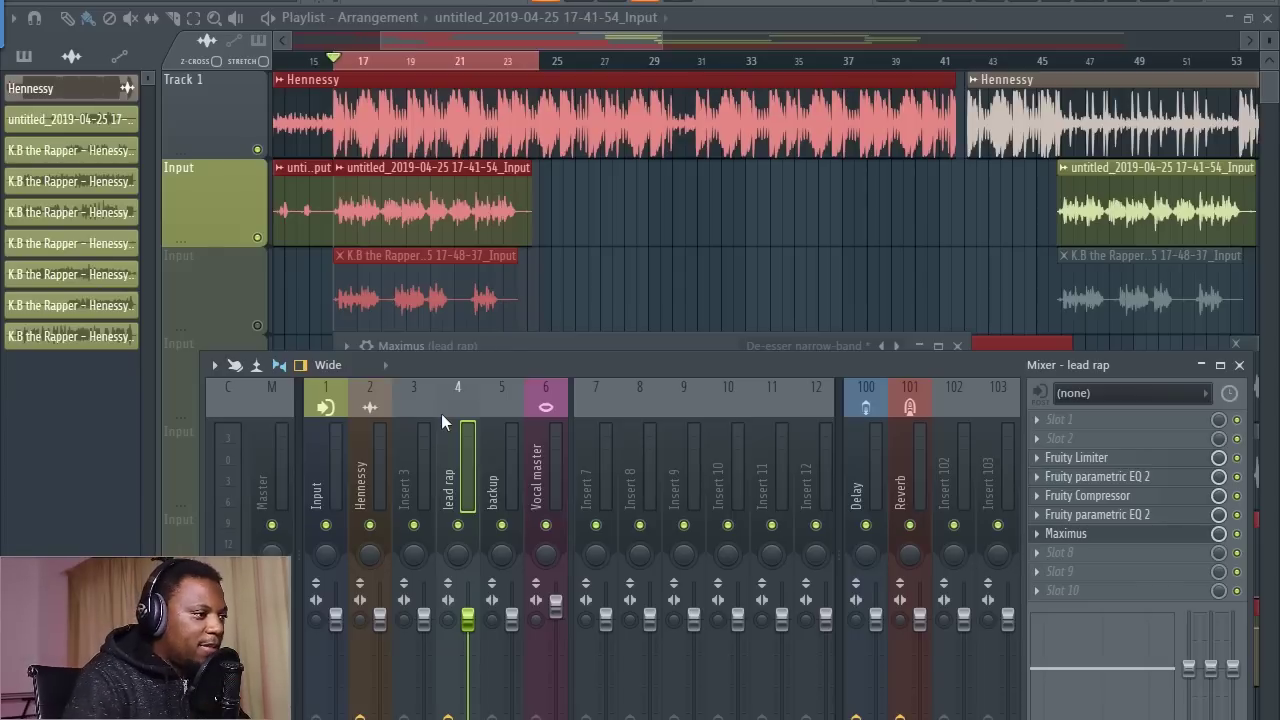
key("space")
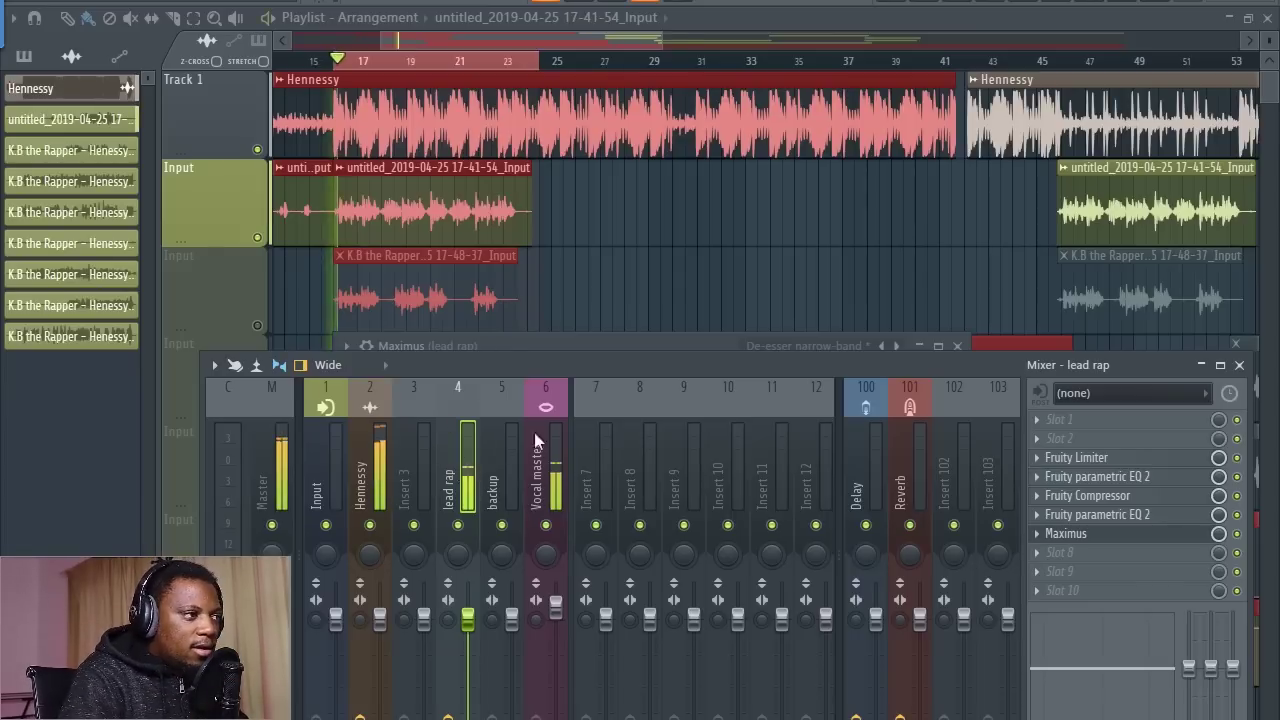
- Copy the lead rap's Maximus with its settings into slot 1 of the Vocal master insert and close its window
left_click(1040, 533)
left_click_drag(1060, 554, 551, 525)
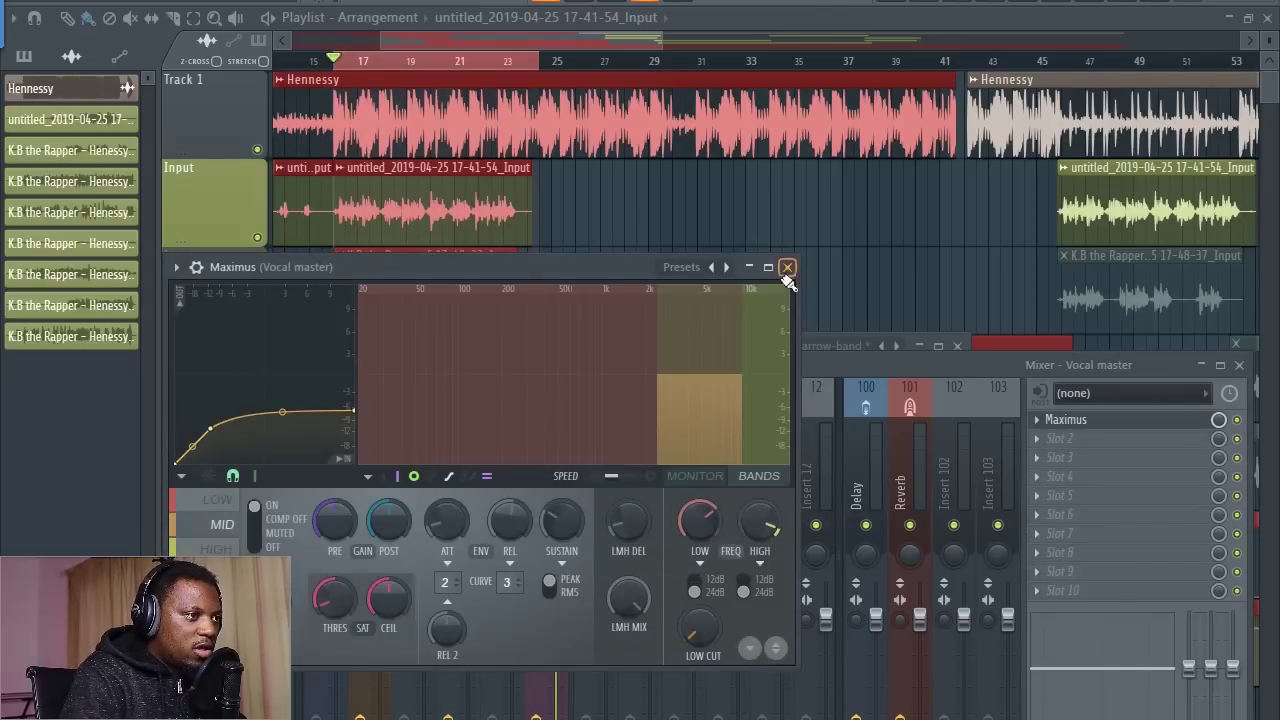
left_click(787, 267)
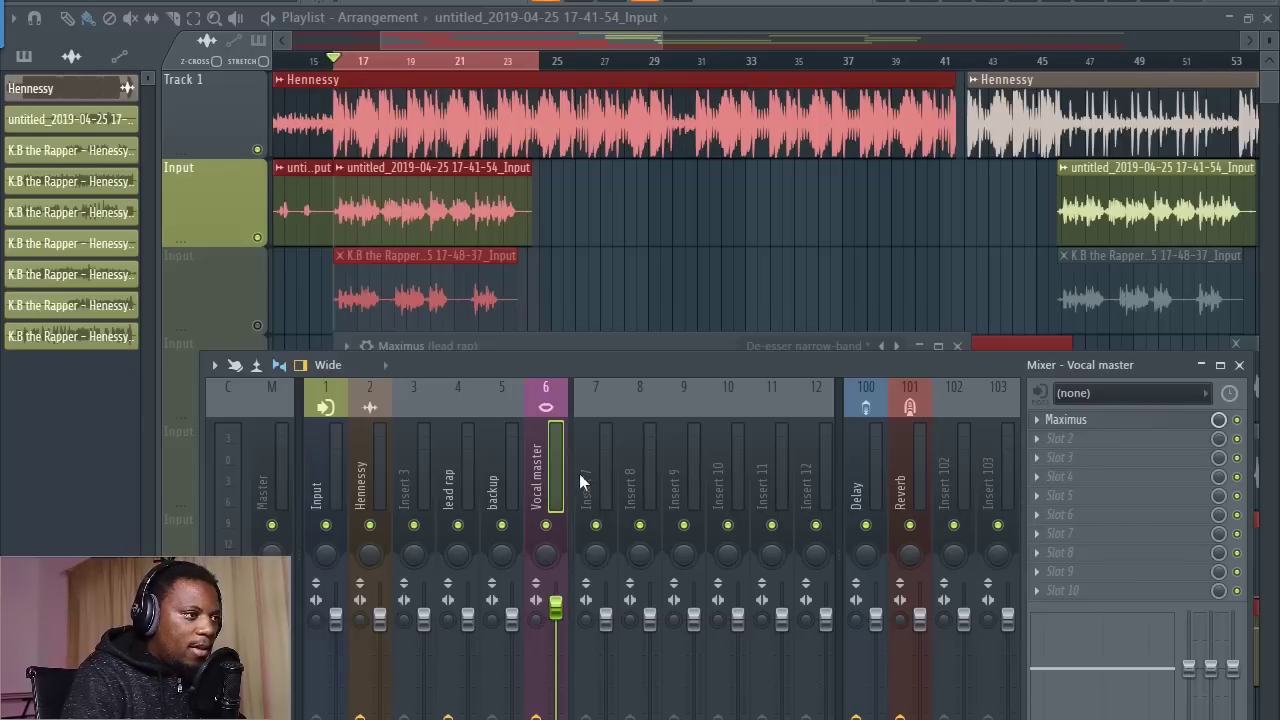
- Compare the effect chains of the lead rap and backup inserts
left_click(465, 482)
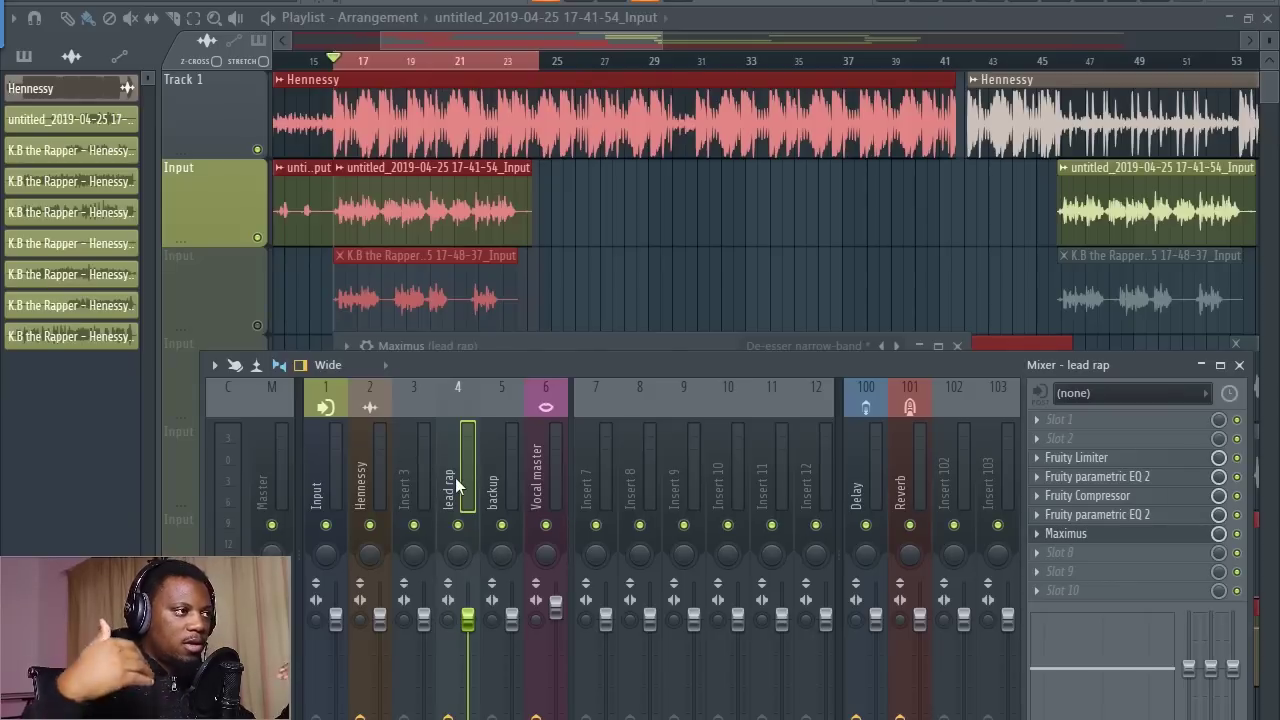
left_click(497, 480)
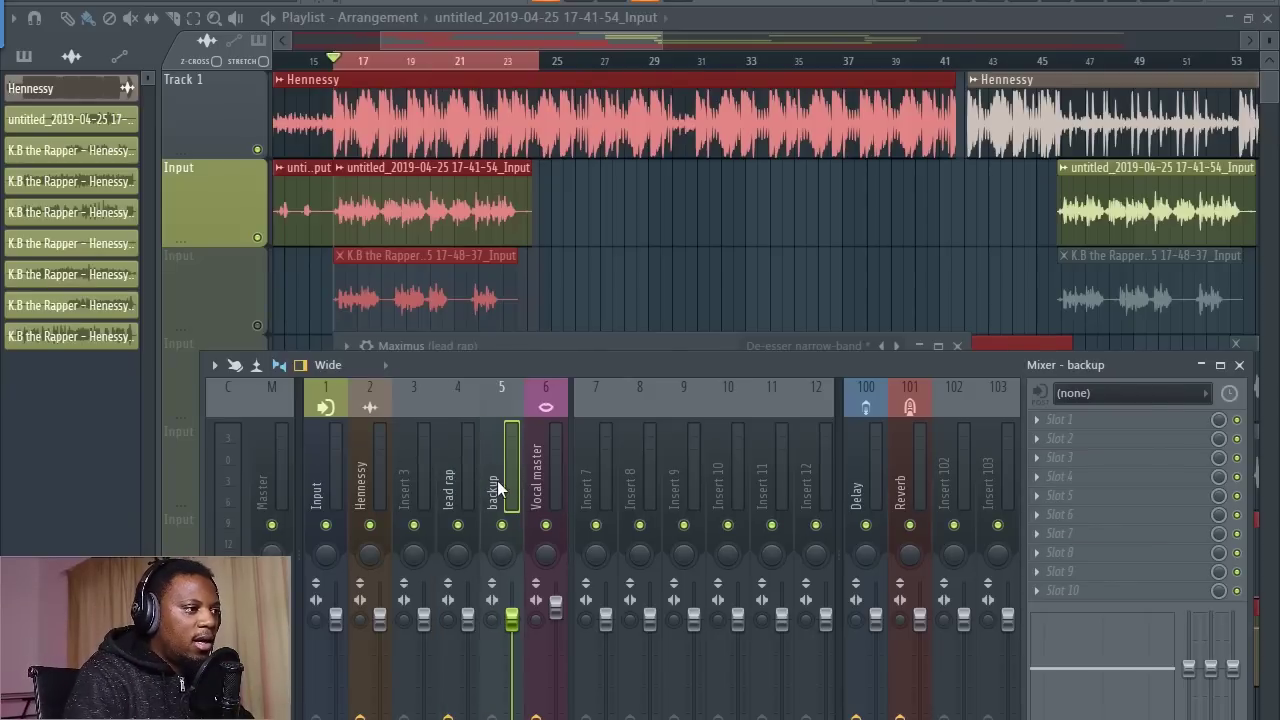
left_click(464, 471)
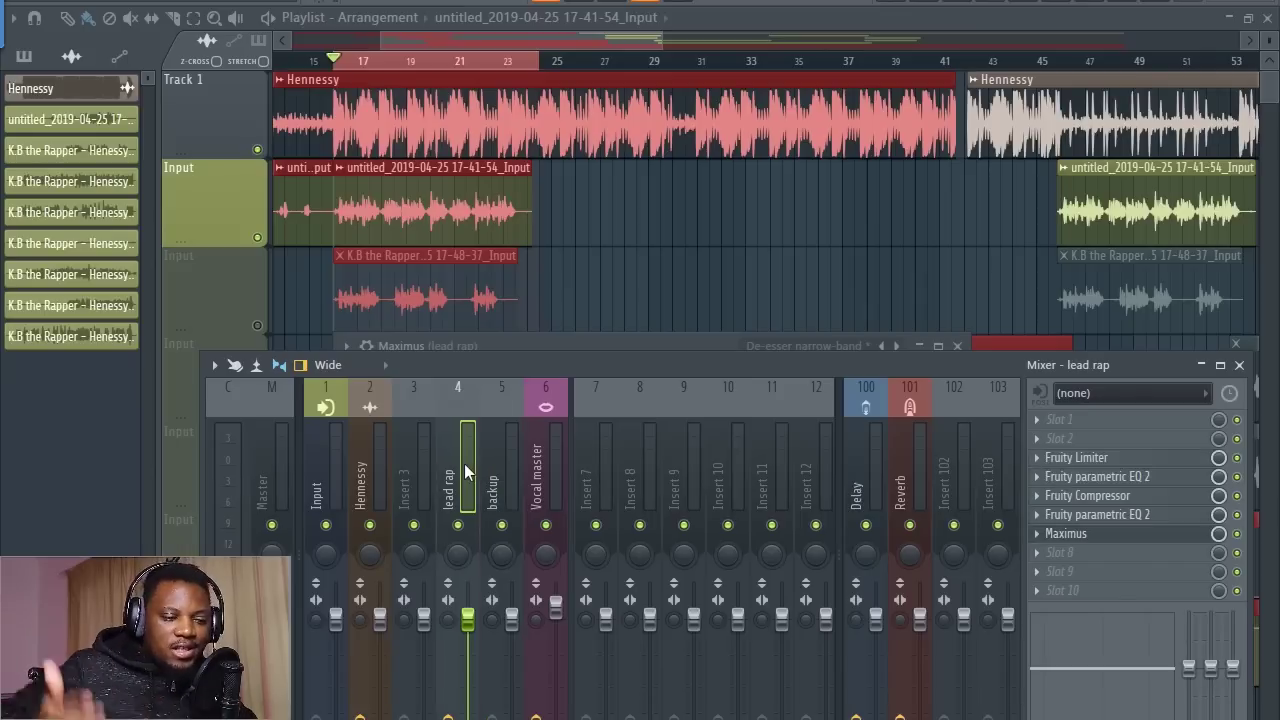
left_click(496, 456)
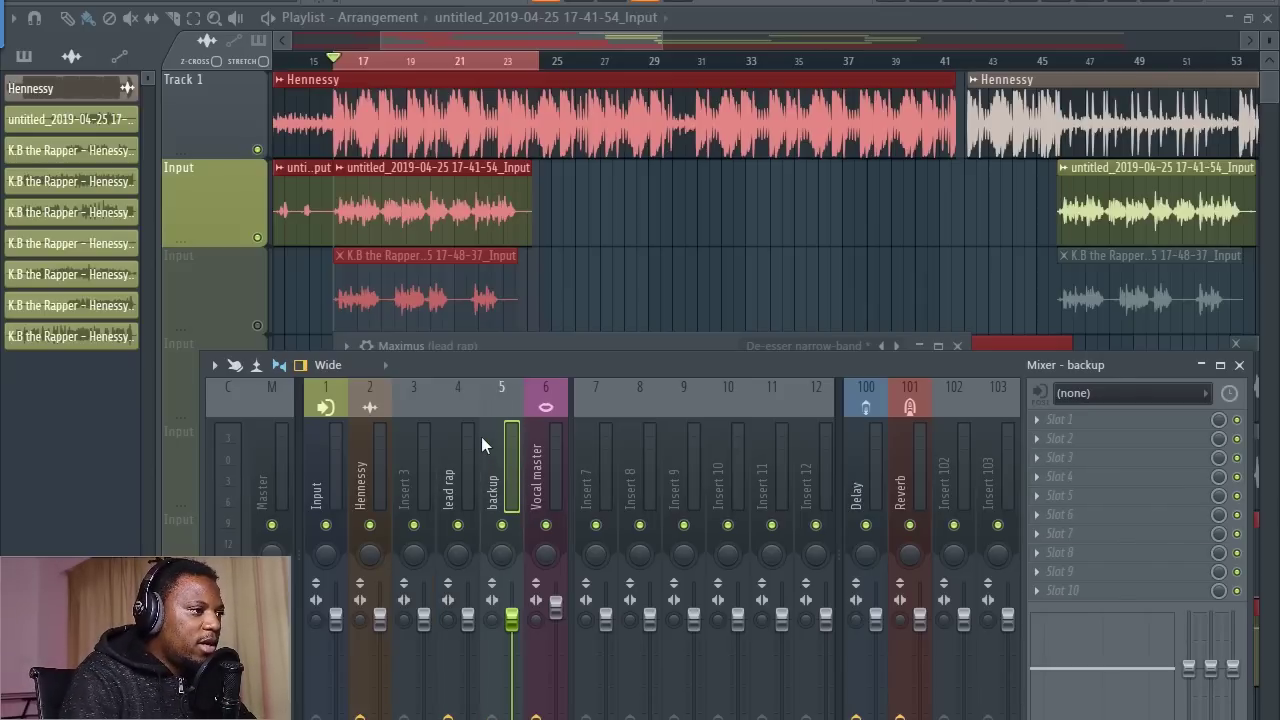
left_click(464, 470)
left_click(498, 469)
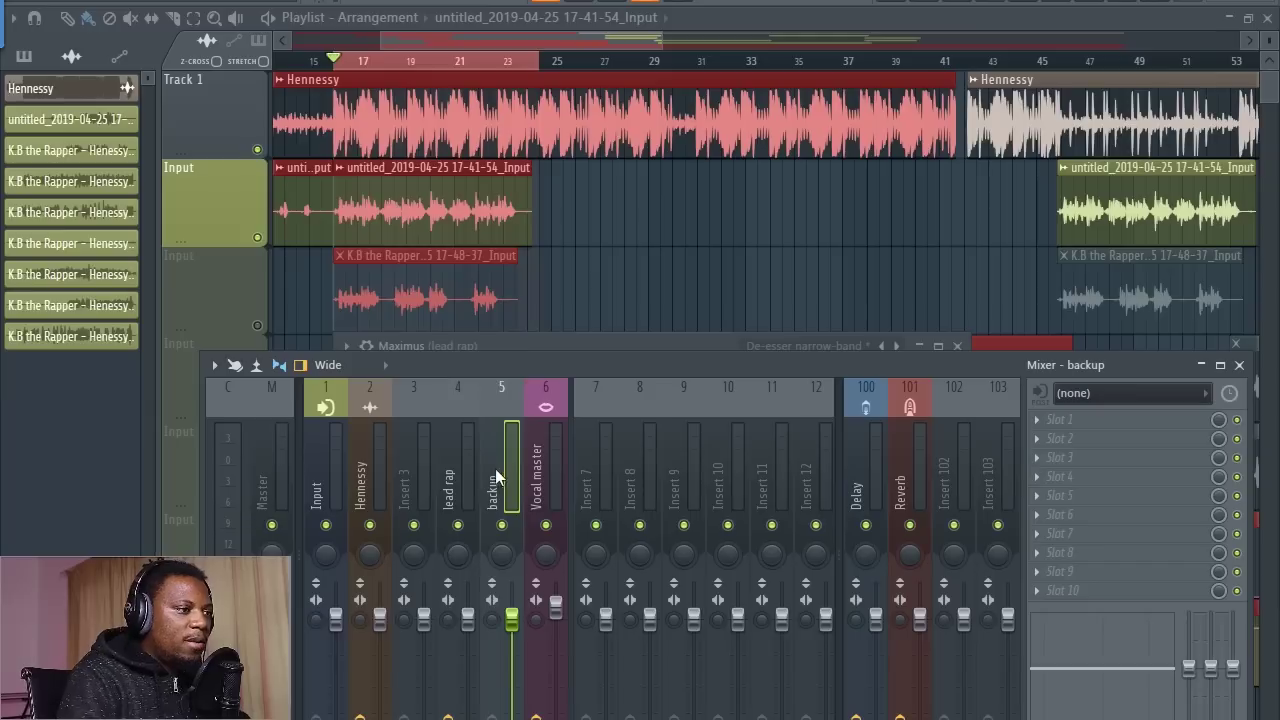
- Save the lead rap insert's mixer track state as "main vocals"
left_click(457, 470)
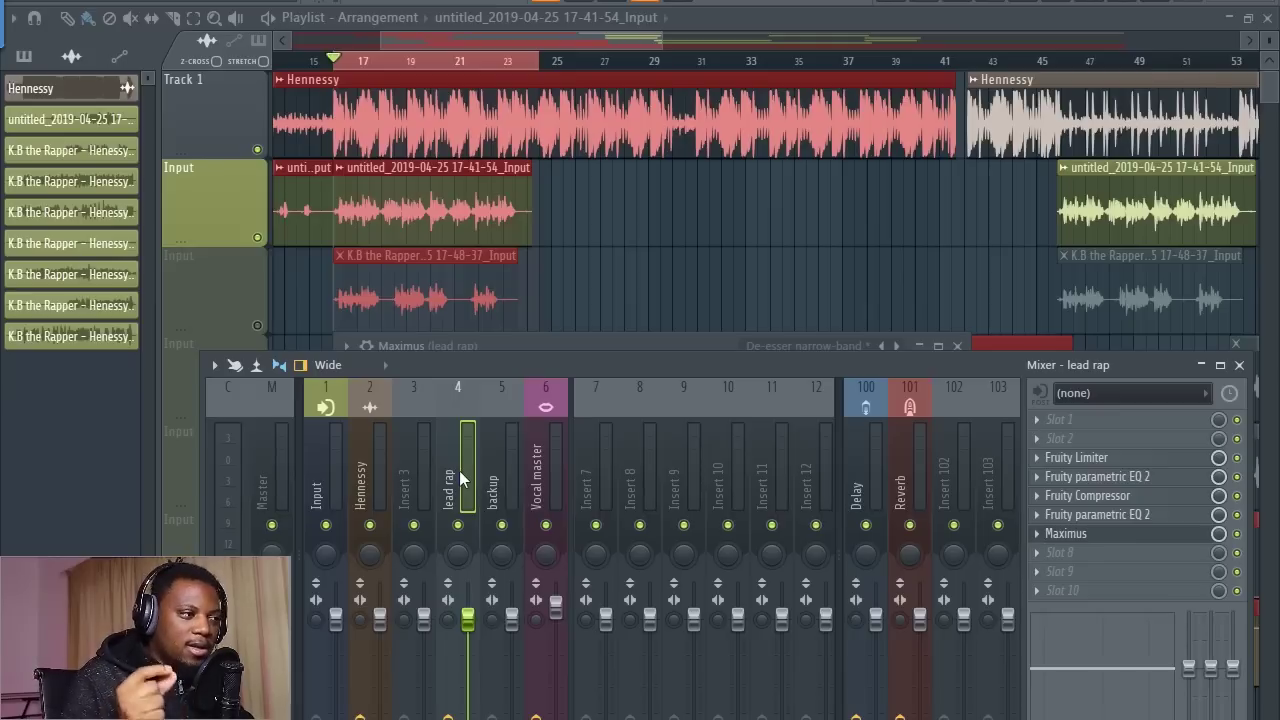
right_click(473, 454)
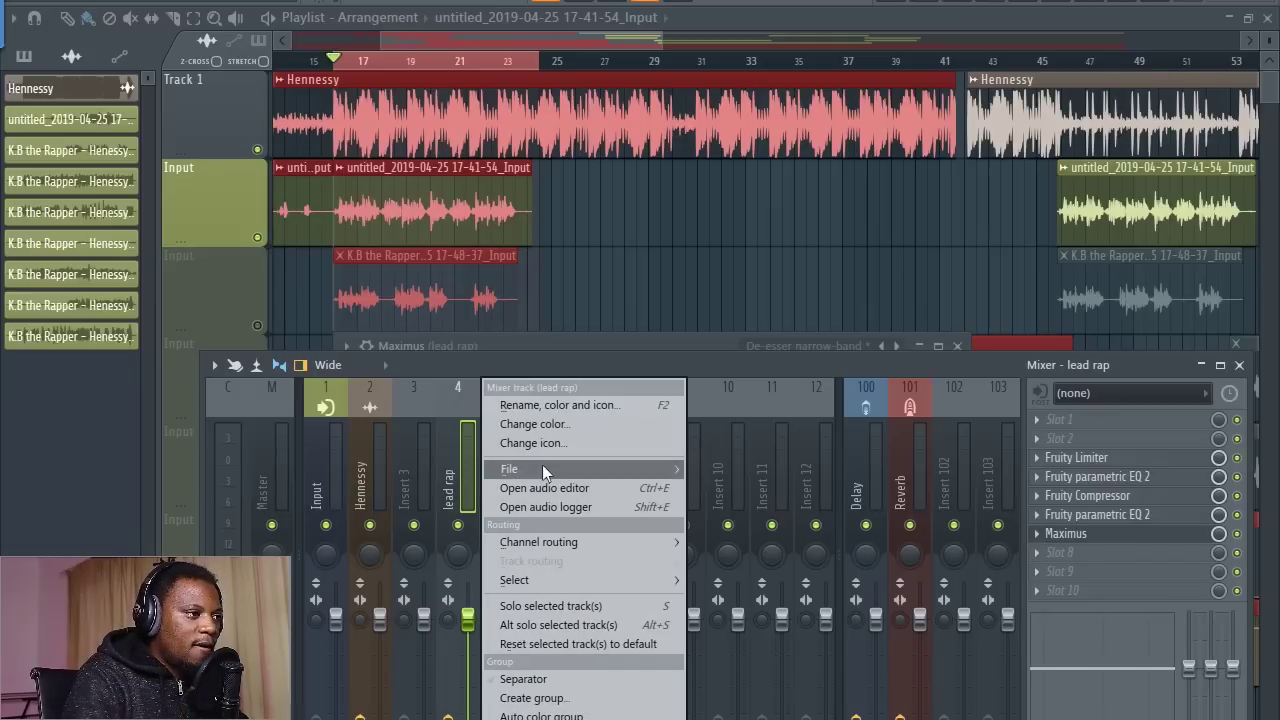
mouse_move(512, 469)
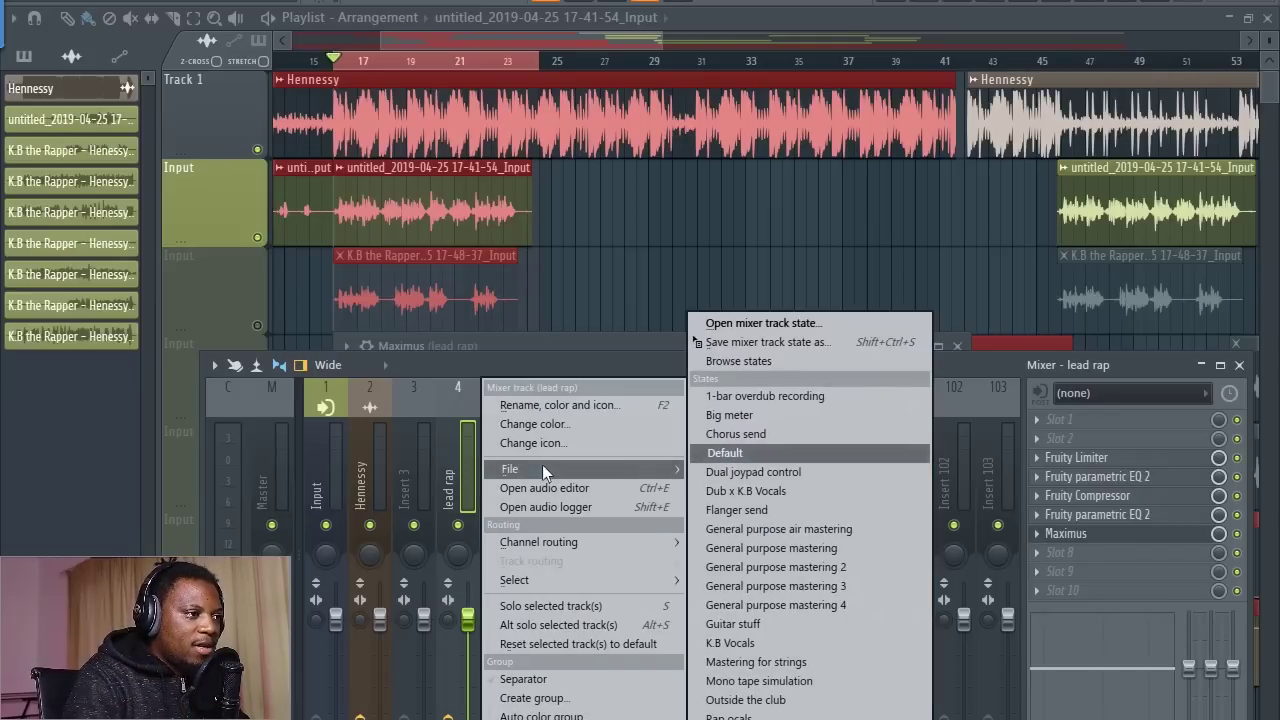
left_click(719, 343)
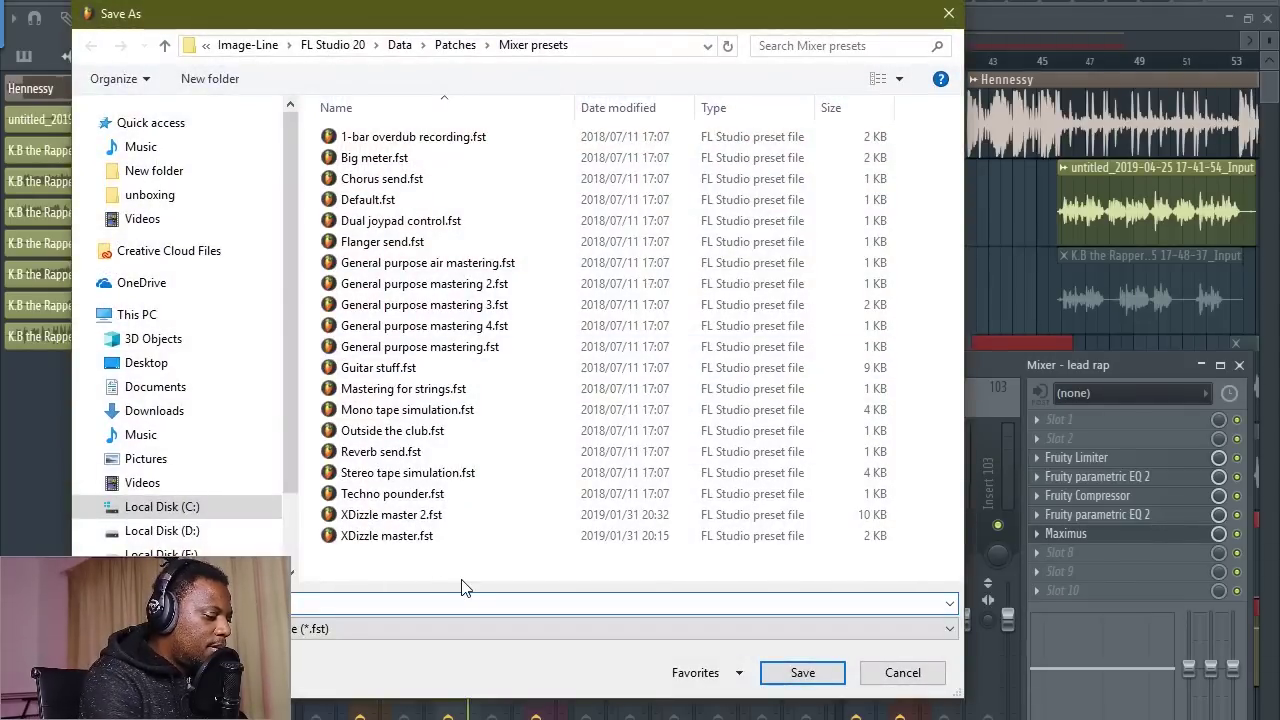
key("Escape")
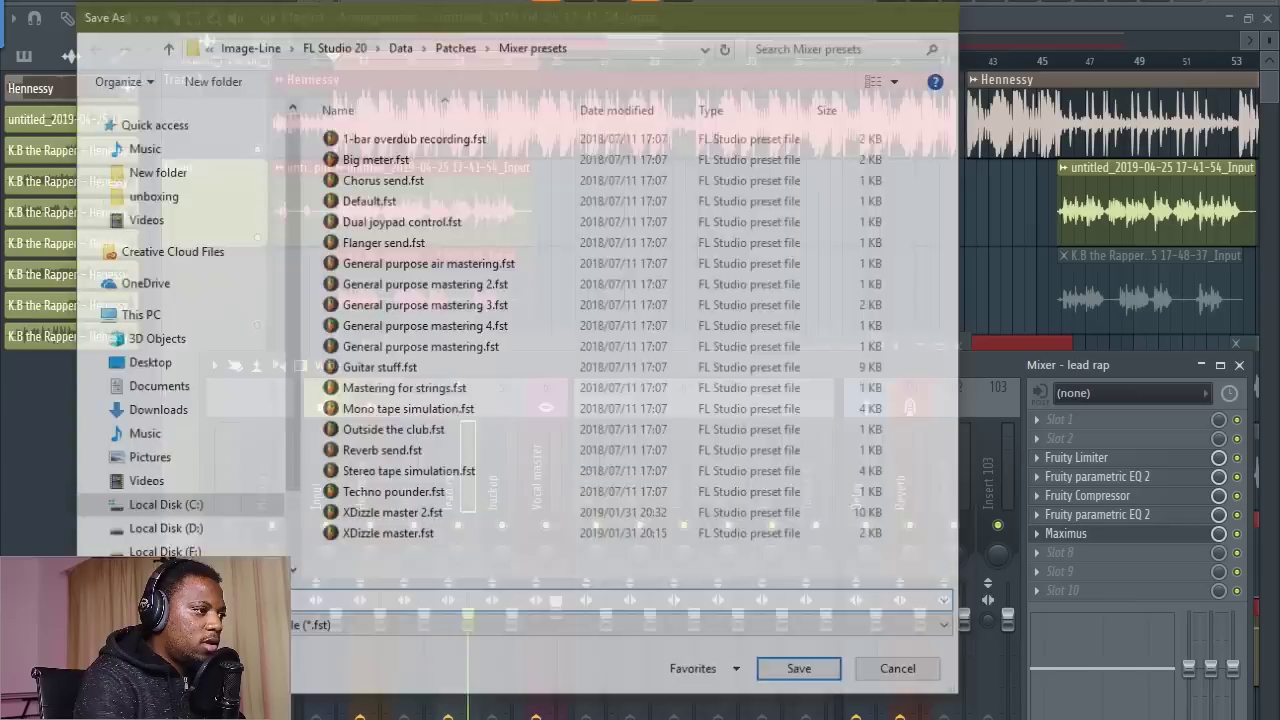
- Load the "main vocals" mixer track state onto the backup insert and select that insert
right_click(510, 443)
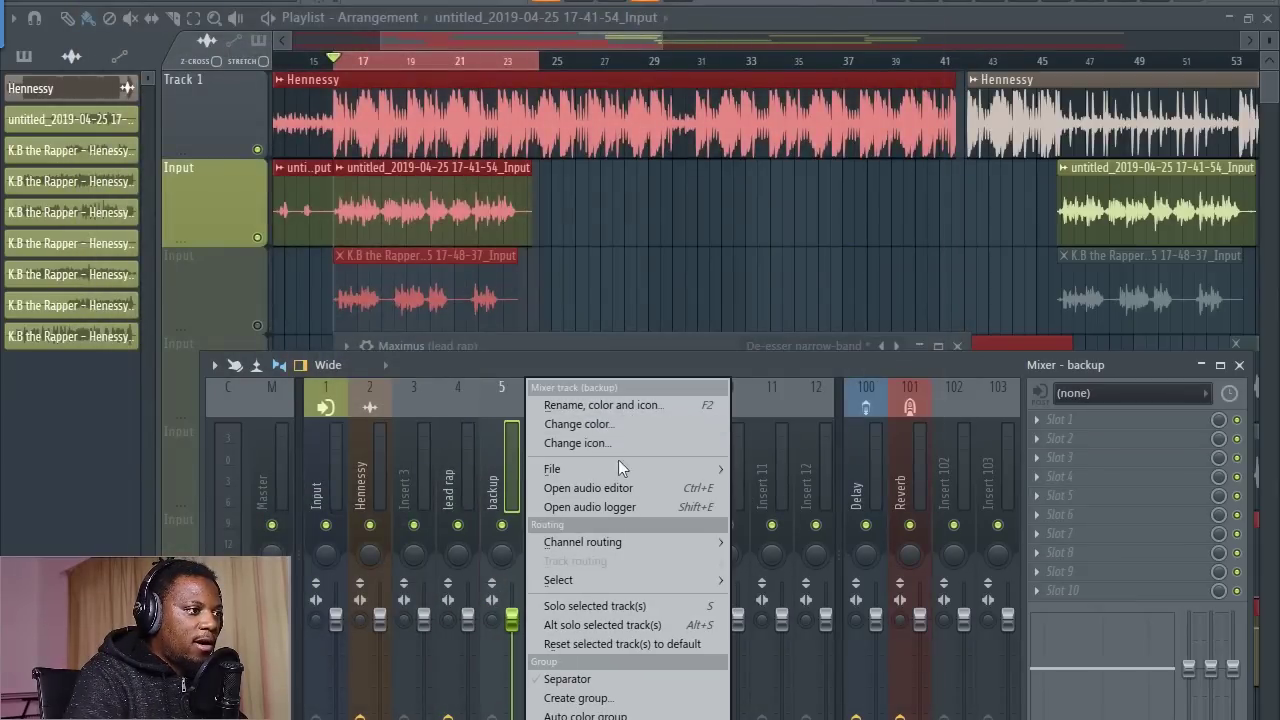
mouse_move(614, 471)
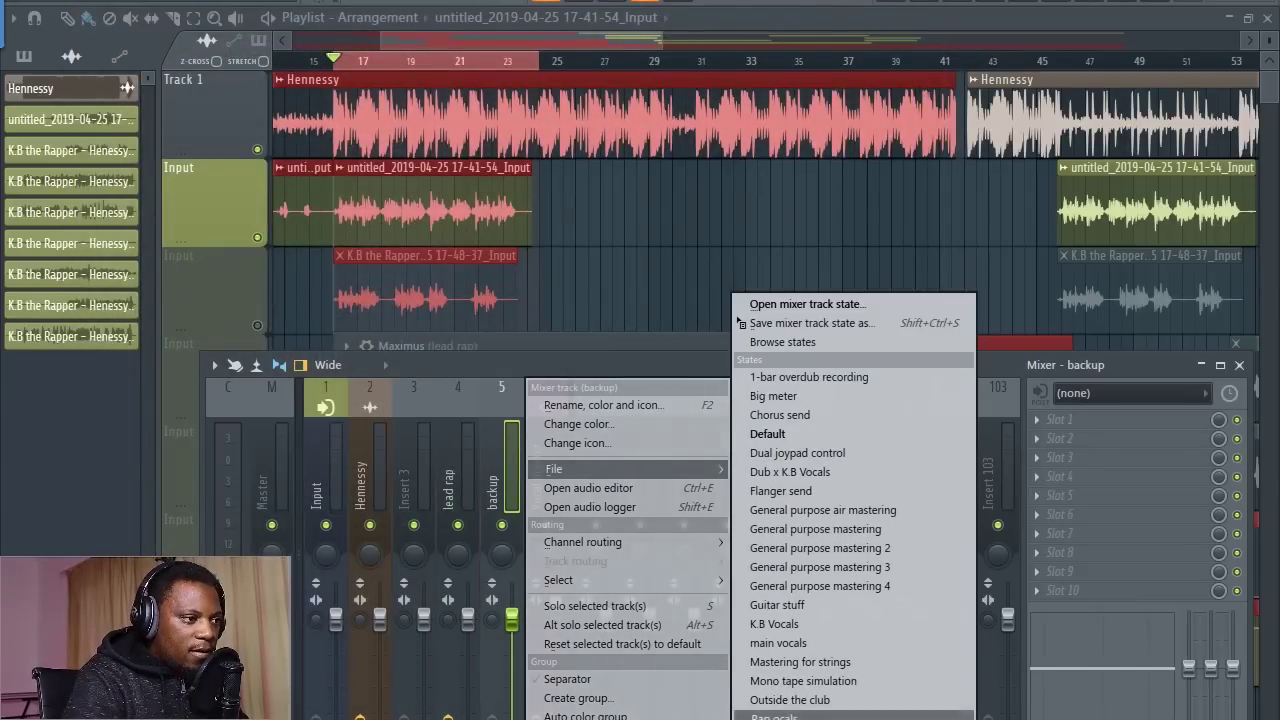
left_click(810, 642)
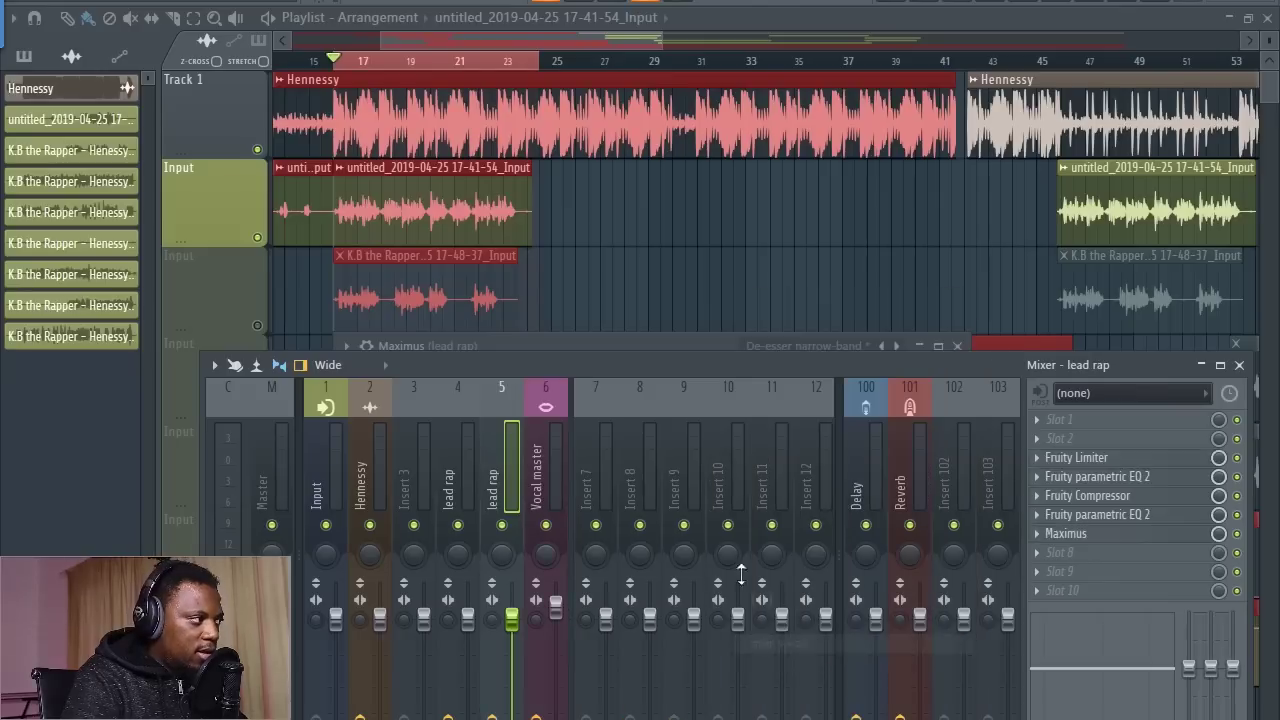
left_click(562, 478)
left_click(504, 476)
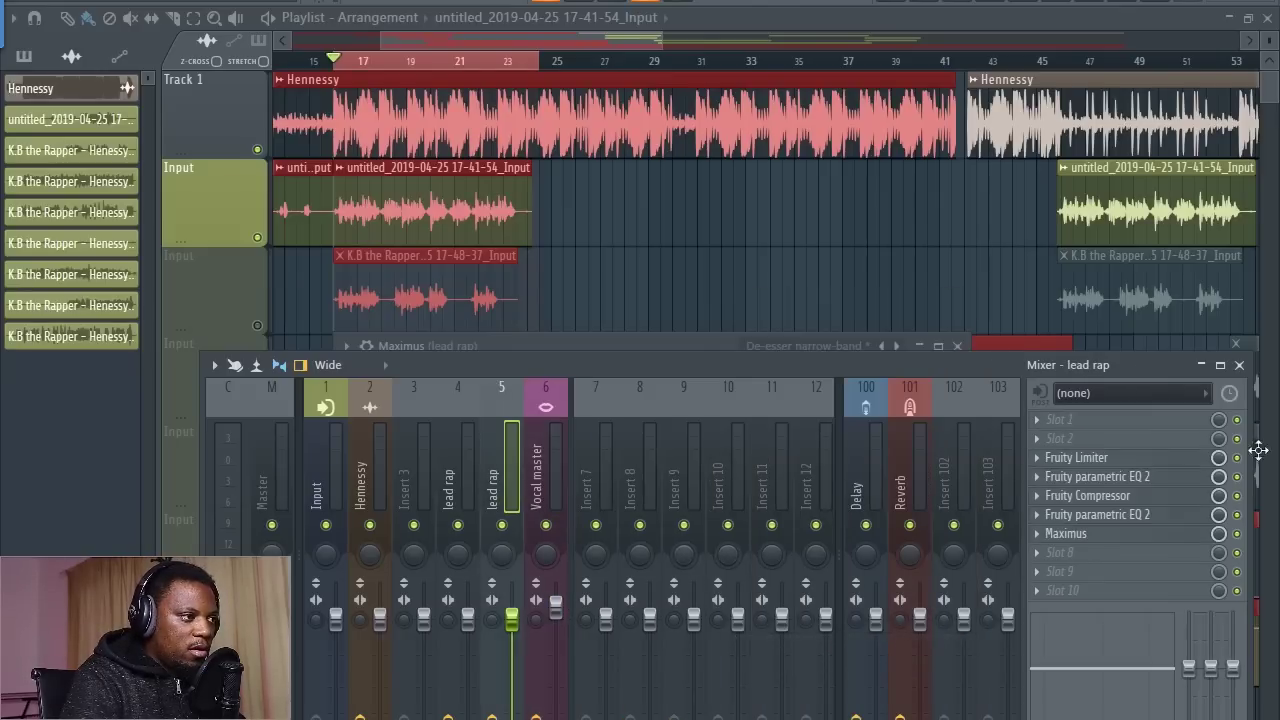
- Set the Fruity Compressor on insert 5 to a -11.8 dB threshold and 2.8:1 ratio, checking its first EQ
left_click(1108, 478)
left_click(1075, 495)
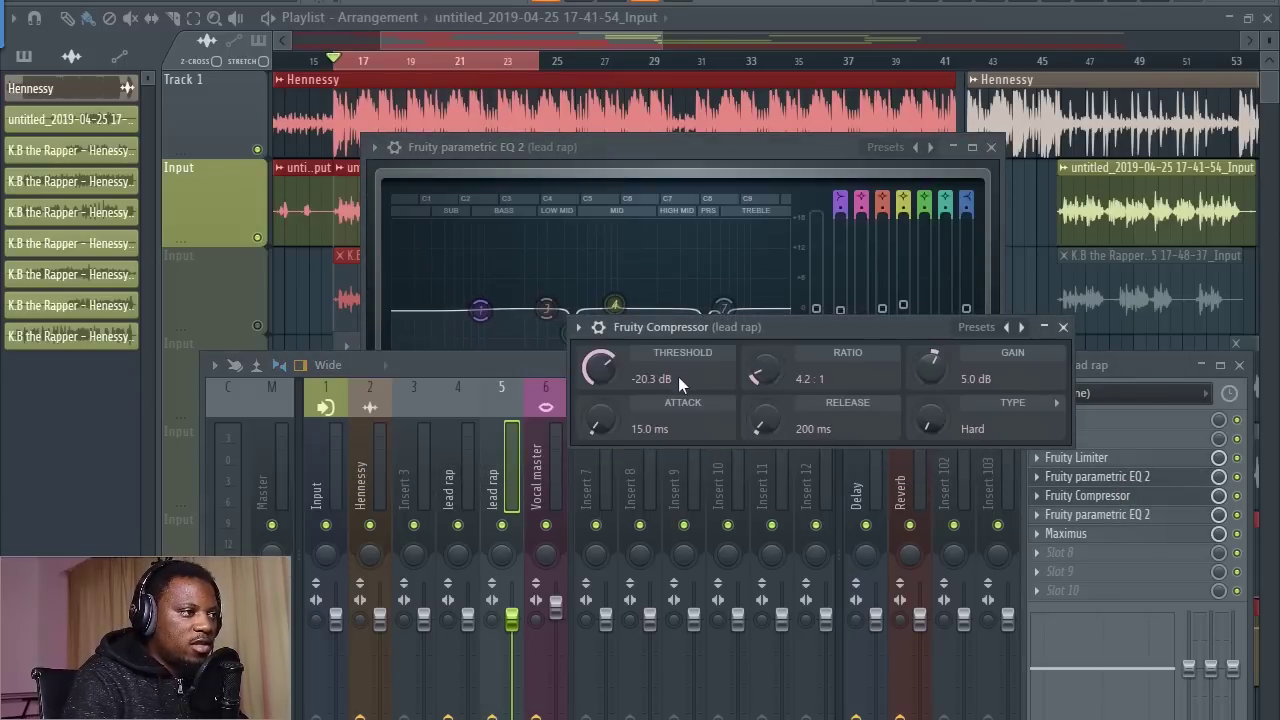
left_click_drag(601, 368, 601, 341)
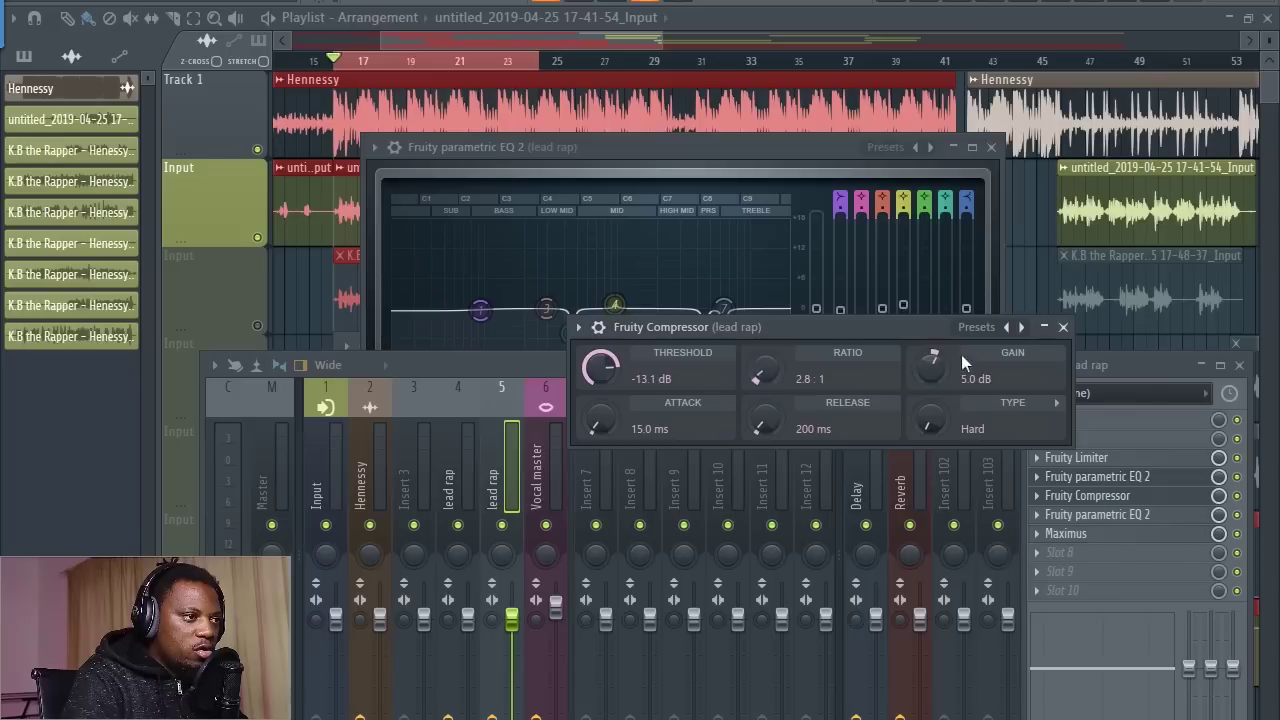
left_click(1063, 327)
left_click(991, 147)
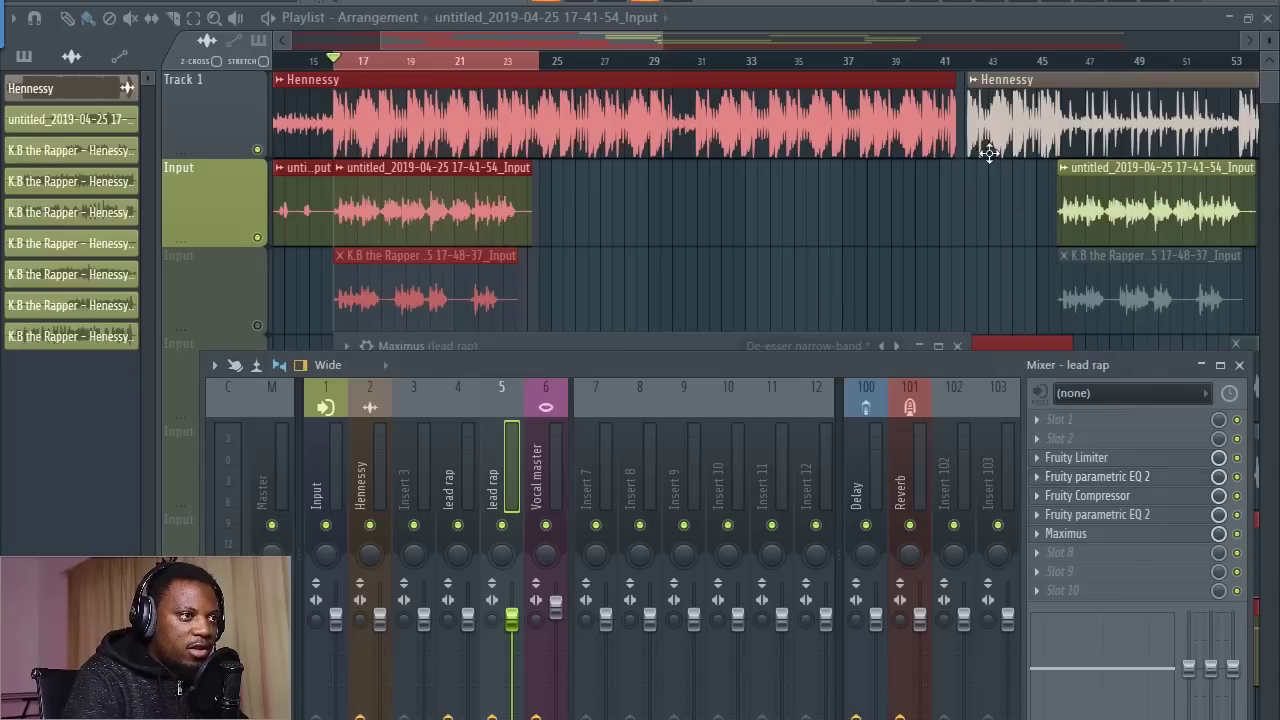
left_click(1120, 497)
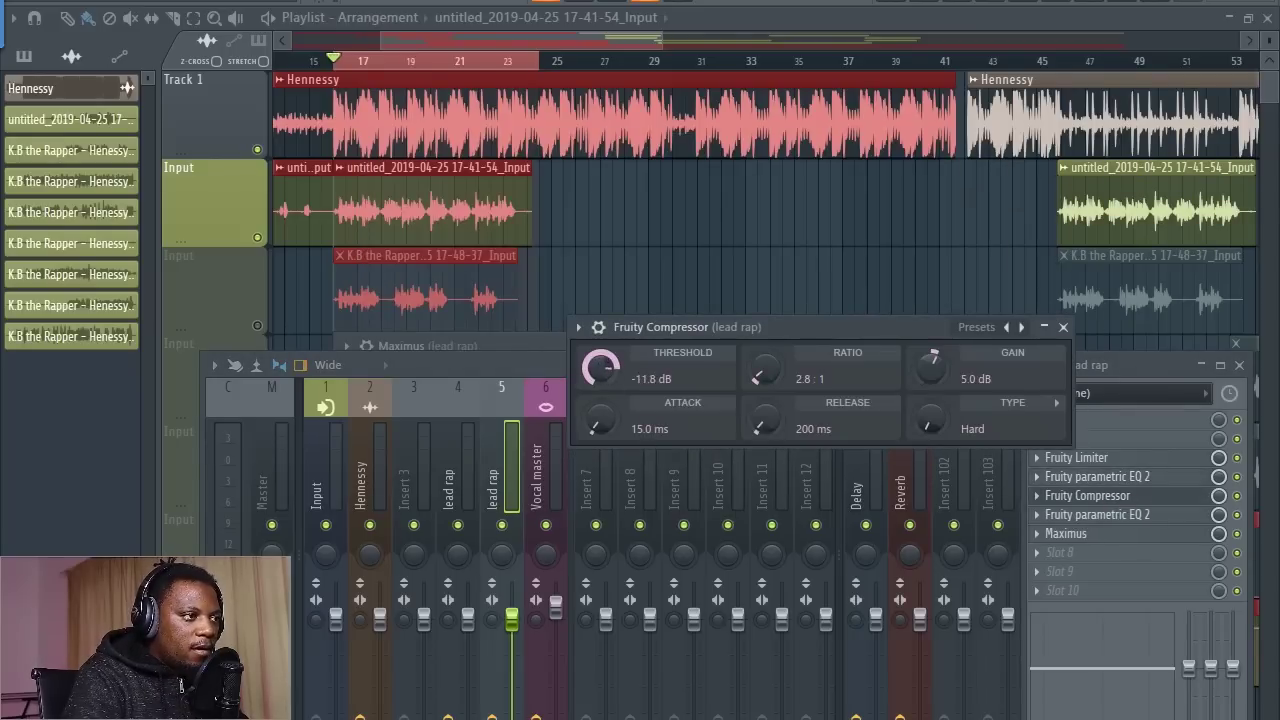
left_click(1063, 327)
- Soften the low cut of band 1 and lower the treble boosts of bands 6 and 7 in insert 5's second EQ
left_click(1108, 516)
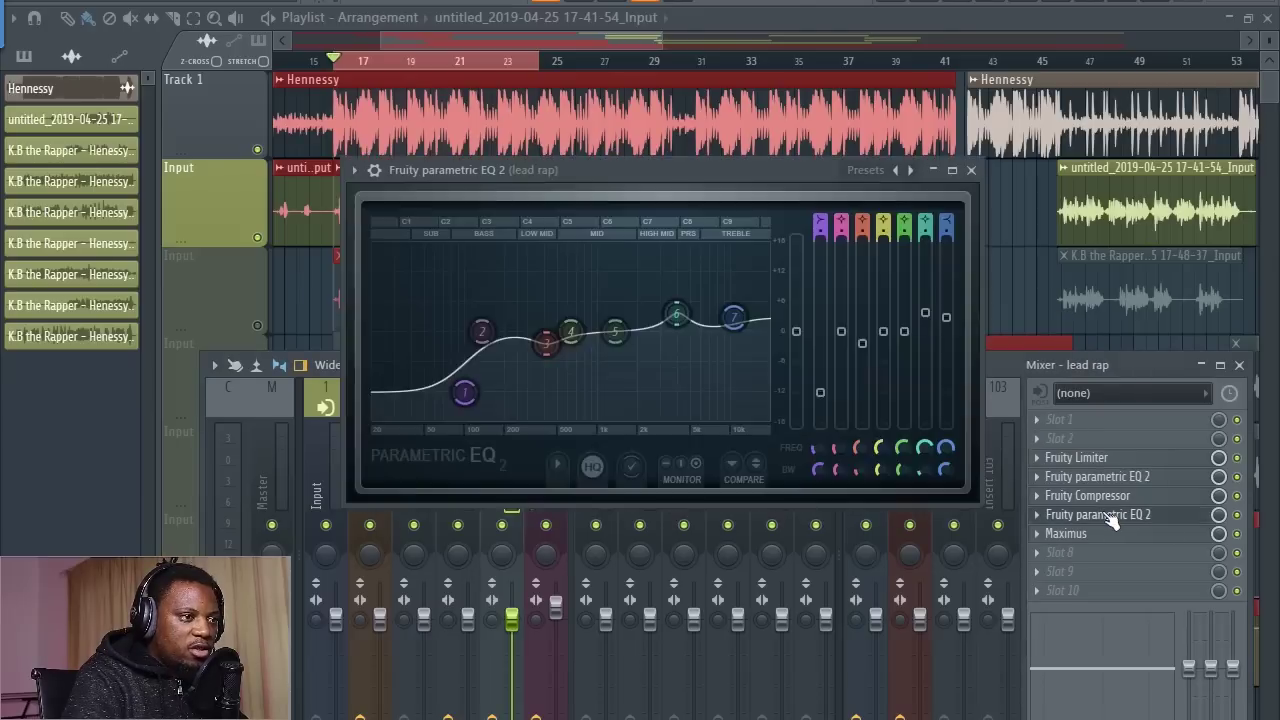
left_click_drag(464, 391, 472, 361)
mouse_move(676, 313)
left_mouse_down()
mouse_move(732, 330)
mouse_move(677, 327)
left_mouse_up()
left_click_drag(472, 361, 473, 355)
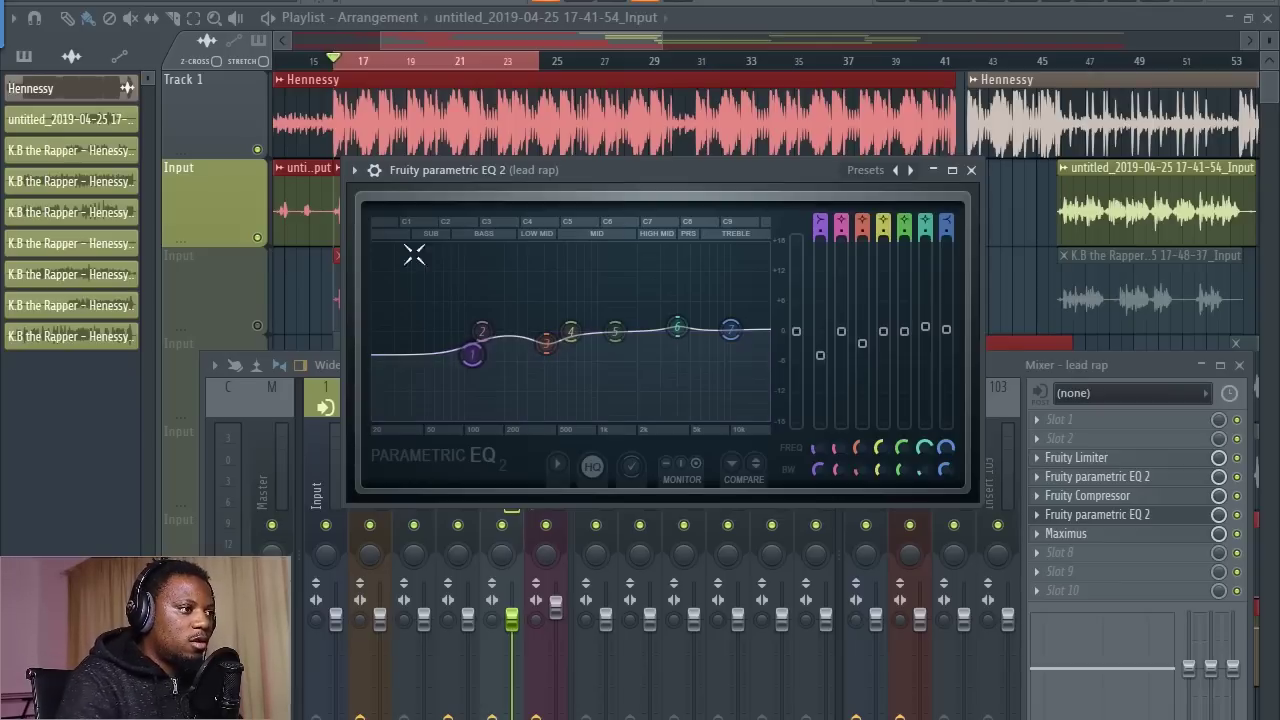
left_click(970, 170)
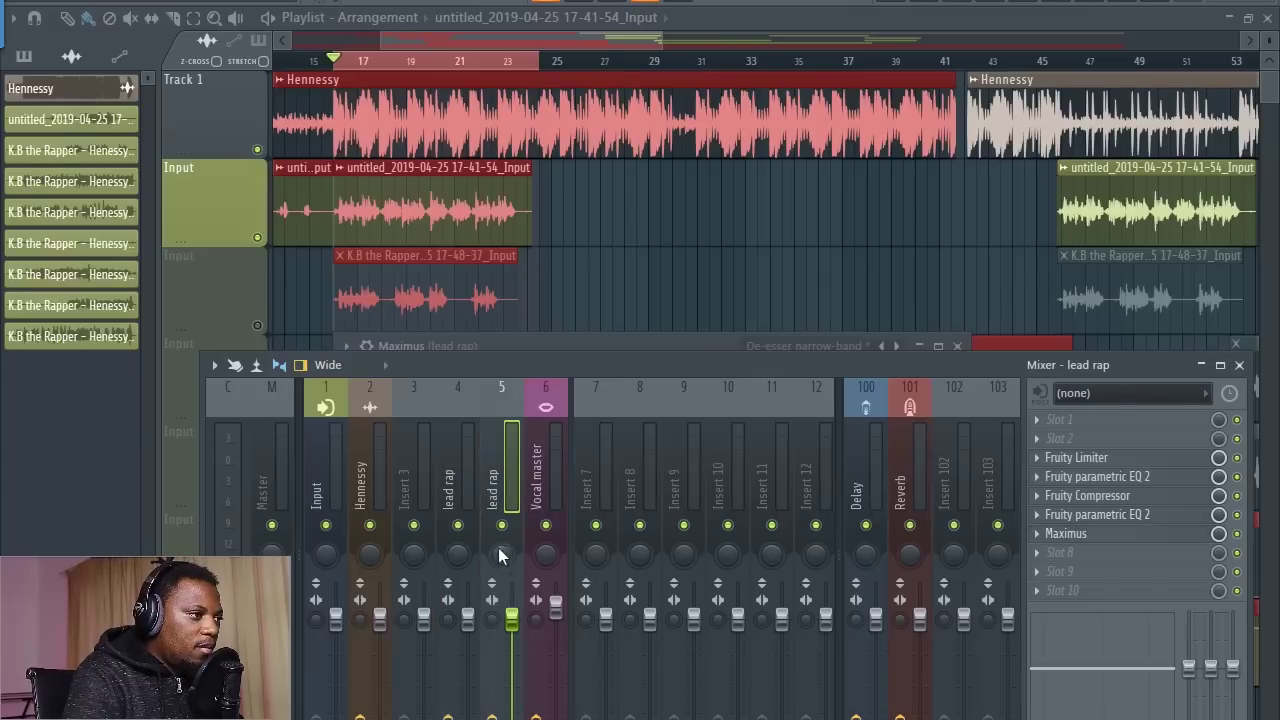
- Rename mixer insert 5 as "backup rap"
middle_click(510, 518)
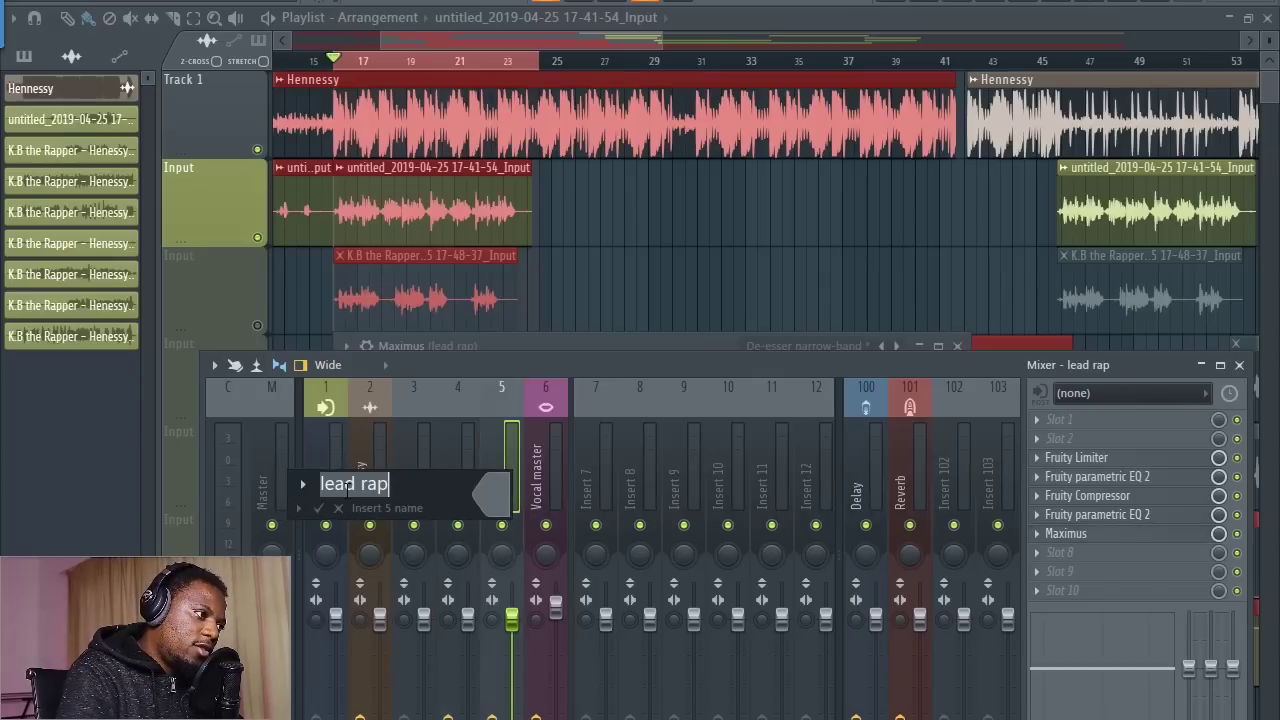
left_click_drag(357, 485, 273, 483)
type("backu")
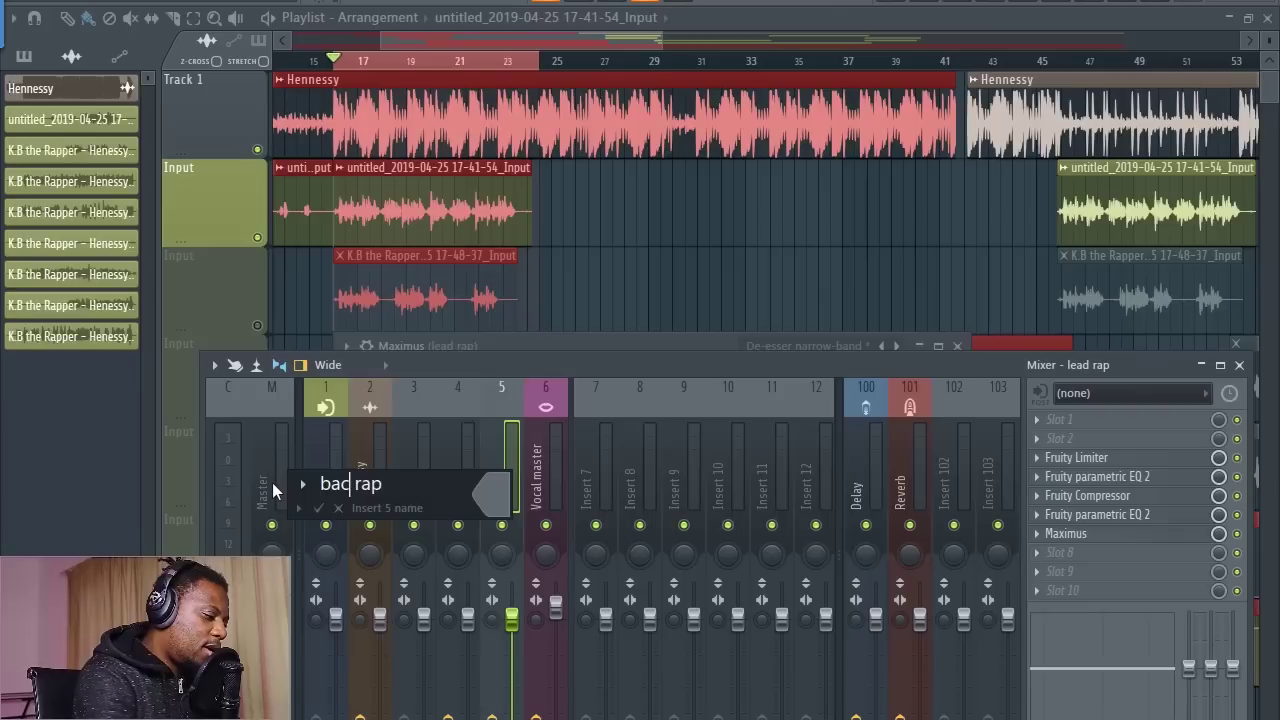
type("p")
key("Return")
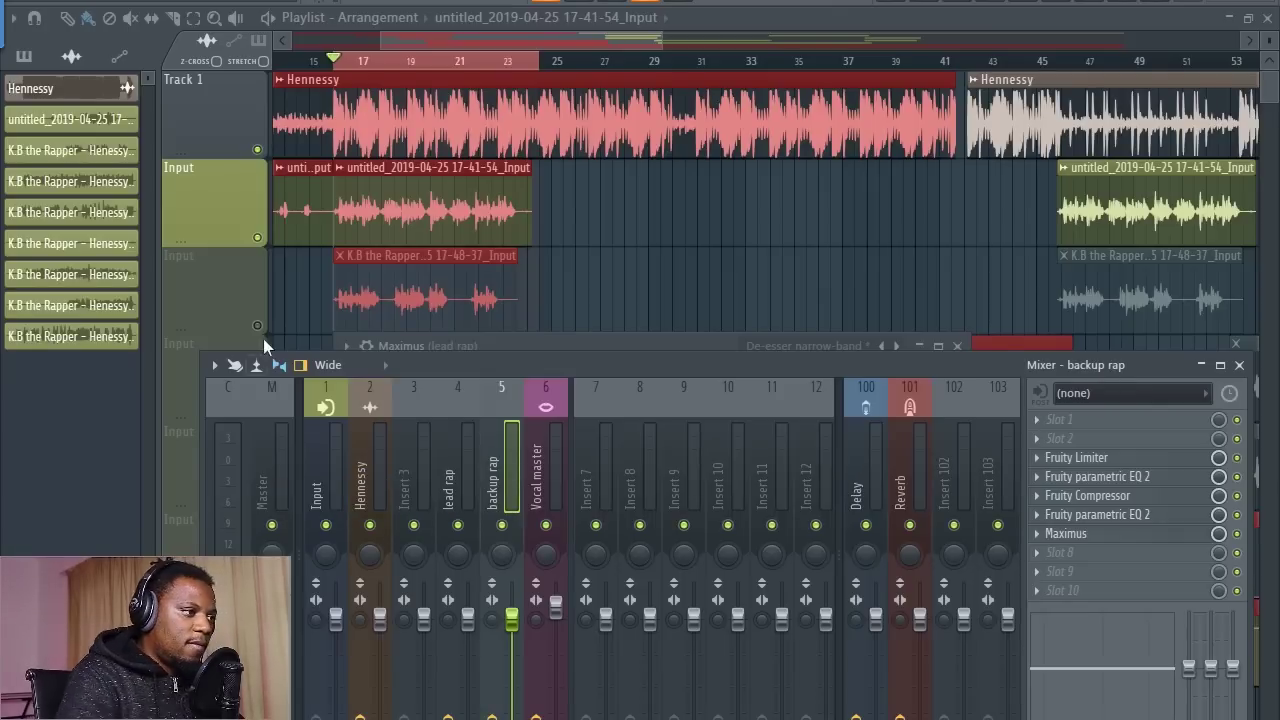
- Unmute the backup vocal track under the lead during playback and check that its 17-48-37 clip is routed to mixer track 5
key("space")
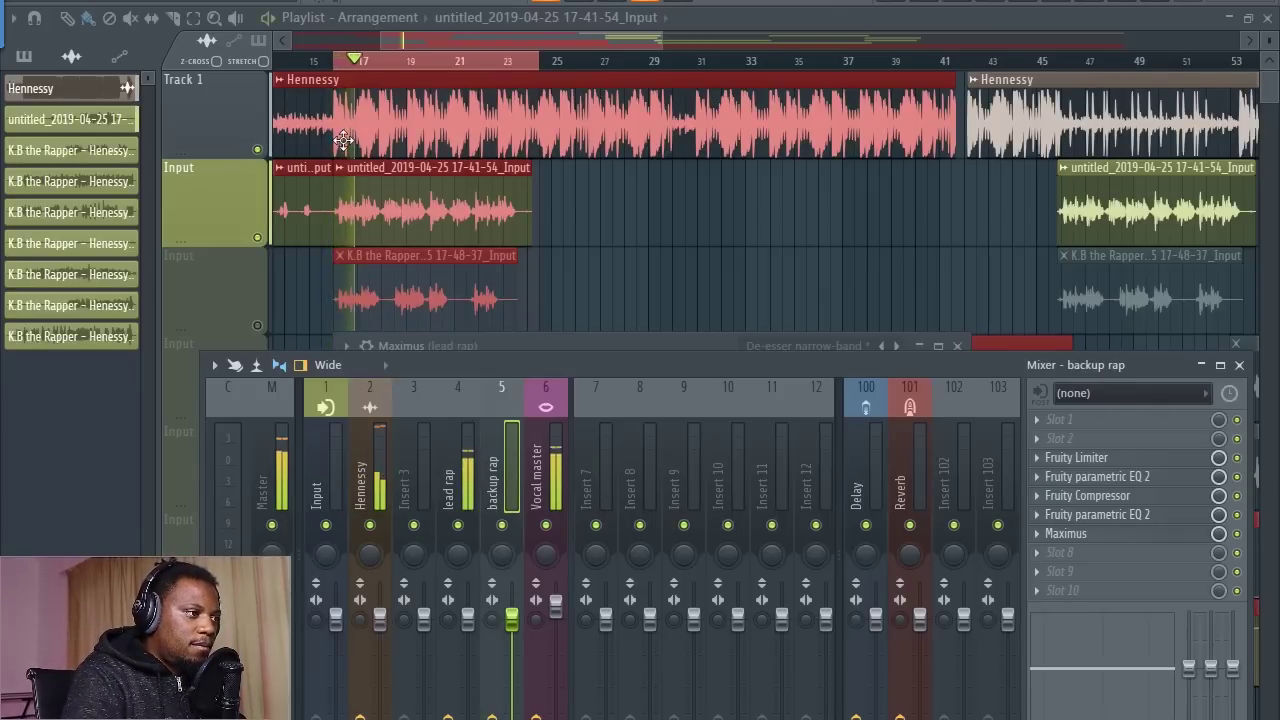
scroll(330, 64, "up", 1)
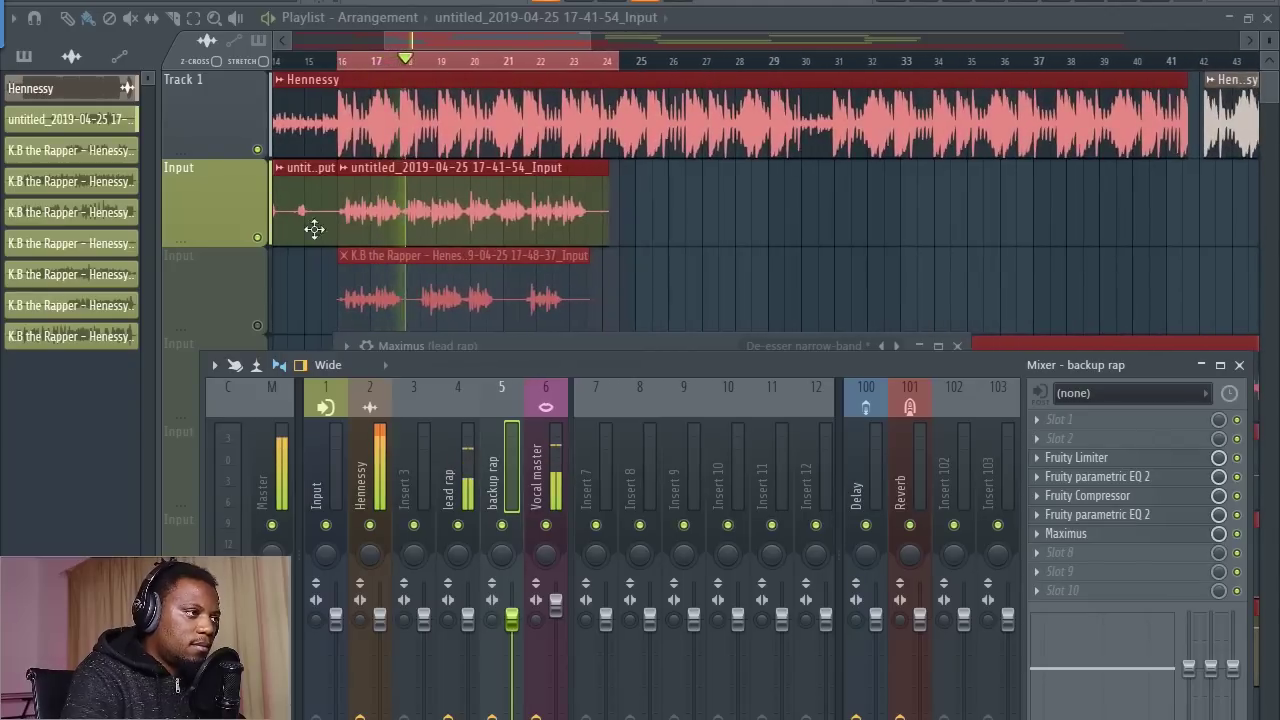
left_click(257, 325)
double_click(367, 288)
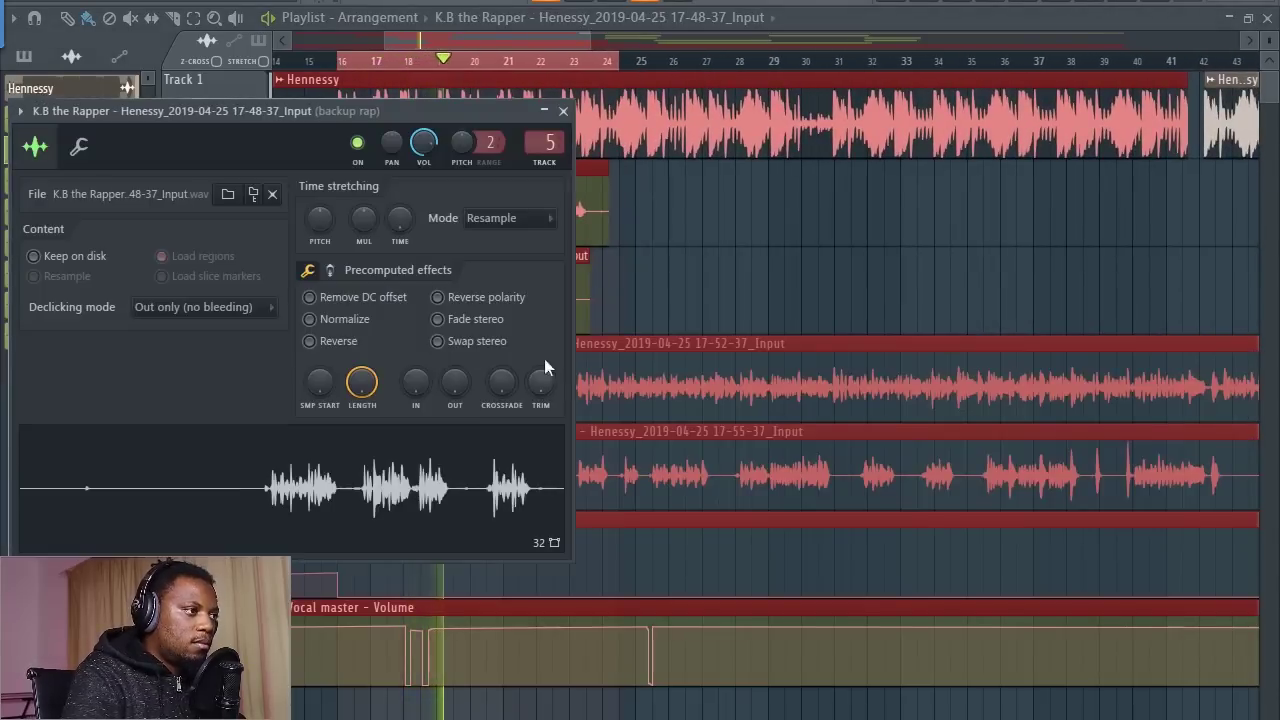
left_click(544, 141)
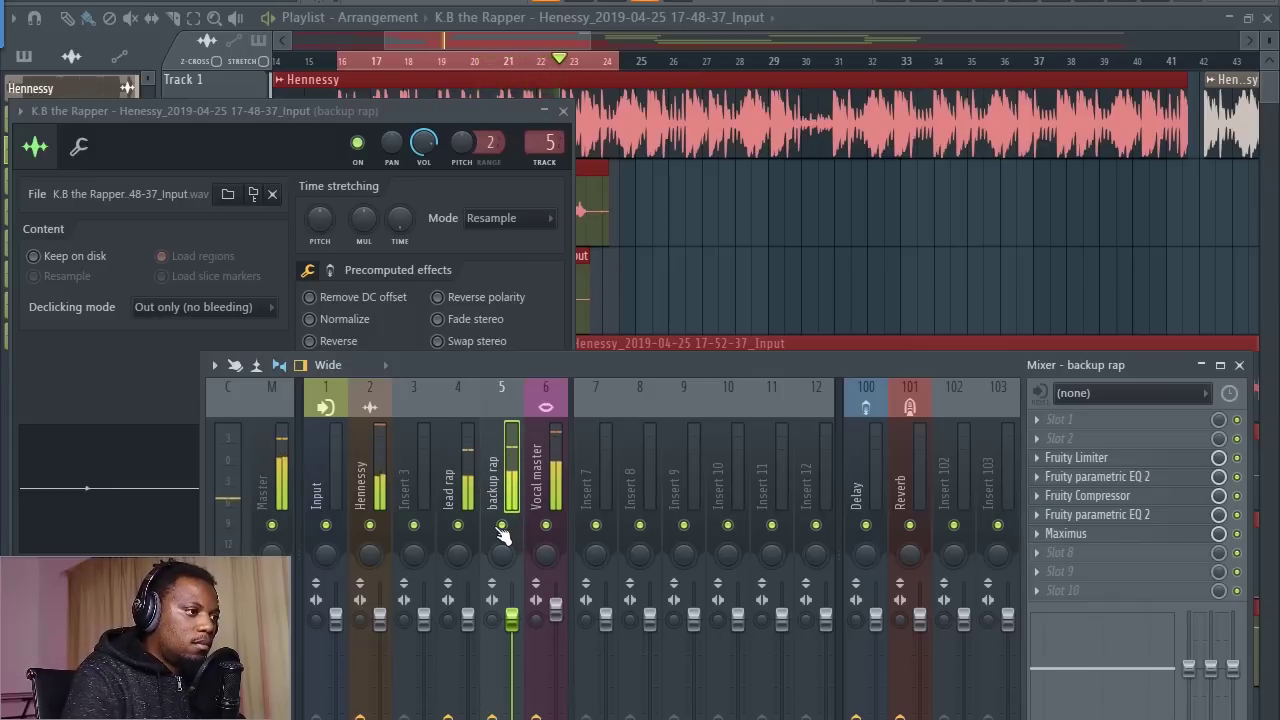
key("space")
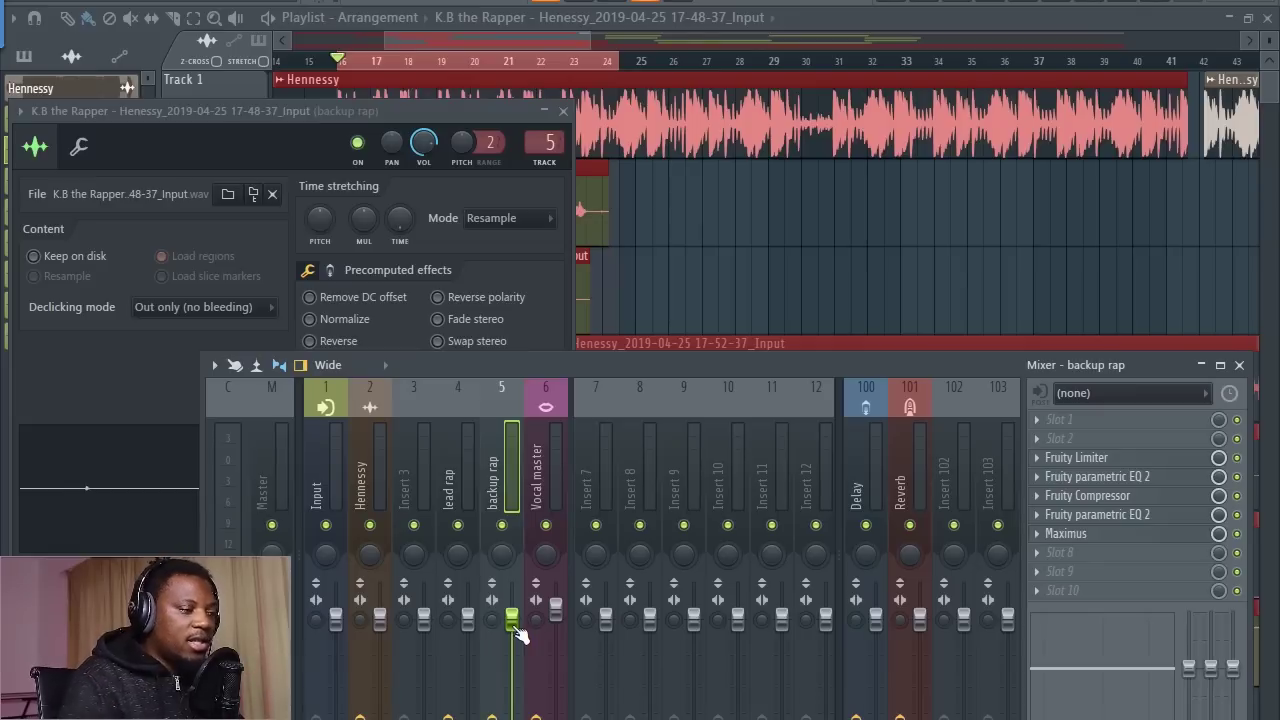
left_click(562, 112)
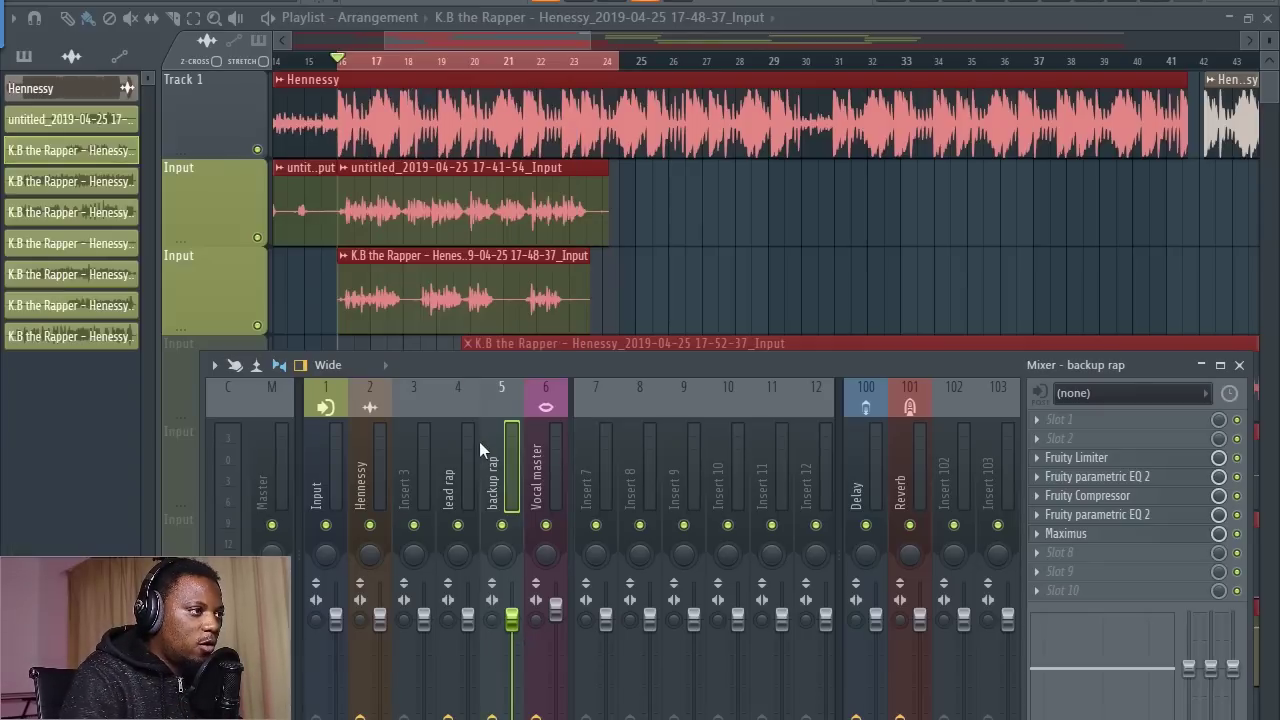
- Lower the backup rap insert's volume fader while playing the looped verse
key("space")
mouse_move(513, 625)
left_mouse_down()
mouse_move(513, 658)
mouse_move(512, 644)
left_mouse_up()
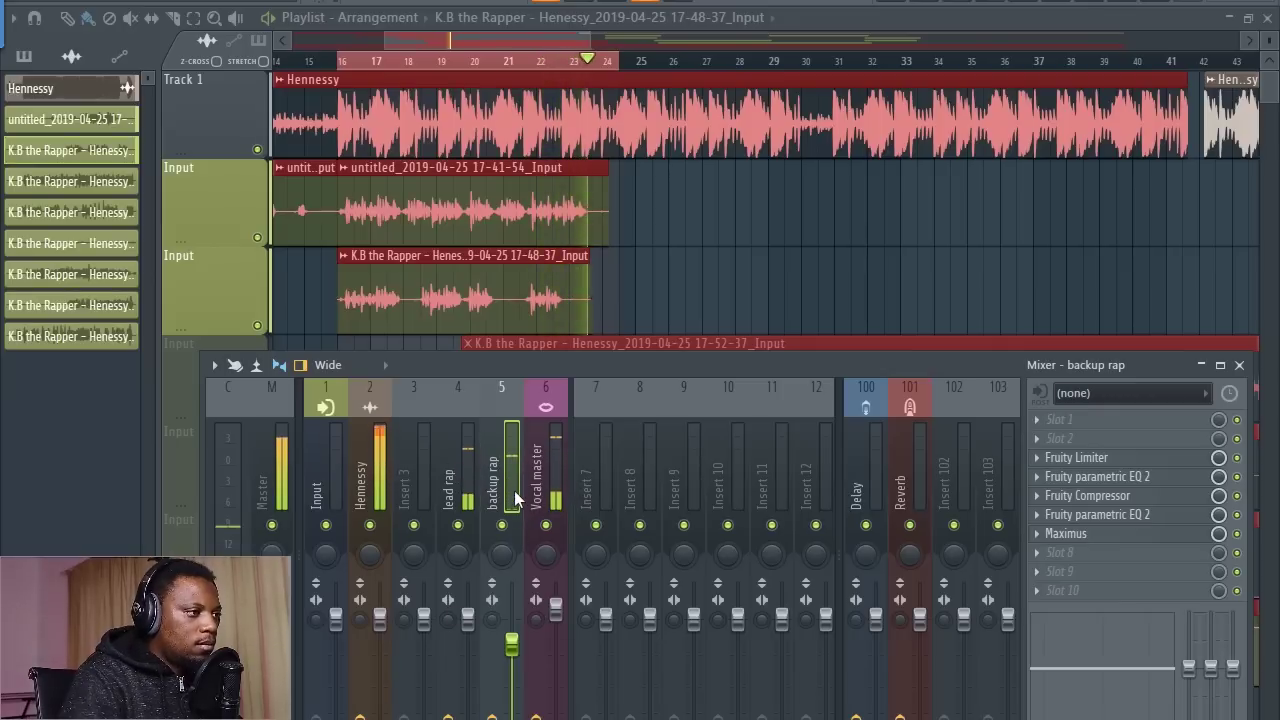
key("space")
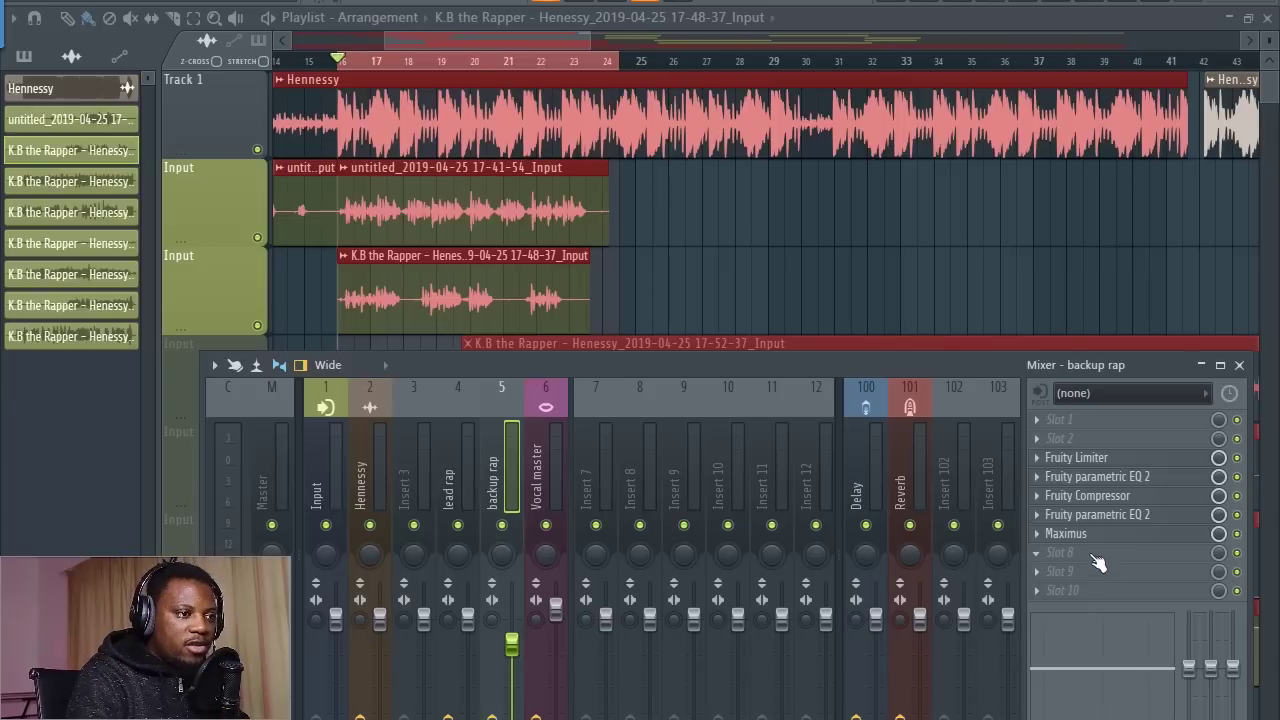
- Try Fruity Stereo Enhancer with the "For strings" preset in slot 2 of the Vocal master insert and audition it
left_click(540, 617)
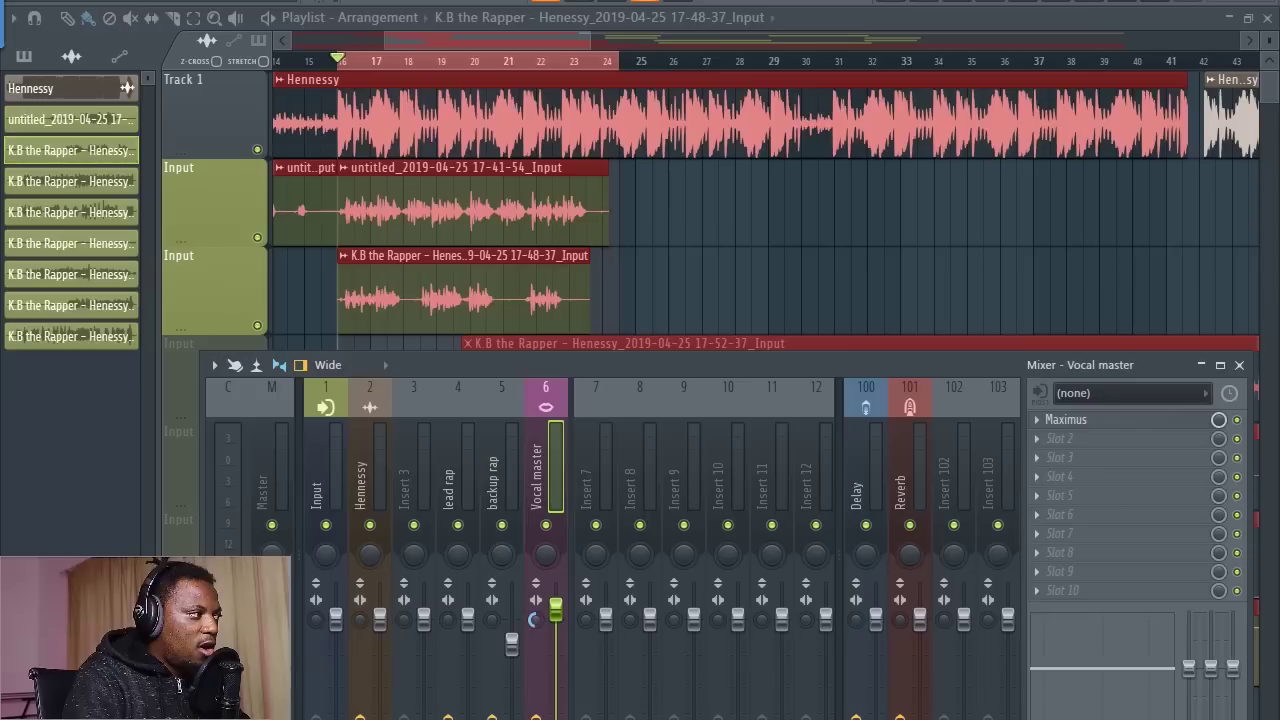
right_click(538, 617)
left_click(560, 615)
left_click(1094, 441)
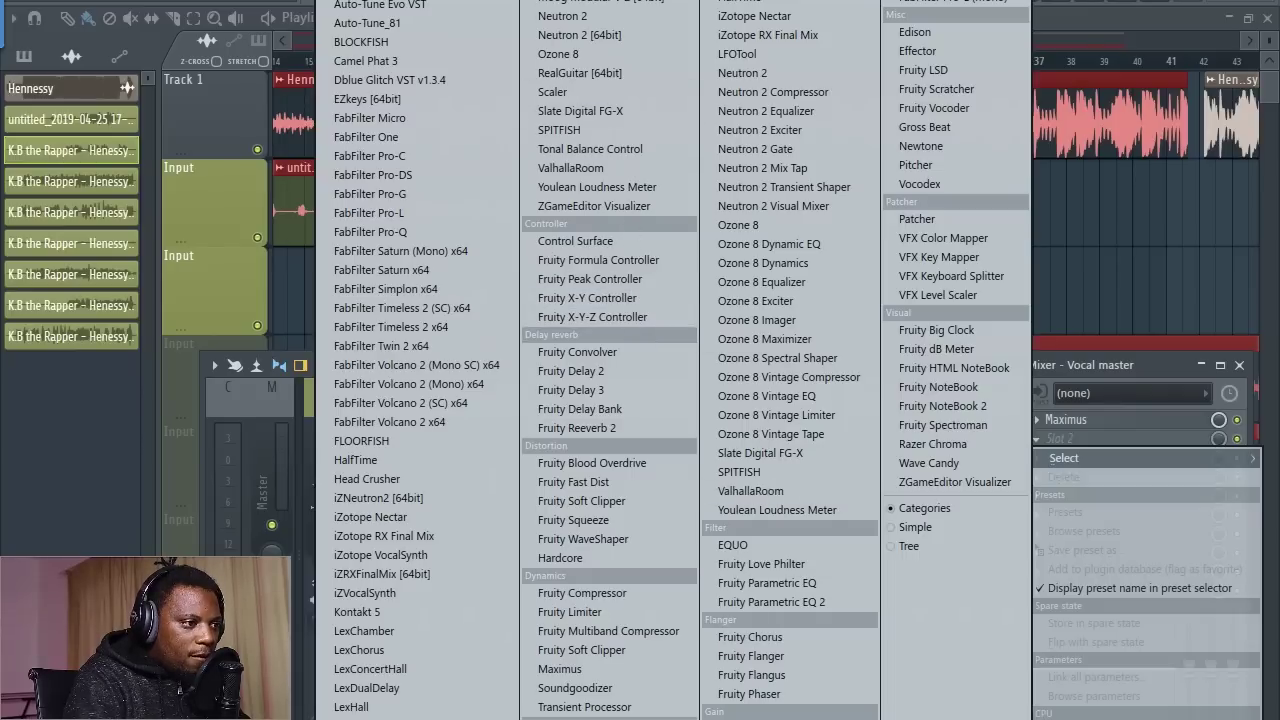
left_click(770, 718)
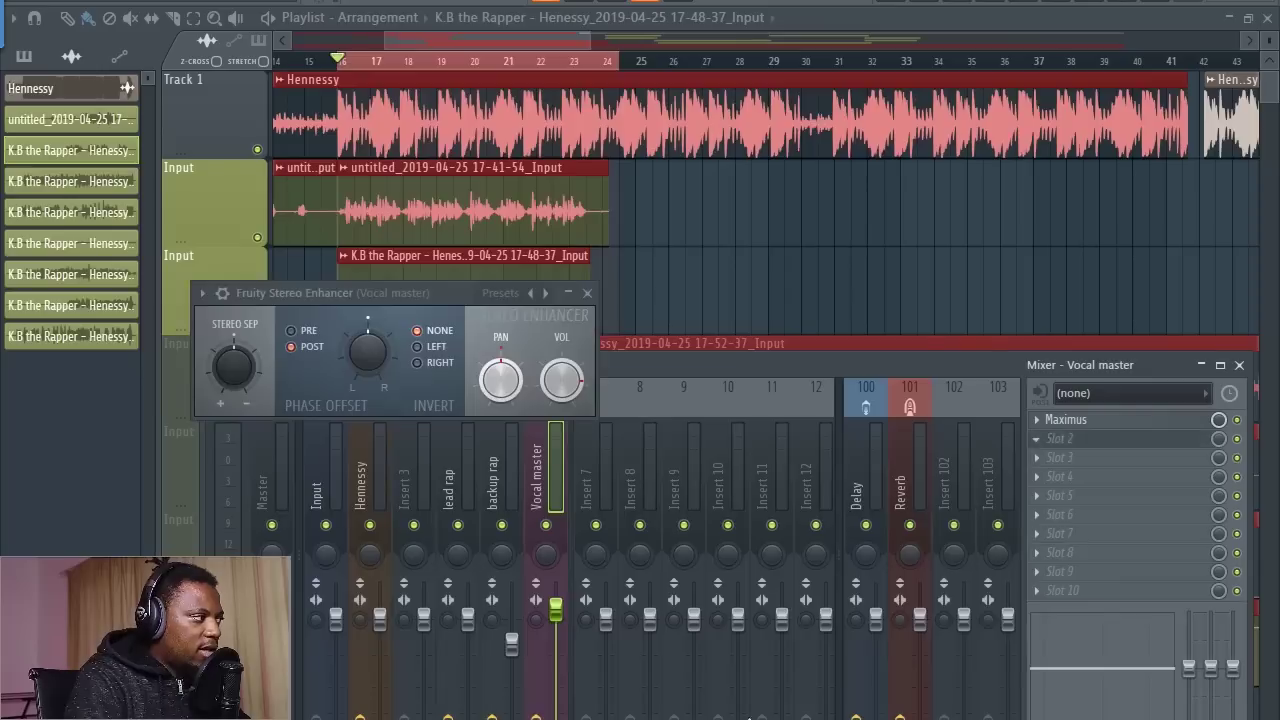
left_click_drag(417, 288, 676, 192)
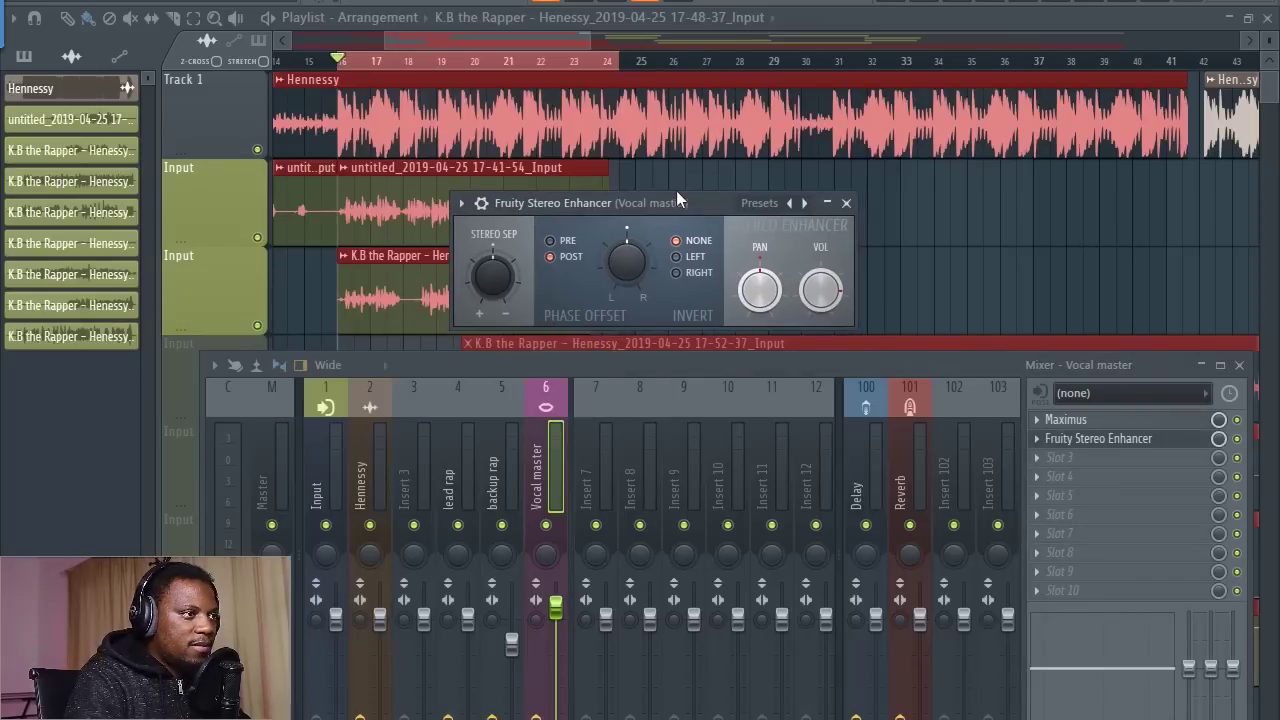
left_click(802, 206)
left_click(827, 234)
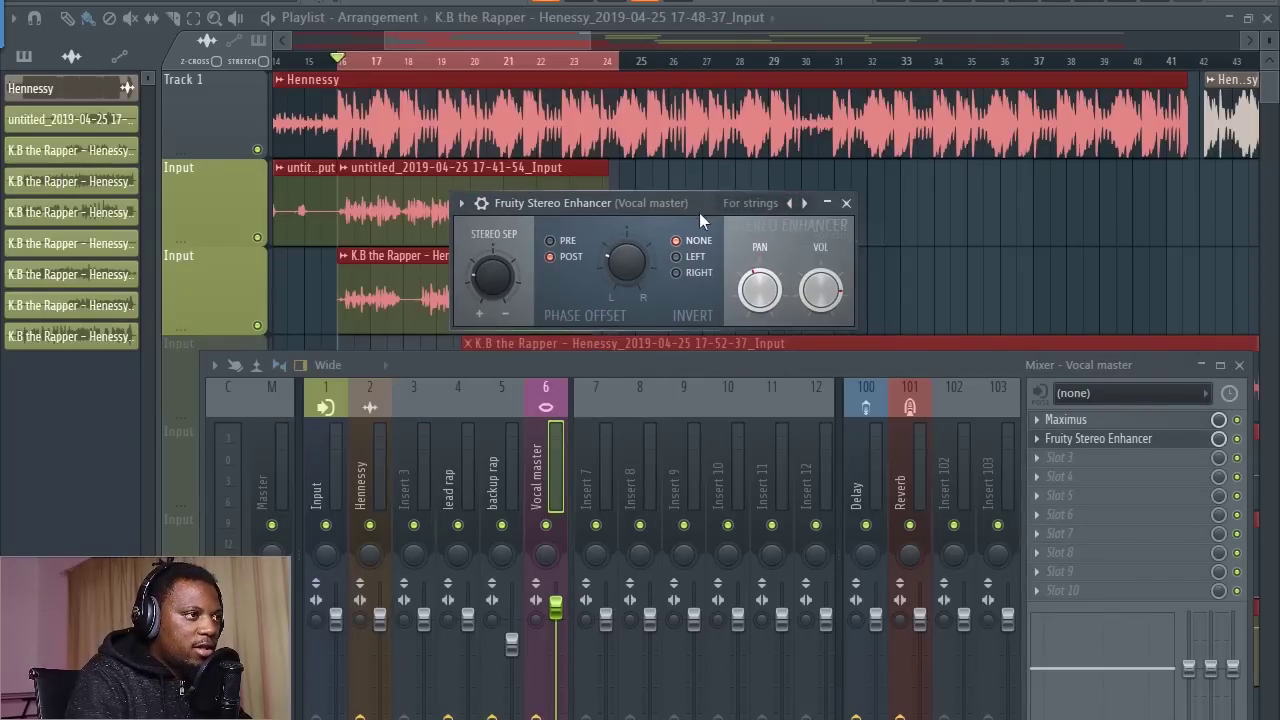
left_click_drag(699, 212, 721, 231)
key("space")
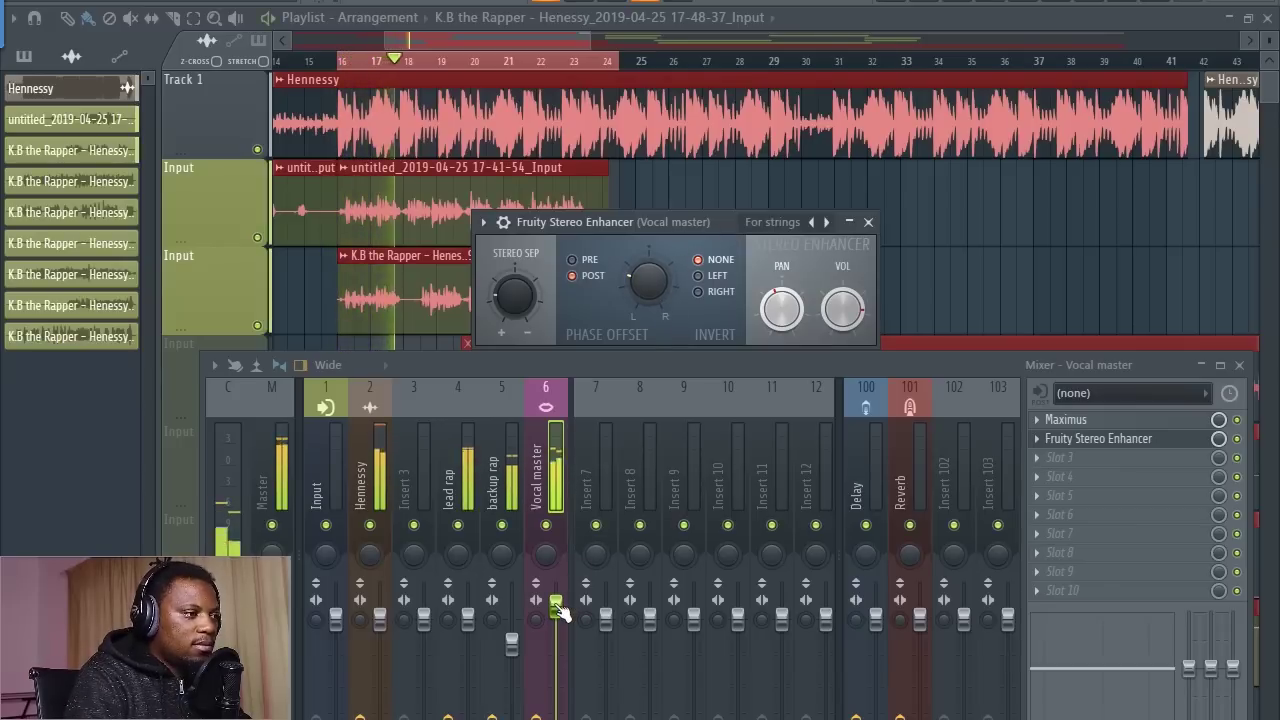
key("space")
- Delete the Fruity Stereo Enhancer from the Vocal master insert
left_click(1038, 439)
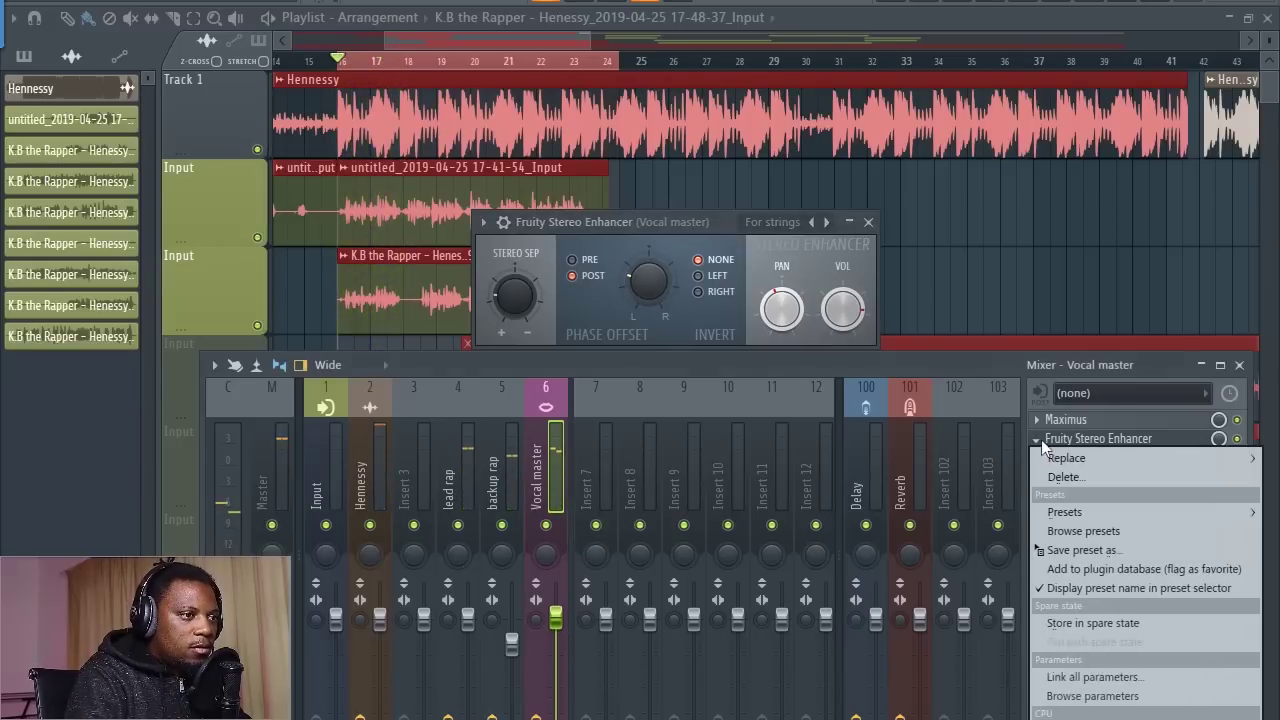
left_click(1149, 366)
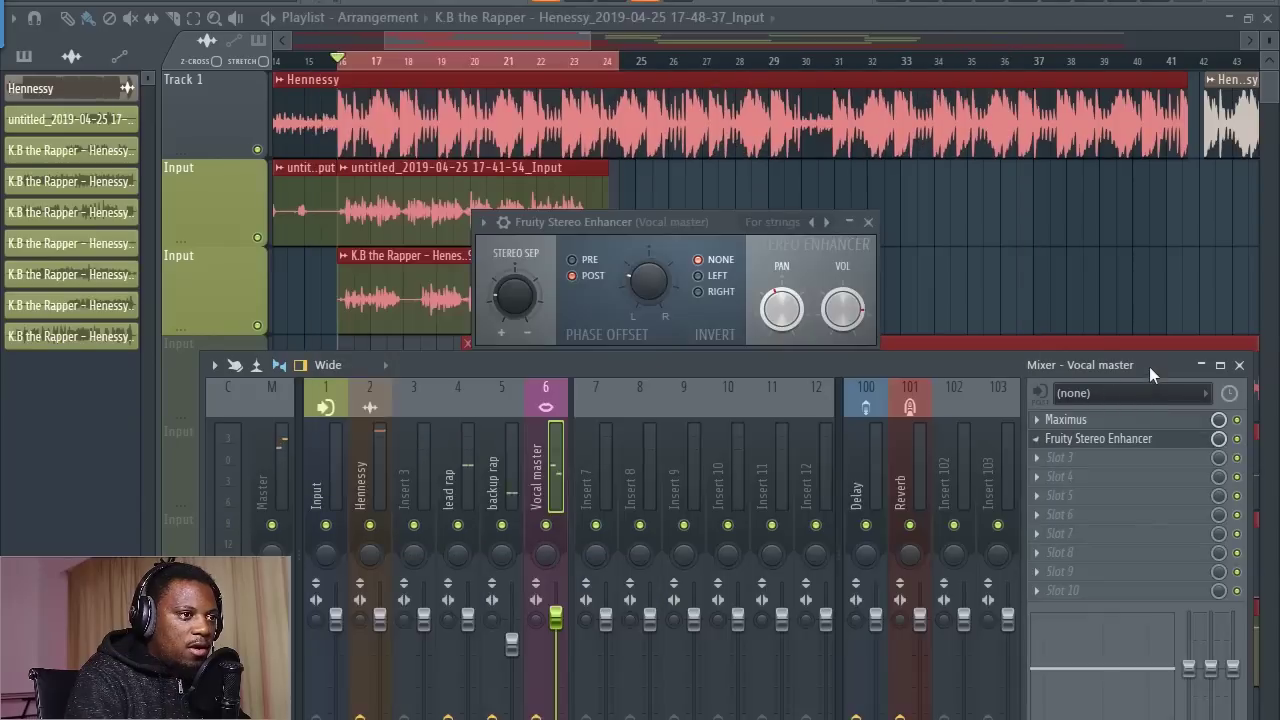
left_click(1046, 441)
left_click(1076, 470)
left_click(740, 477)
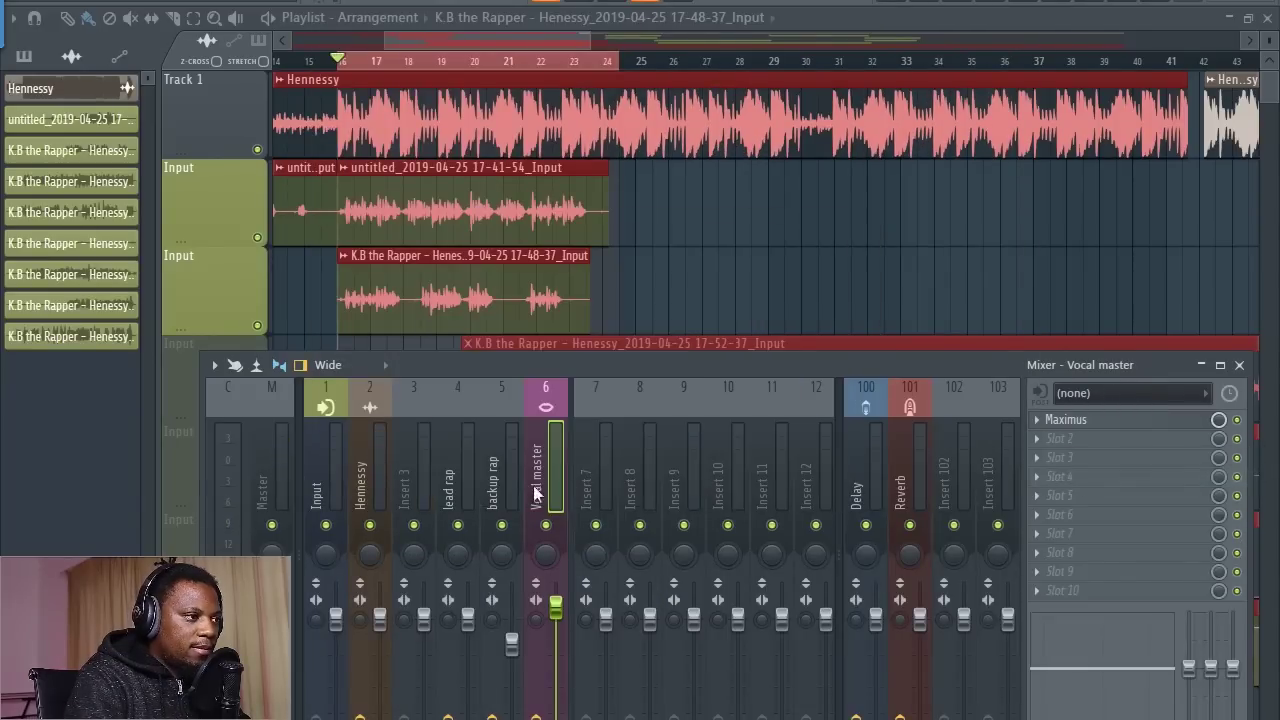
- Add Fruity Stereo Enhancer to slot 8 of the backup rap insert and move its window above the mixer
left_click(507, 488)
left_click(1063, 555)
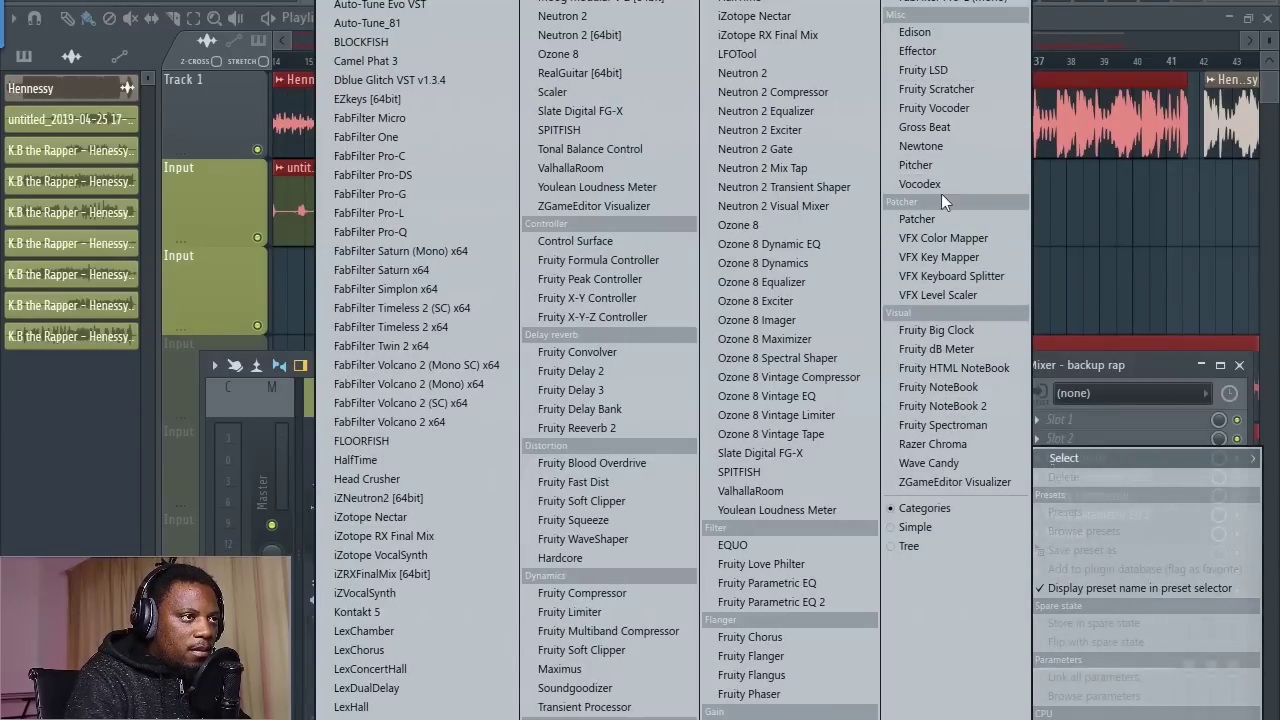
left_click(765, 719)
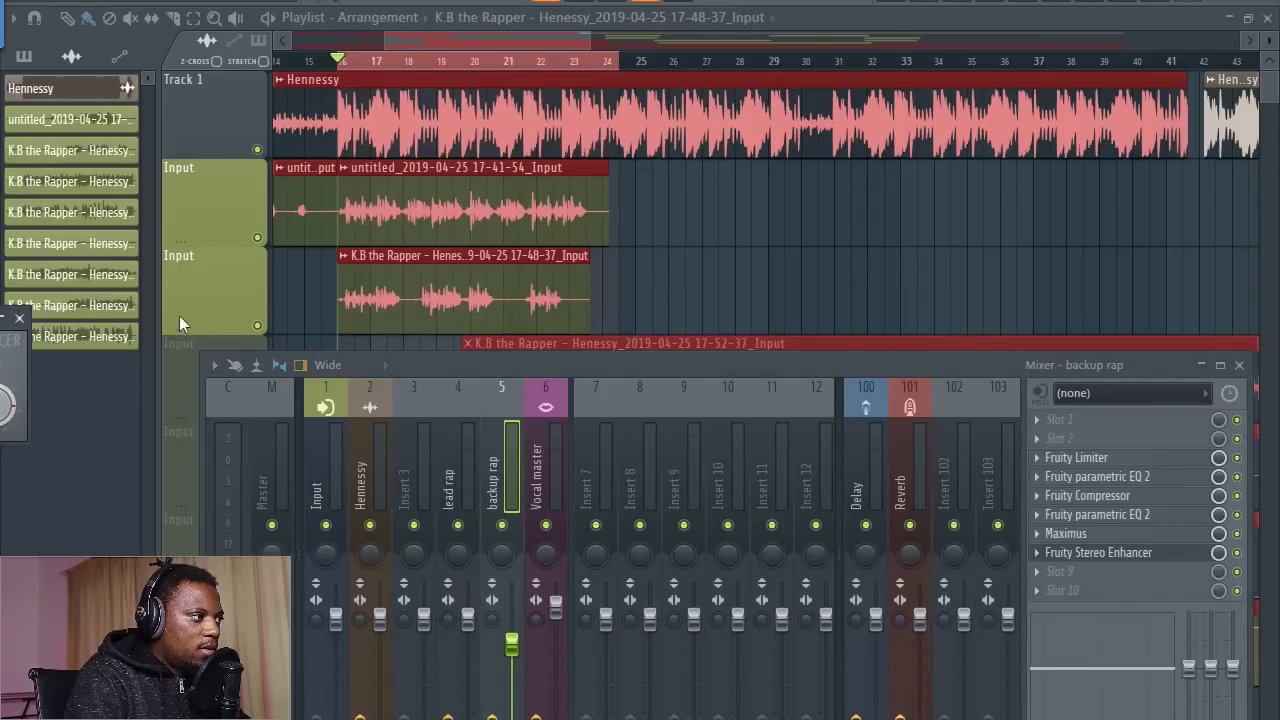
left_click_drag(29, 378, 80, 376)
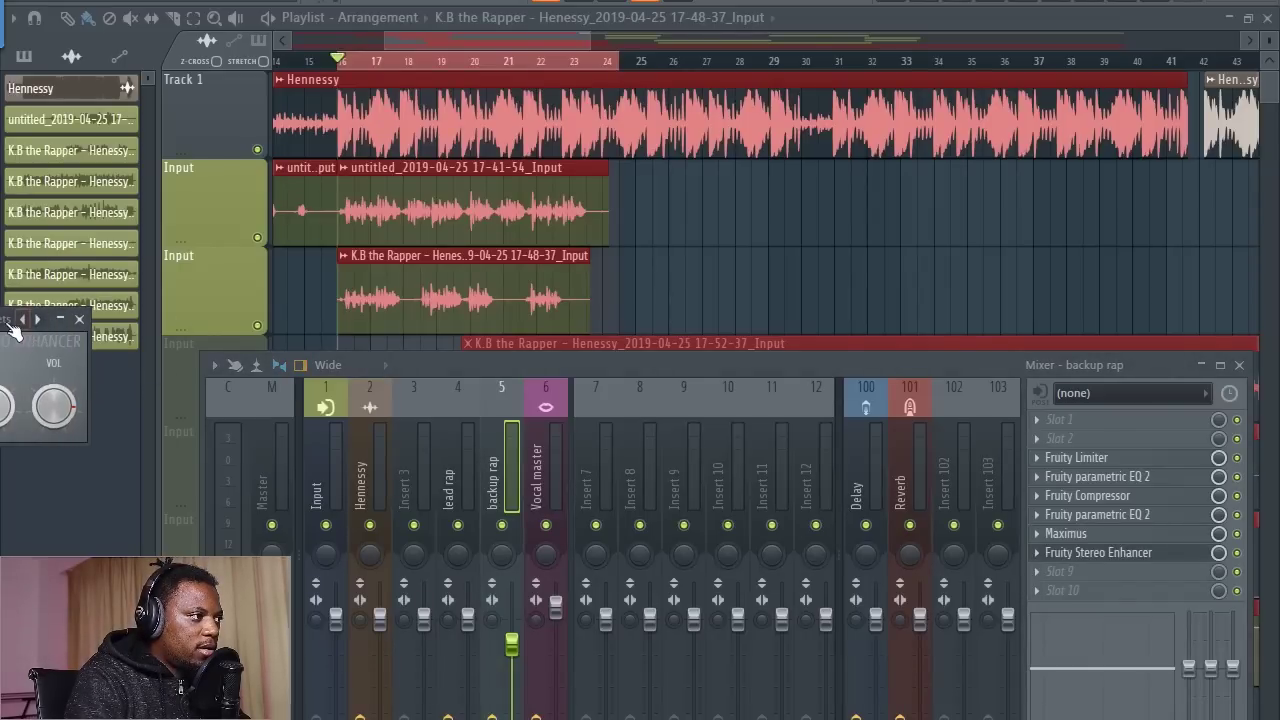
left_click(6, 321)
left_click(84, 389)
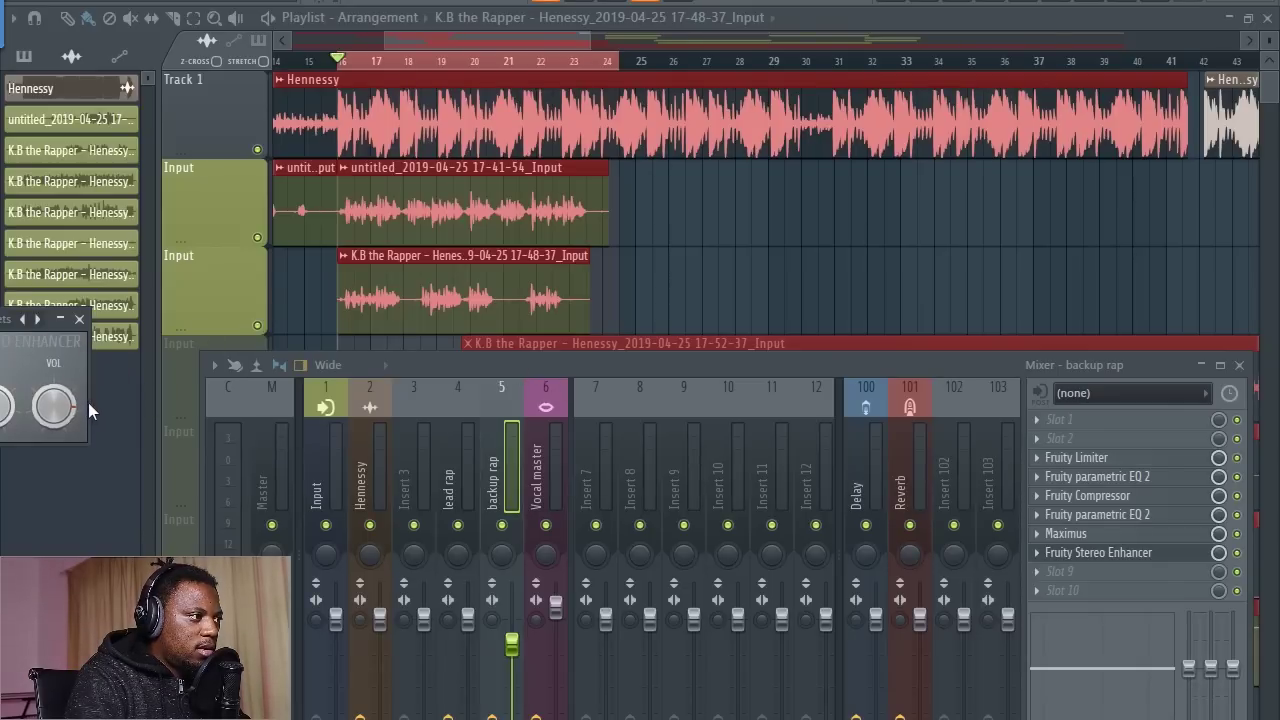
left_click_drag(88, 402, 602, 385)
left_click_drag(452, 287, 700, 200)
- Raise the backup rap insert's fader back to its default level during playback
key("space")
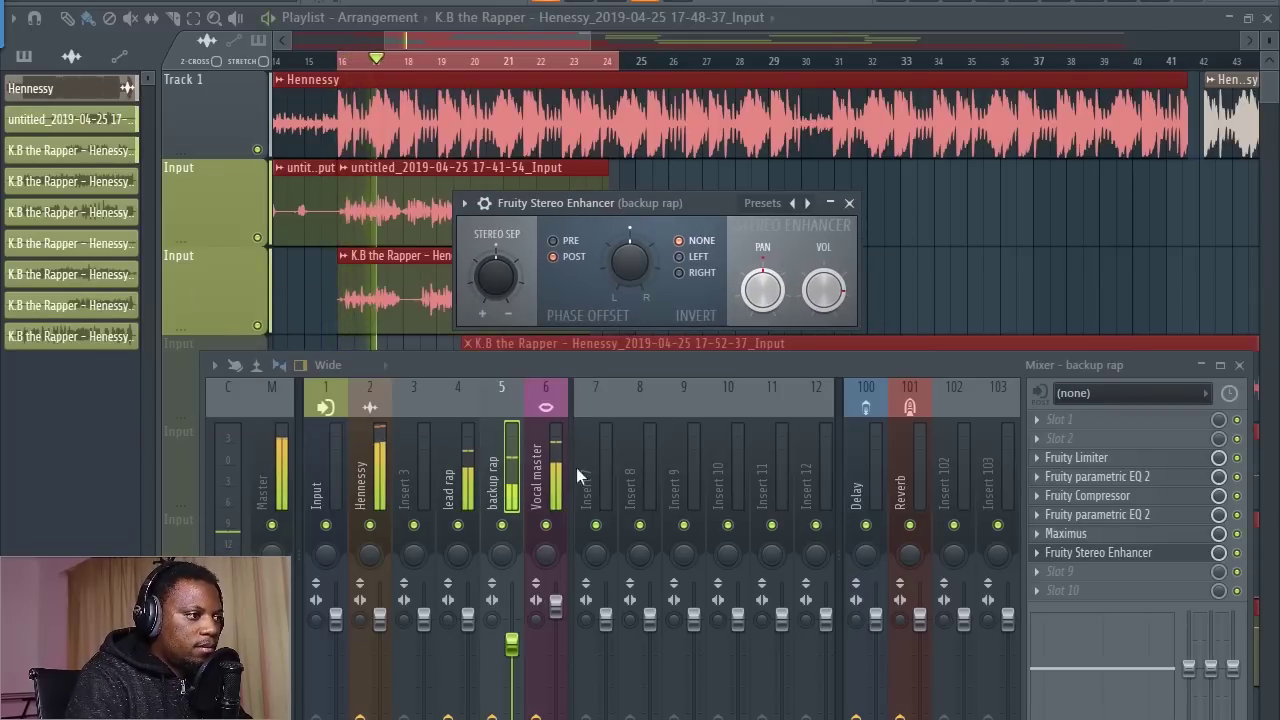
left_click_drag(511, 641, 511, 625)
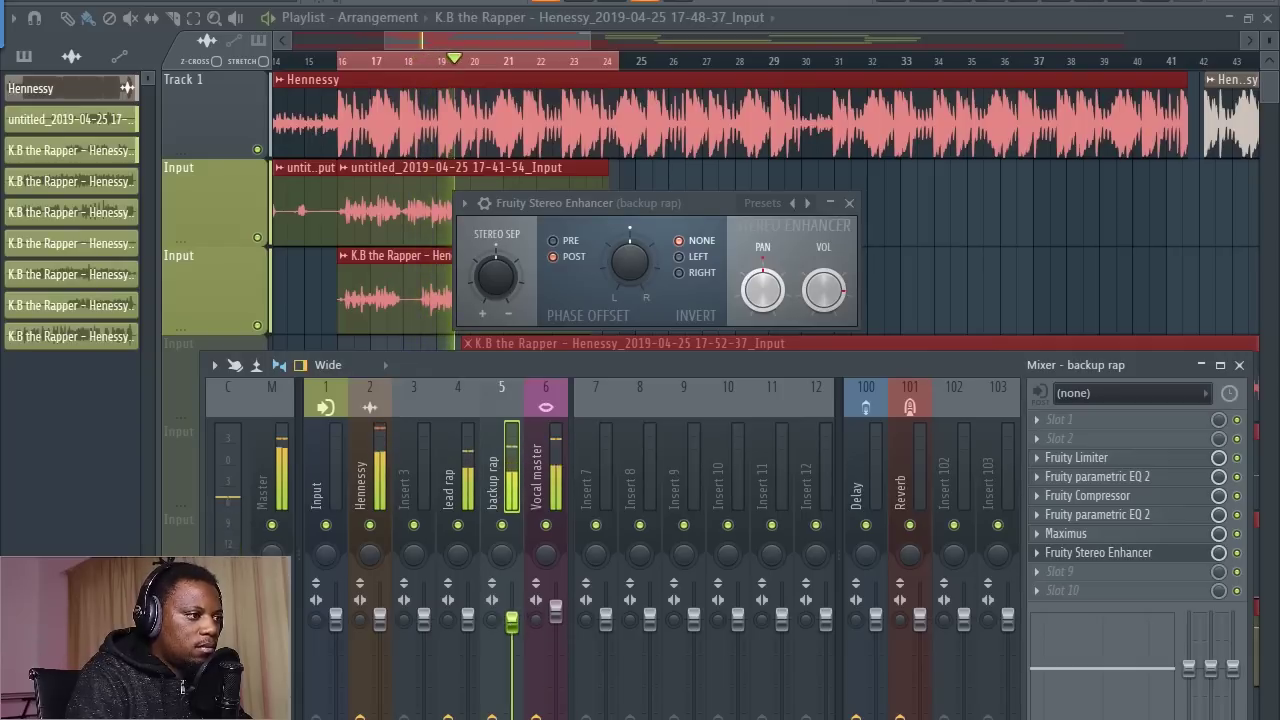
right_click(512, 622)
left_click(542, 610)
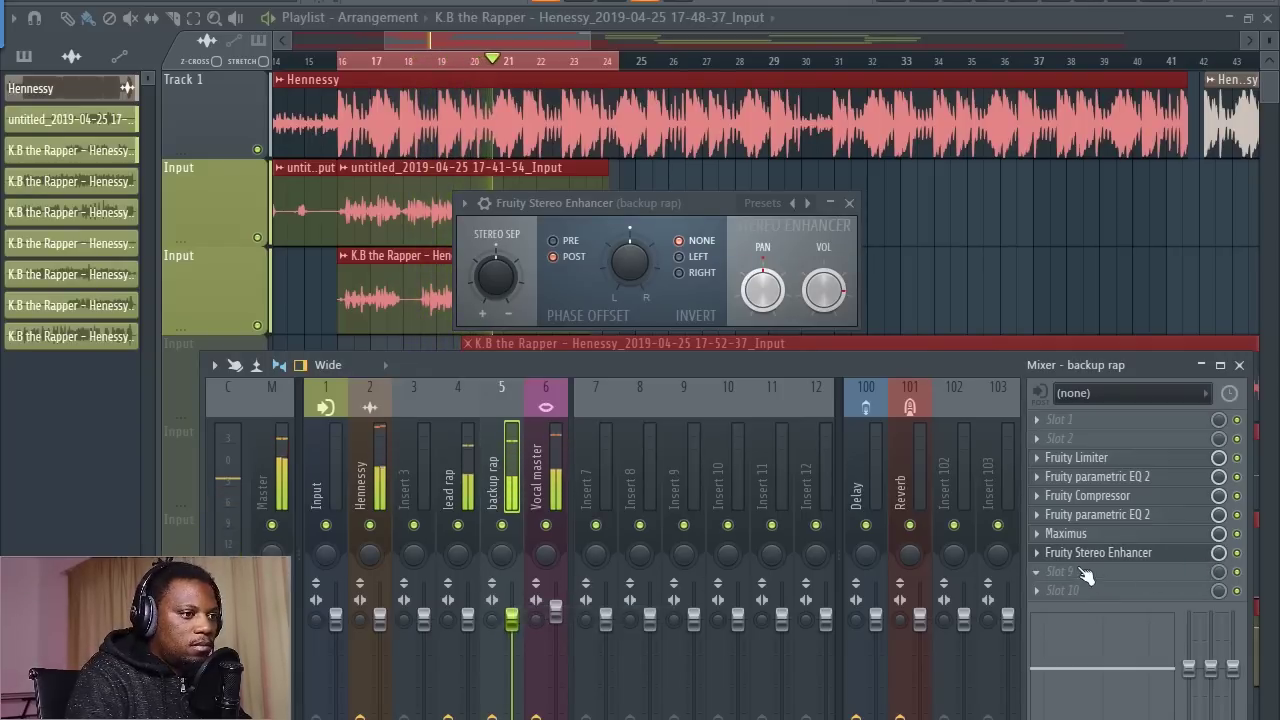
- Compare the vocals with Maximus bypassed on the Vocal master insert and delete Maximus from that insert
left_click(538, 490)
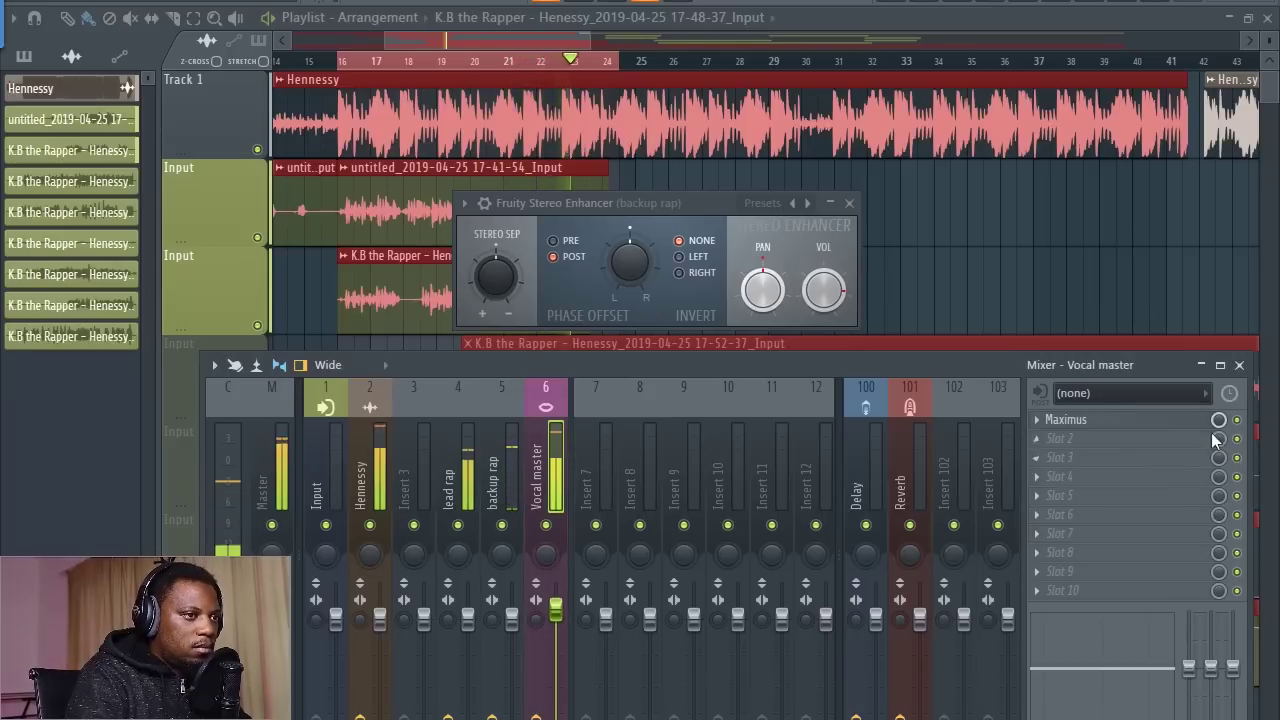
left_click(511, 473)
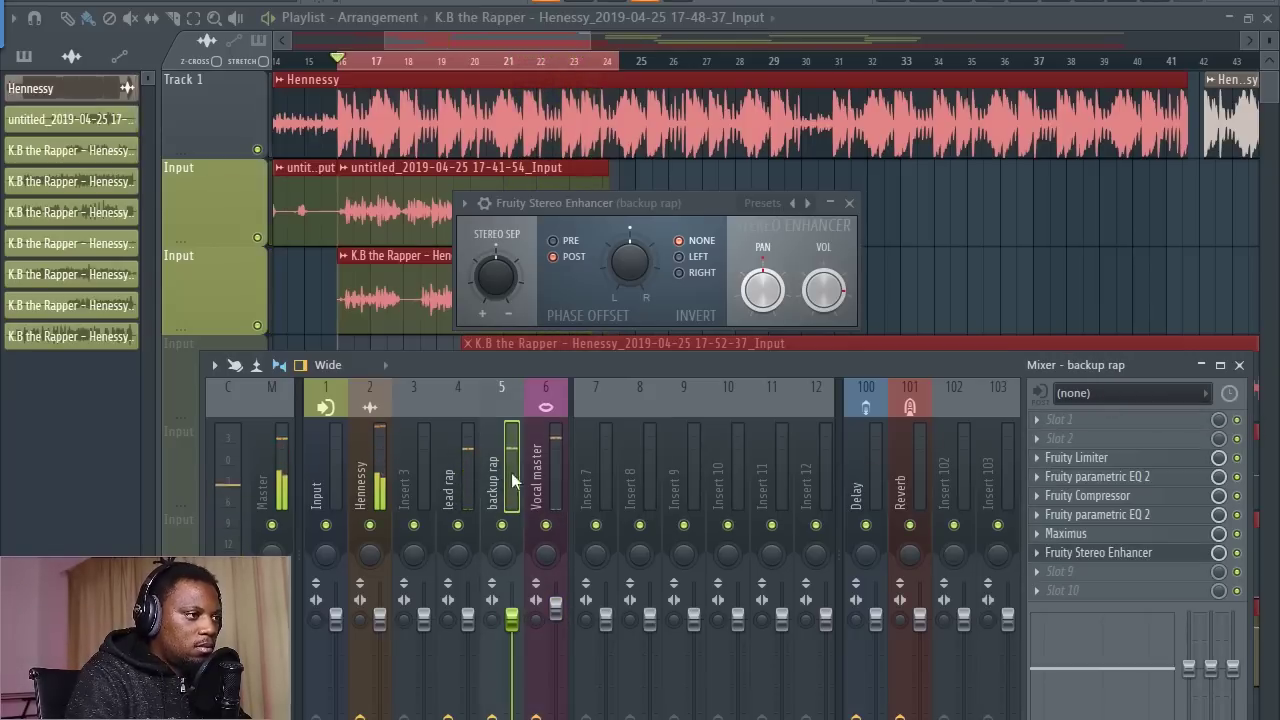
left_click(539, 479)
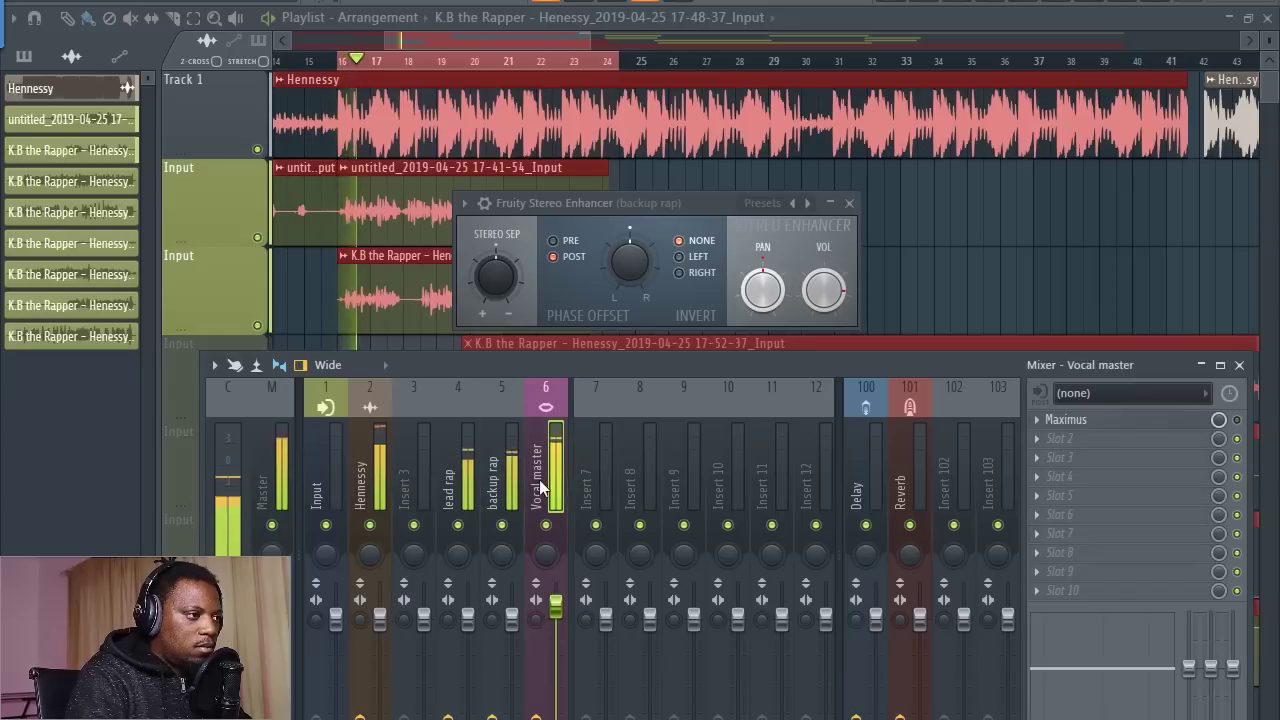
left_click(1037, 420)
left_click(1040, 454)
left_click(733, 478)
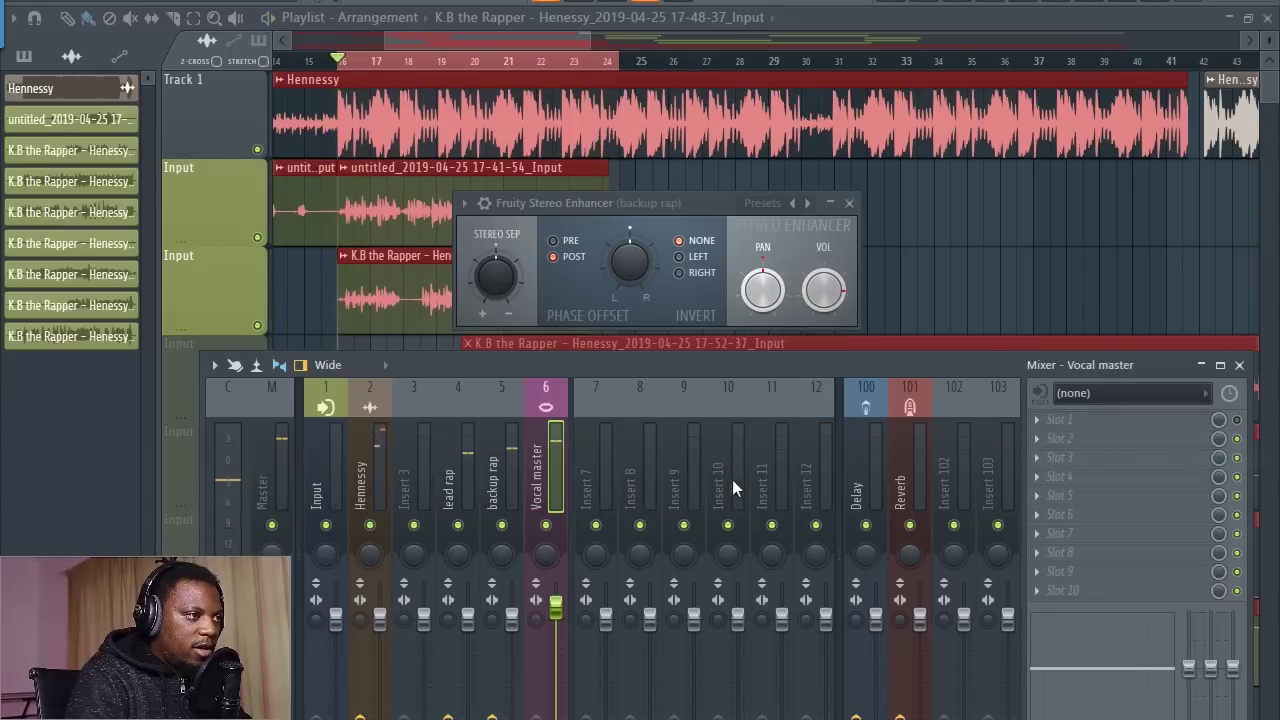
- Apply the "For strings" preset to the backup rap insert's Fruity Stereo Enhancer
left_click(516, 484)
left_click(794, 204)
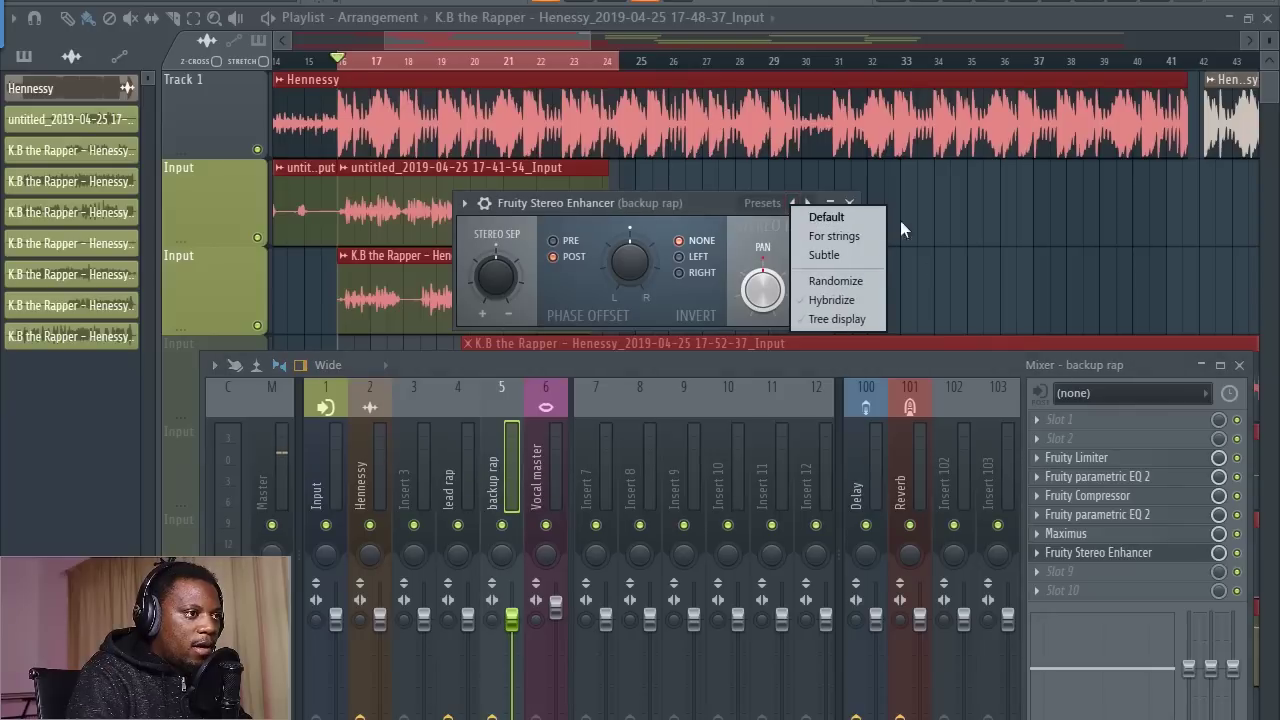
left_click(845, 236)
- Lower the backup rap insert's fader slightly during playback and close the Stereo Enhancer
key("space")
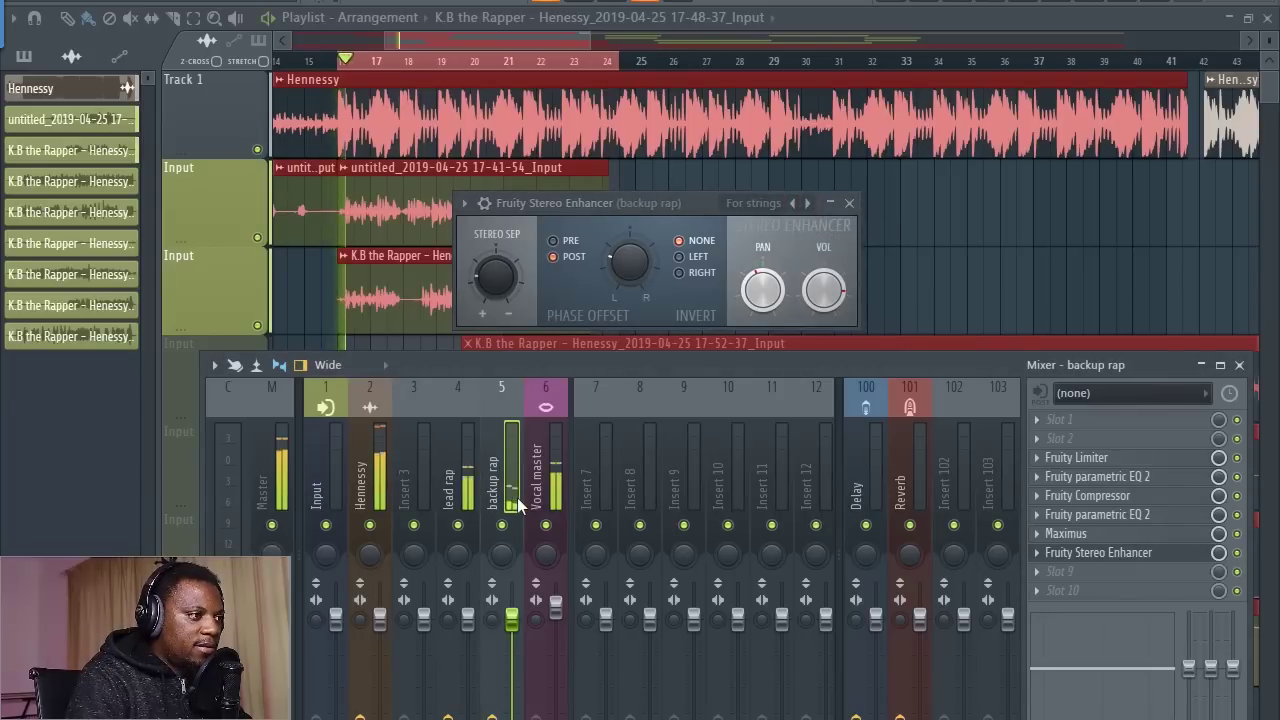
left_click_drag(512, 619, 525, 640)
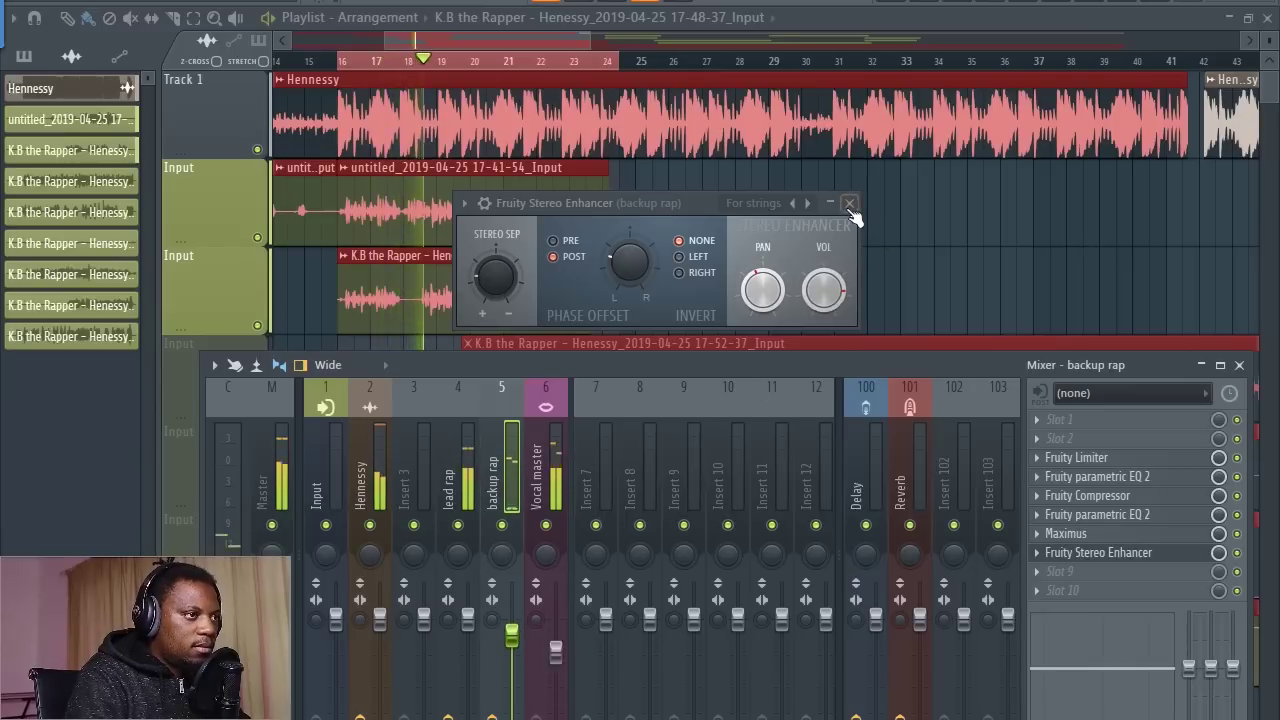
left_click(849, 203)
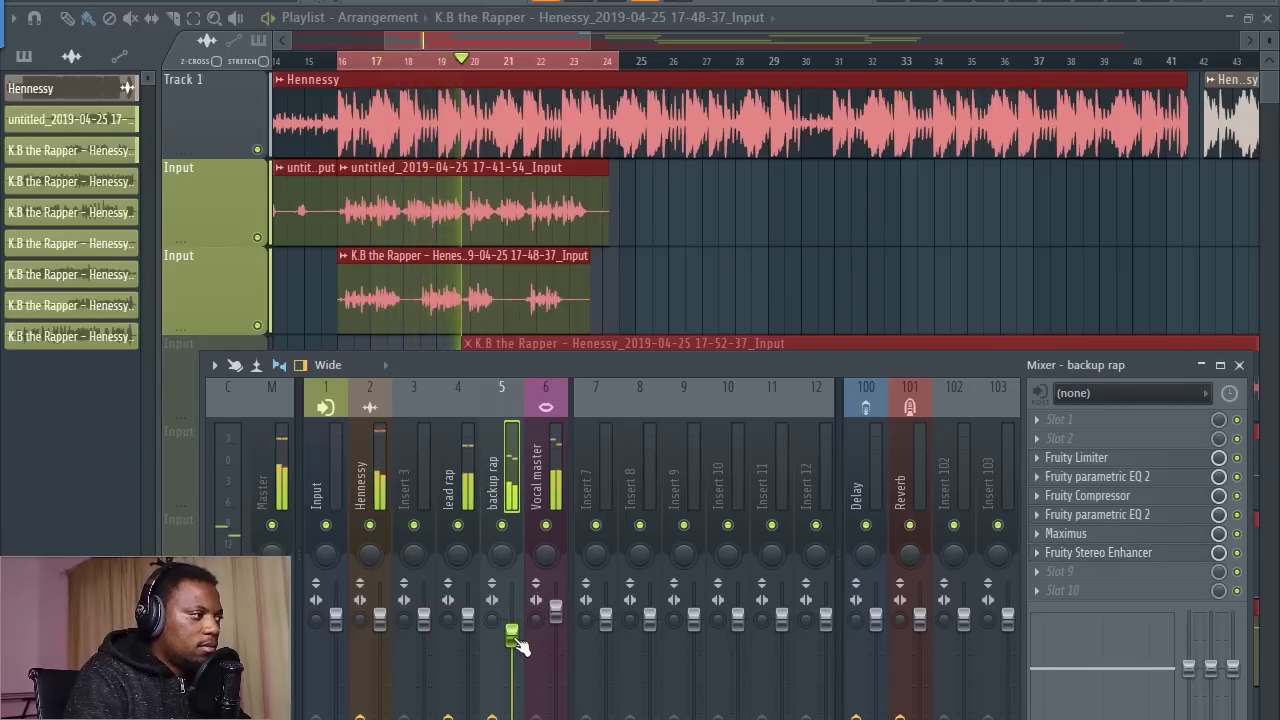
- Lower the backup rap insert's fader a little further and select the lead rap insert
left_click_drag(555, 641, 519, 661)
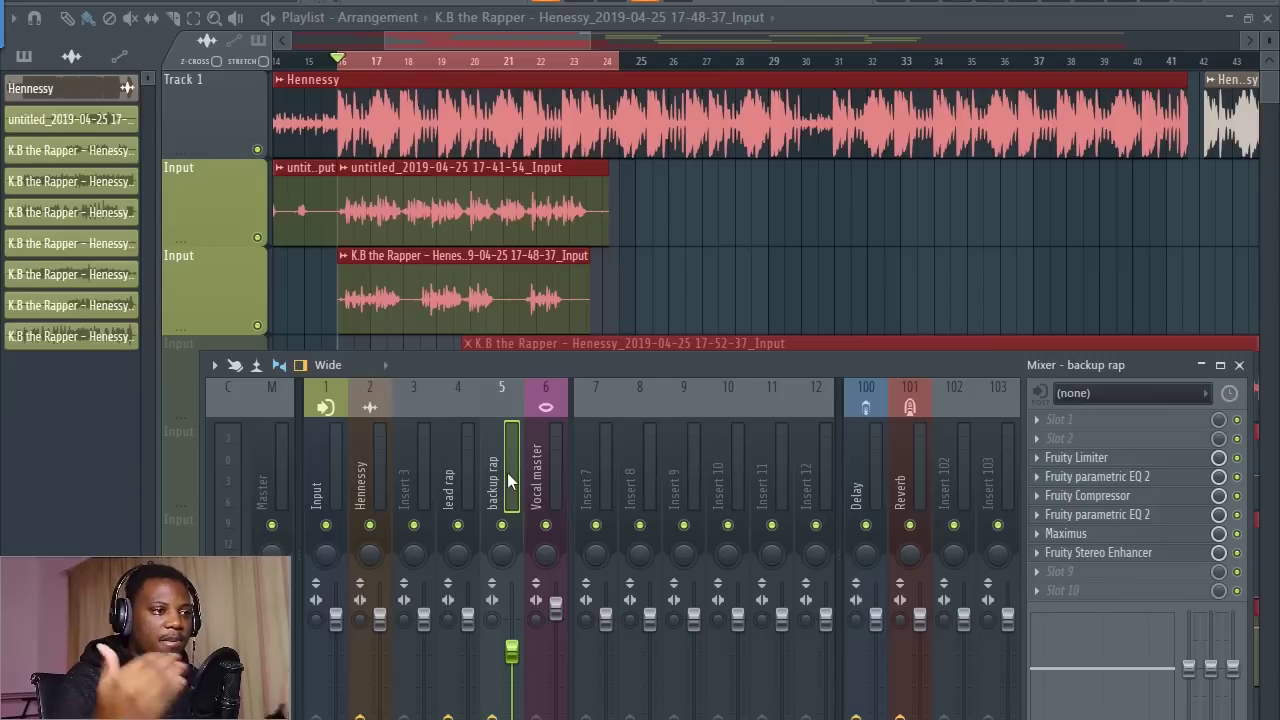
left_click(451, 469)
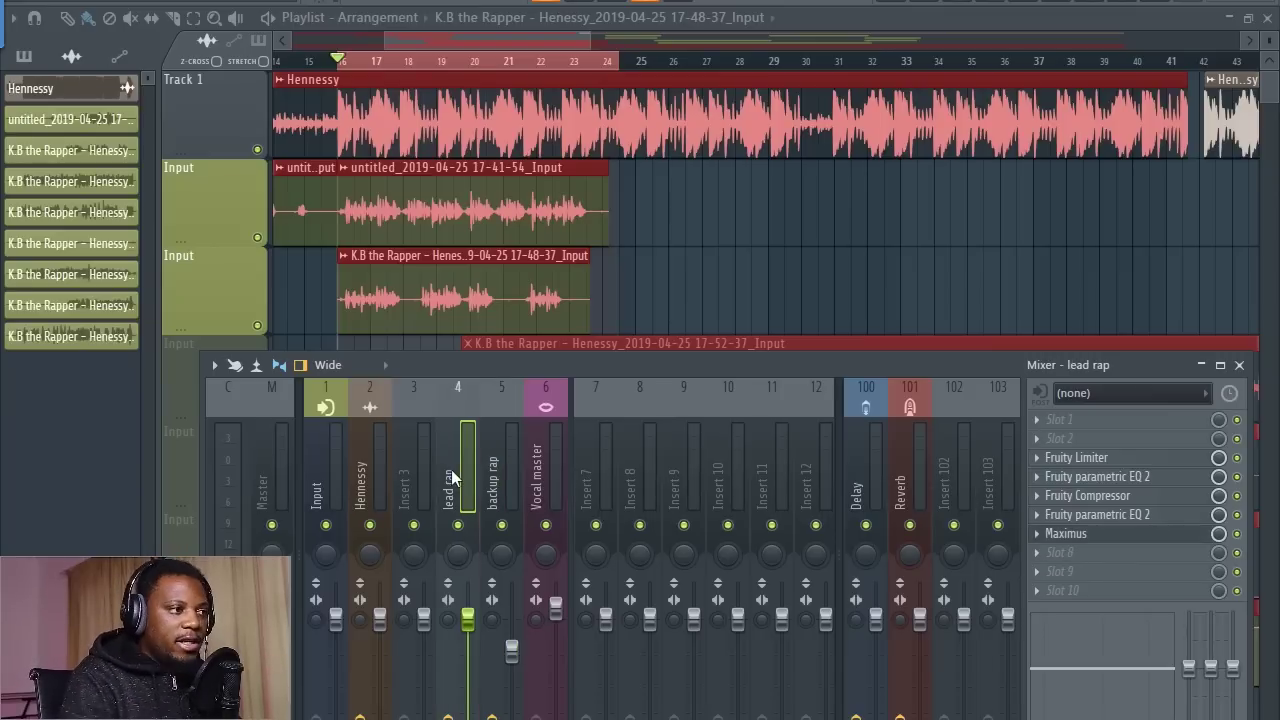
- Unmute the two Input tracks holding the 17-52-37 and 17-55-37 recordings and play the song from about bar 22
left_click(588, 70)
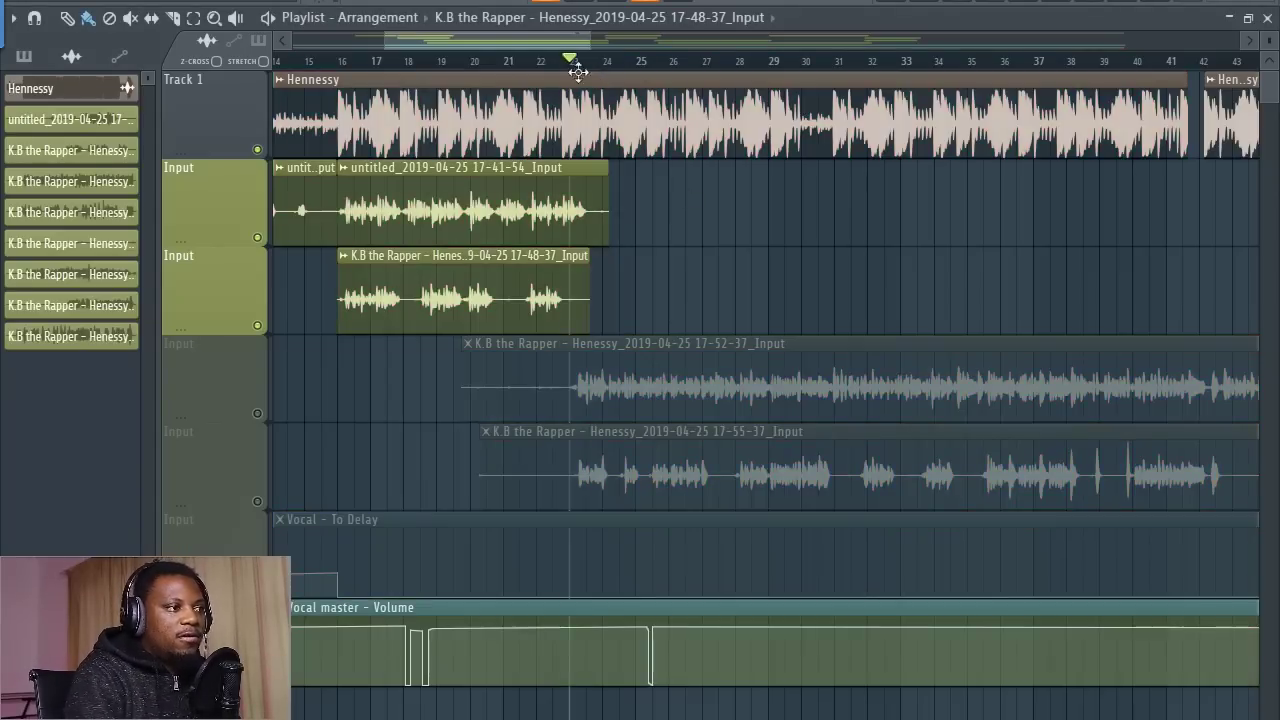
left_click(257, 415)
left_click(257, 503)
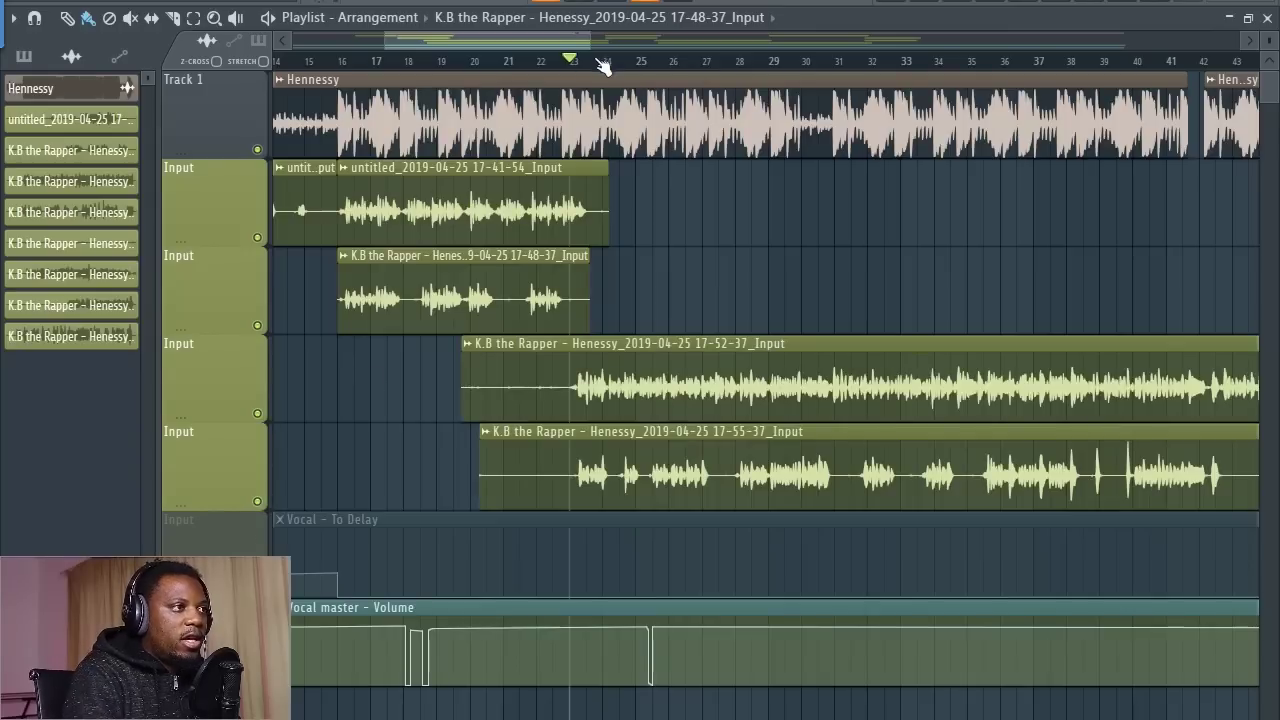
left_click(545, 66)
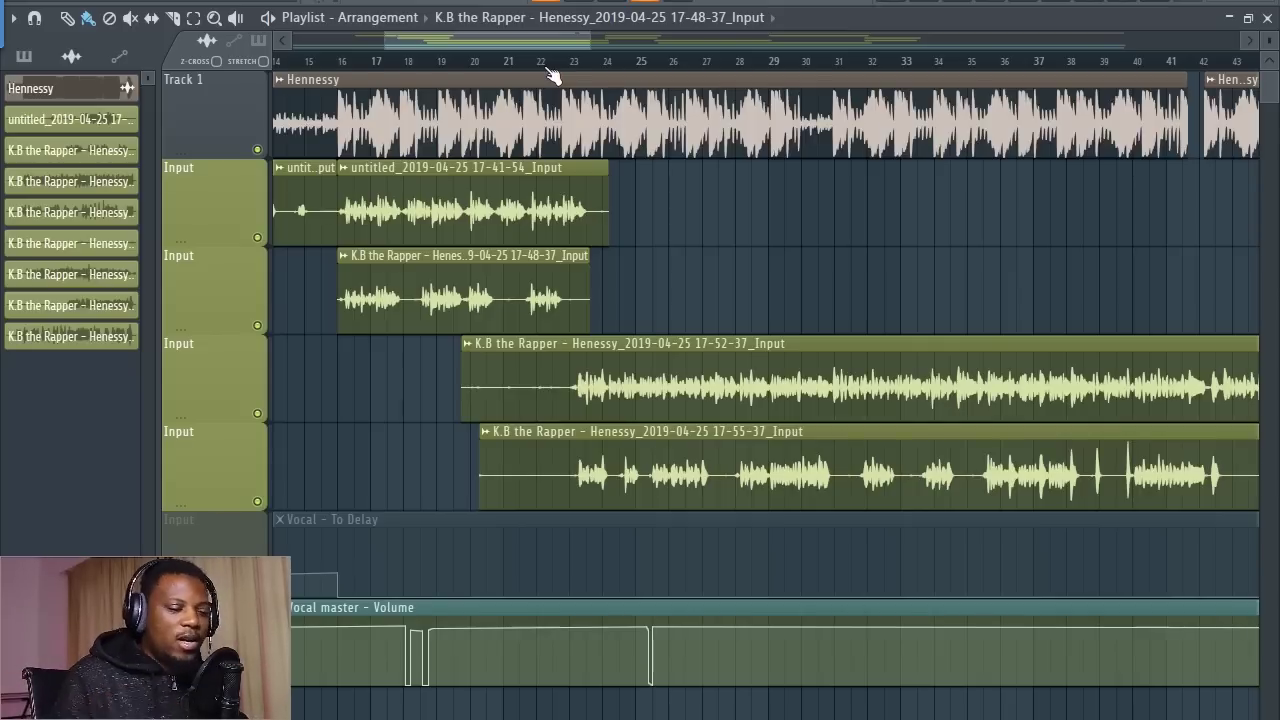
scroll(566, 70, "down", 2)
left_click(549, 66)
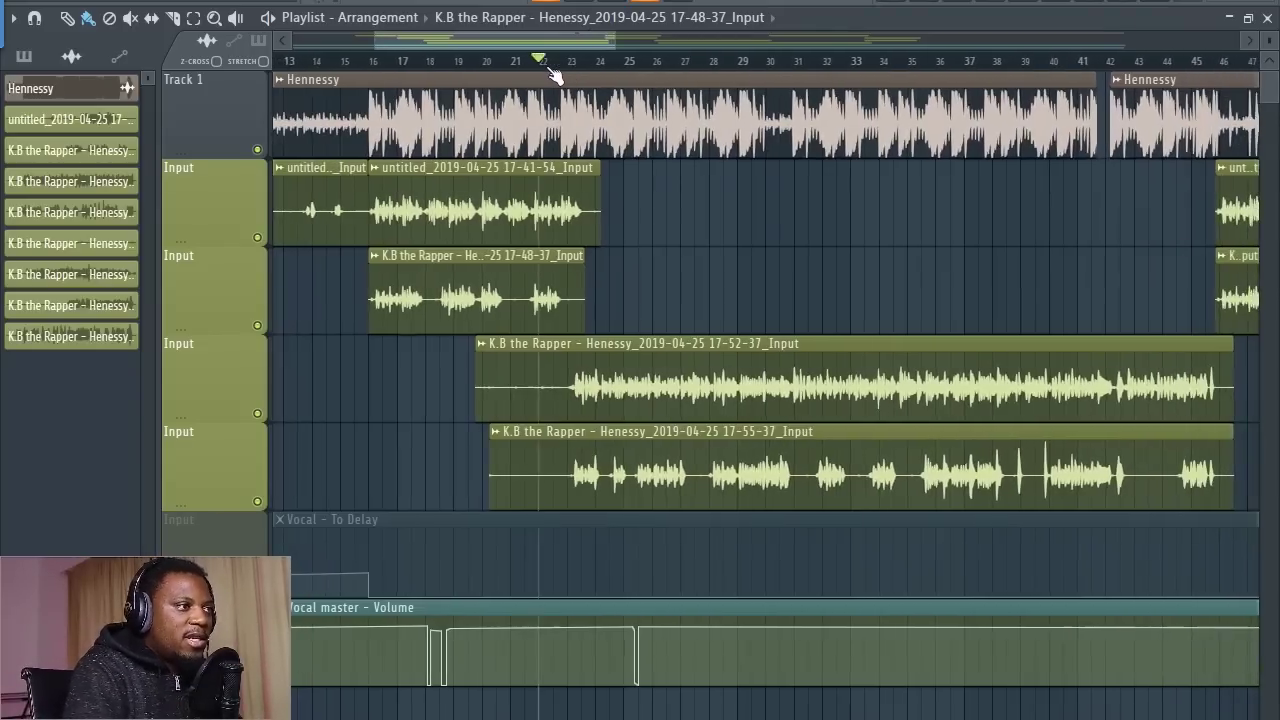
key("space")
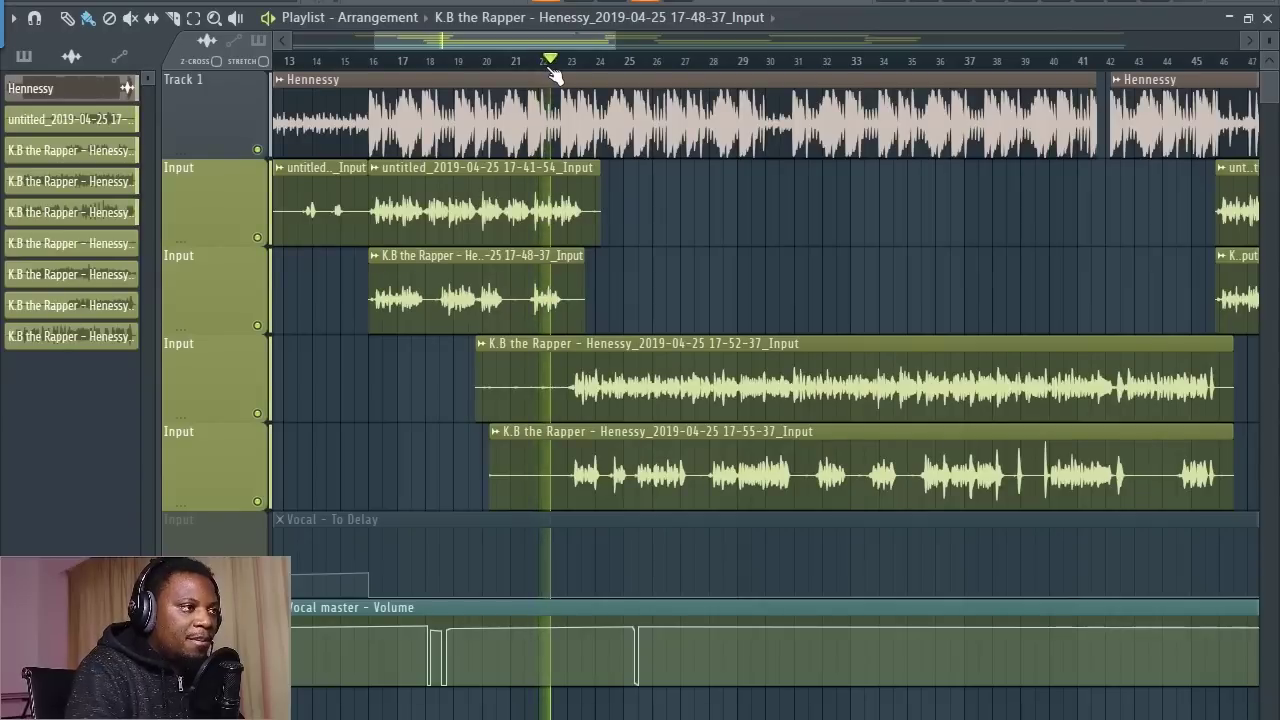
- Examine the curve of the "30Hz + 18kHz cut" EQ on the Hennessy beat insert and close it
left_click(990, 4)
left_click(370, 456)
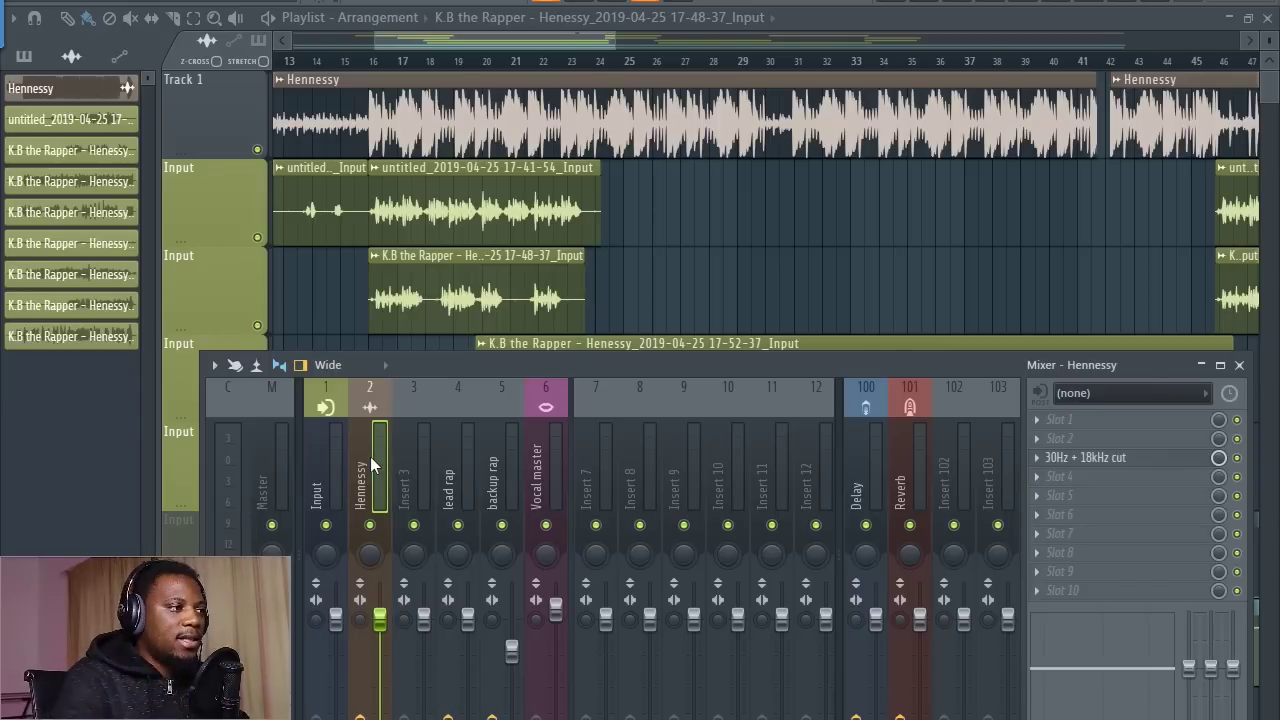
left_click(1075, 458)
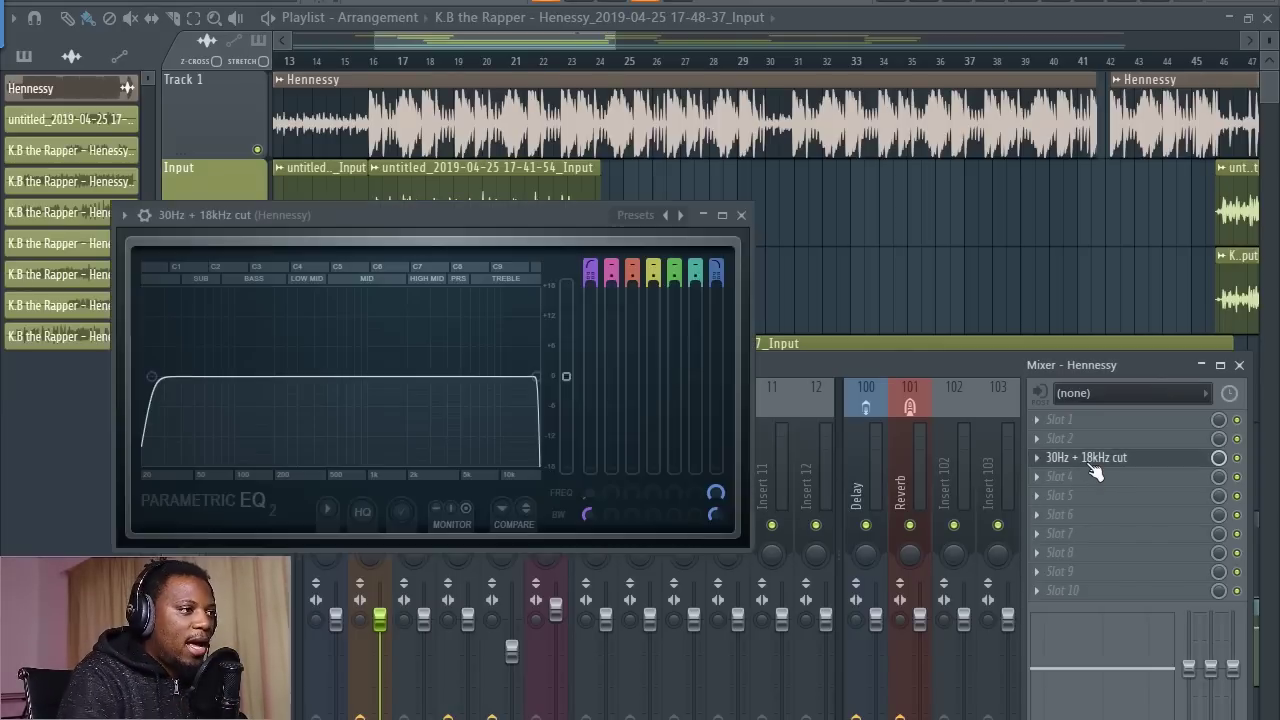
left_click_drag(457, 220, 657, 171)
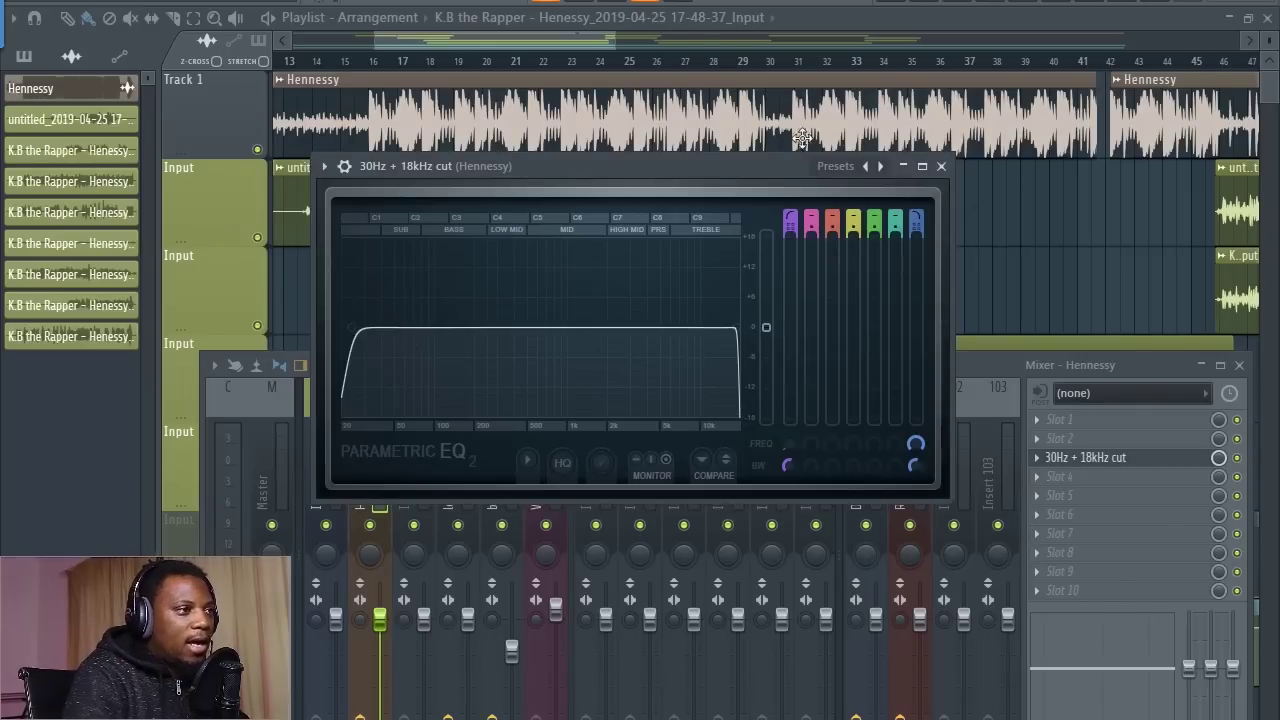
left_click(941, 167)
- Add a Fruity Parametric EQ 2 in slot 4 of the Hennessy insert and slightly cut bands 3 and 5
left_click(1097, 484)
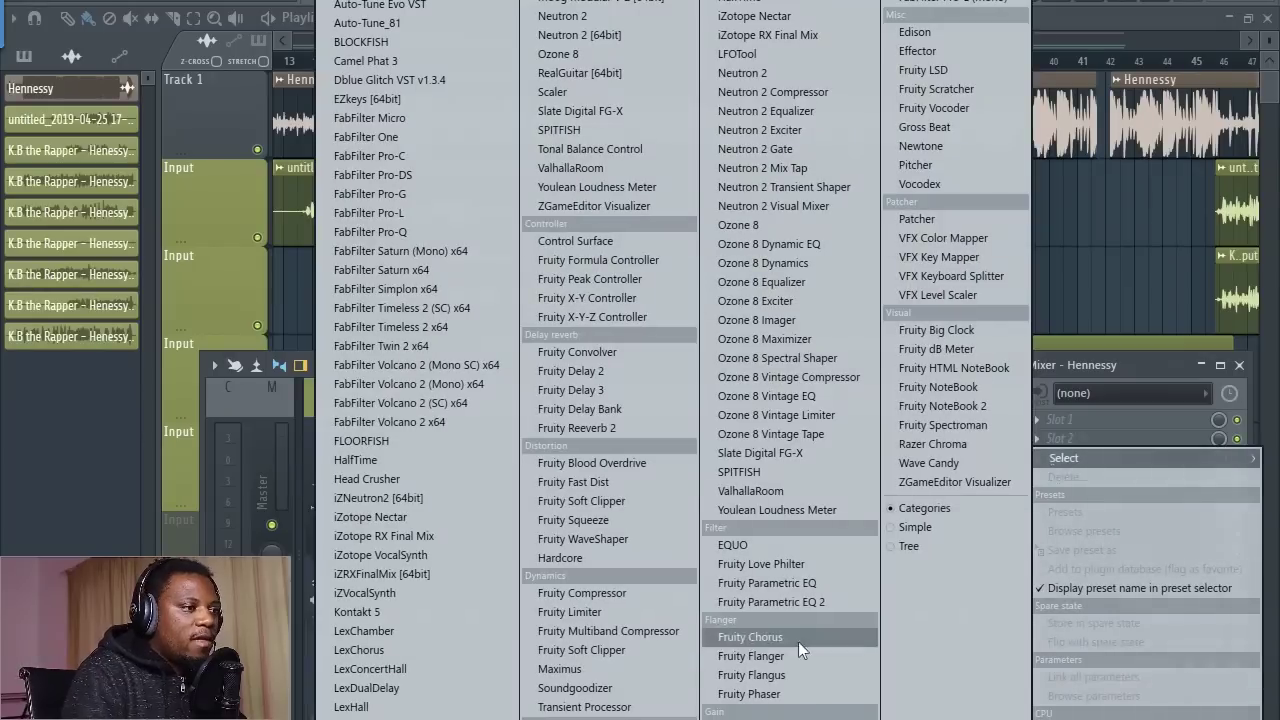
left_click(780, 603)
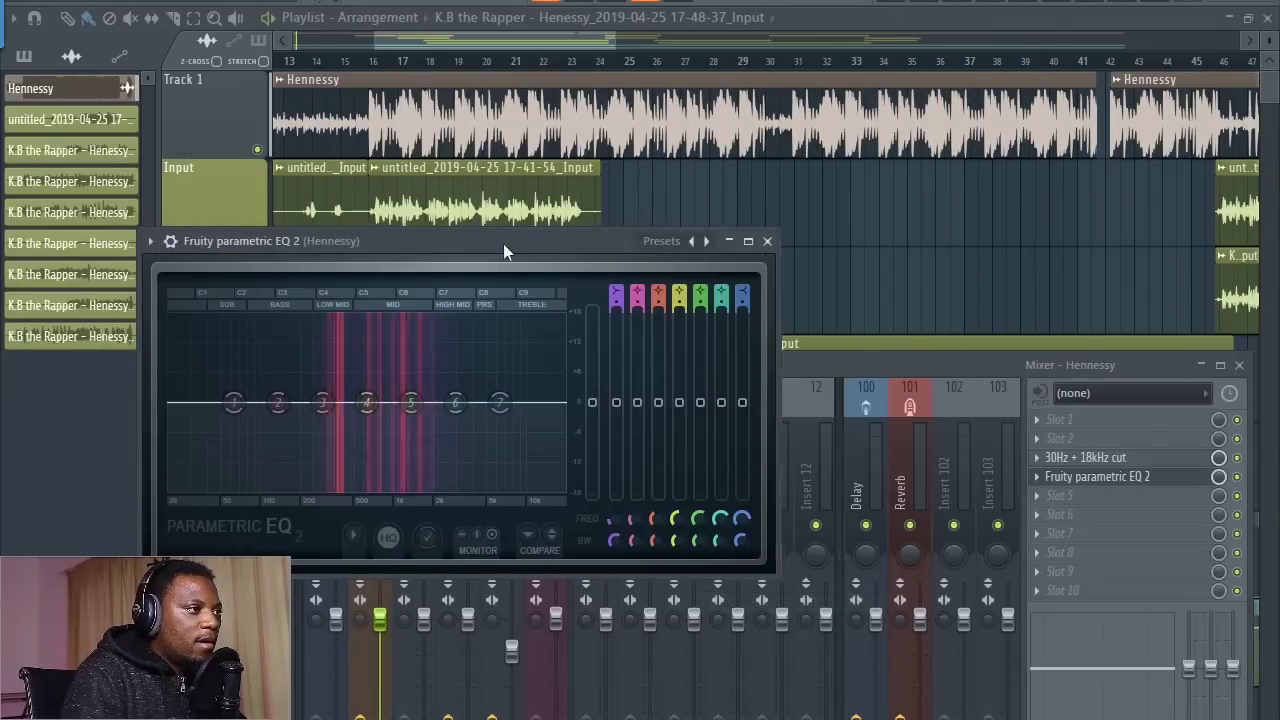
left_click_drag(503, 243, 586, 228)
left_click_drag(494, 387, 494, 405)
left_click_drag(405, 387, 411, 407)
scroll(422, 410, "down", 4)
left_click_drag(495, 405, 495, 399)
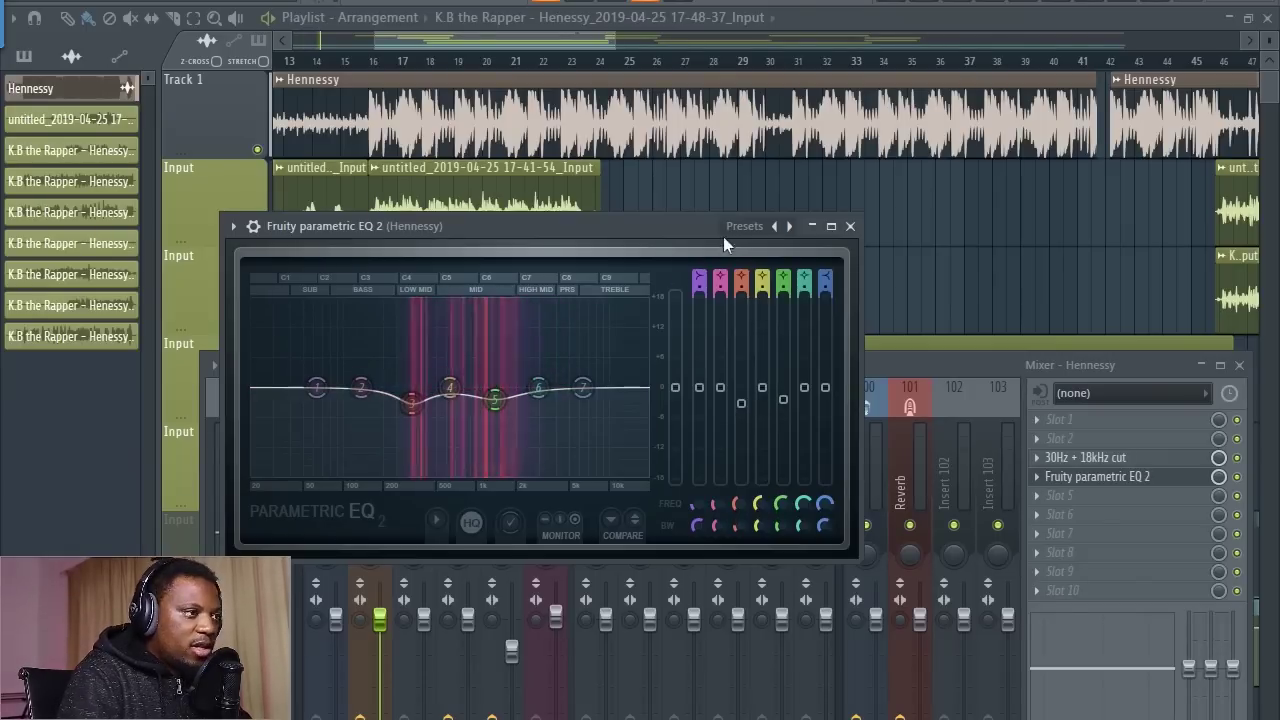
left_click(850, 226)
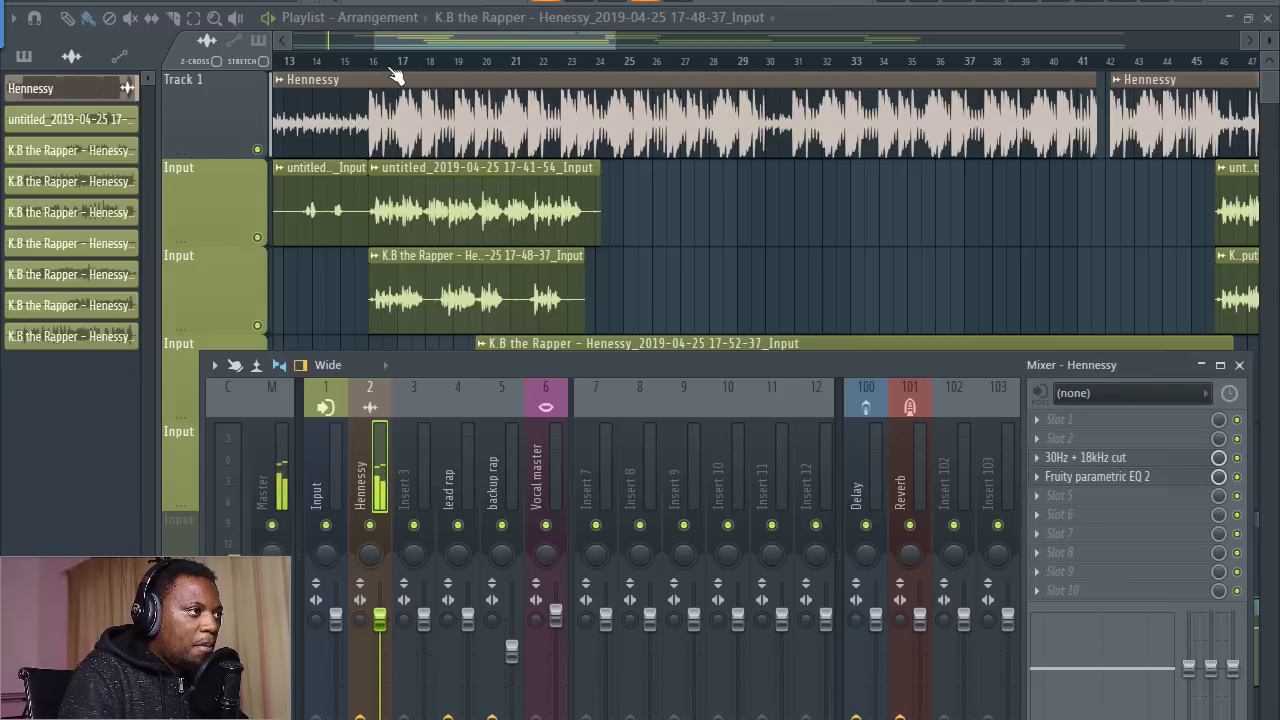
- Set bars 16 to 33 as the playback loop and lower the Hennessy insert's fader while listening
key("F9")
left_click_drag(397, 62, 880, 60)
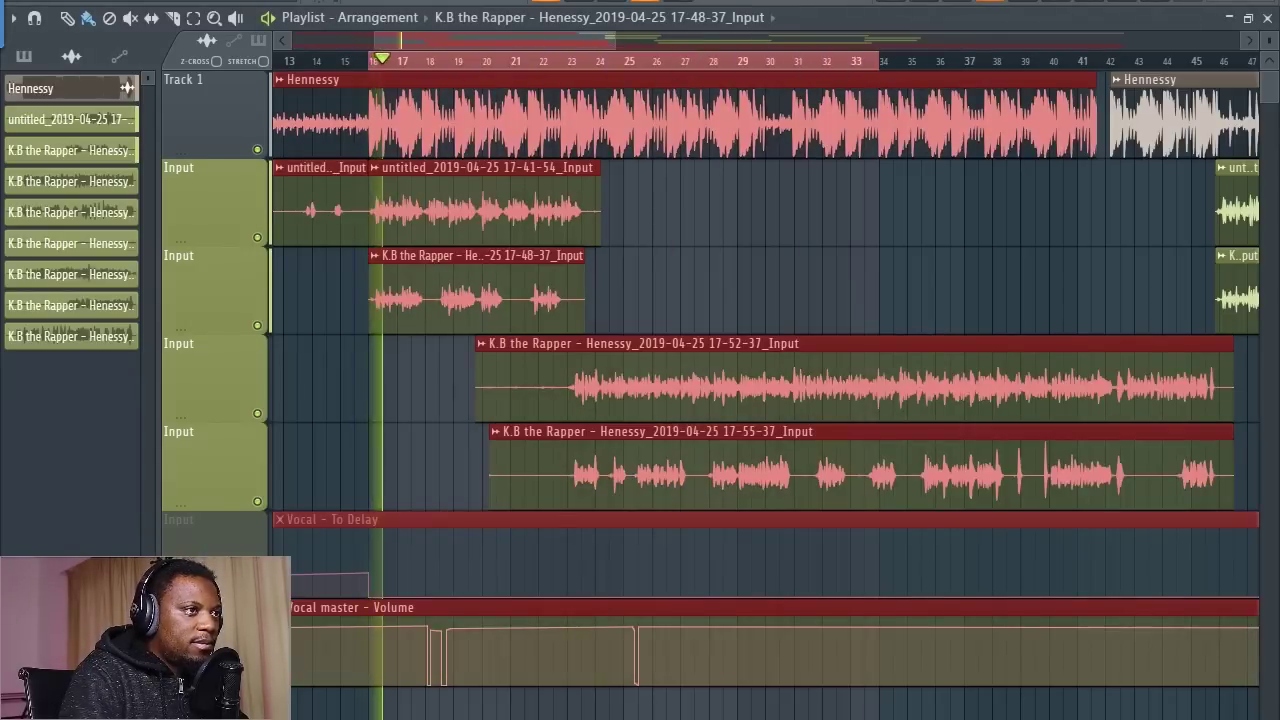
key("F9")
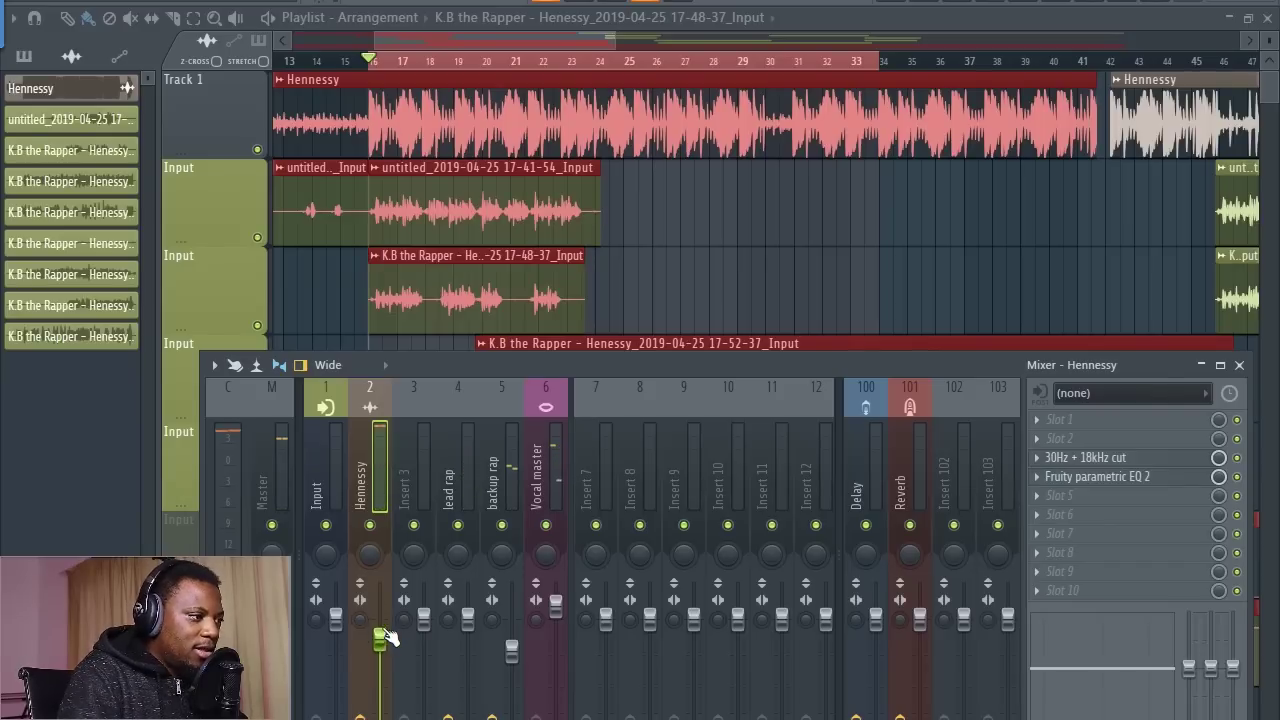
left_click_drag(385, 633, 385, 639)
key("space")
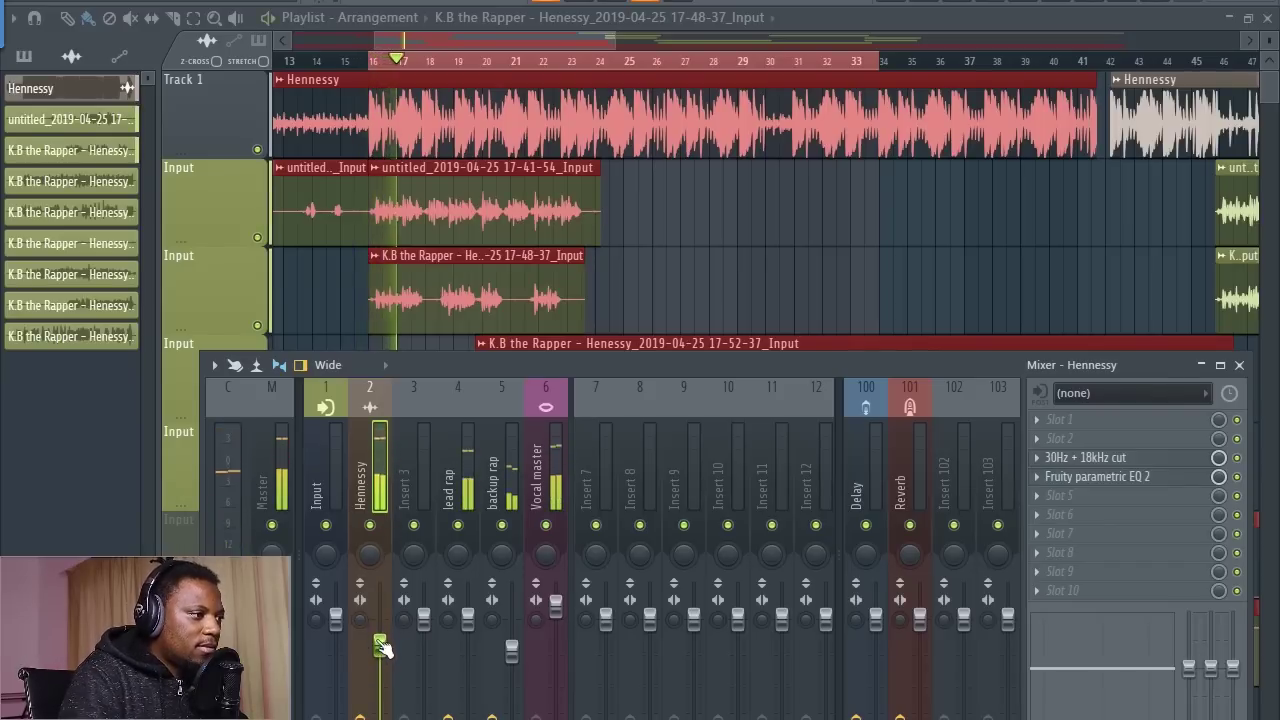
key("space")
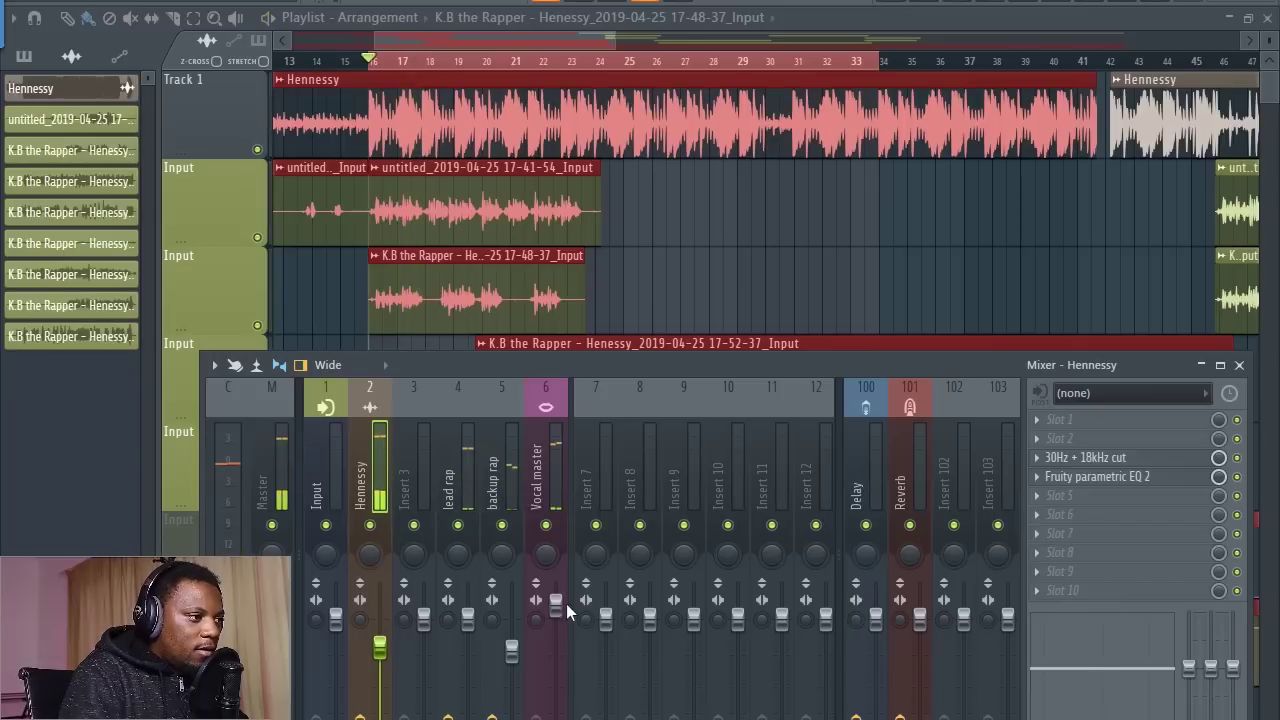
- Lower the Vocal master insert's fader and play the loop with the Master insert selected
left_click(555, 500)
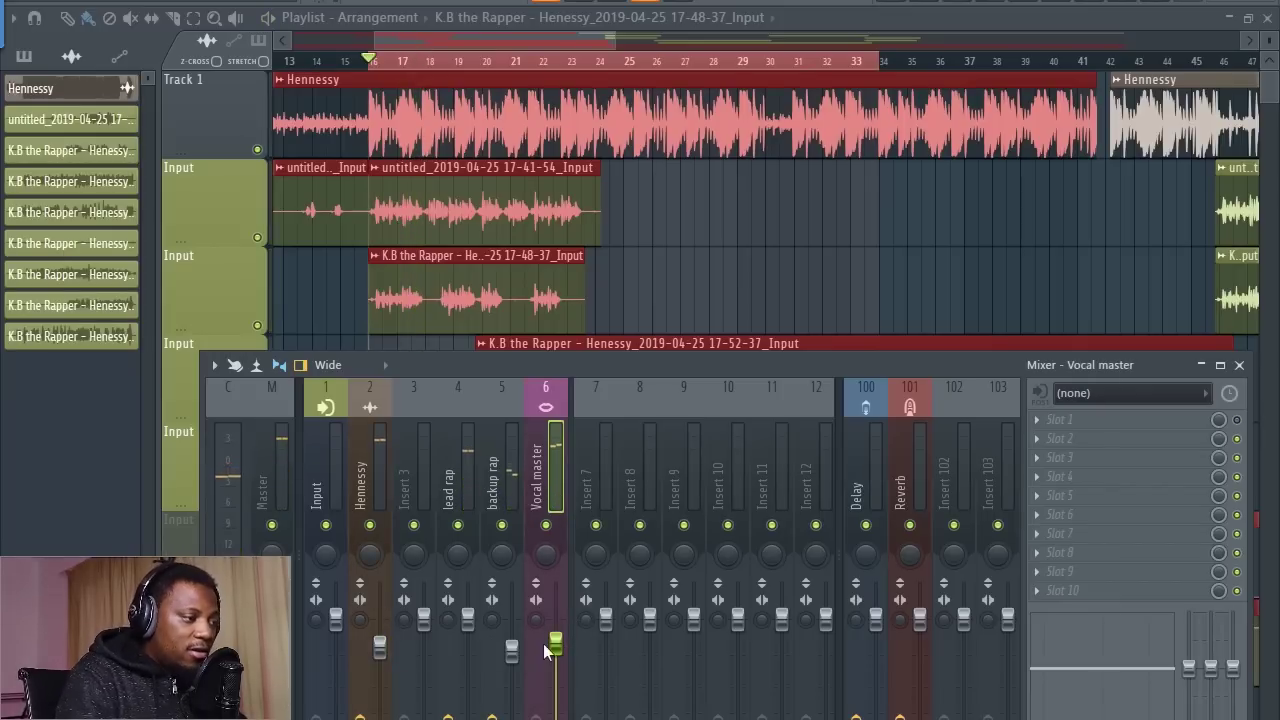
left_click_drag(555, 637, 557, 647)
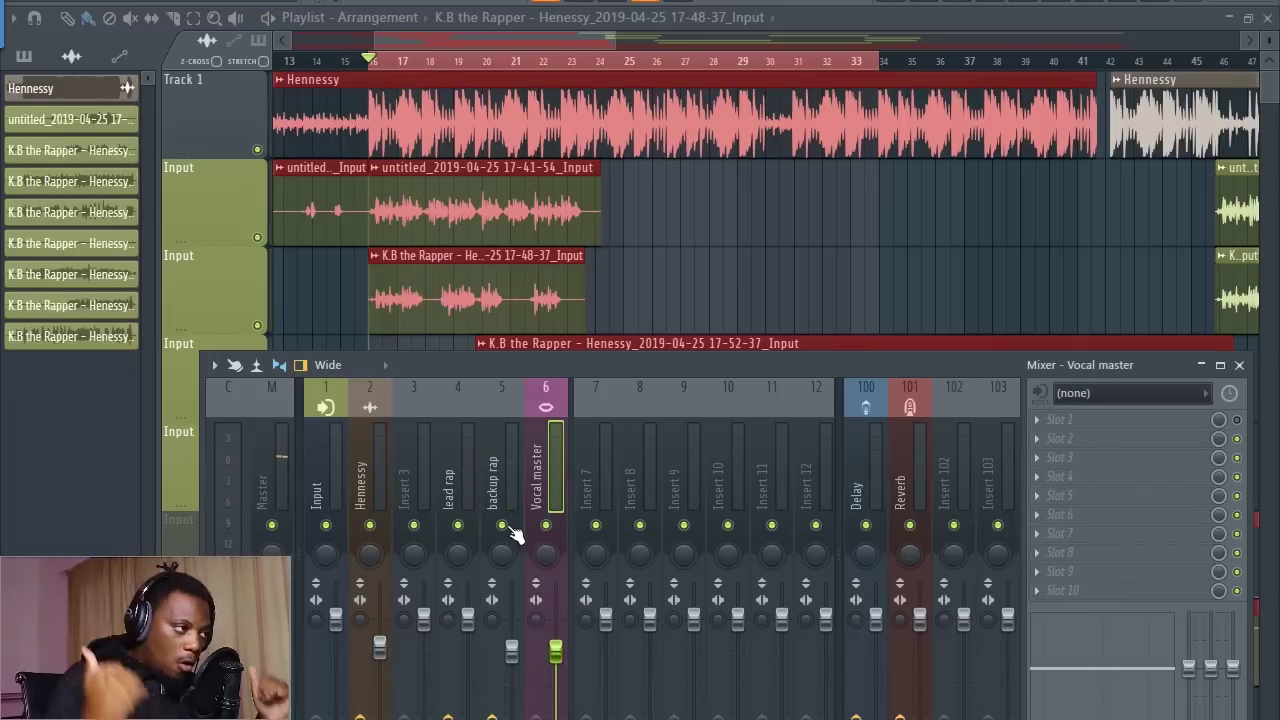
left_click(274, 485)
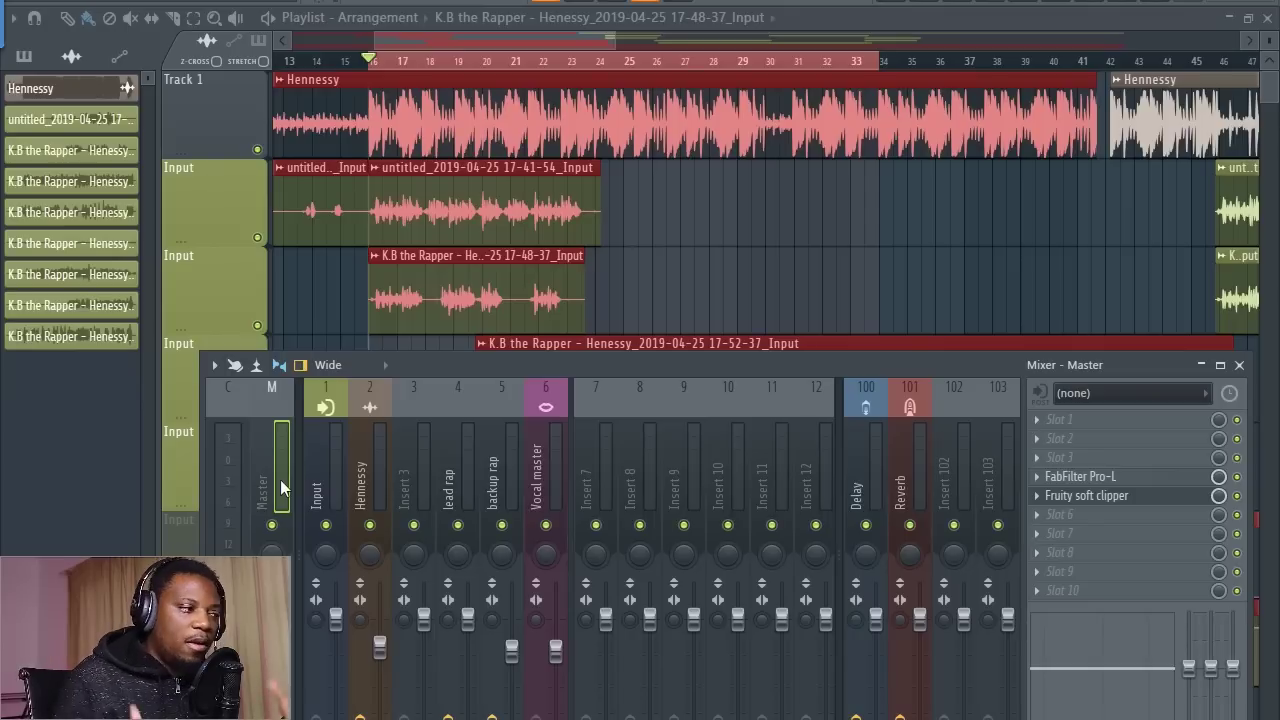
key("space")
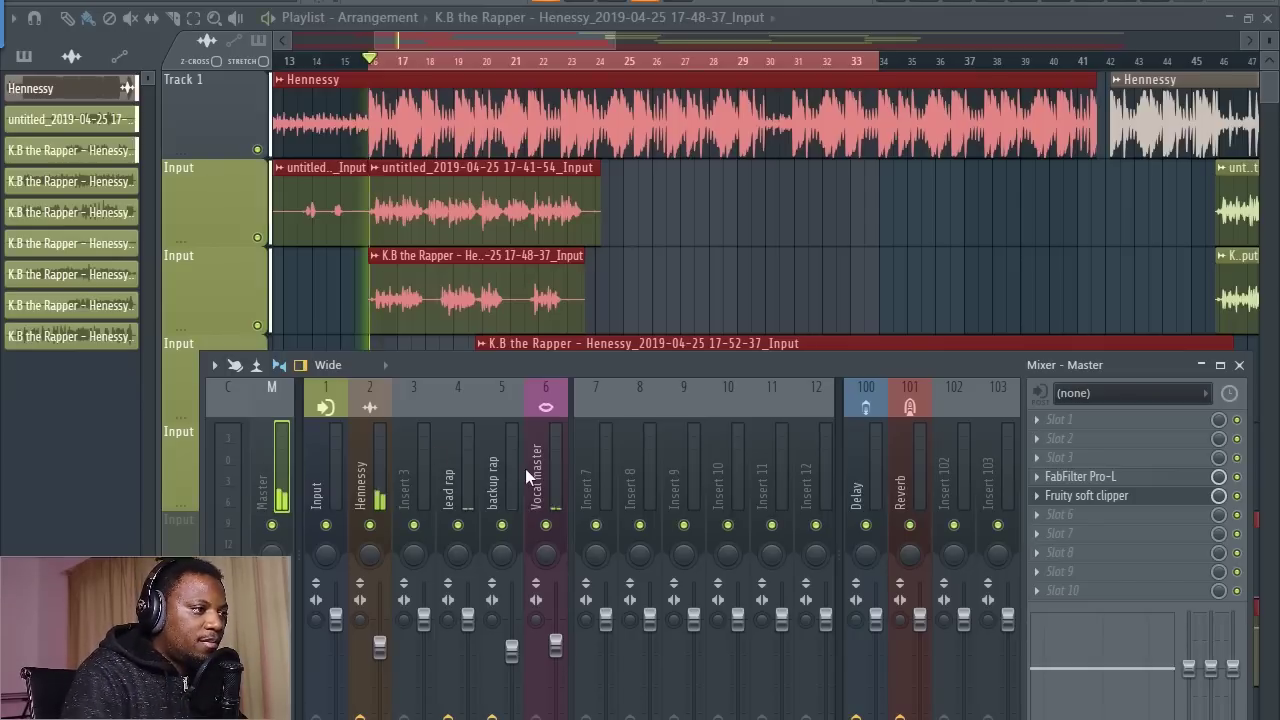
- Lower the point near bar 18 in the Vocal master volume automation clip and play the loop
left_click(555, 460)
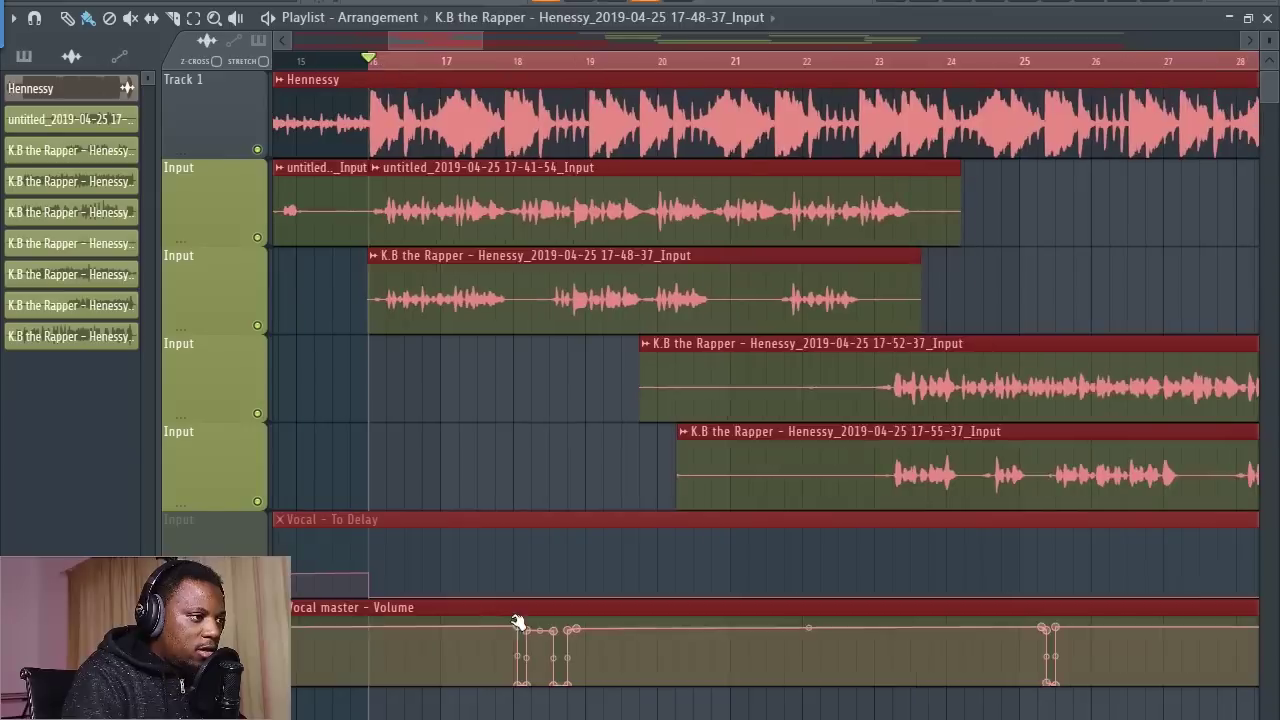
left_click_drag(518, 625, 523, 642)
key("F9")
key("space")
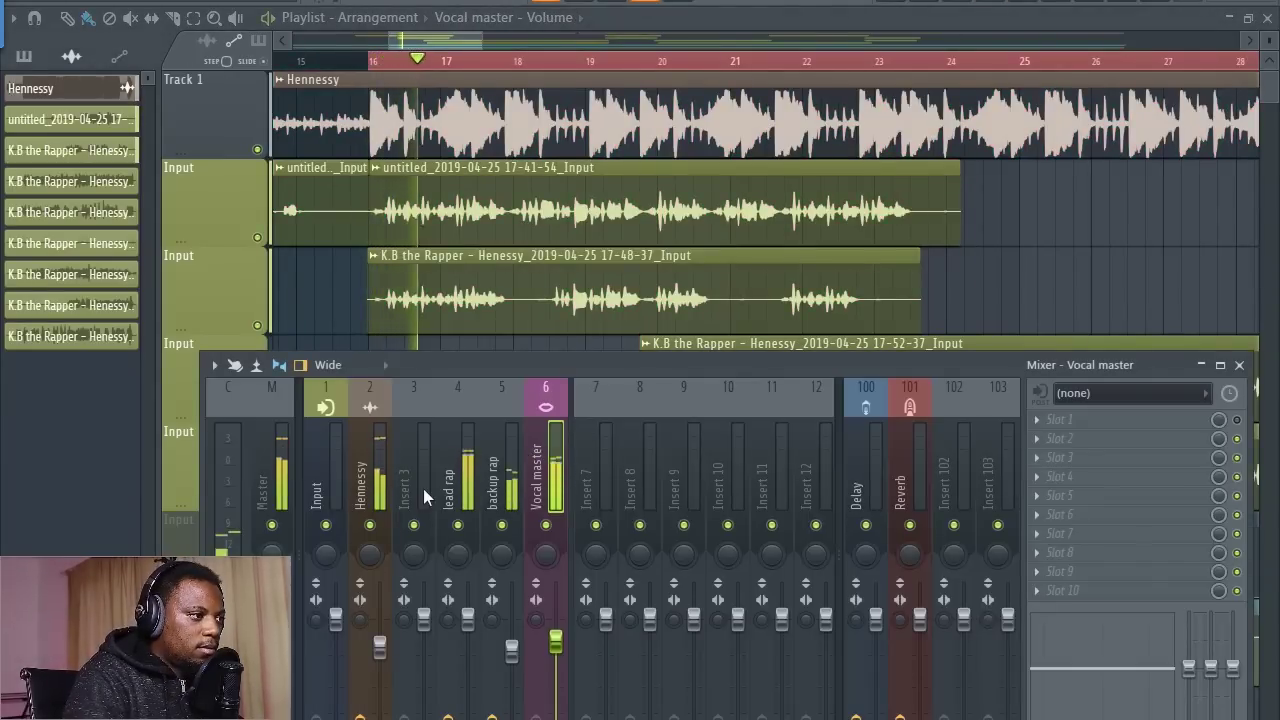
- Lower the lead rap, backup rap and Hennessy insert faders during playback while checking the Master level
left_click_drag(475, 638, 480, 660)
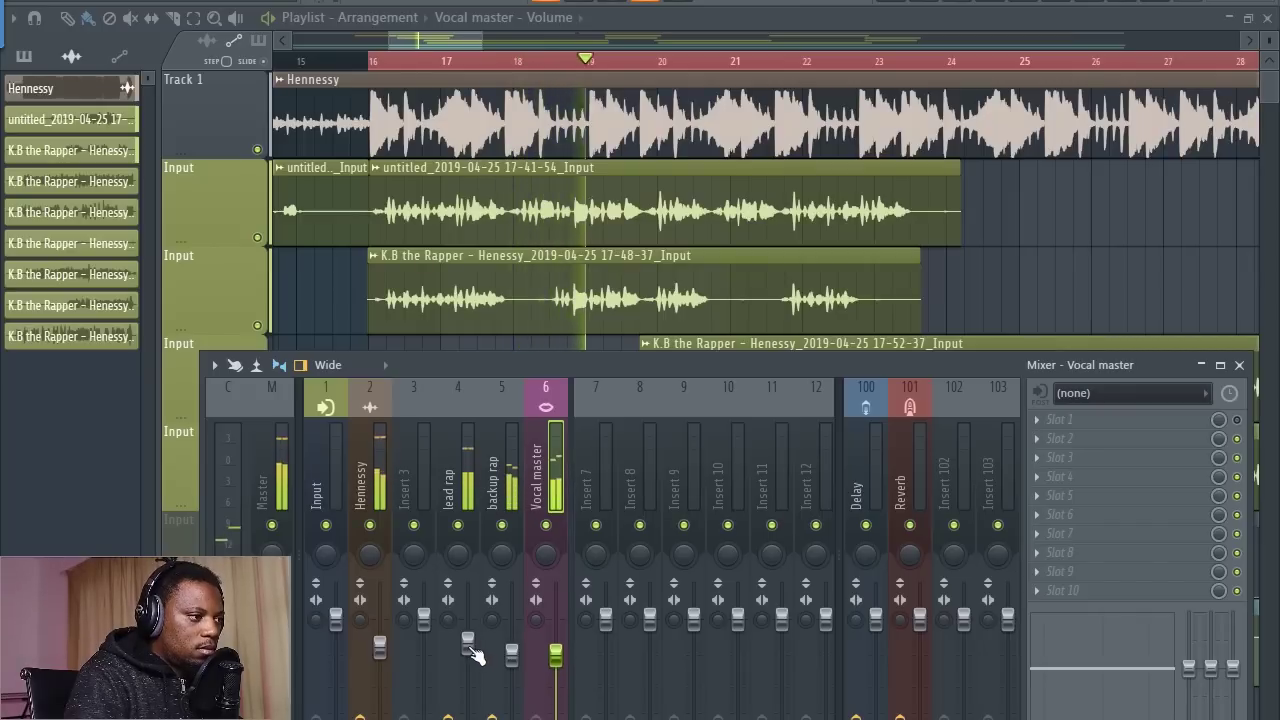
left_click(378, 465)
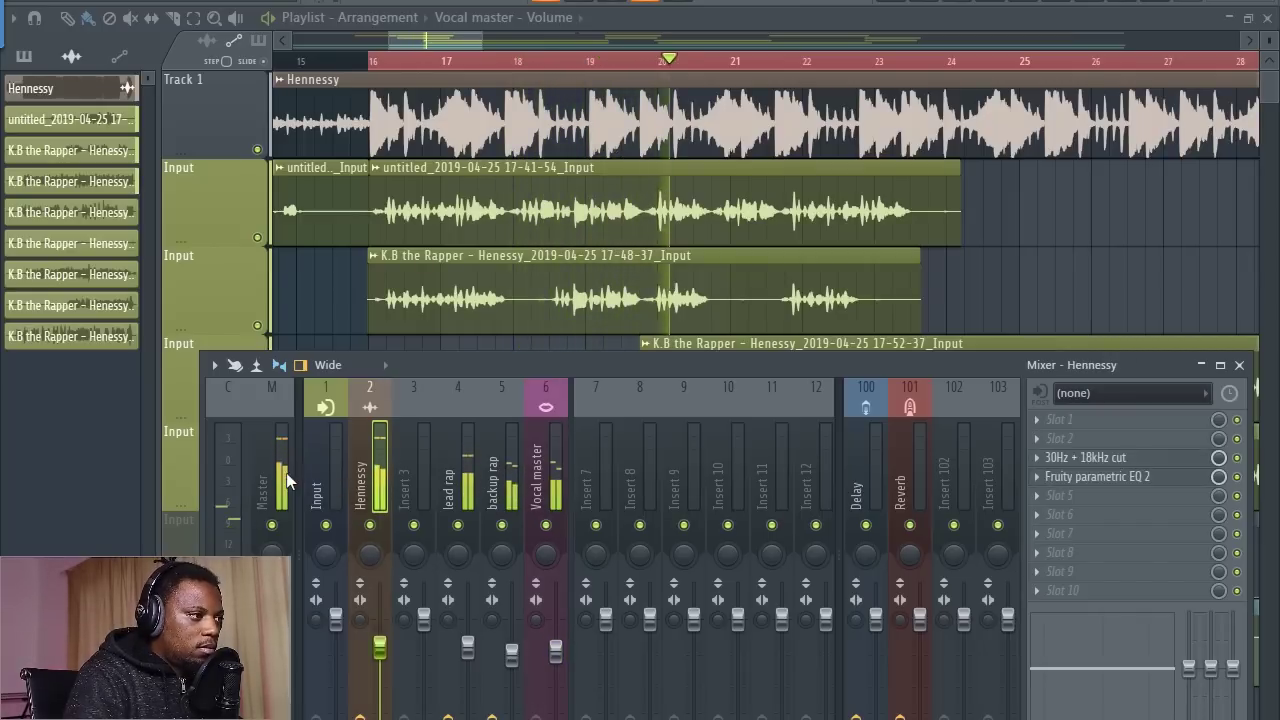
left_click(282, 474)
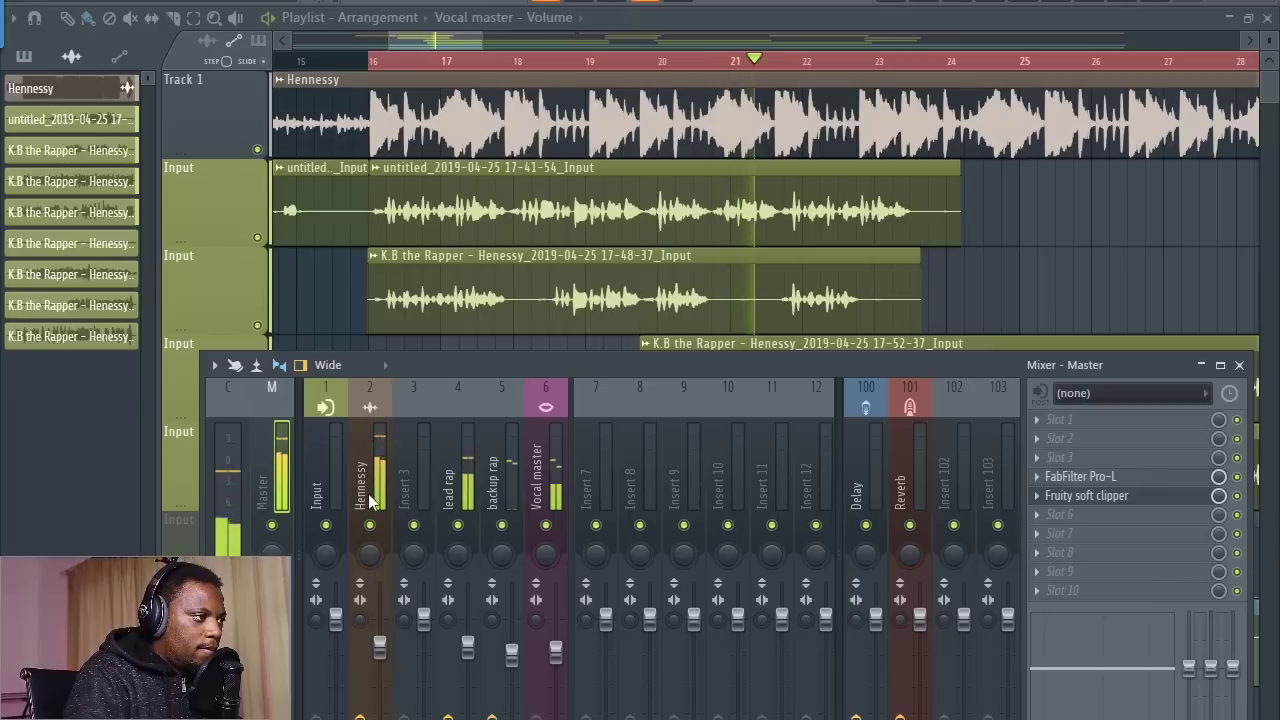
left_click_drag(379, 648, 379, 658)
mouse_move(474, 655)
left_mouse_down()
mouse_move(474, 666)
mouse_move(512, 661)
left_mouse_up()
left_click_drag(384, 661, 386, 665)
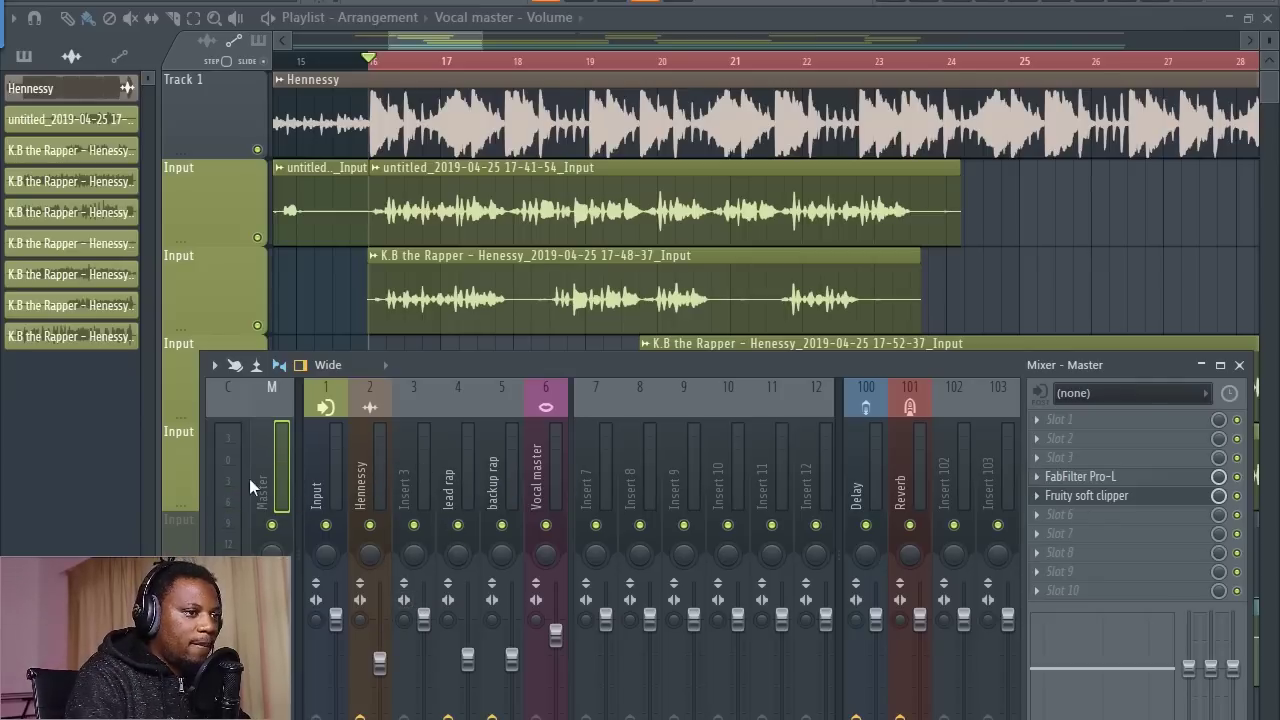
- Load the Default mixer track state onto the Master insert to clear its effects and play the loop
left_click(1074, 498)
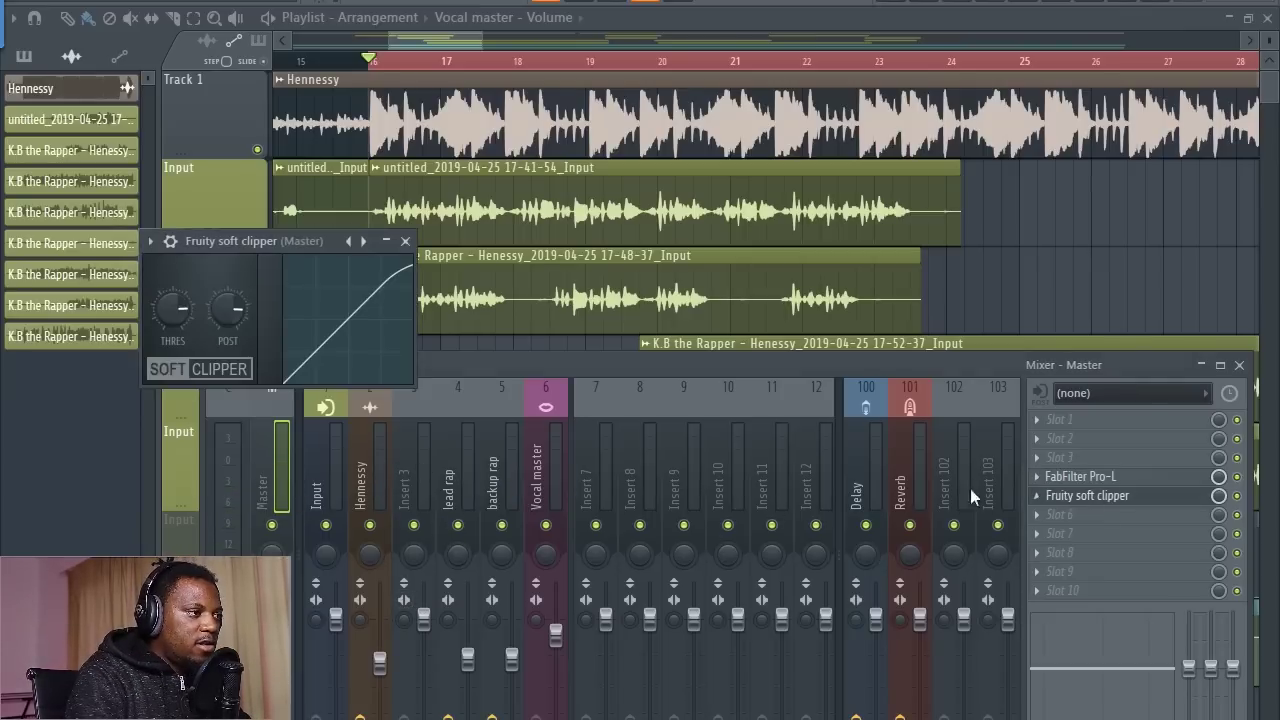
right_click(280, 452)
mouse_move(373, 475)
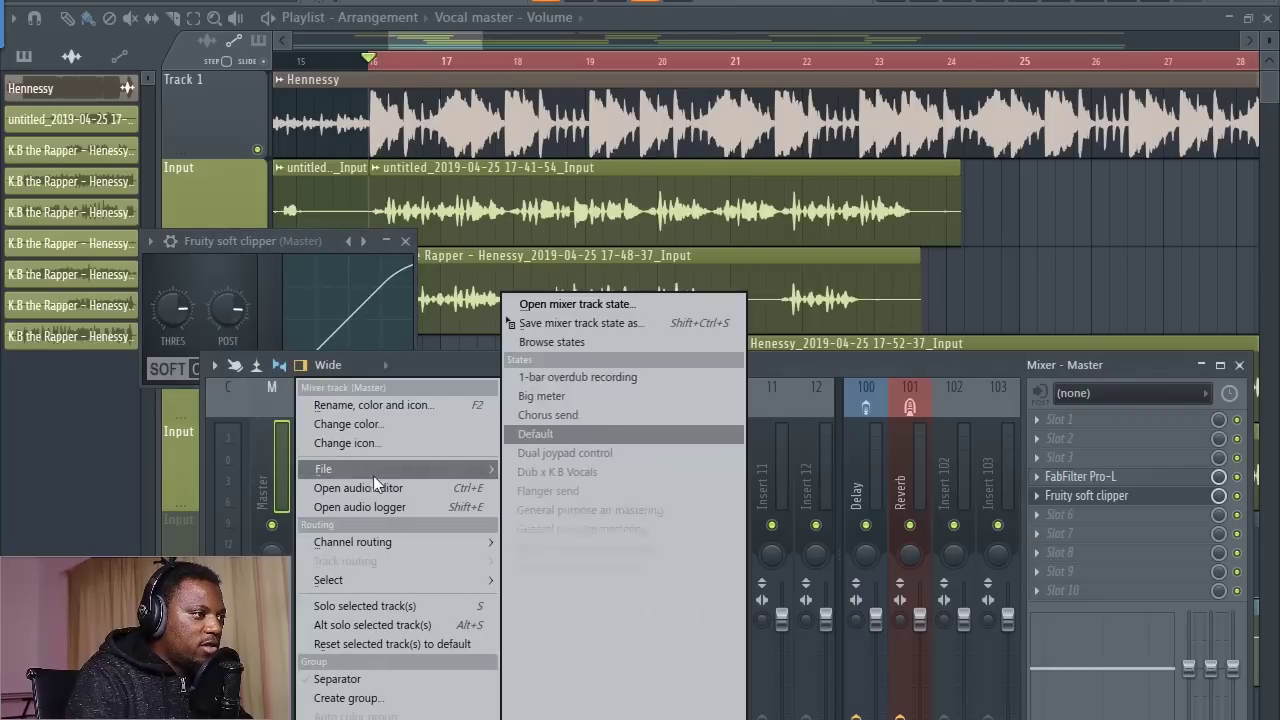
left_click(570, 435)
key("space")
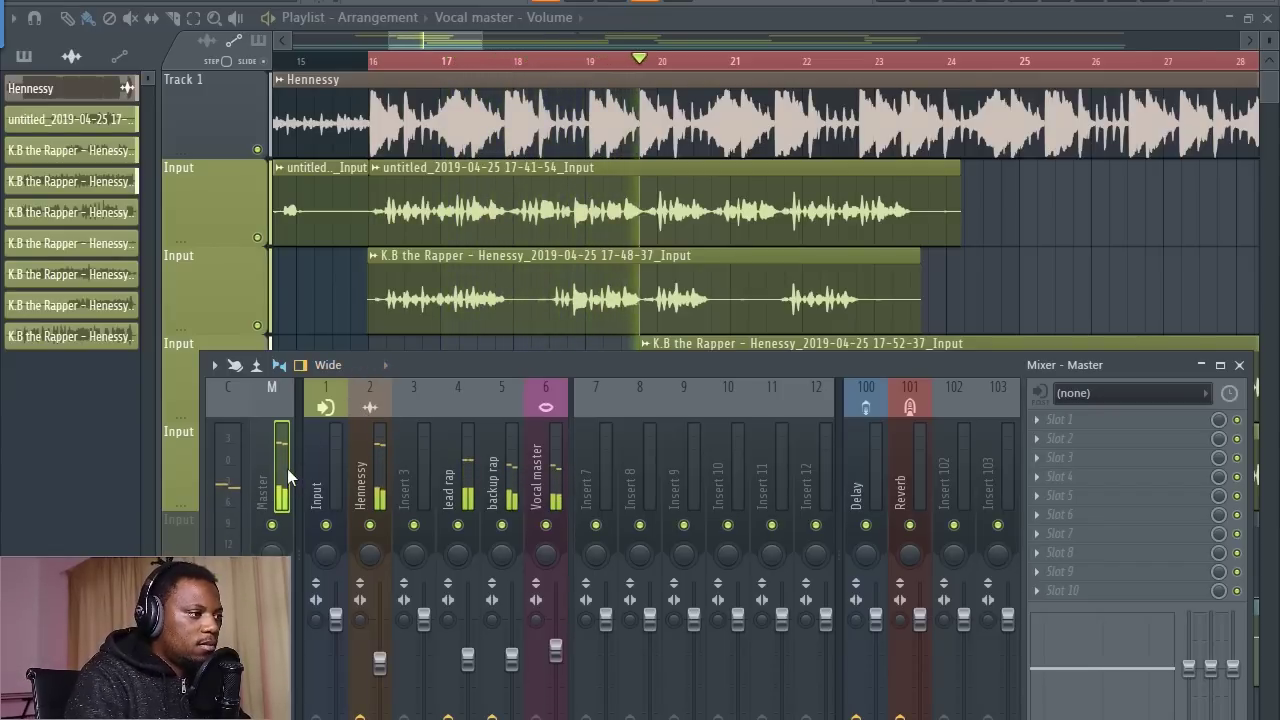
key("space")
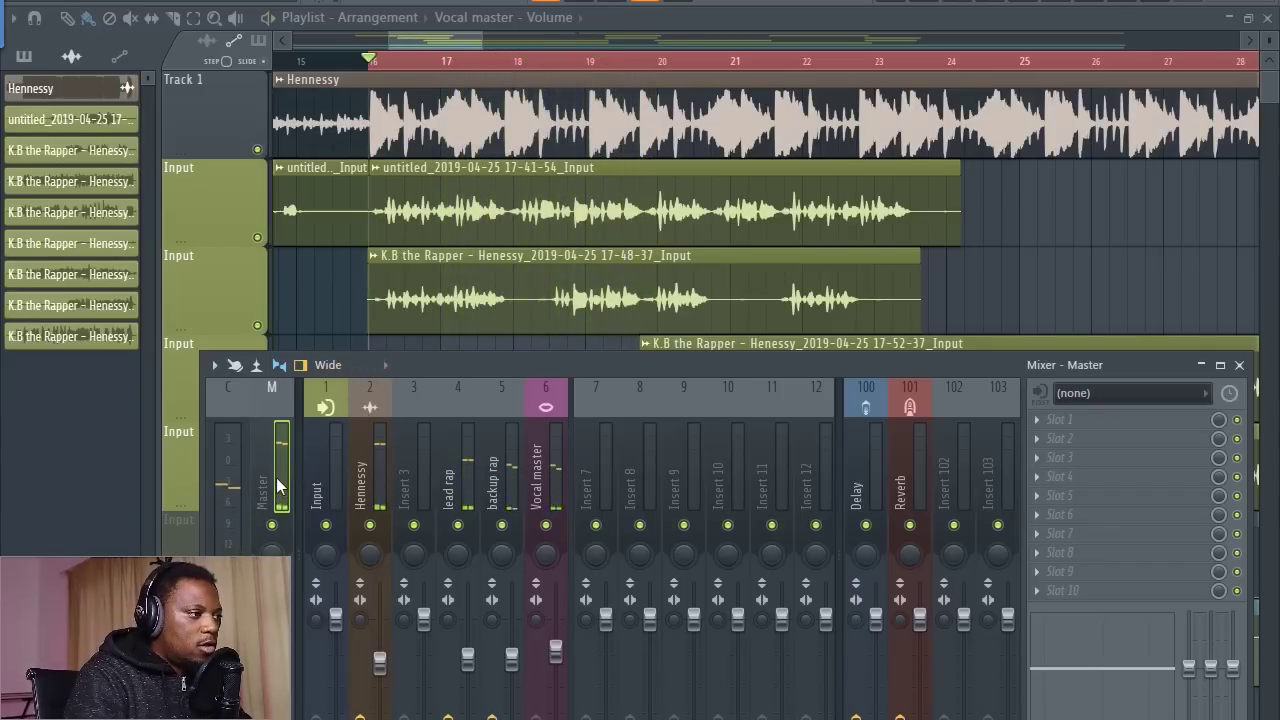
- Load Fruity Parametric EQ 2 into slot 3 of the Master insert and play the loop with the EQ in view
left_click(1110, 458)
left_click(832, 606)
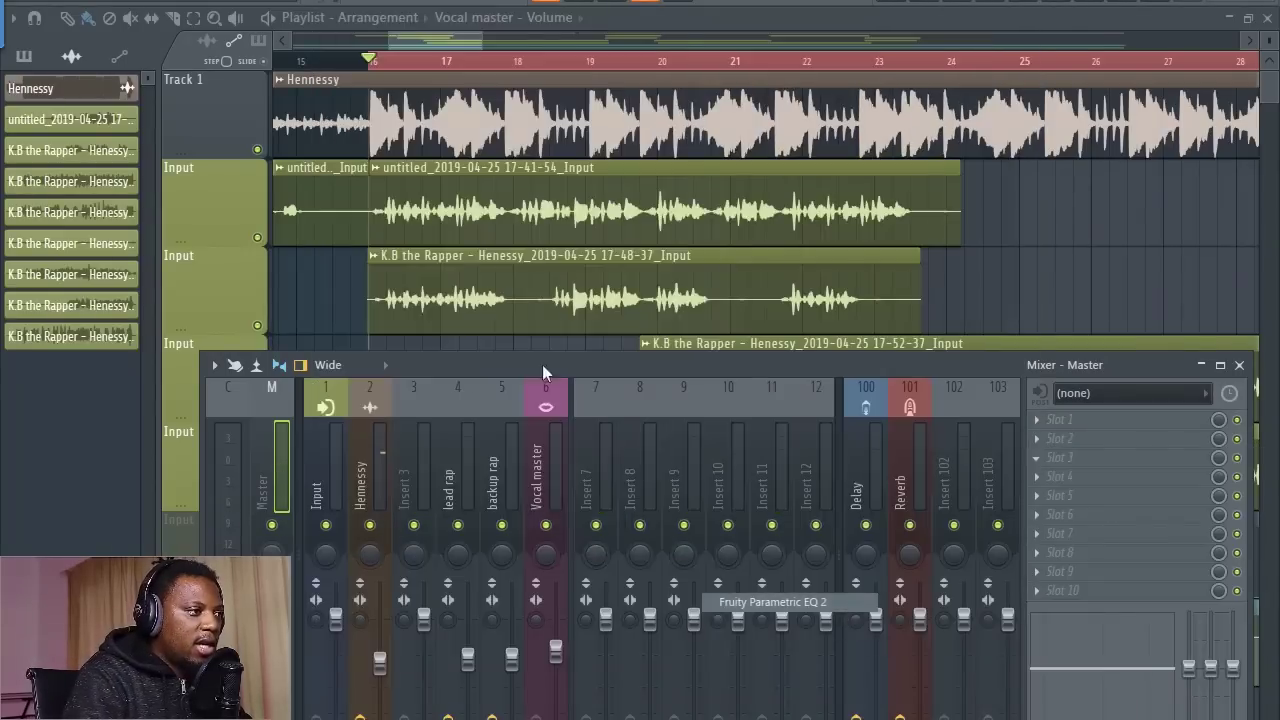
key("space")
left_click_drag(451, 218, 545, 146)
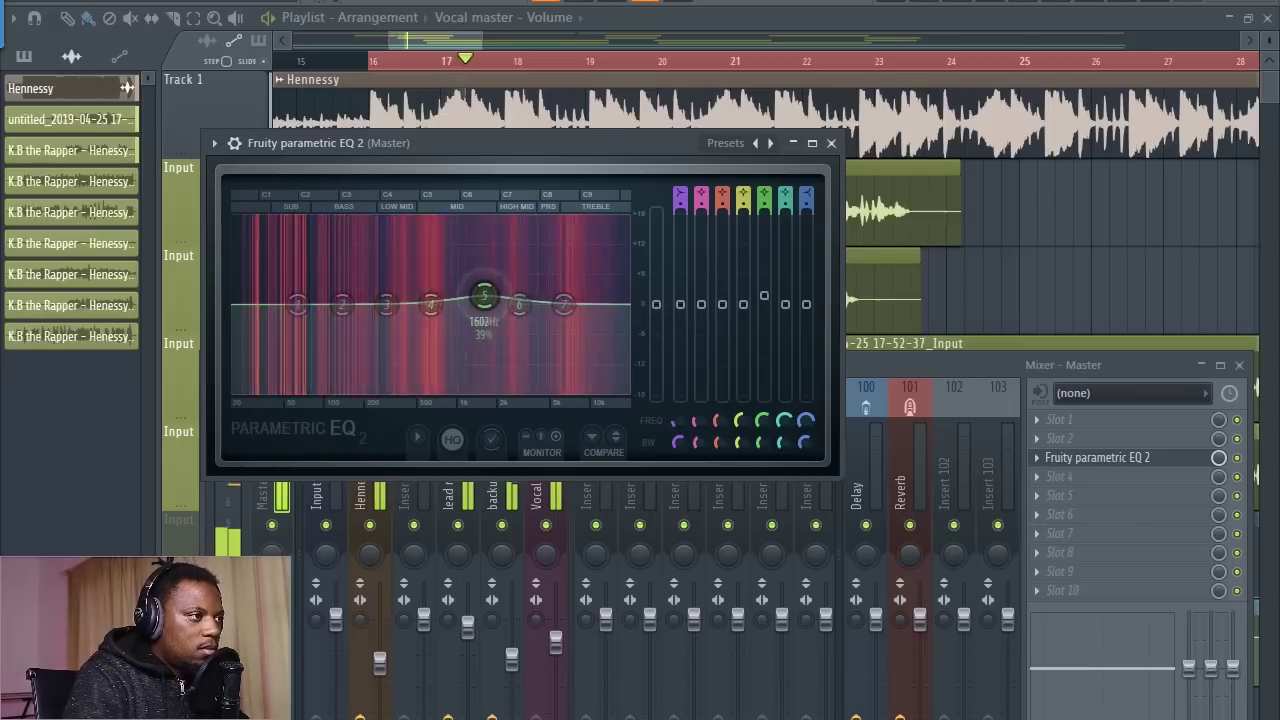
- Shape the Master EQ during playback with slight boosts on band 2 at 72 Hz and band 5, and slight cuts on bands 3 and 7
left_click_drag(484, 295, 488, 294)
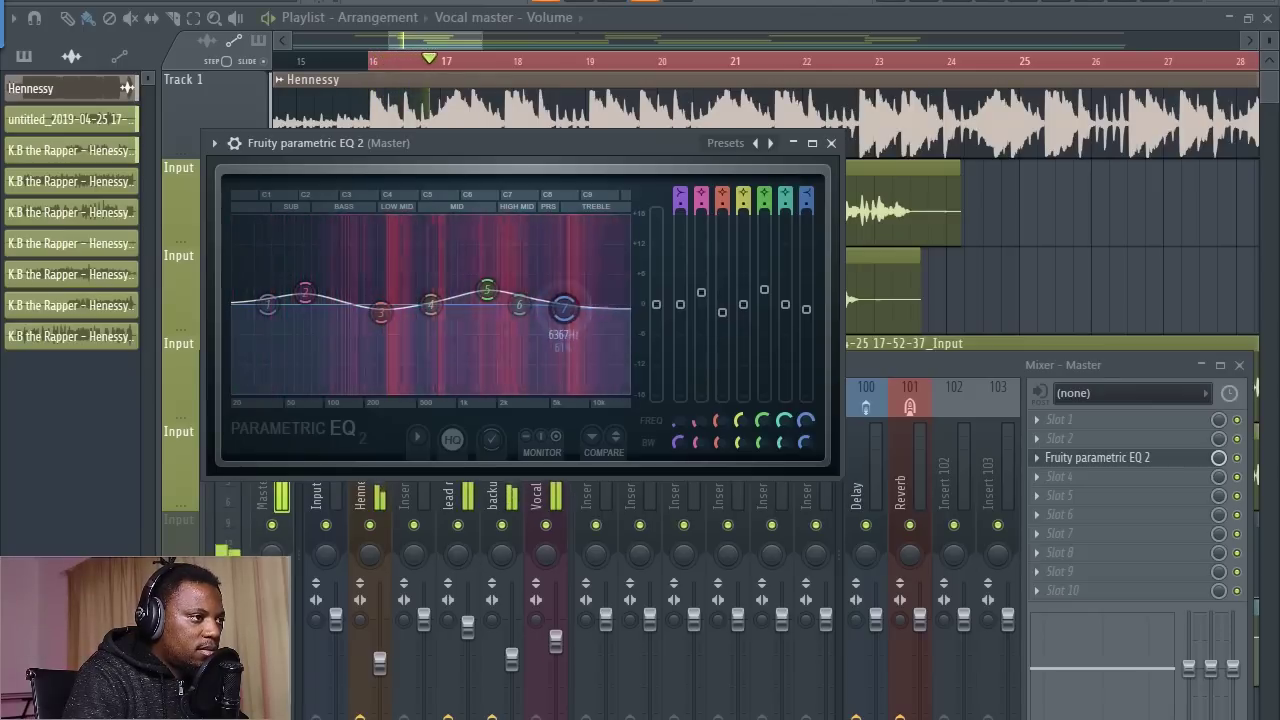
left_click_drag(565, 308, 583, 315)
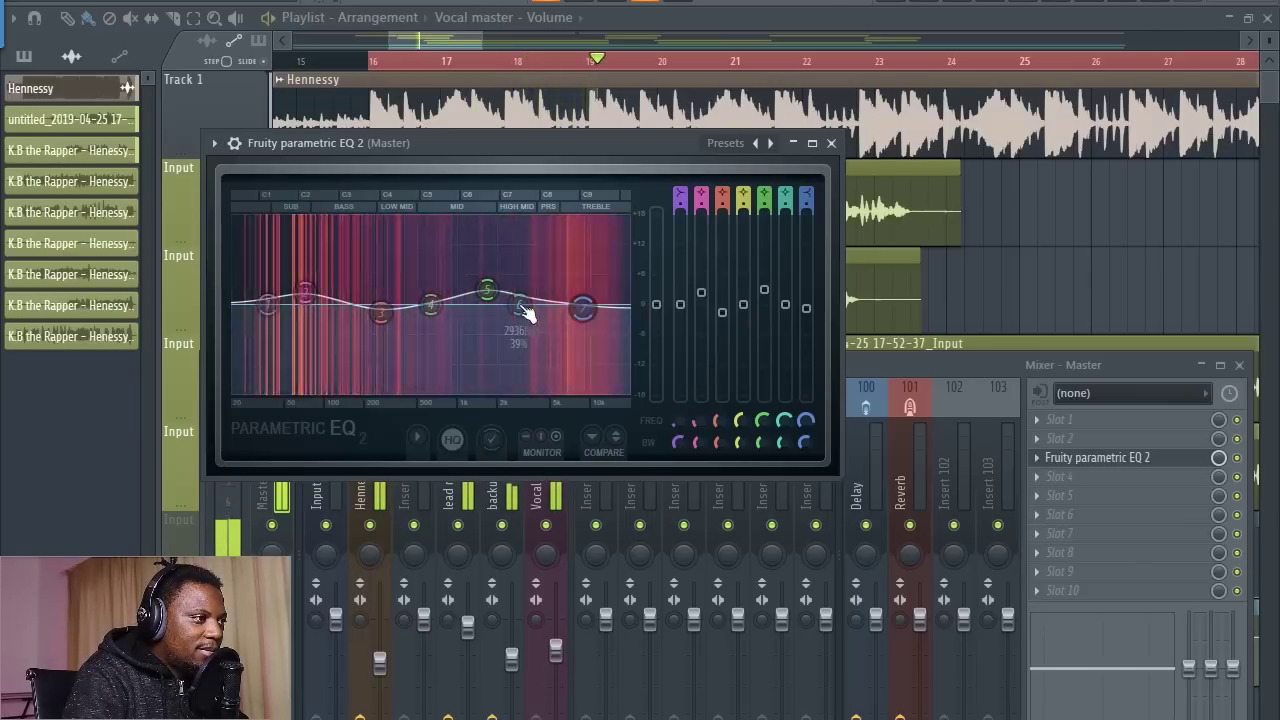
left_click_drag(488, 292, 494, 293)
left_click_drag(305, 292, 305, 296)
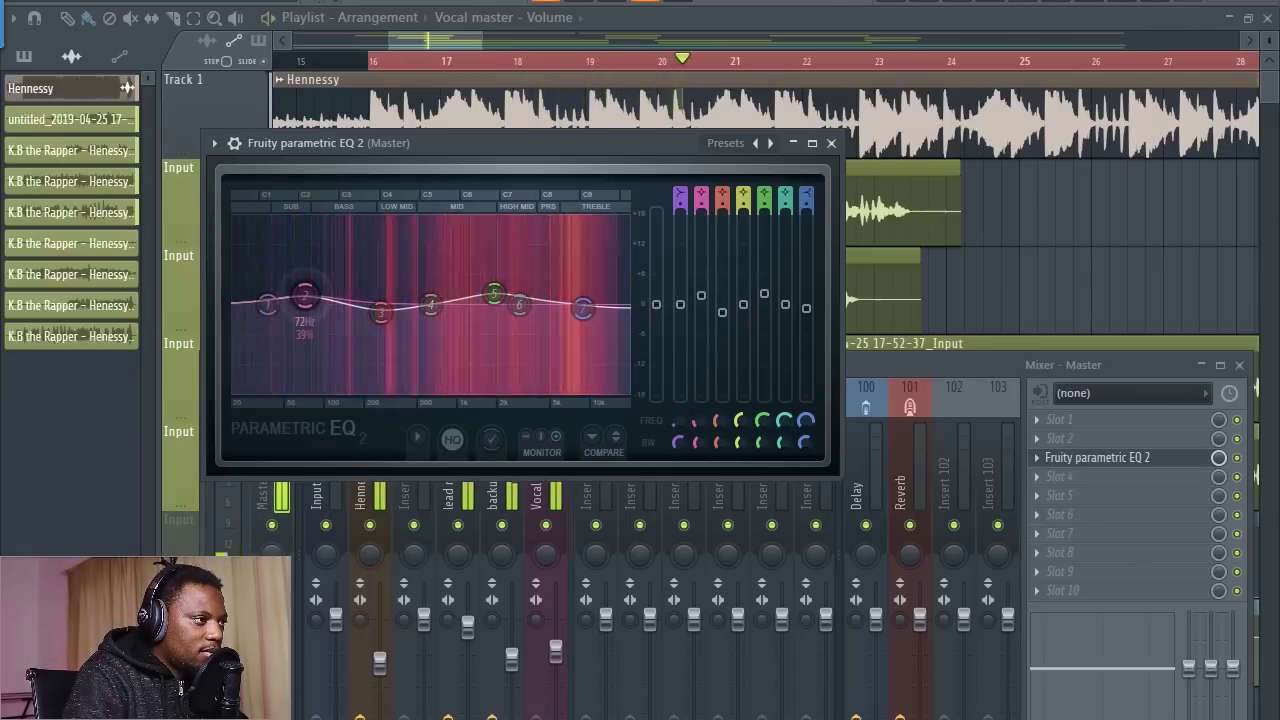
left_click(831, 143)
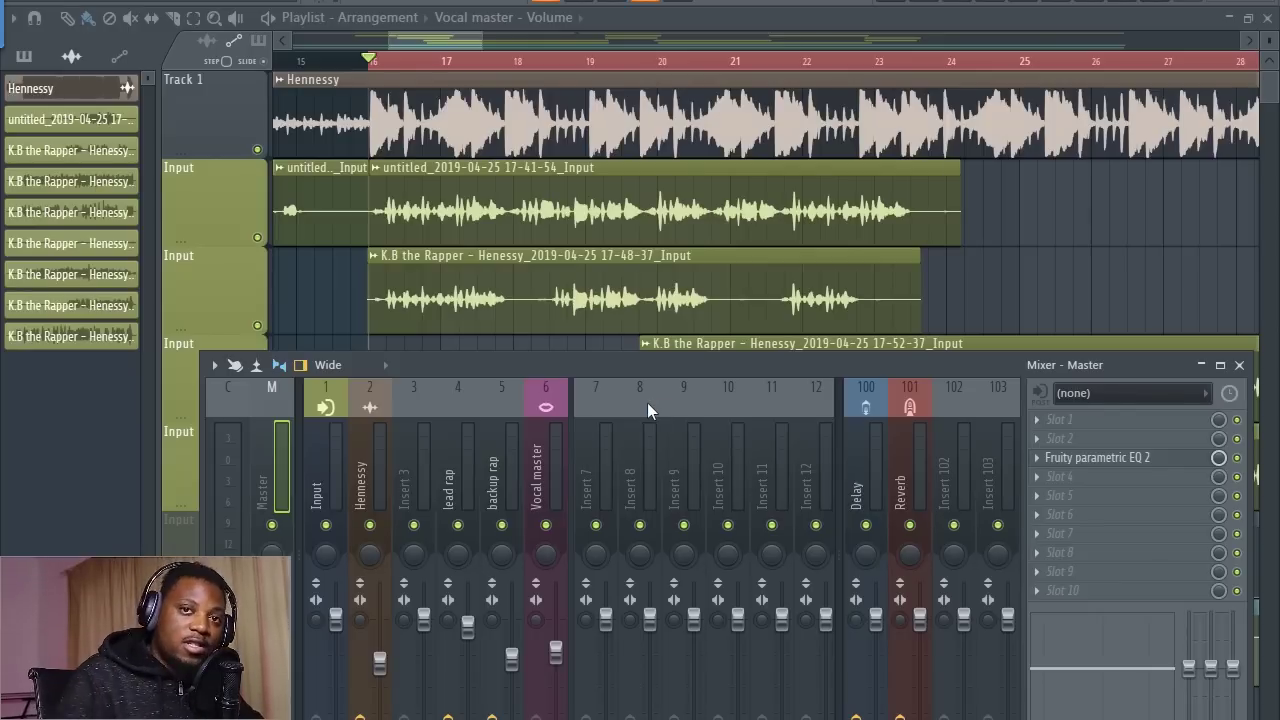
- Load Fruity Limiter into slot 4 of the Master insert, after the EQ, and play the loop
left_click(1093, 485)
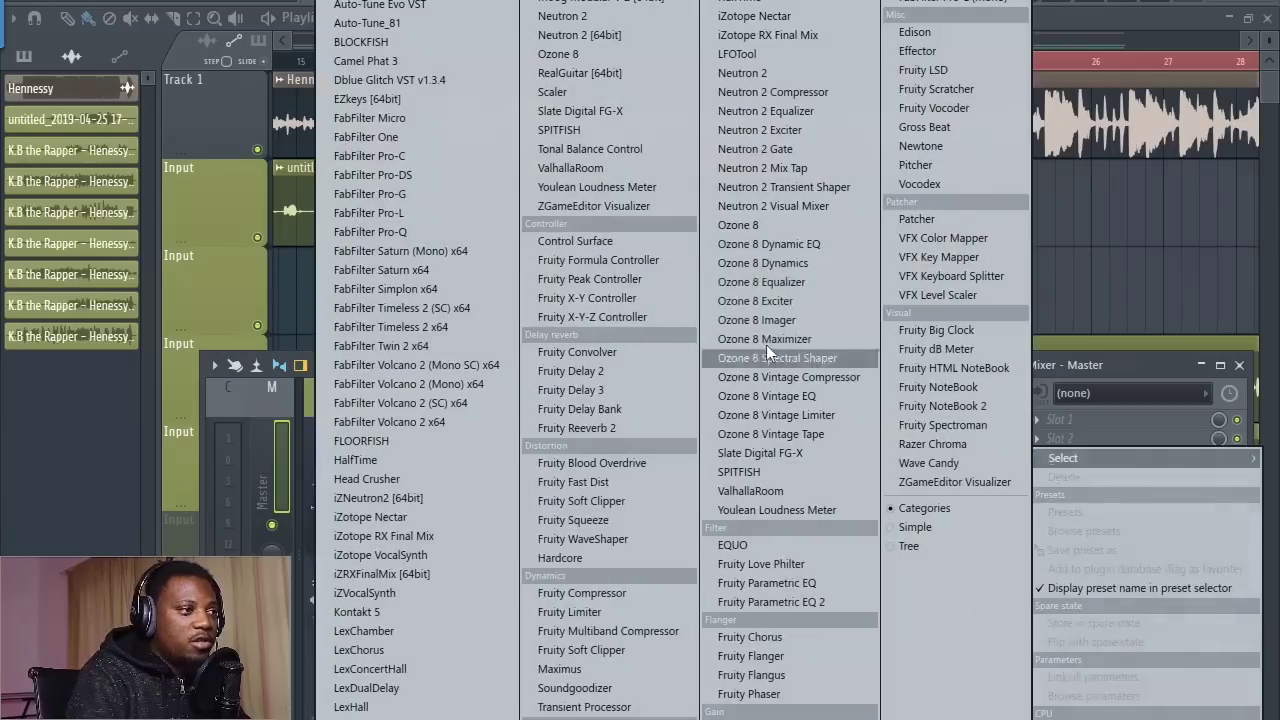
left_click(581, 608)
left_click_drag(388, 254, 577, 161)
key("space")
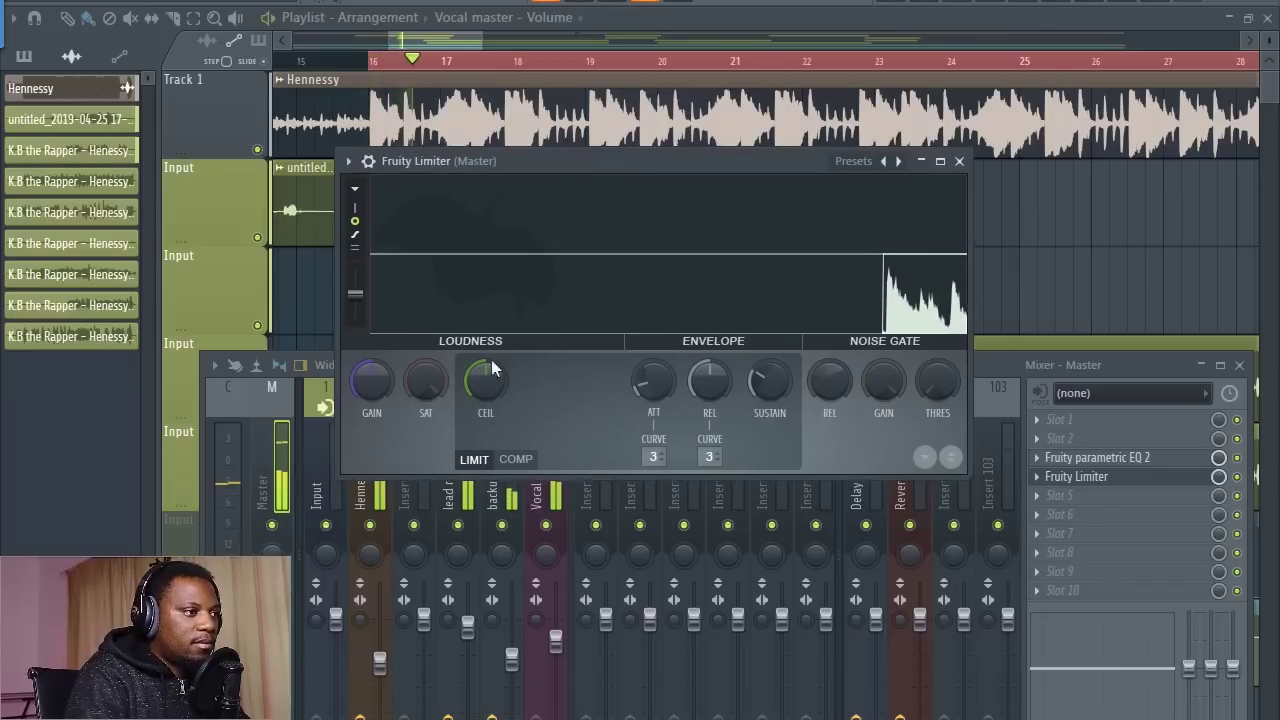
- Raise the Master limiter's gain, replay the loop to check the level, and return to the mixer
left_click_drag(374, 395, 374, 394)
scroll(374, 395, "up", 4)
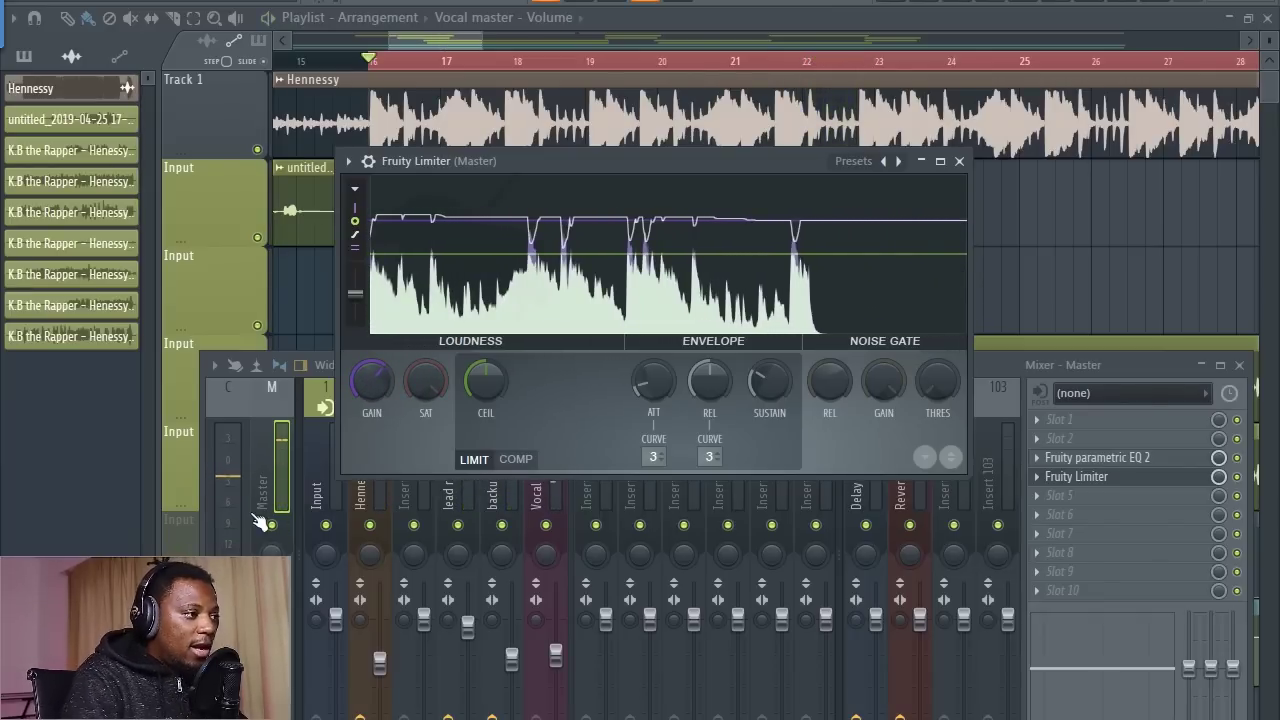
key("space")
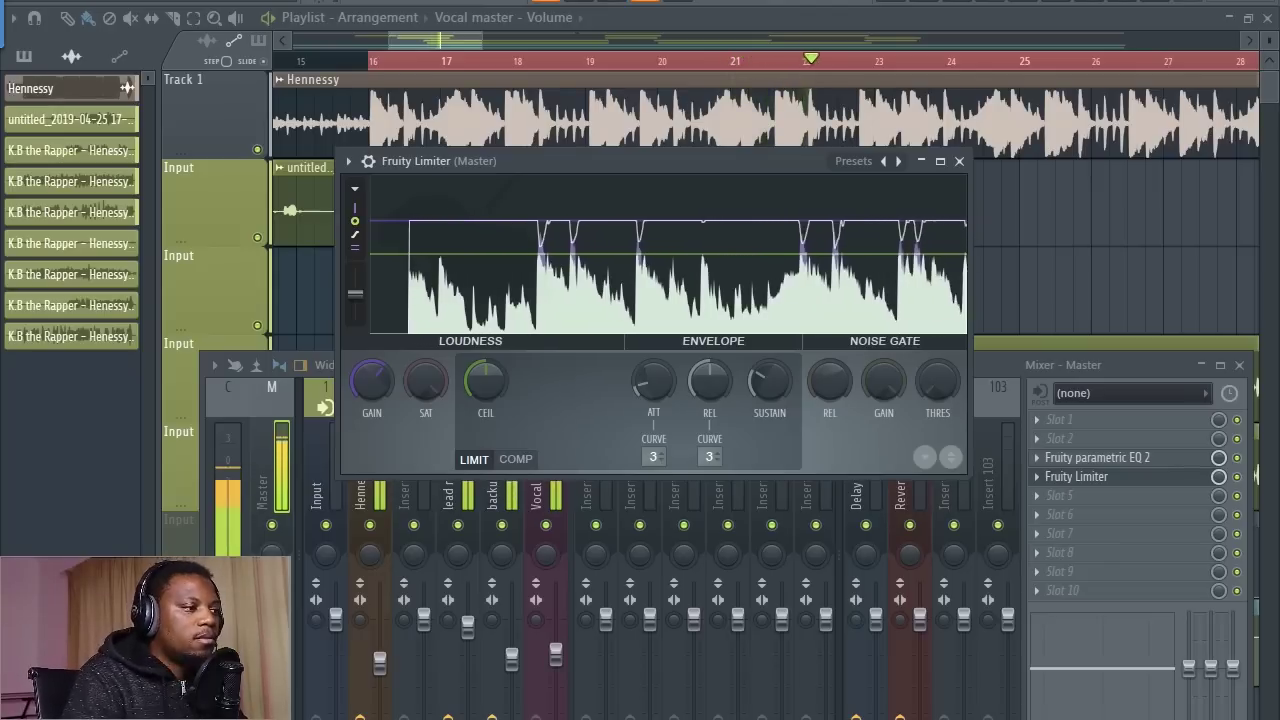
left_click(996, 362)
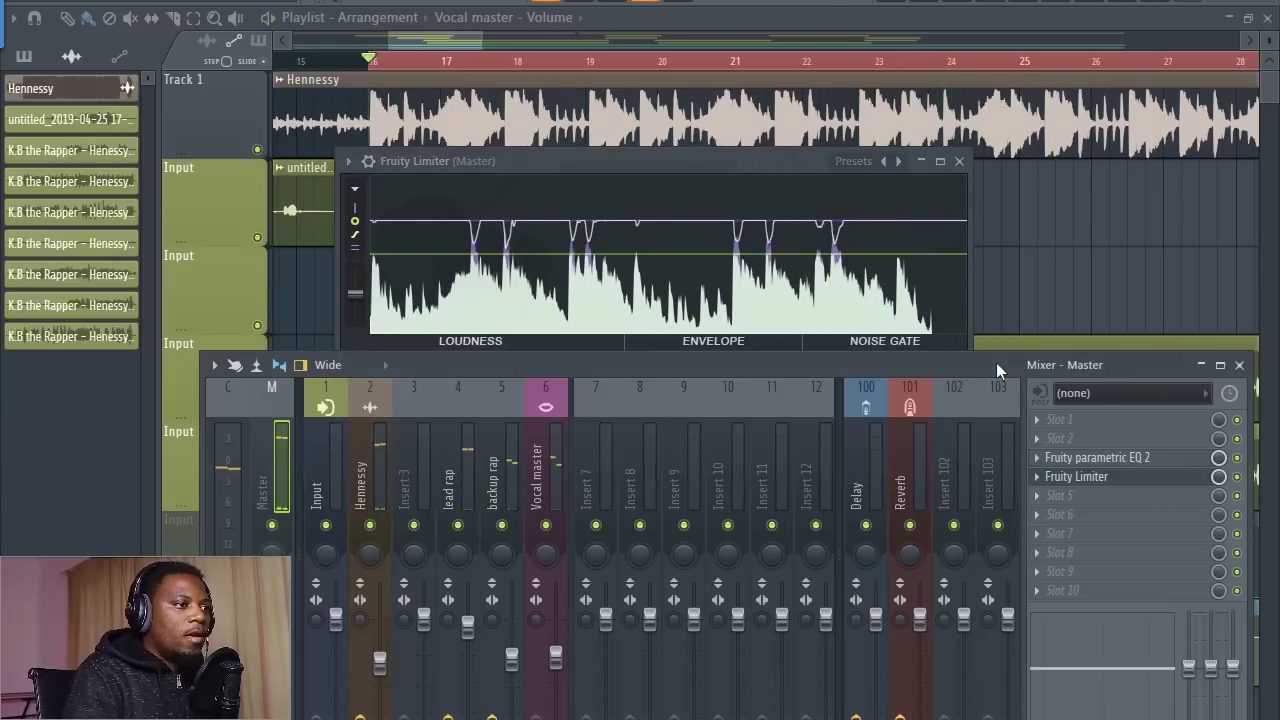